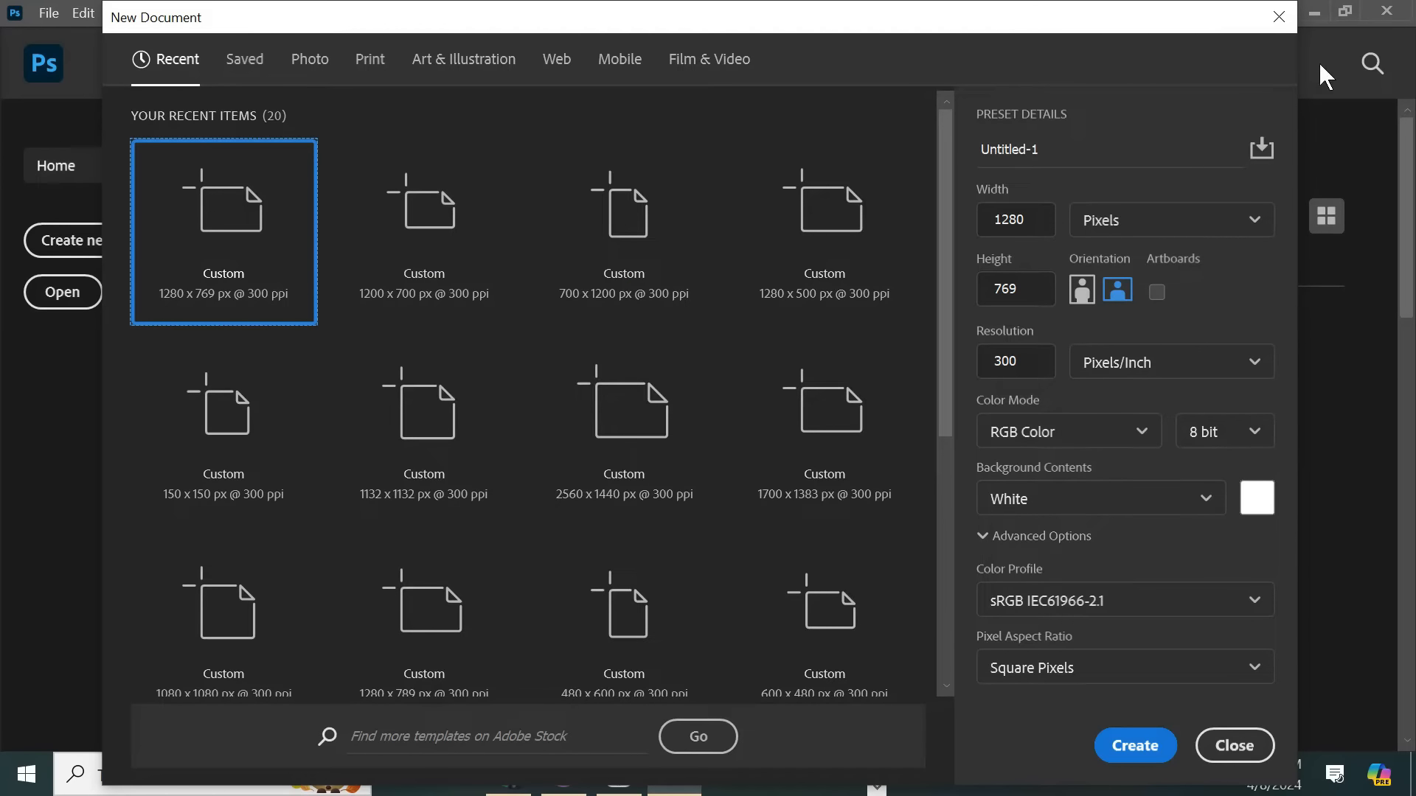
click(1279, 17)
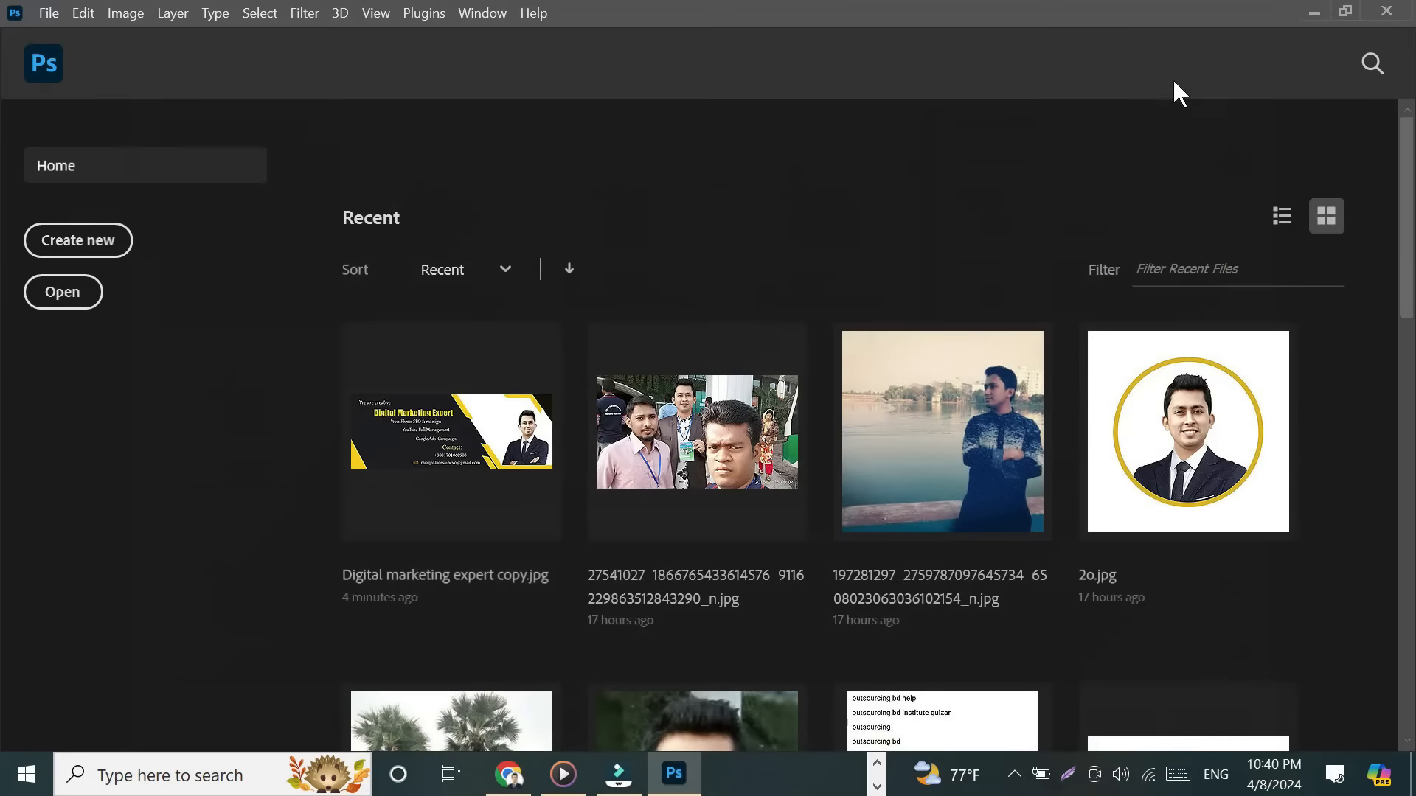
click(101, 248)
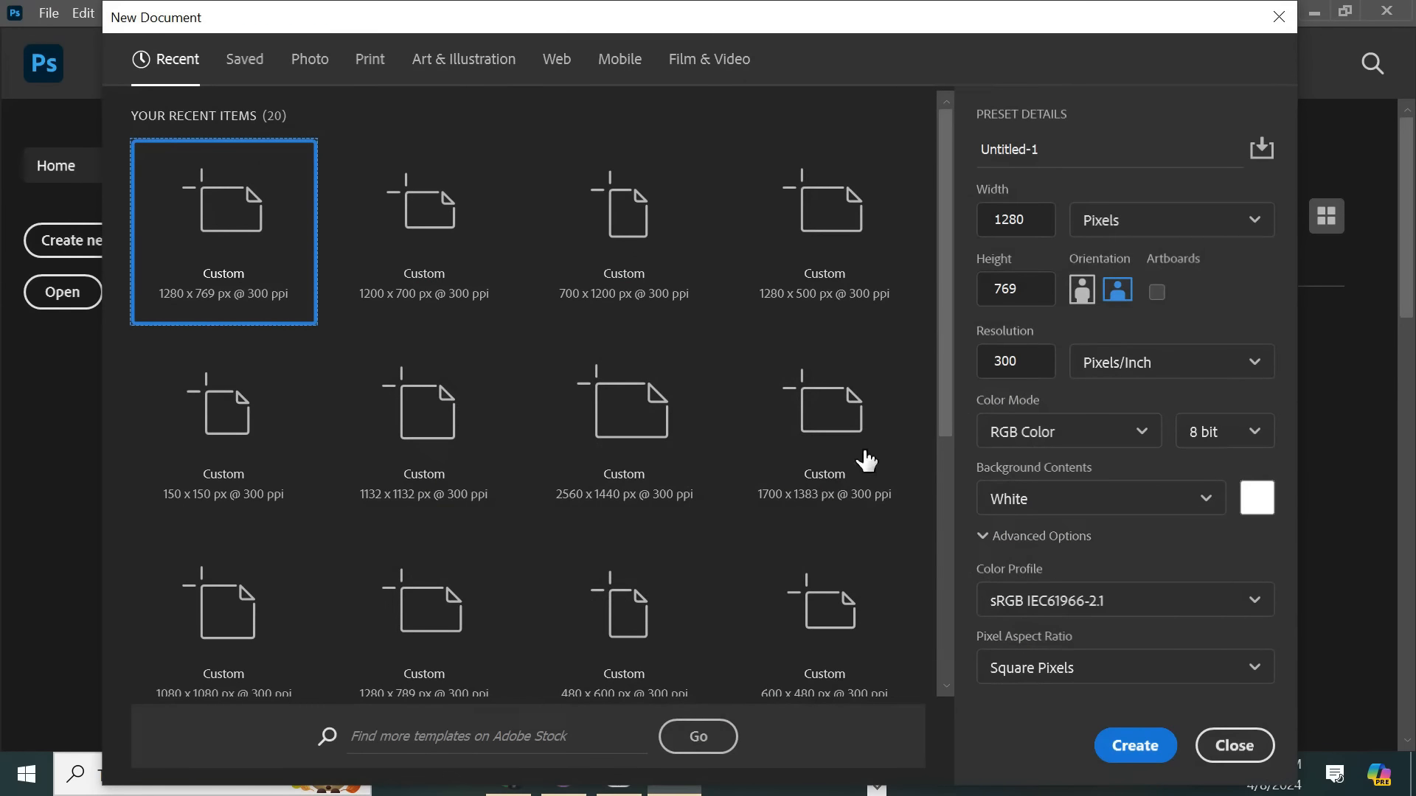
click(1278, 19)
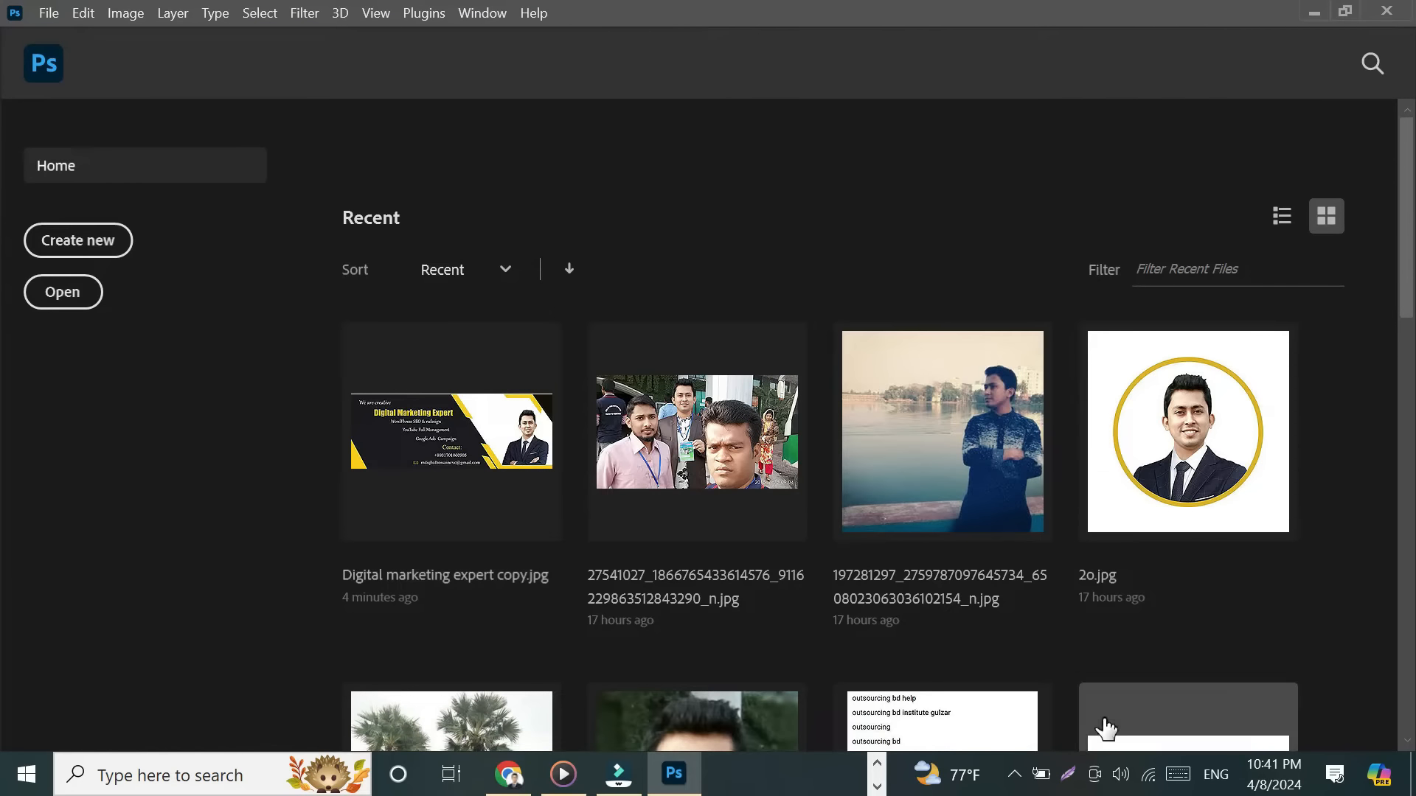
Capture the whole screen, outline the Recent area, Home, Create new and Open with red rectangles, and discard the capture.
click(1065, 776)
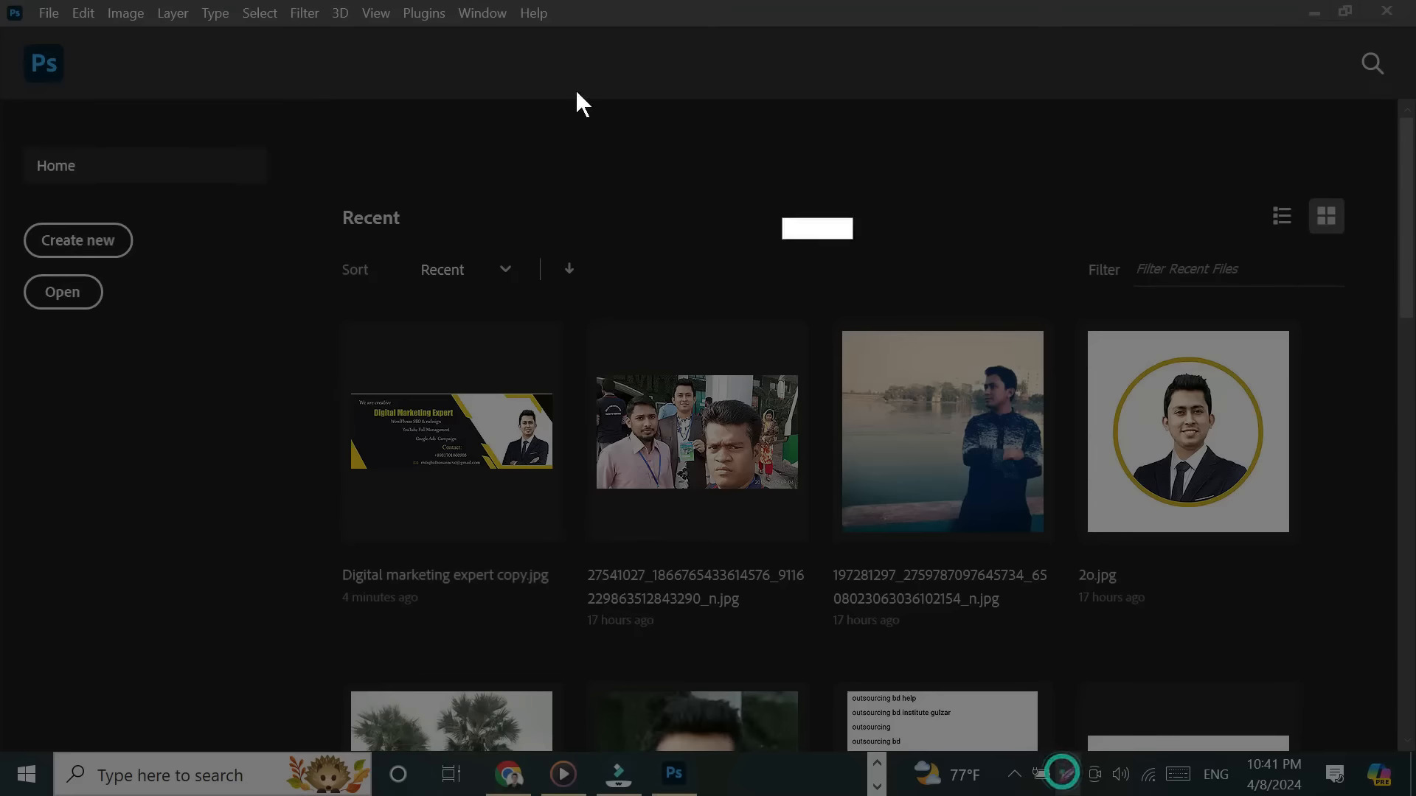
mouse_move(2, 1)
mouse_down()
mouse_move(822, 673)
mouse_move(1324, 790)
mouse_move(1405, 795)
mouse_up()
click(1074, 626)
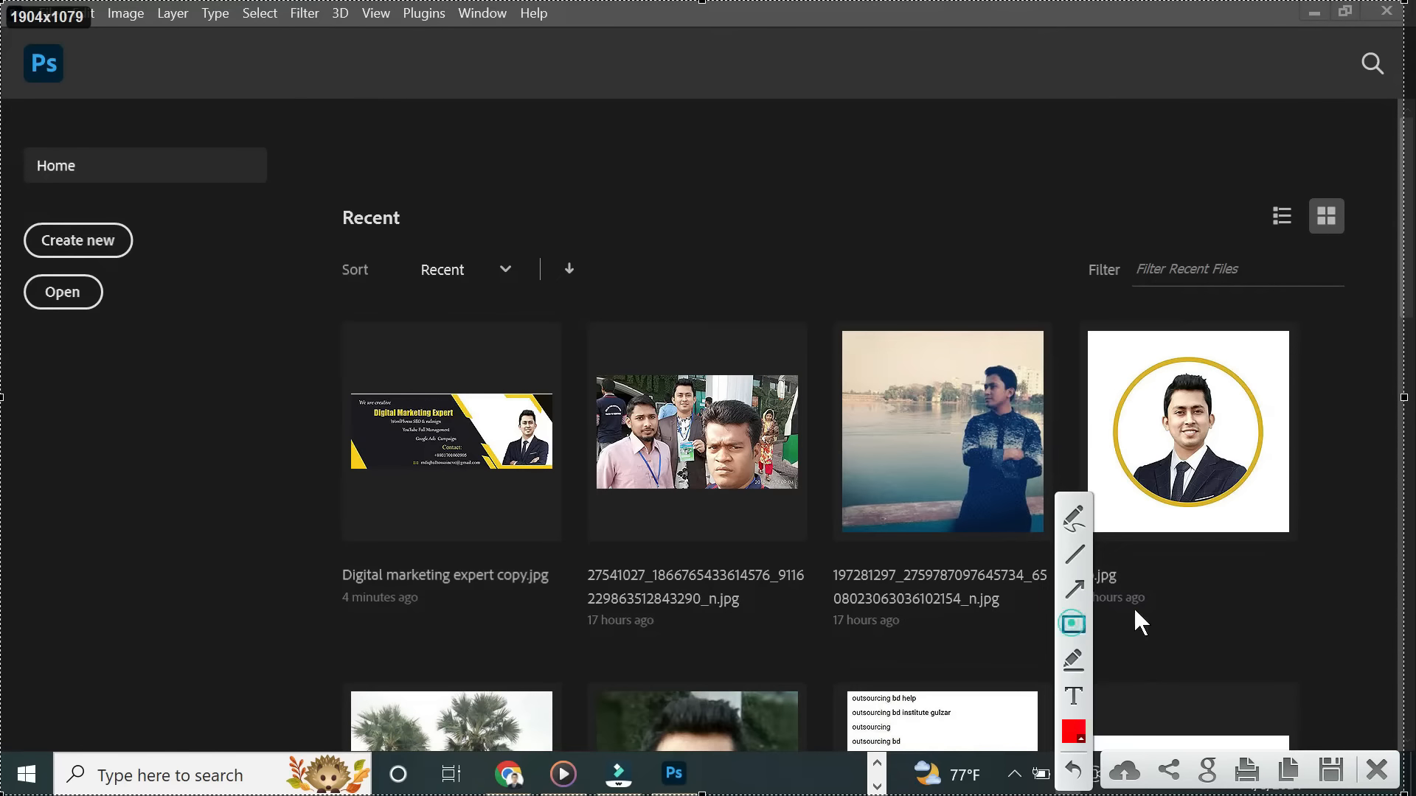
drag(317, 191, 422, 243)
mouse_move(296, 153)
mouse_down()
mouse_move(556, 671)
mouse_move(841, 769)
mouse_move(1210, 775)
mouse_move(1352, 756)
mouse_up()
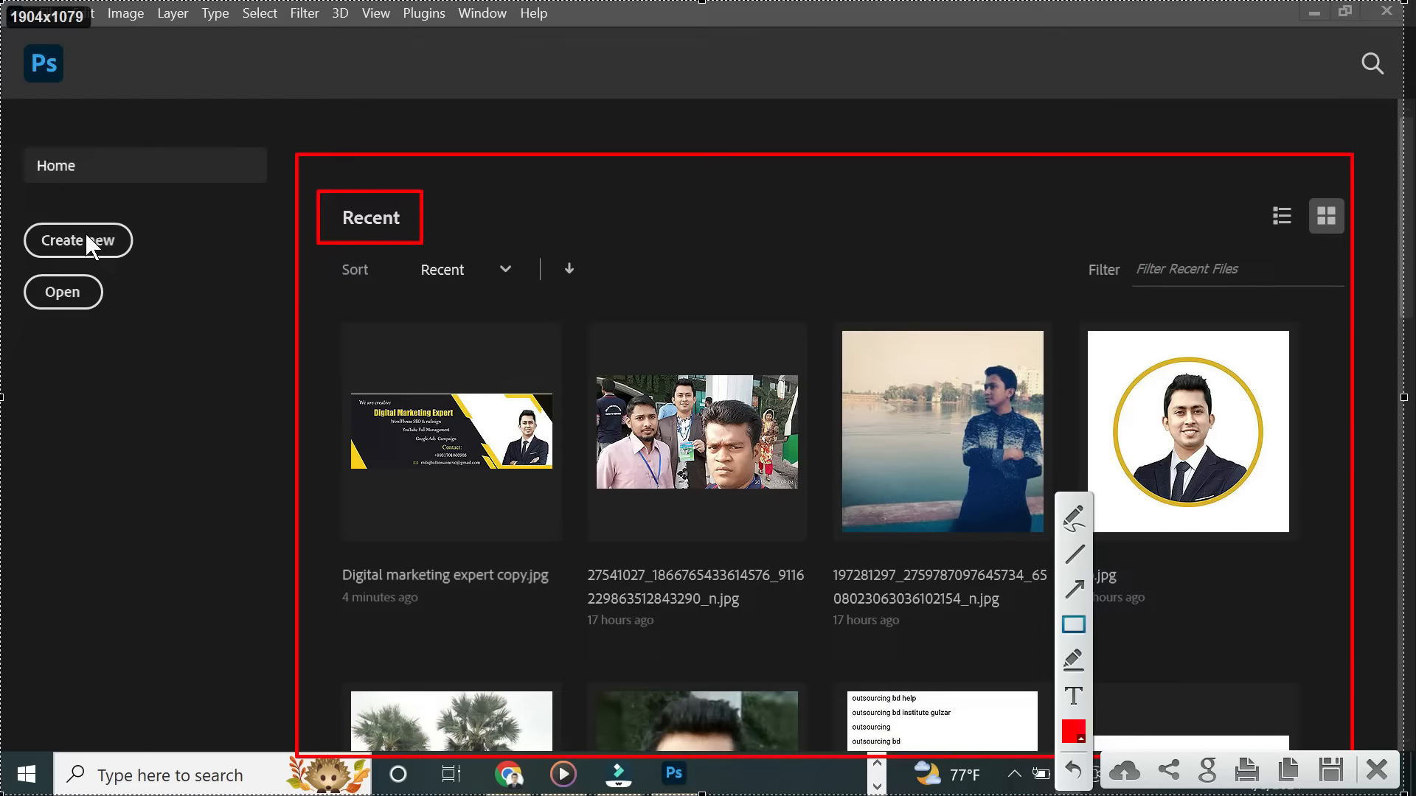
drag(19, 138, 110, 193)
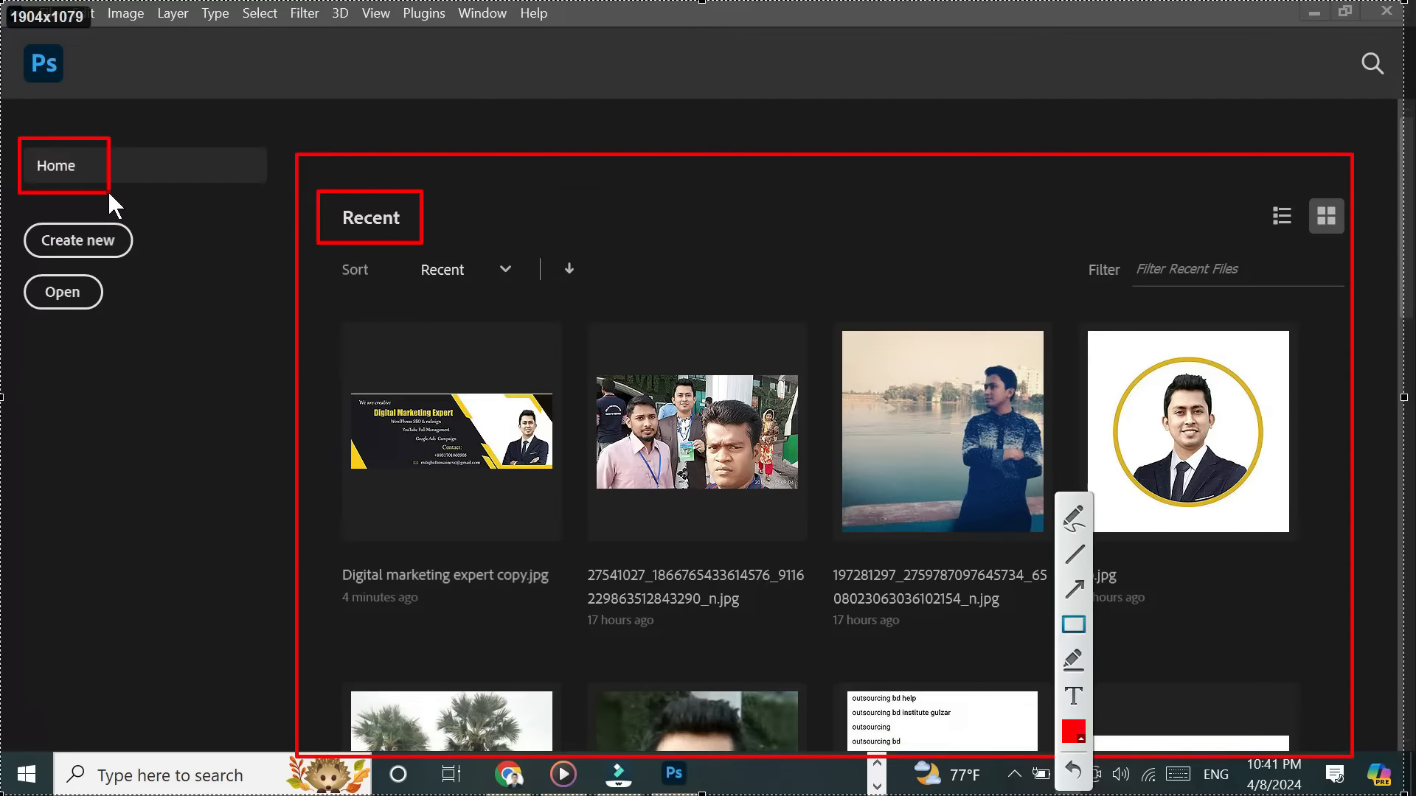
drag(21, 213, 135, 250)
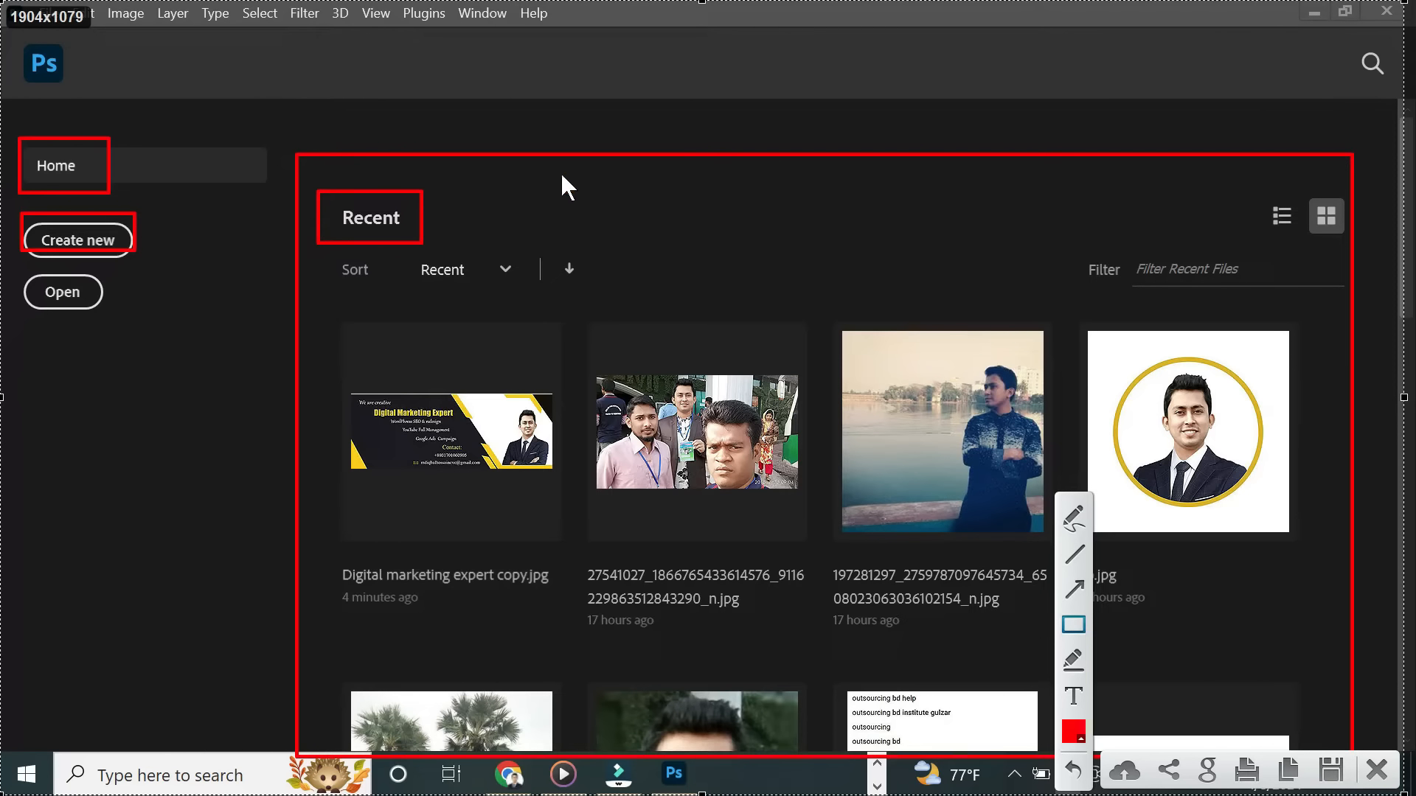
mouse_move(23, 268)
mouse_down()
mouse_move(99, 330)
mouse_move(111, 322)
mouse_up()
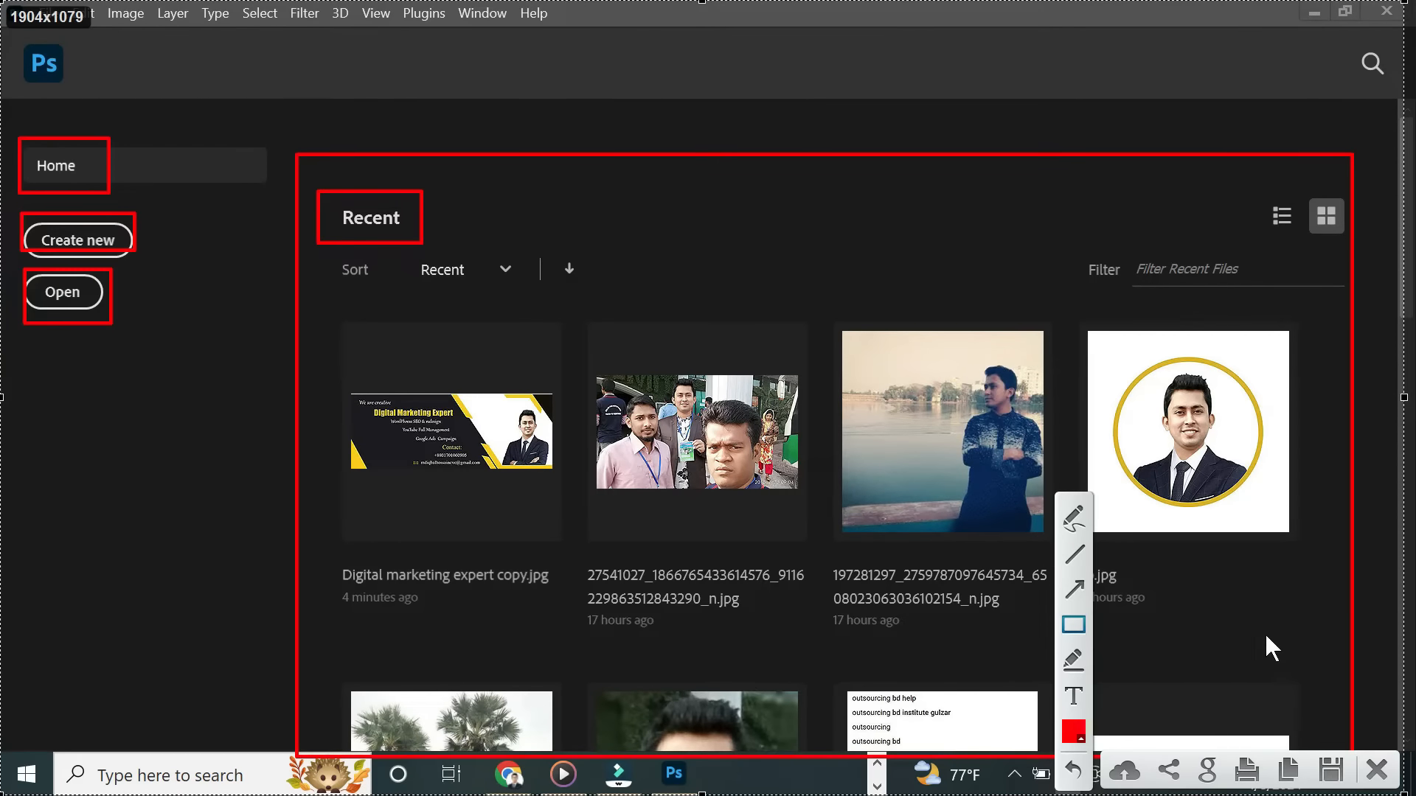
mouse_move(271, 171)
mouse_down()
mouse_move(929, 616)
mouse_move(1255, 697)
mouse_move(1329, 698)
mouse_move(1351, 740)
mouse_up()
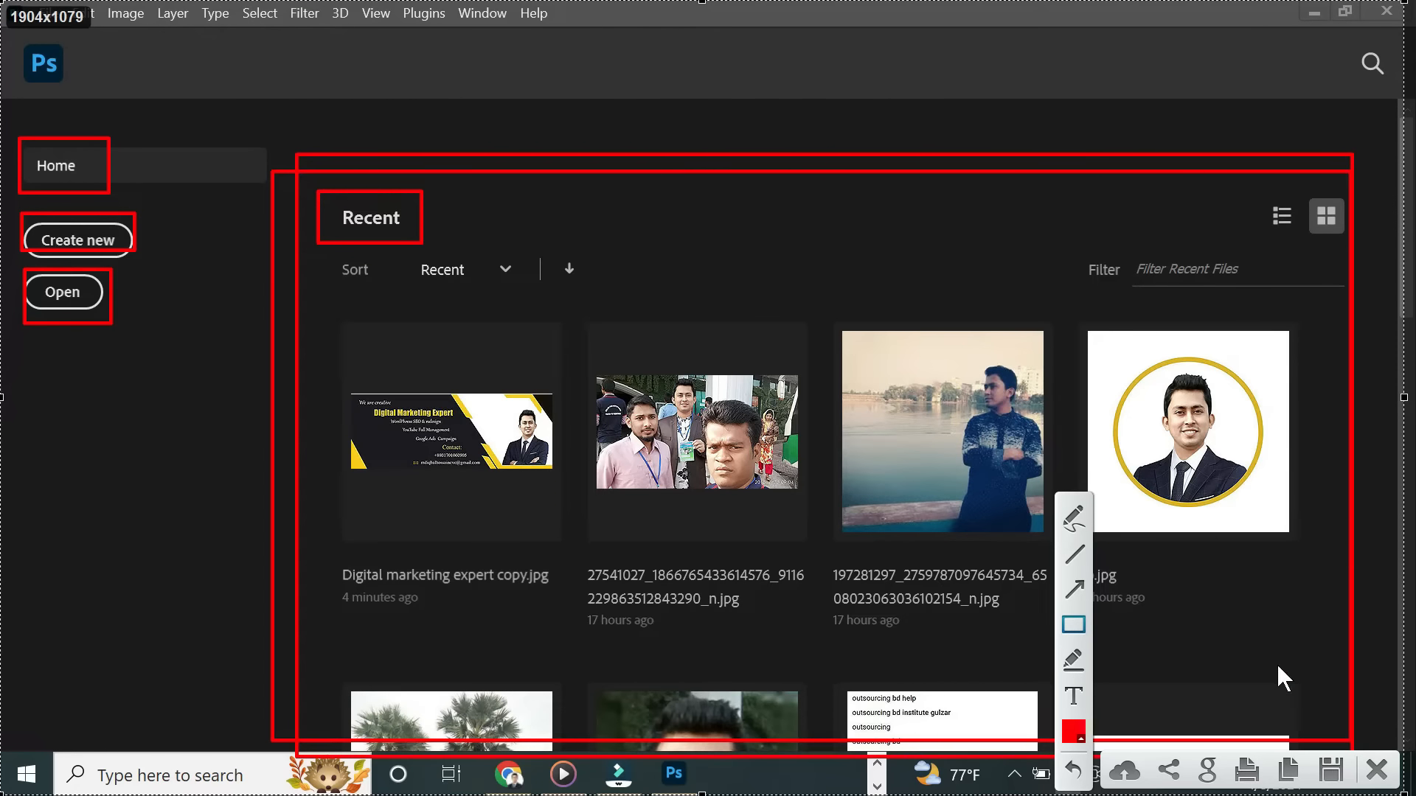
click(1376, 770)
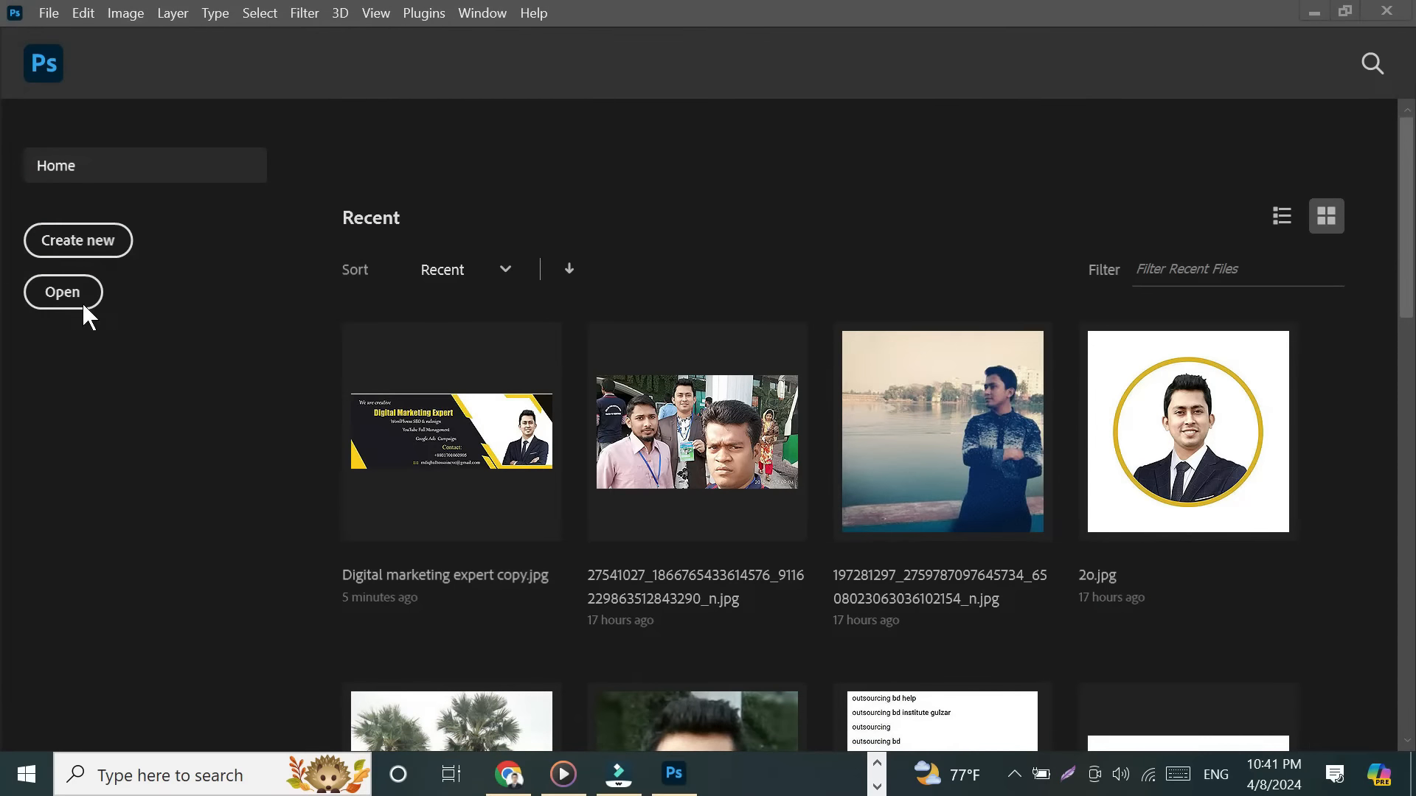
Start a new document and set its width to 1200 and height to 700 pixels.
click(76, 242)
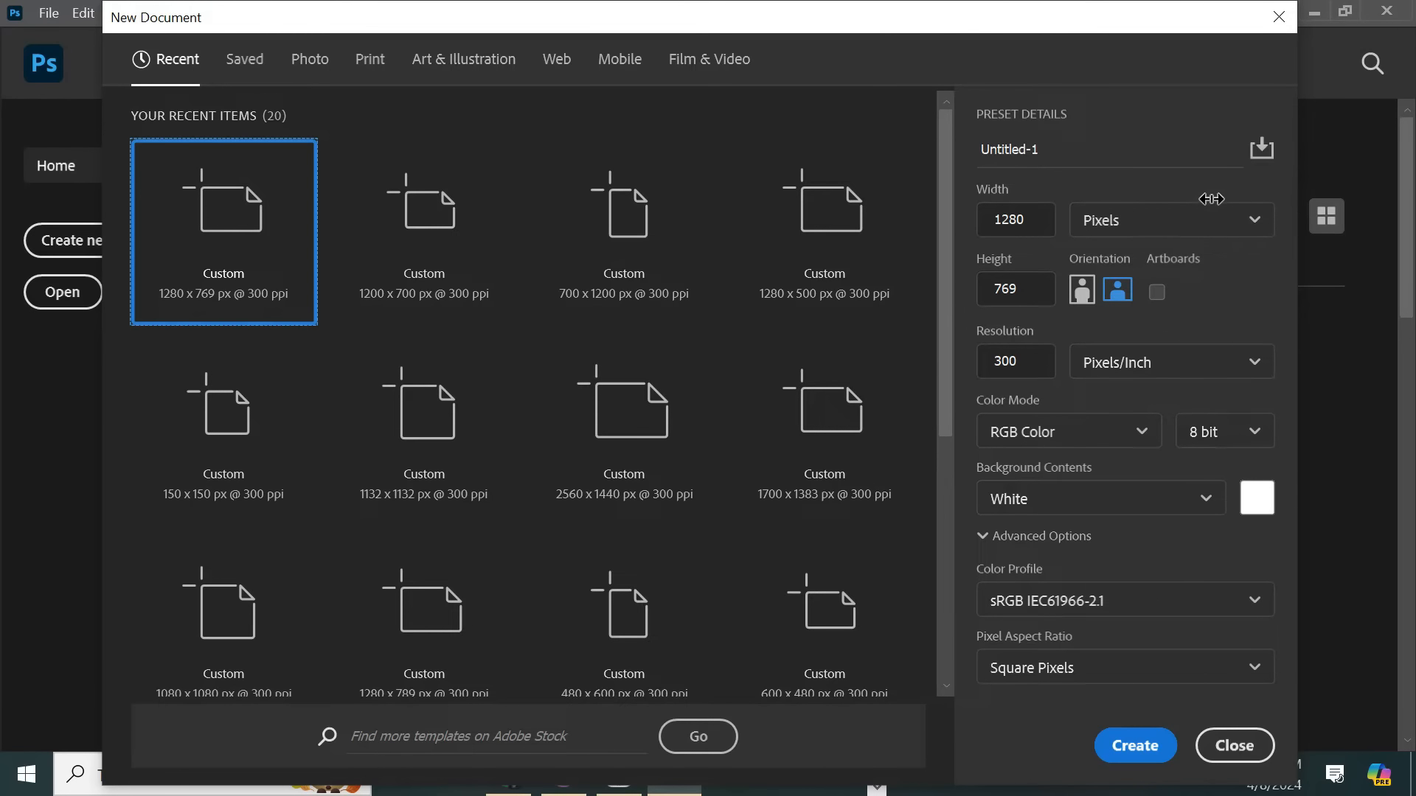
click(1053, 148)
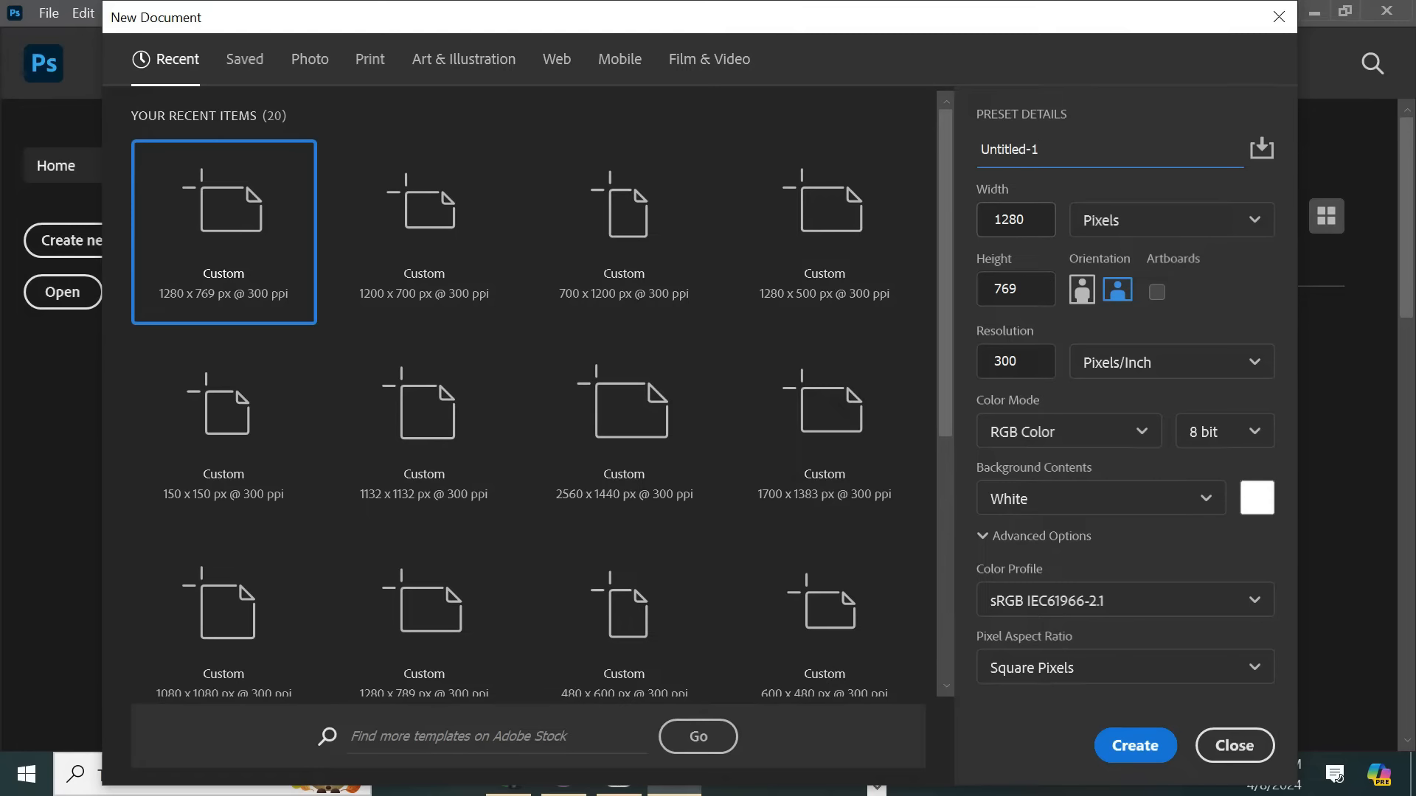
click(1025, 220)
click(1024, 289)
key(BackSpace)
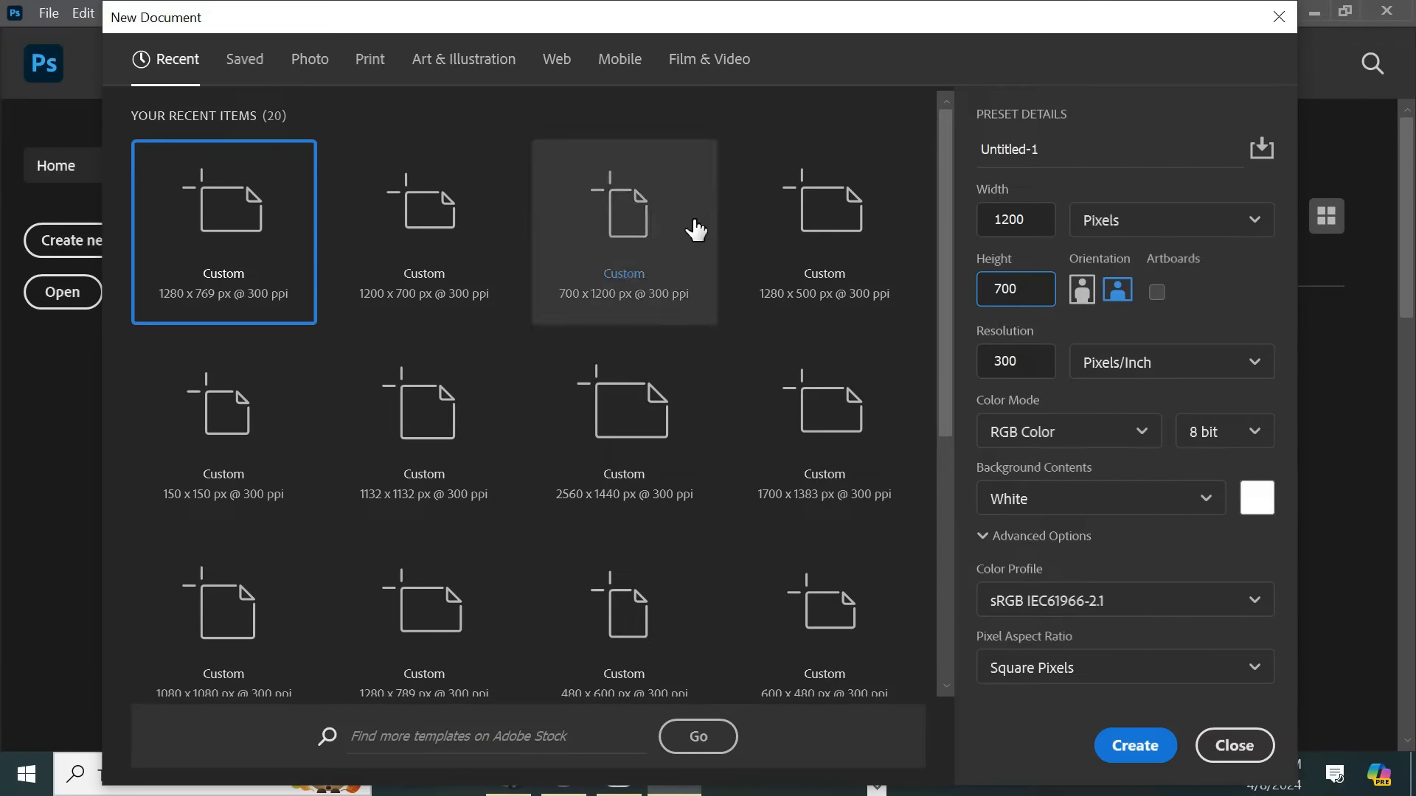
Look through the available width units, and try portrait orientation before returning to landscape.
click(1257, 225)
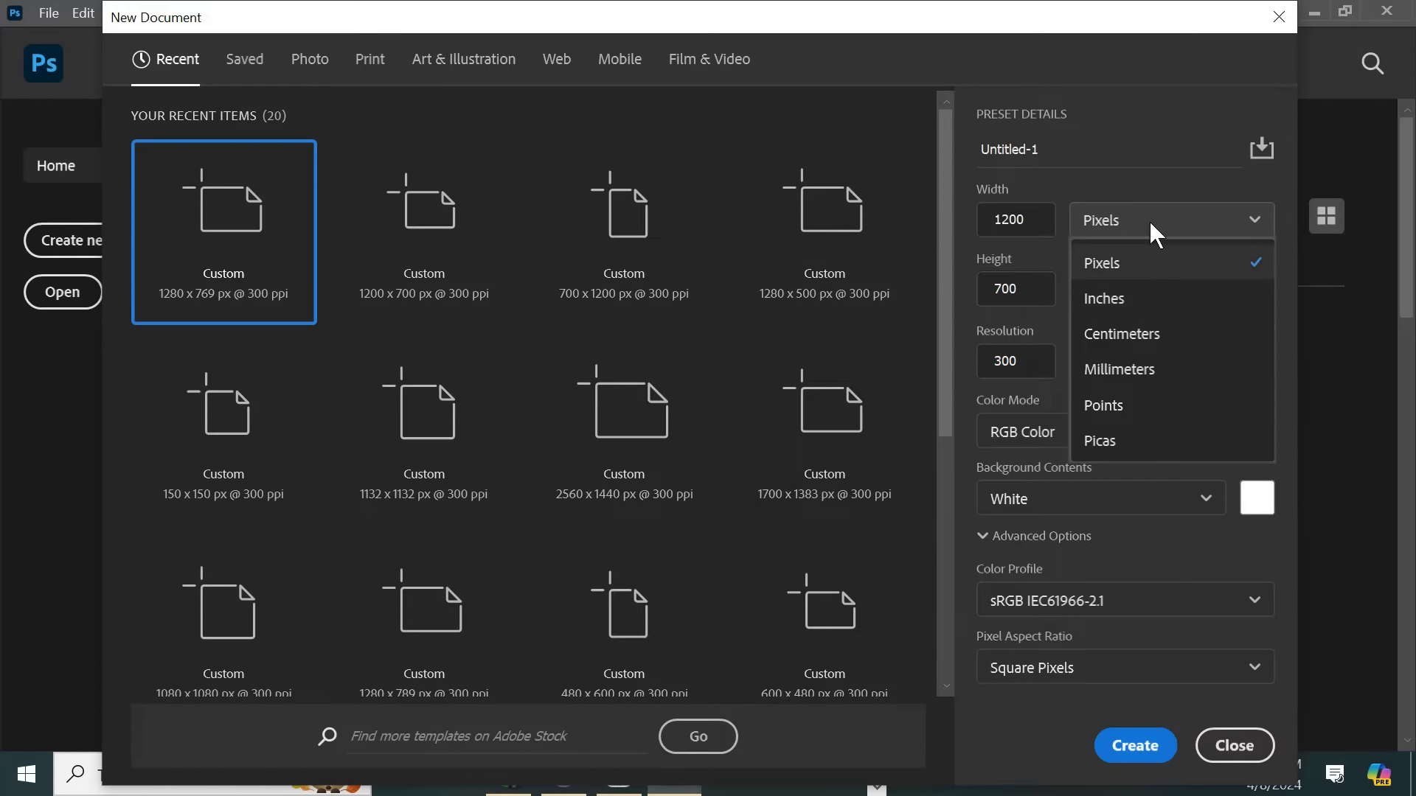
click(1147, 131)
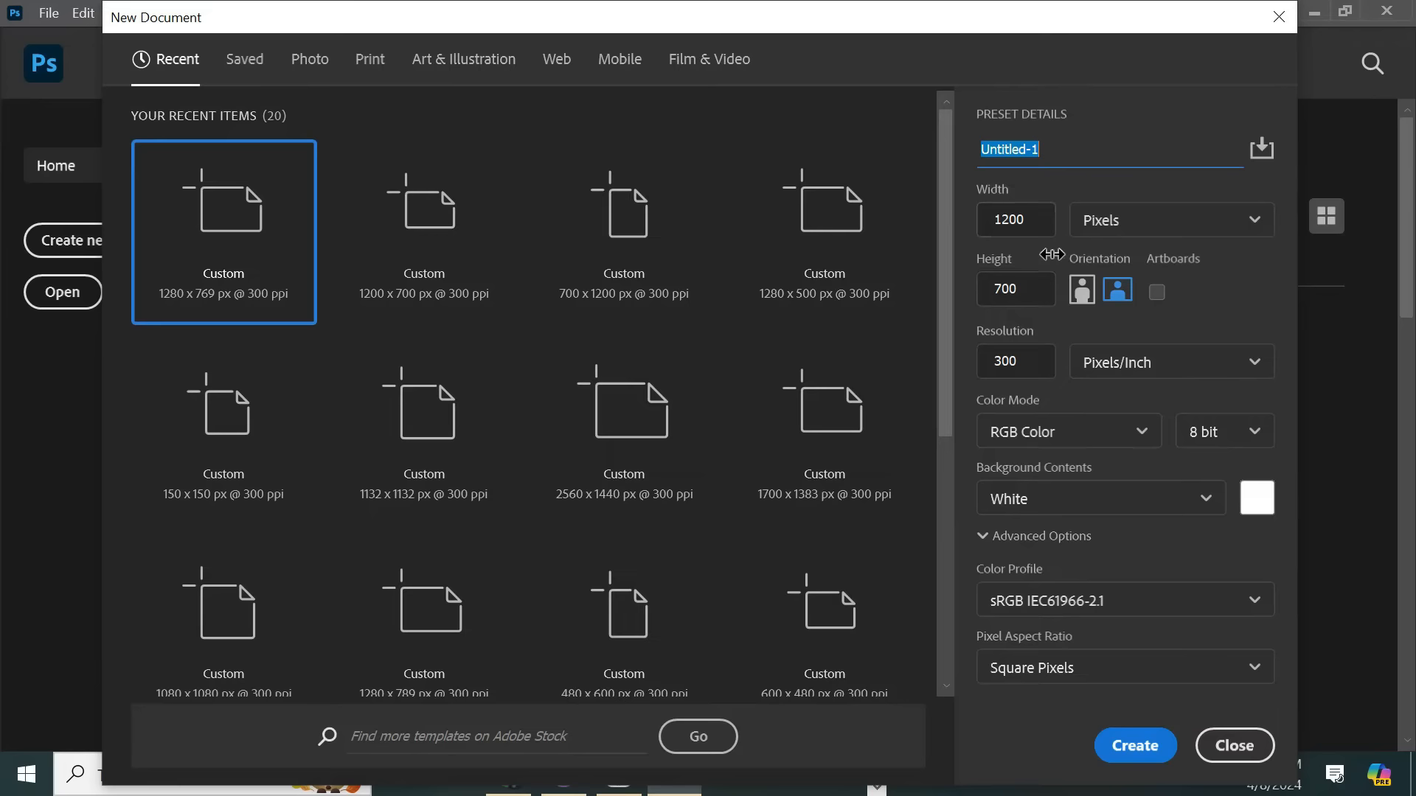
click(1082, 294)
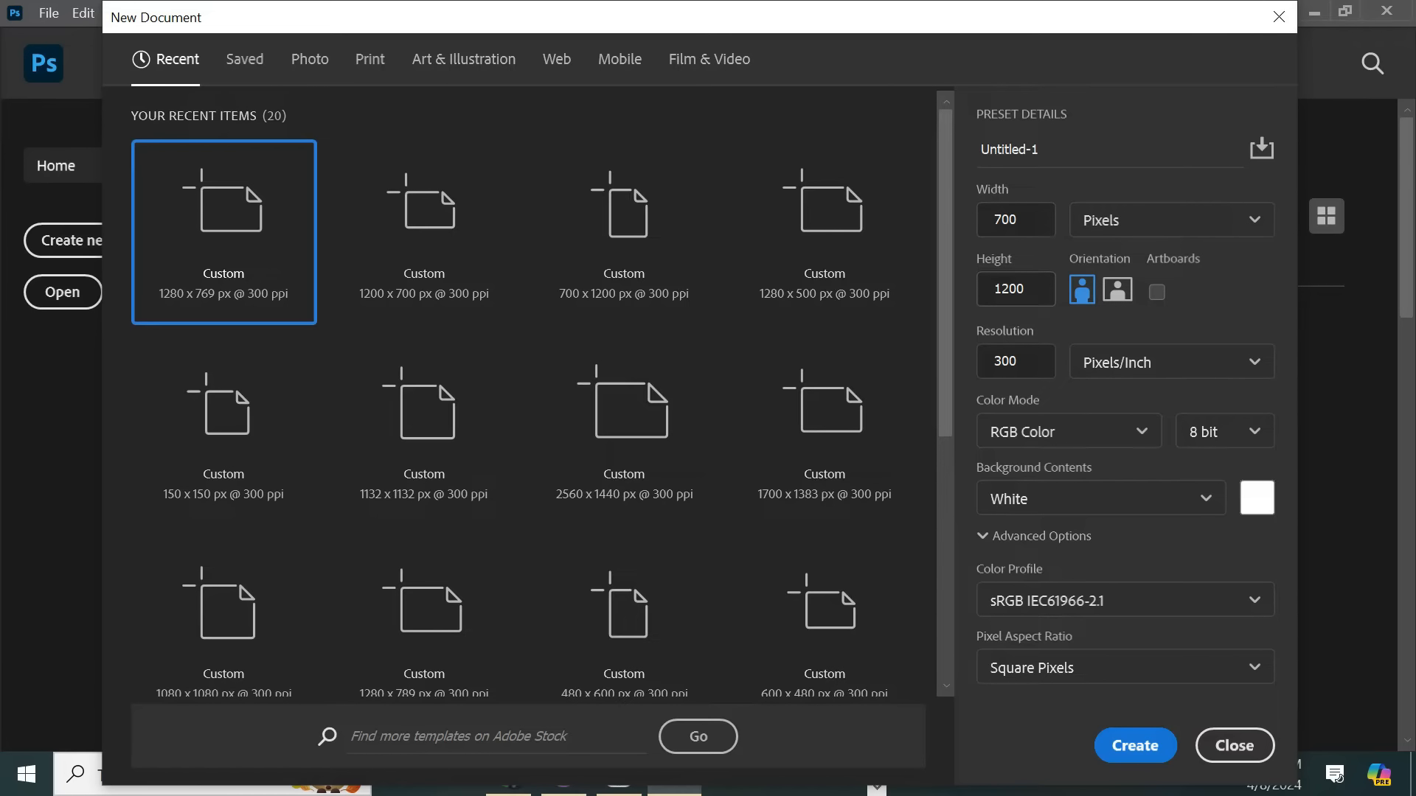
click(1119, 294)
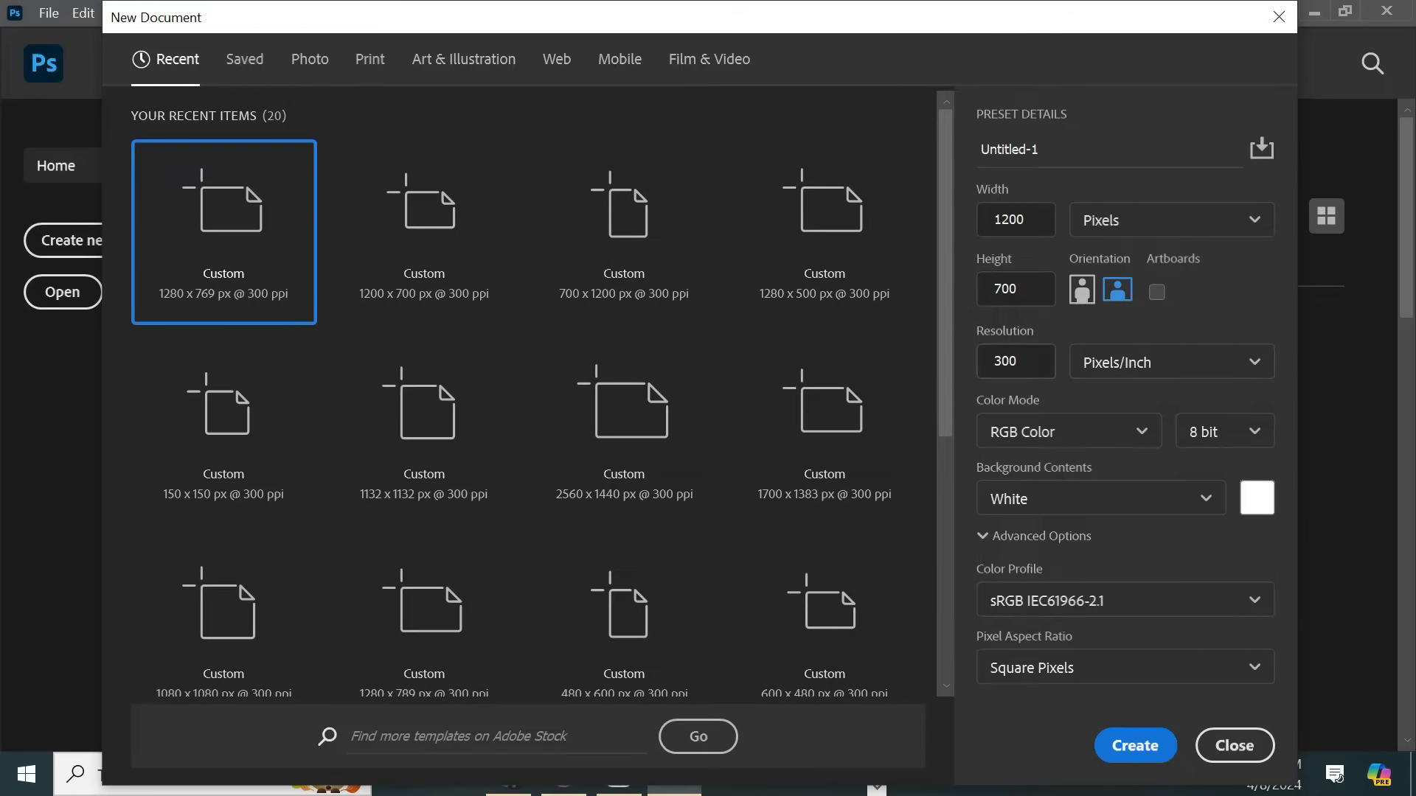
Examine the options offered for resolution units, color mode, bit depth and background contents.
click(1016, 361)
click(1256, 365)
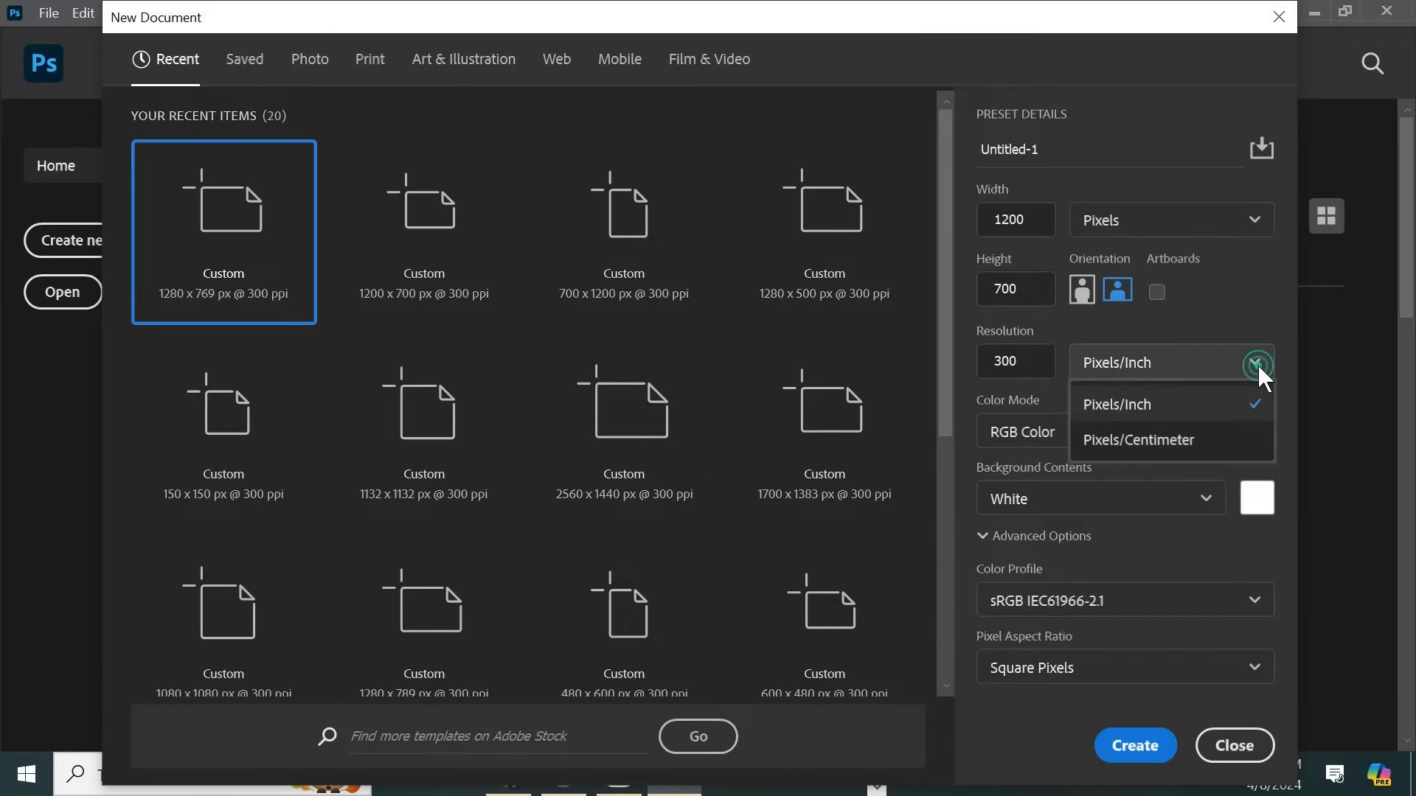
click(1258, 364)
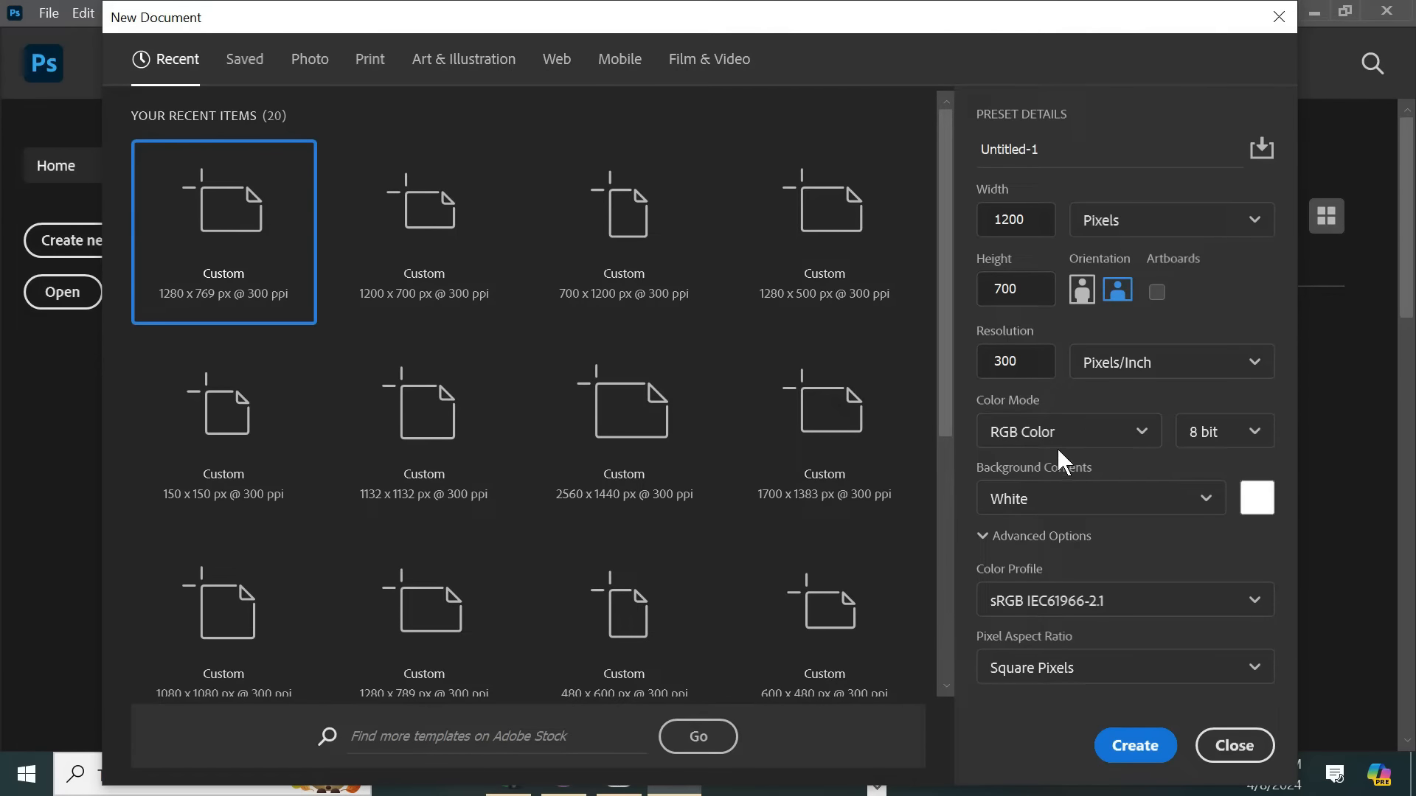
click(1141, 432)
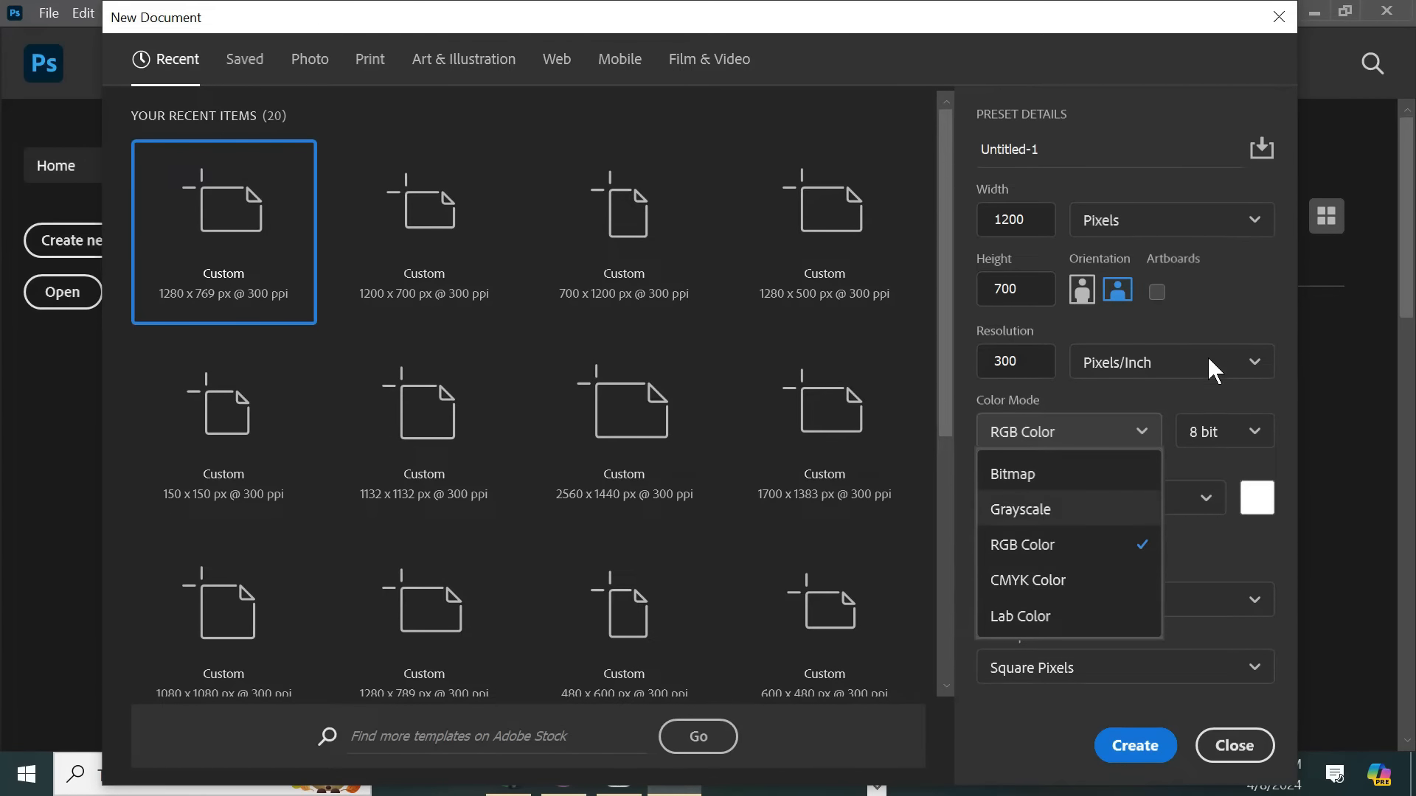
click(1282, 394)
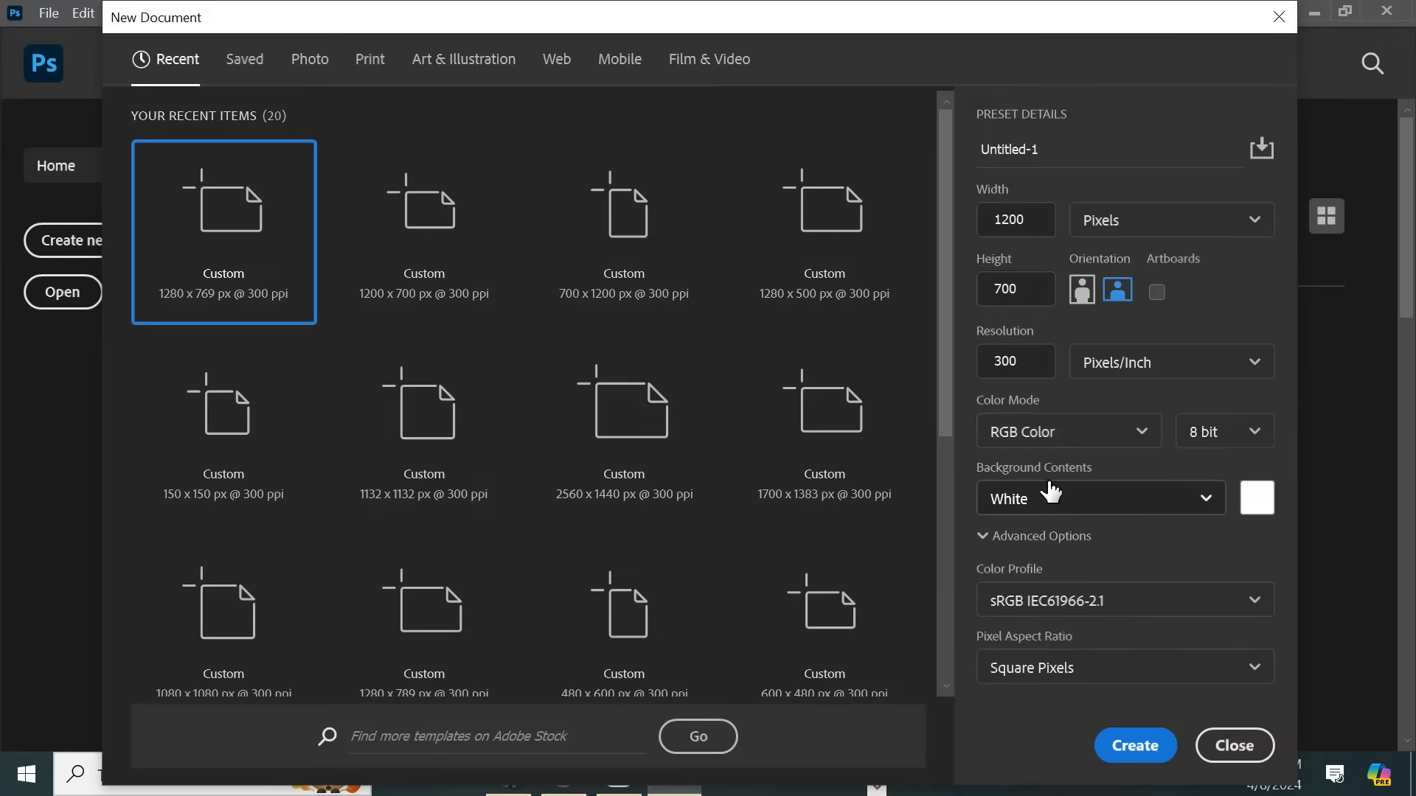
click(1256, 432)
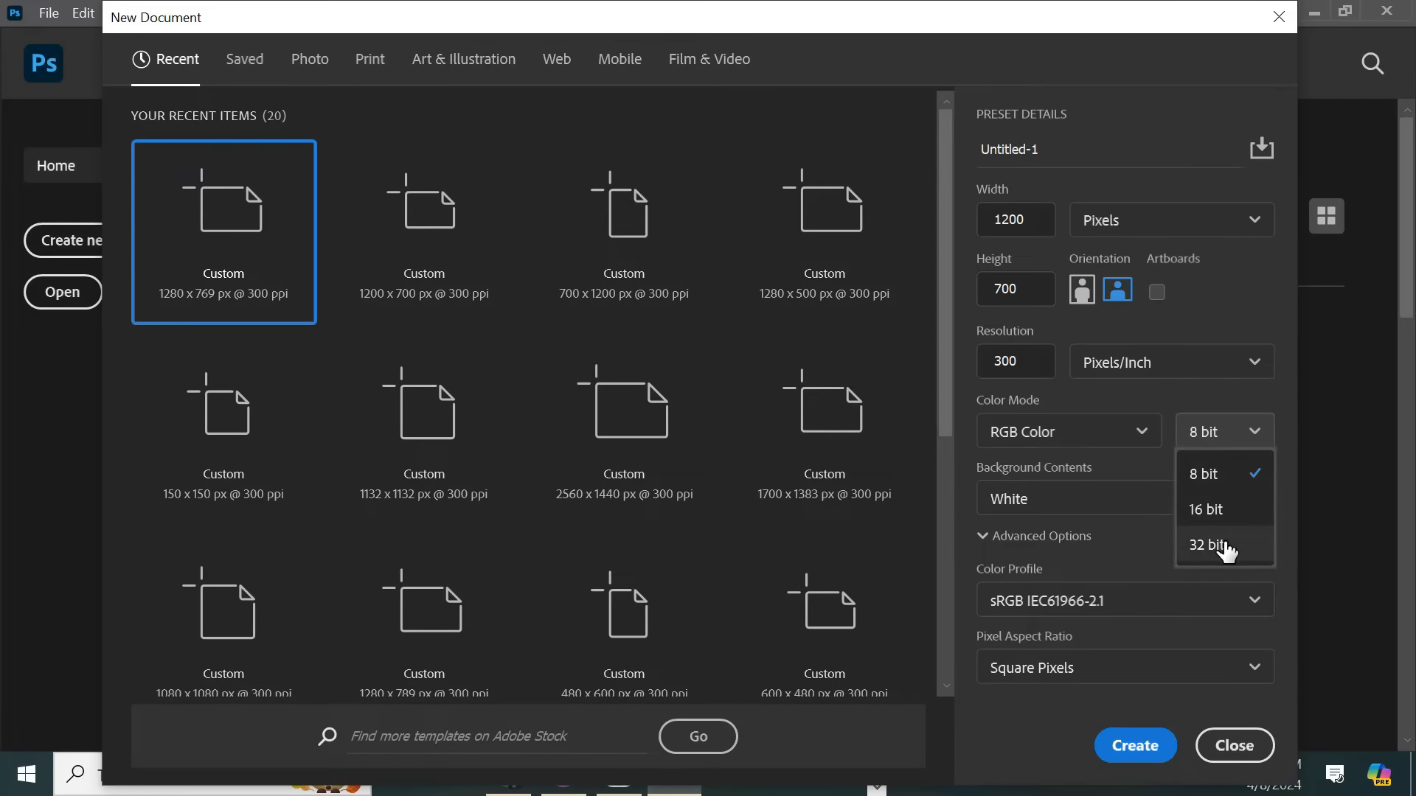
click(1246, 296)
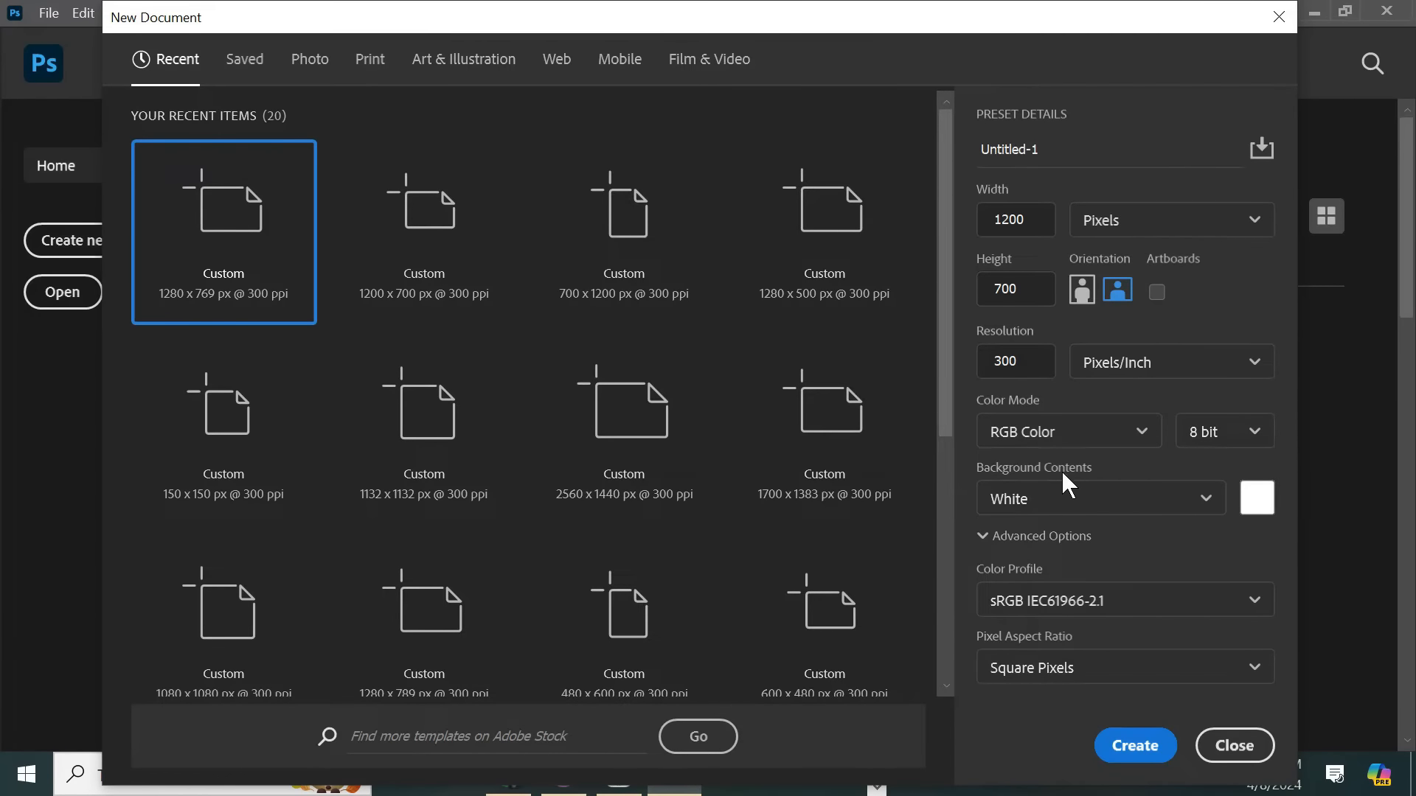
click(1207, 502)
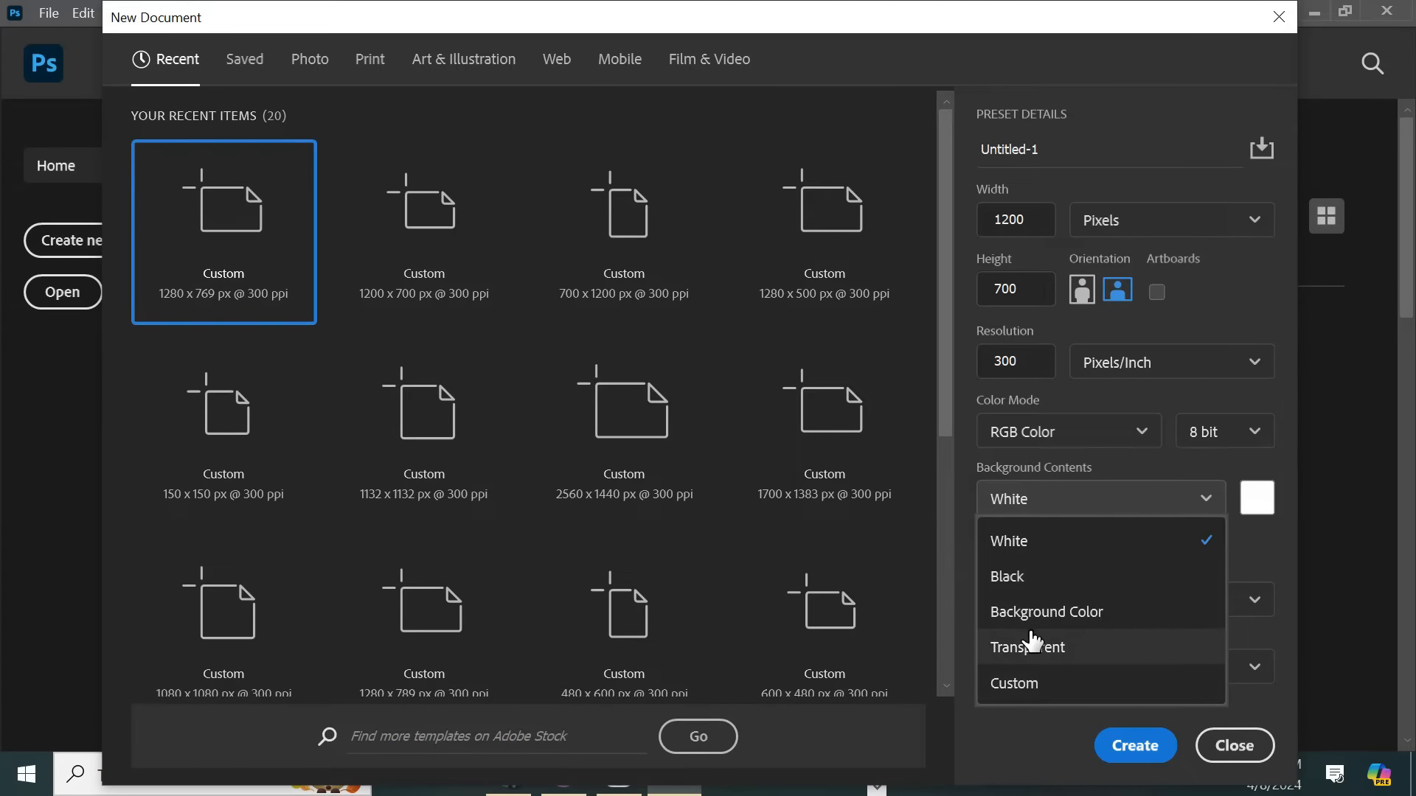
click(1251, 457)
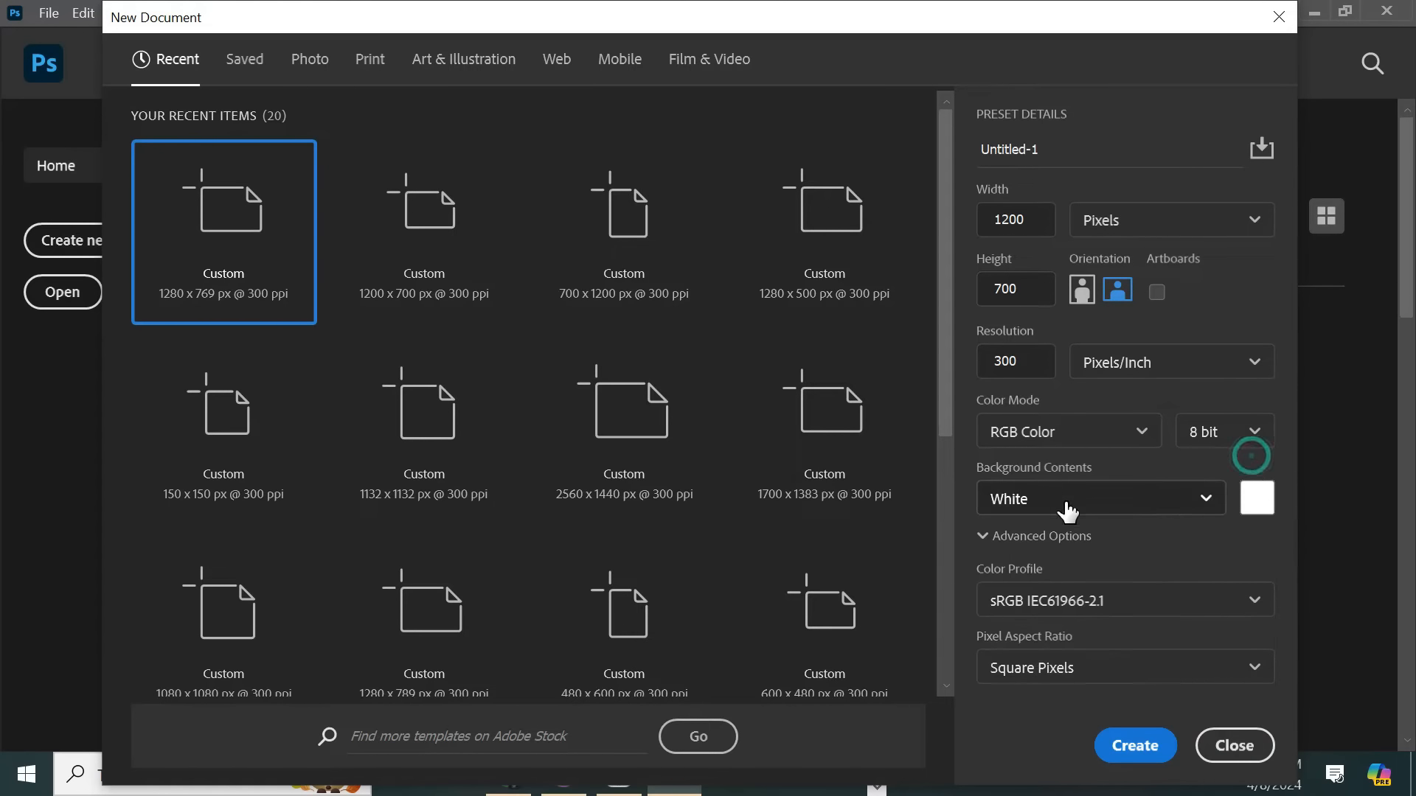
Set the new document's background to the custom red color dc2222.
click(1256, 499)
mouse_move(1017, 184)
mouse_down()
mouse_move(1051, 279)
mouse_move(967, 322)
mouse_up()
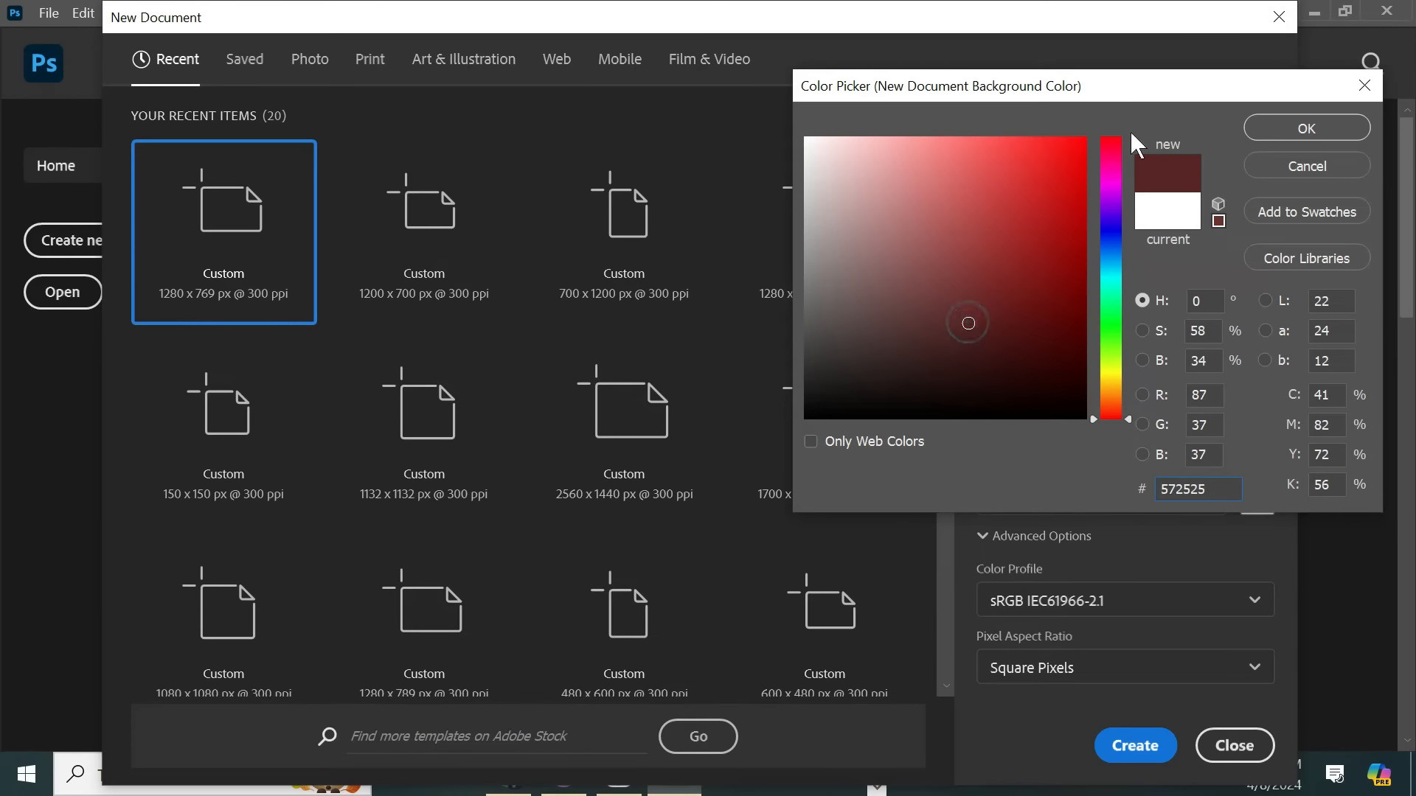
click(1044, 176)
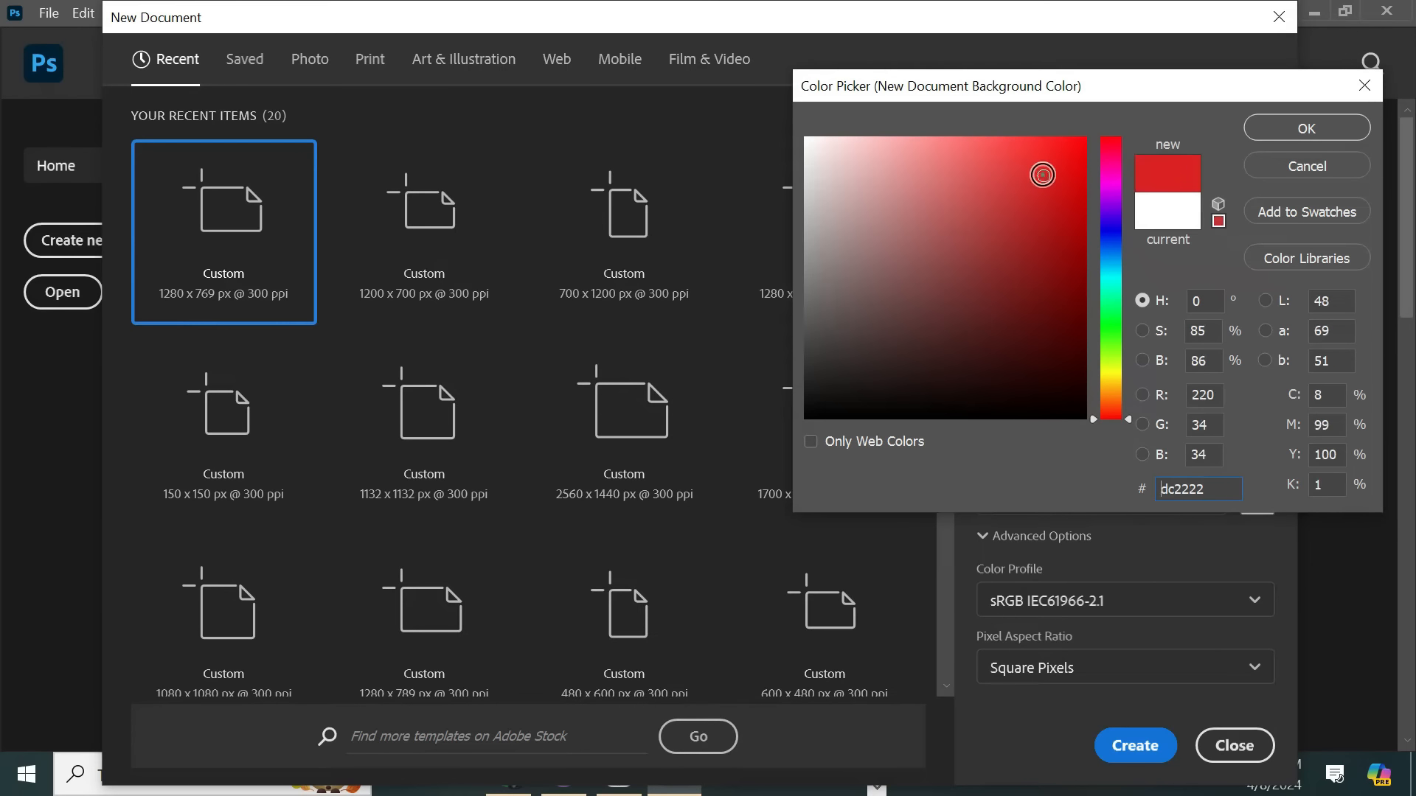
click(1310, 122)
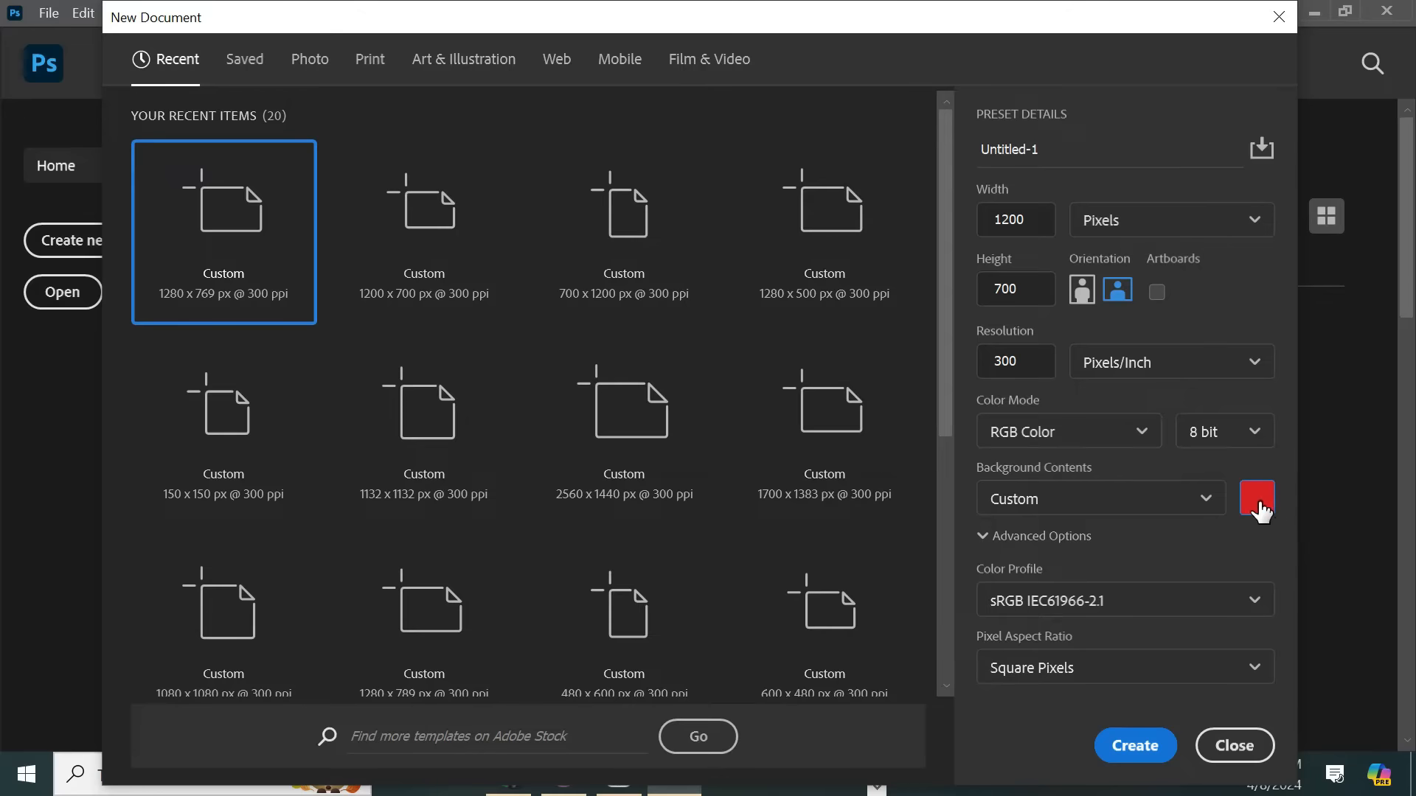
Set the background color to white (ffffff) and create the 1200 x 700 px document.
click(1274, 509)
text(ffffff)
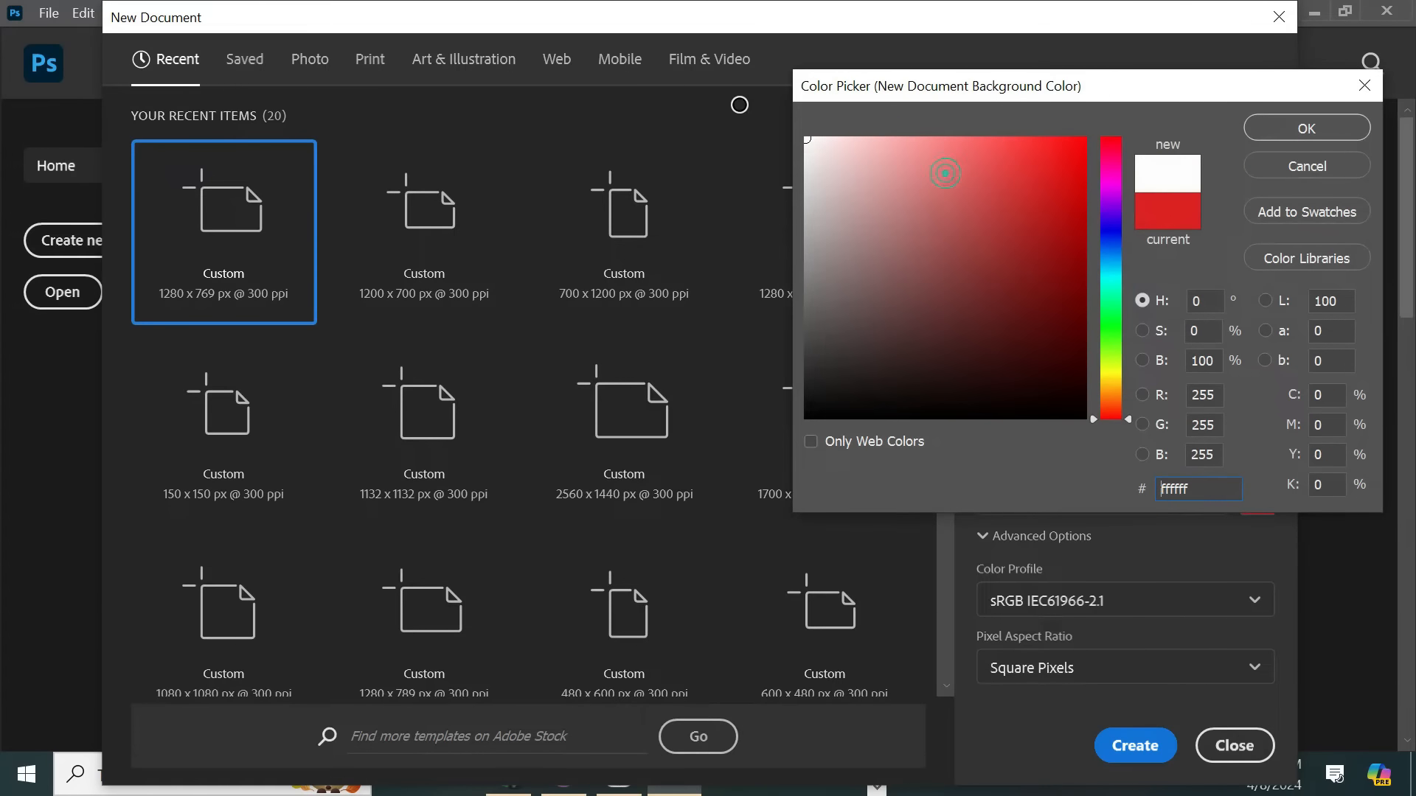
click(1283, 123)
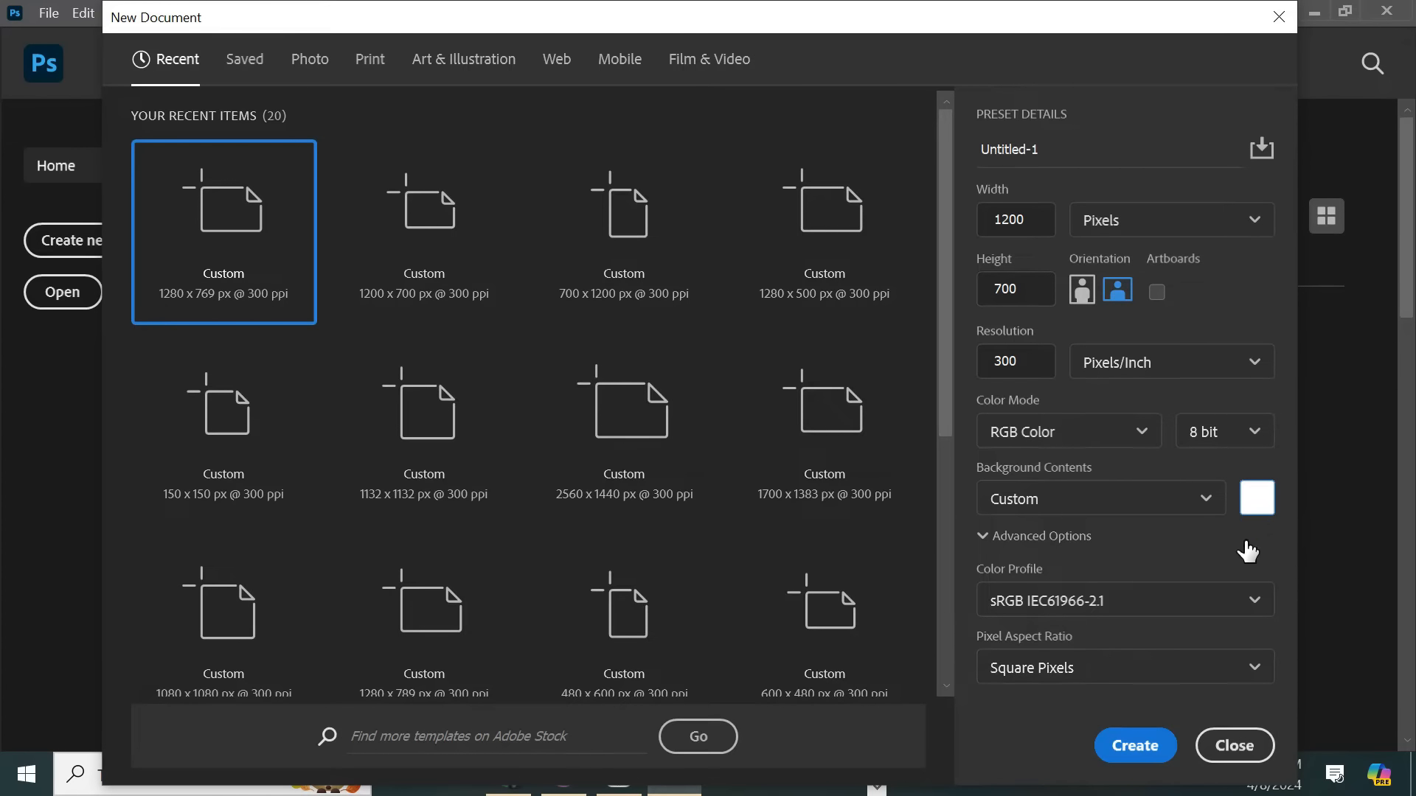
click(1134, 746)
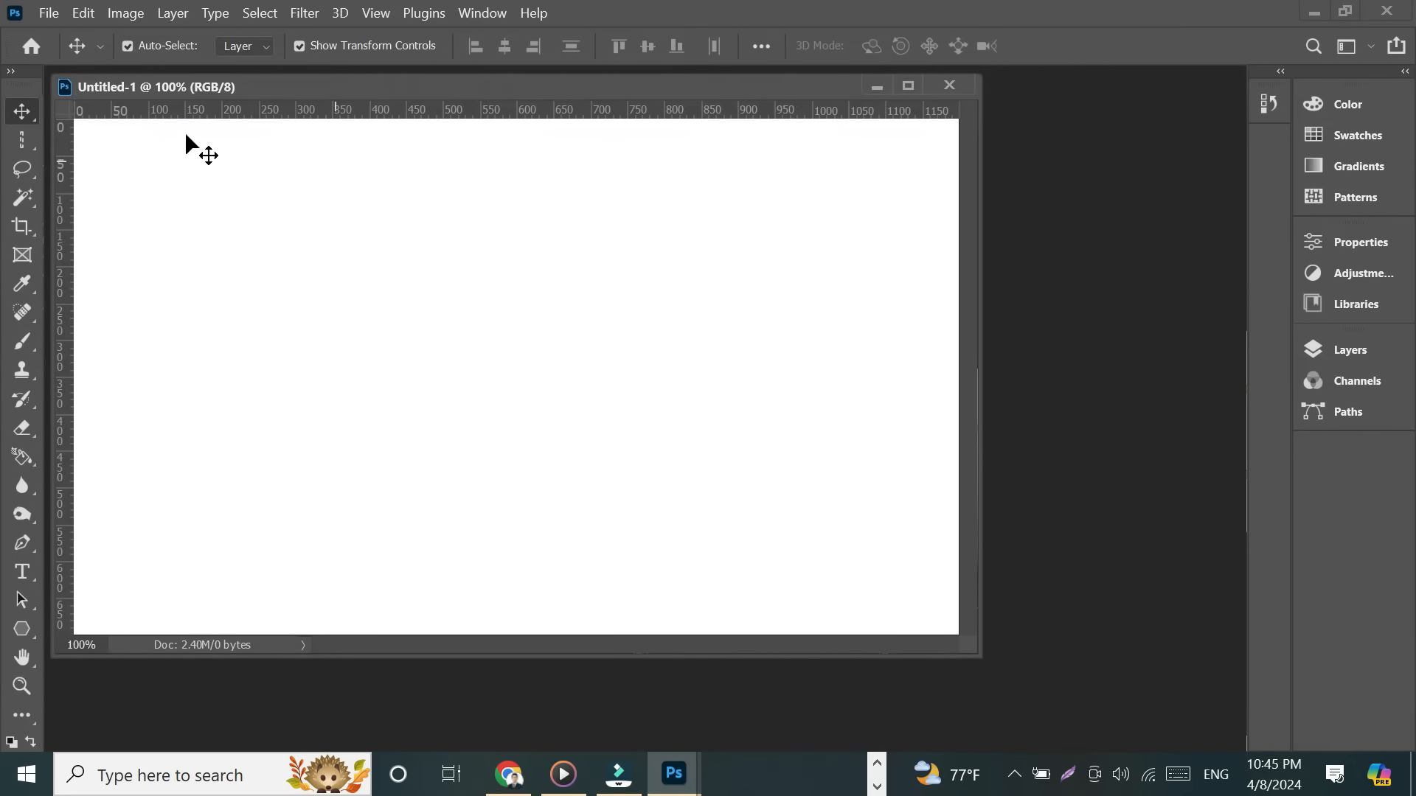
Close the blank document and create another 1200 x 700 px document at 300 ppi with the same settings.
click(950, 86)
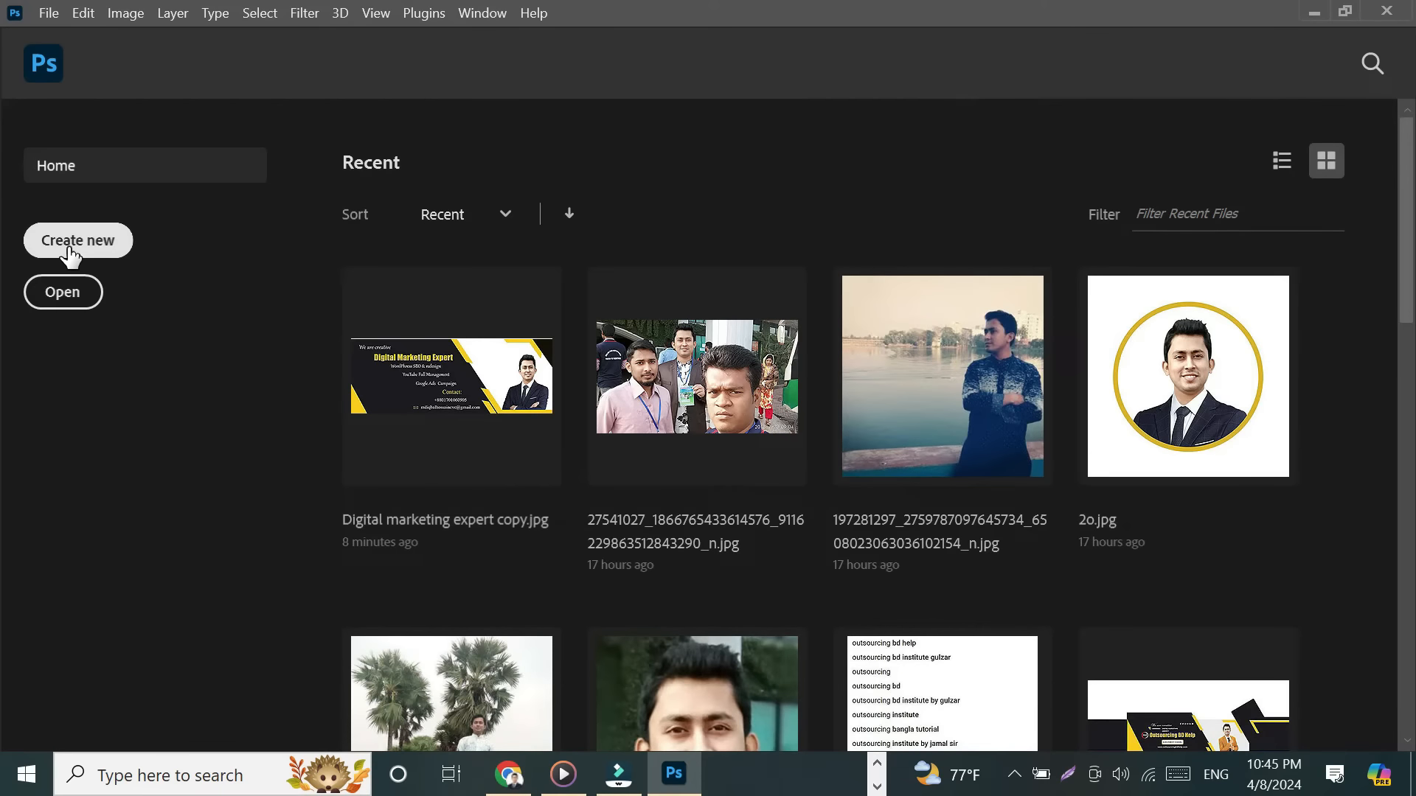
click(66, 255)
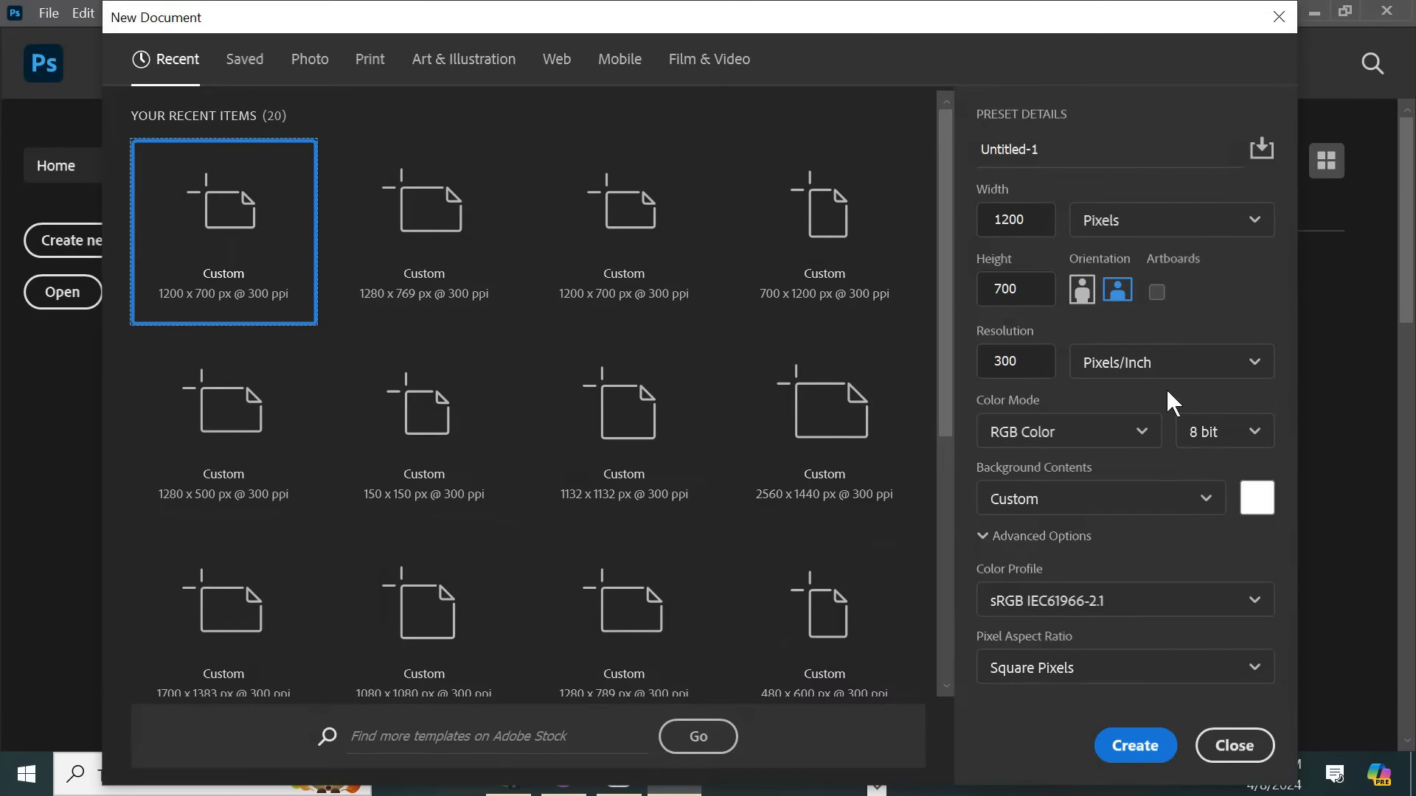
click(1137, 748)
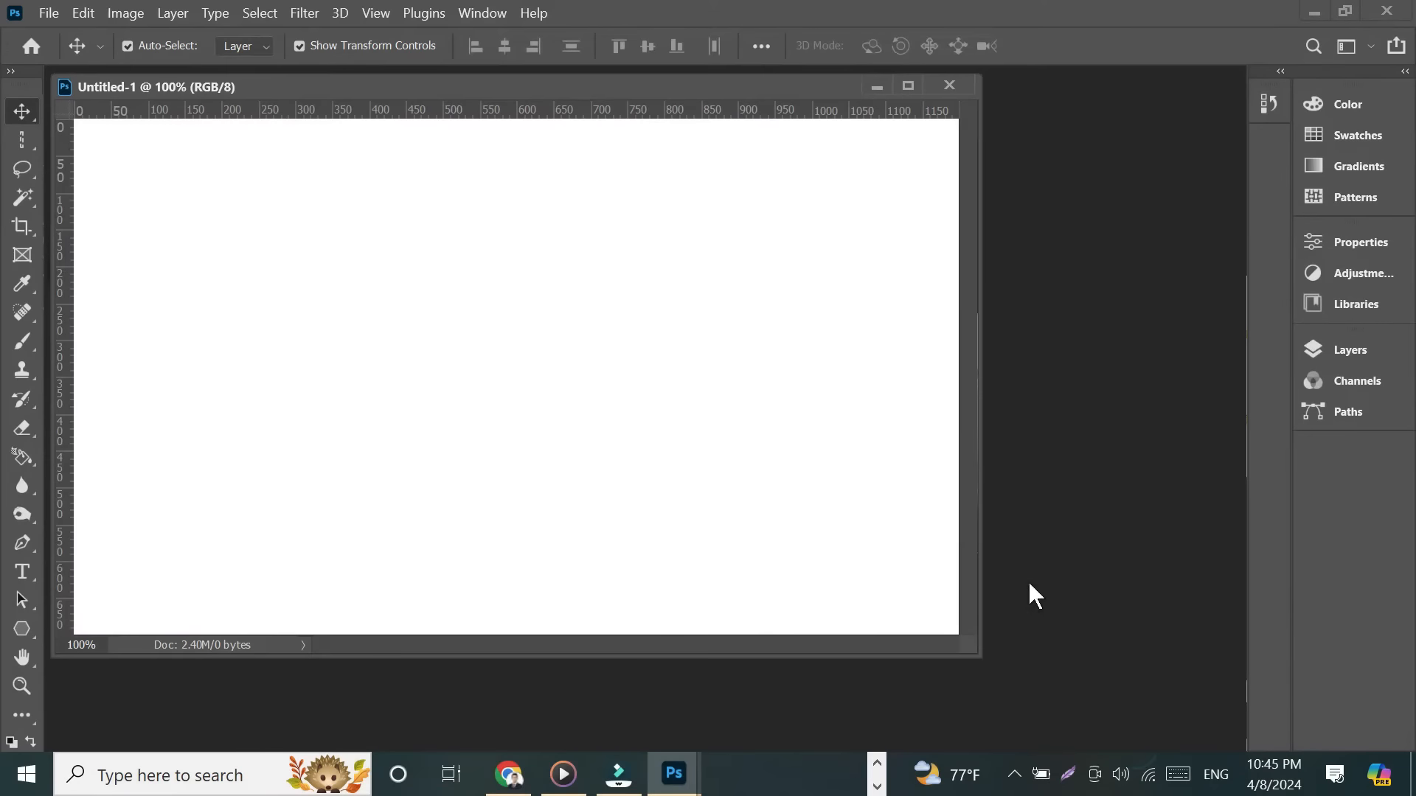
Enlarge the Untitled-1 document window so the whole canvas fits with workspace around it.
drag(975, 655, 1243, 749)
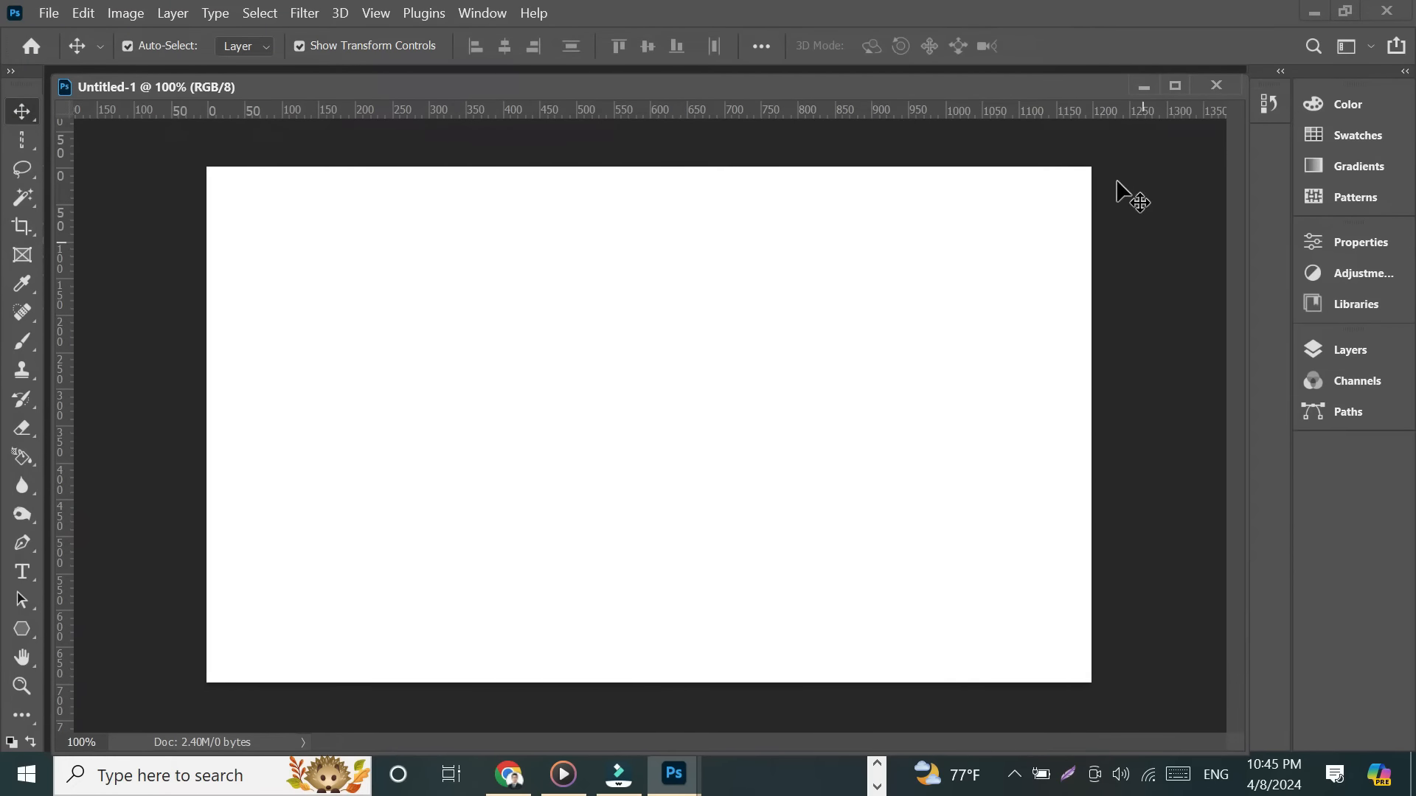
Outline the canvas and its surrounding workspace with red rectangles in the screen capture overlay, and discard the capture.
click(1067, 773)
drag(1, 1, 1396, 792)
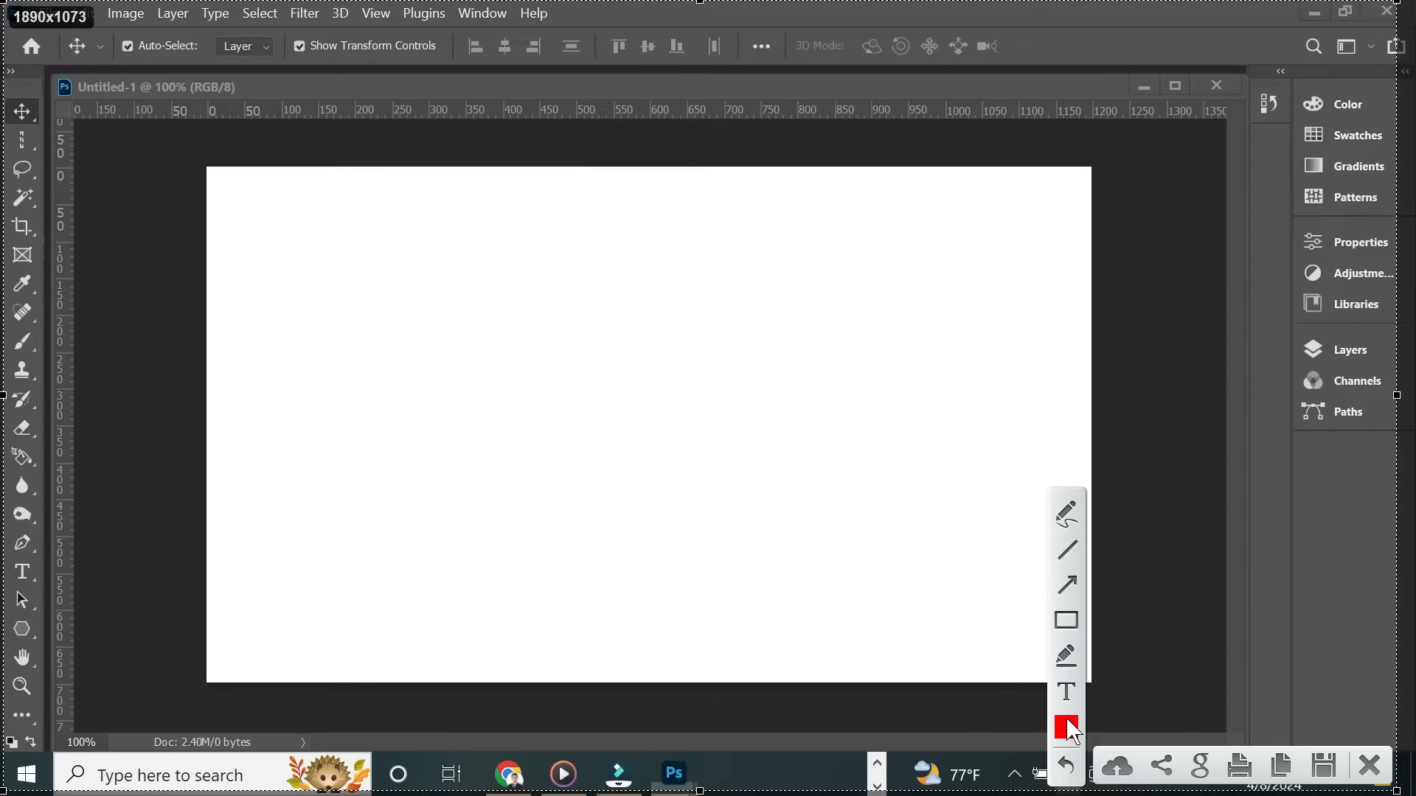
click(1067, 620)
drag(128, 136, 1169, 729)
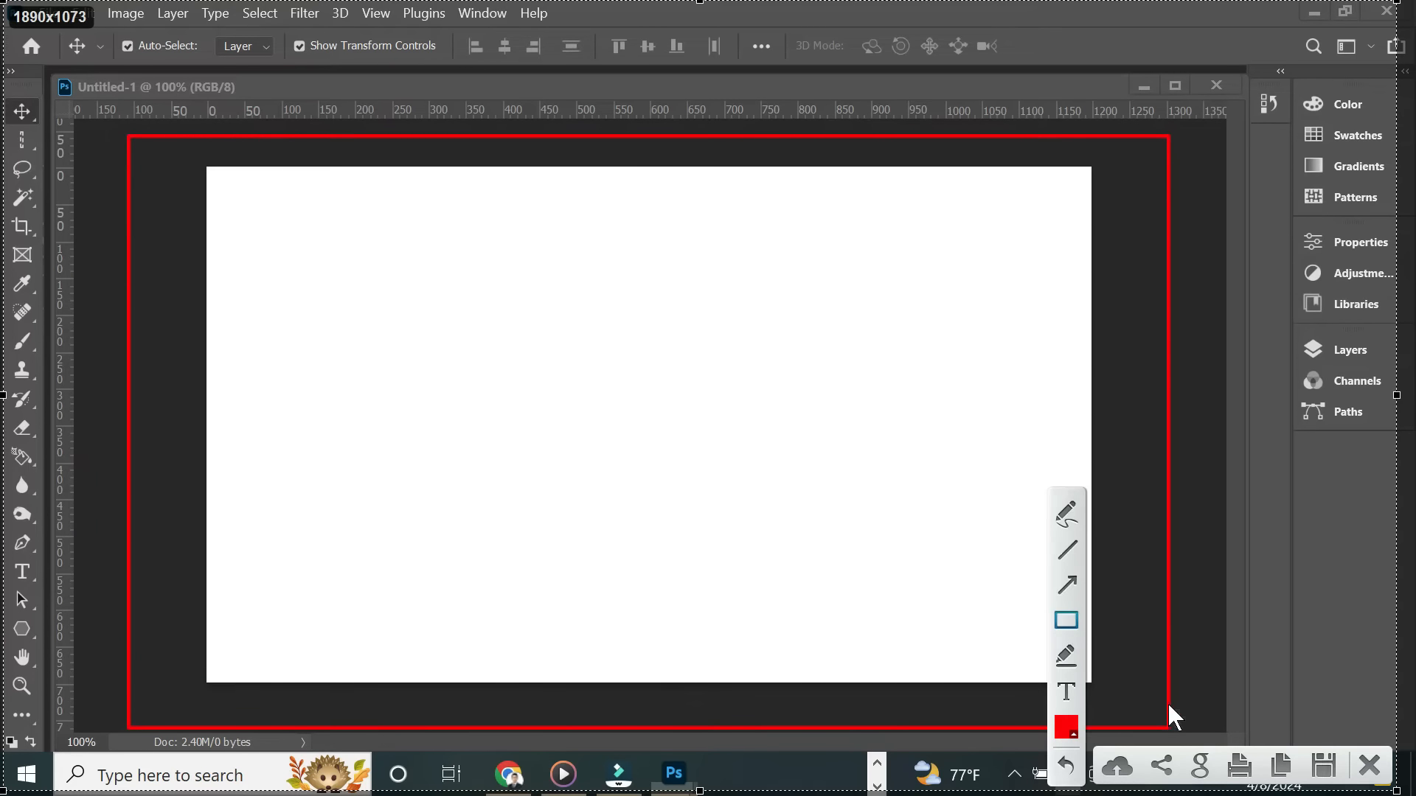
drag(208, 169, 1101, 683)
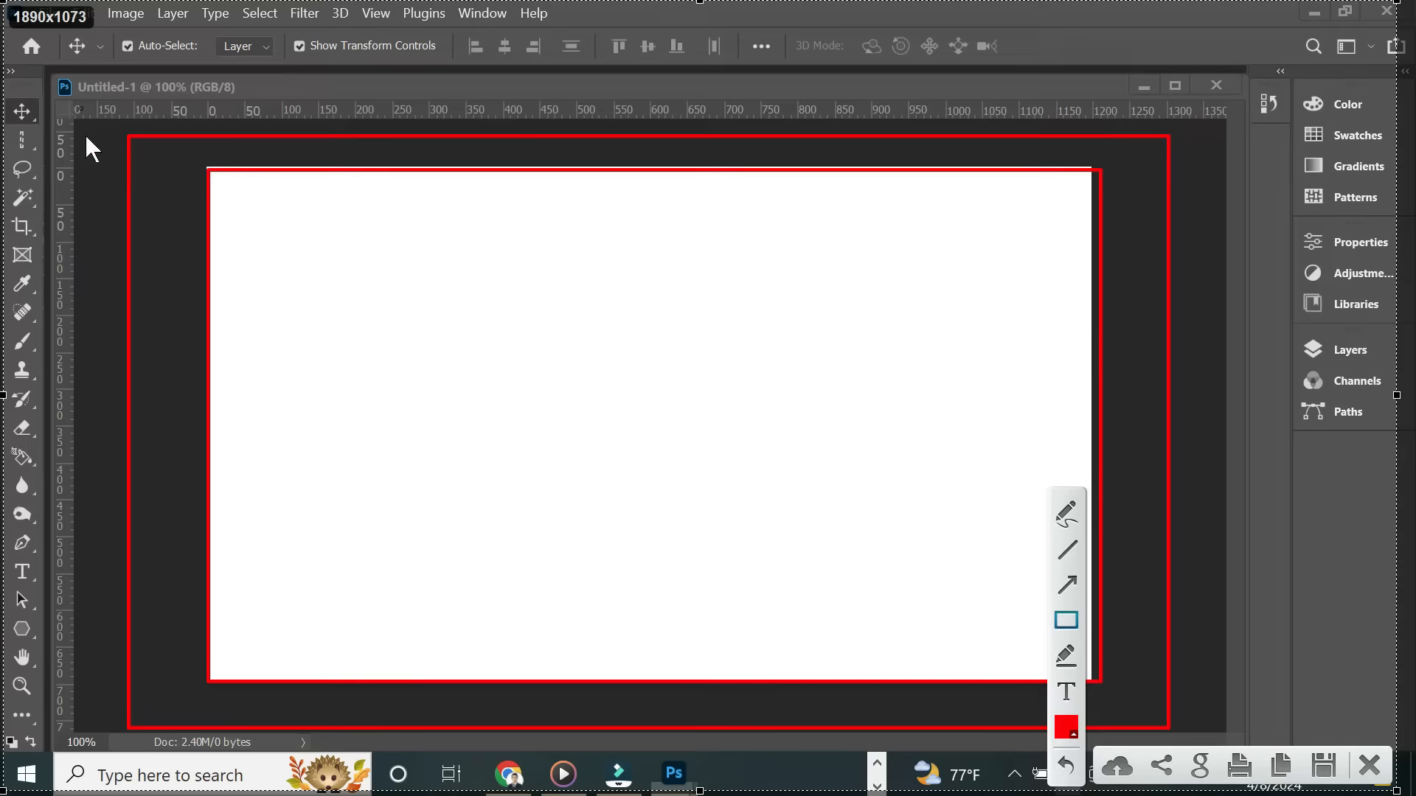
drag(478, 92, 847, 669)
drag(71, 120, 1224, 712)
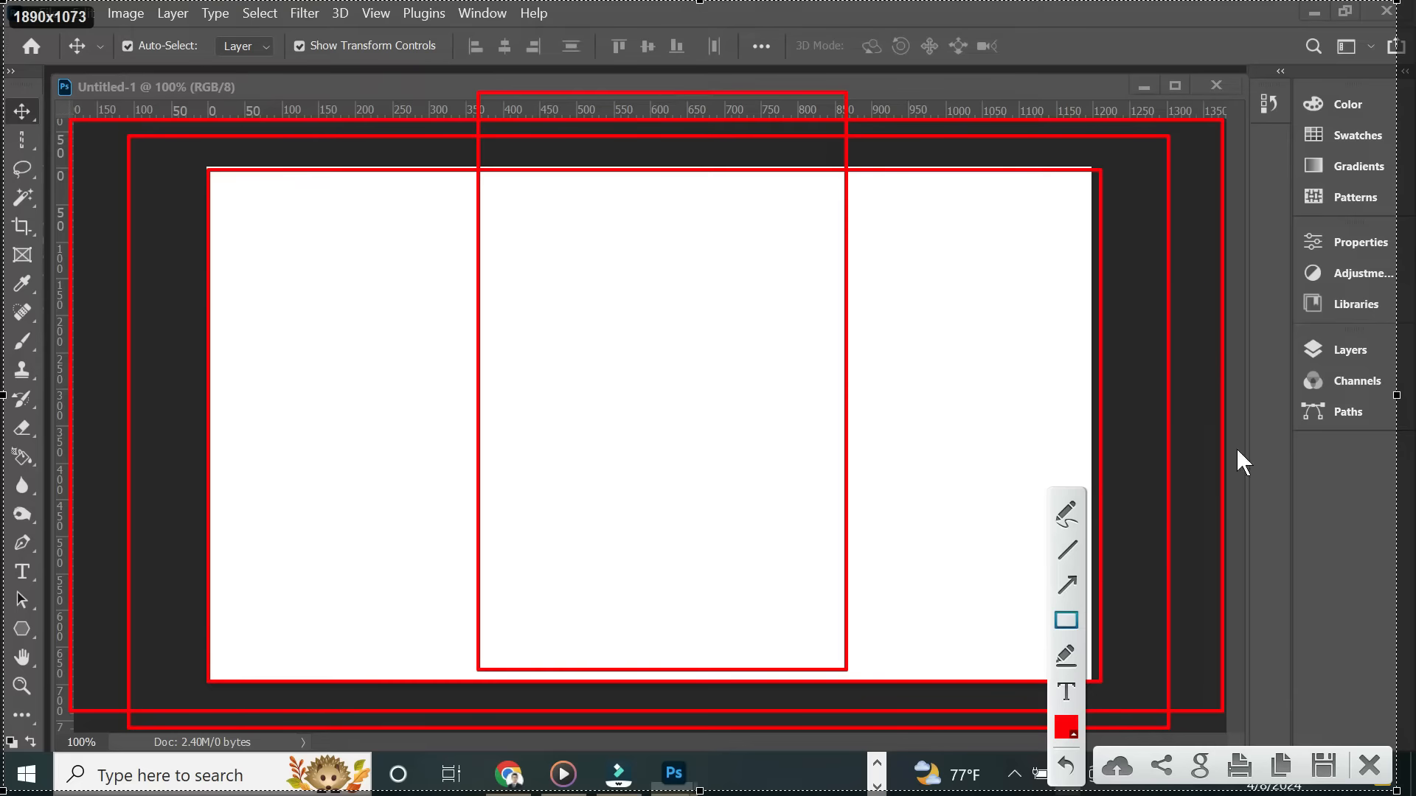
click(1368, 767)
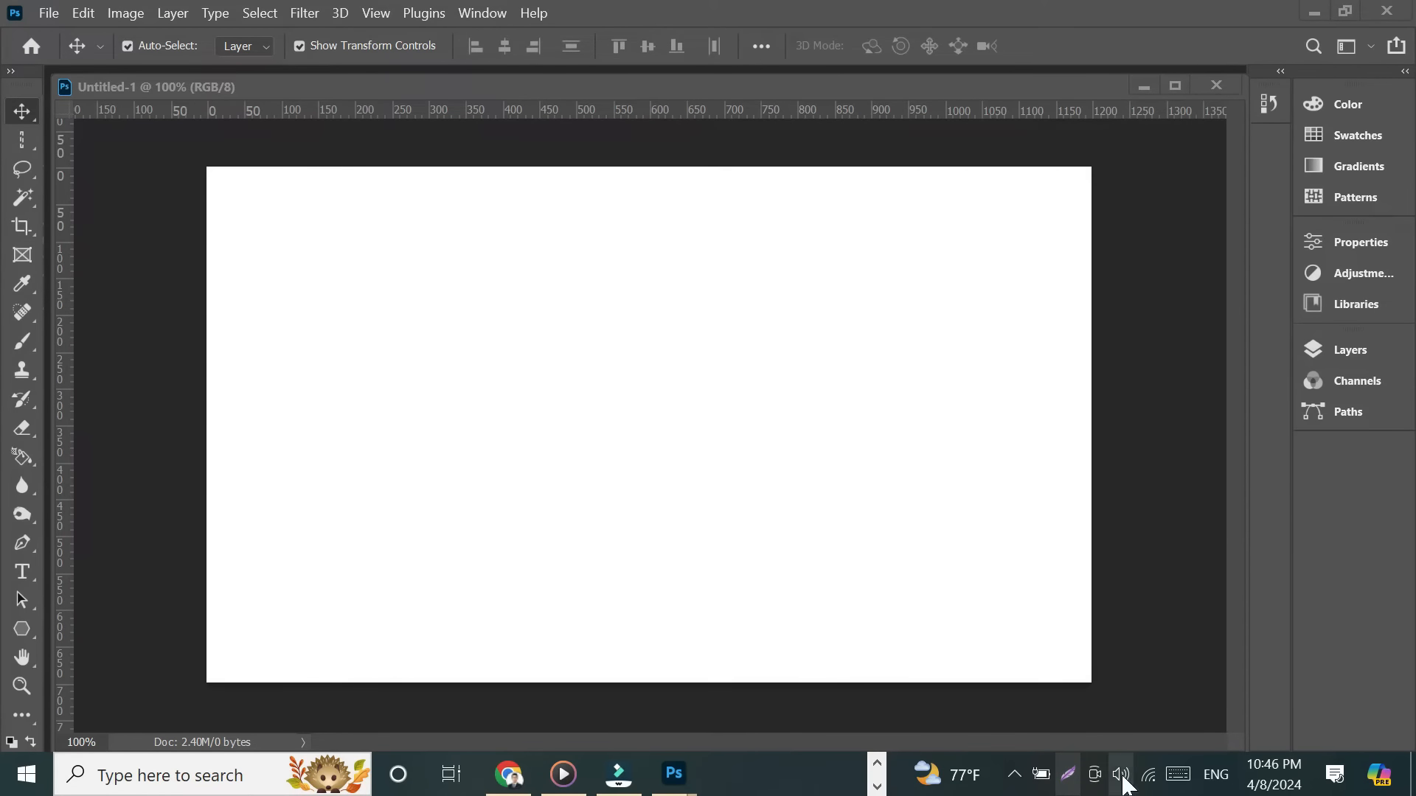
Mark the menu bar, options bar, toolbar and panel column with red rectangles in a new screen capture, and discard it.
click(1068, 777)
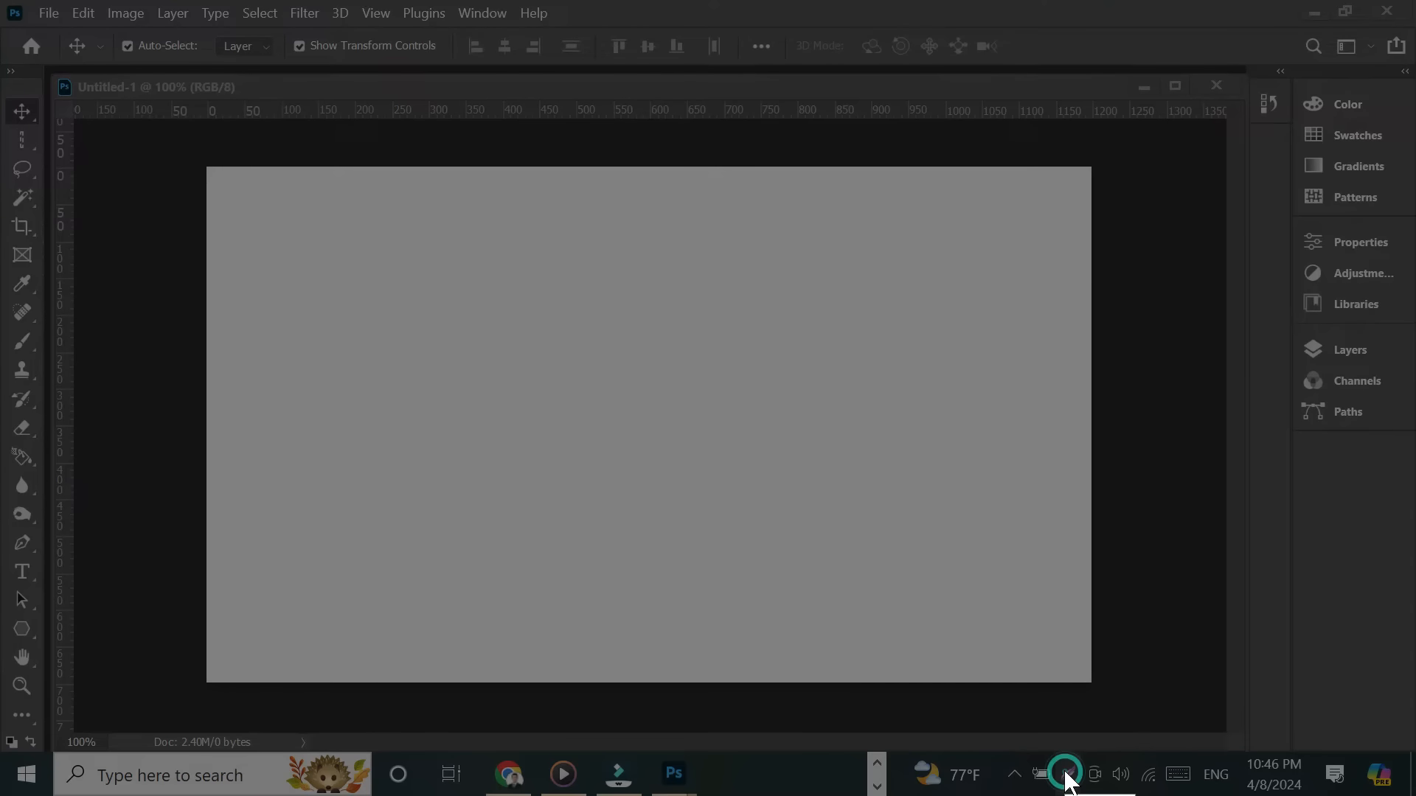
drag(1, 0, 1409, 791)
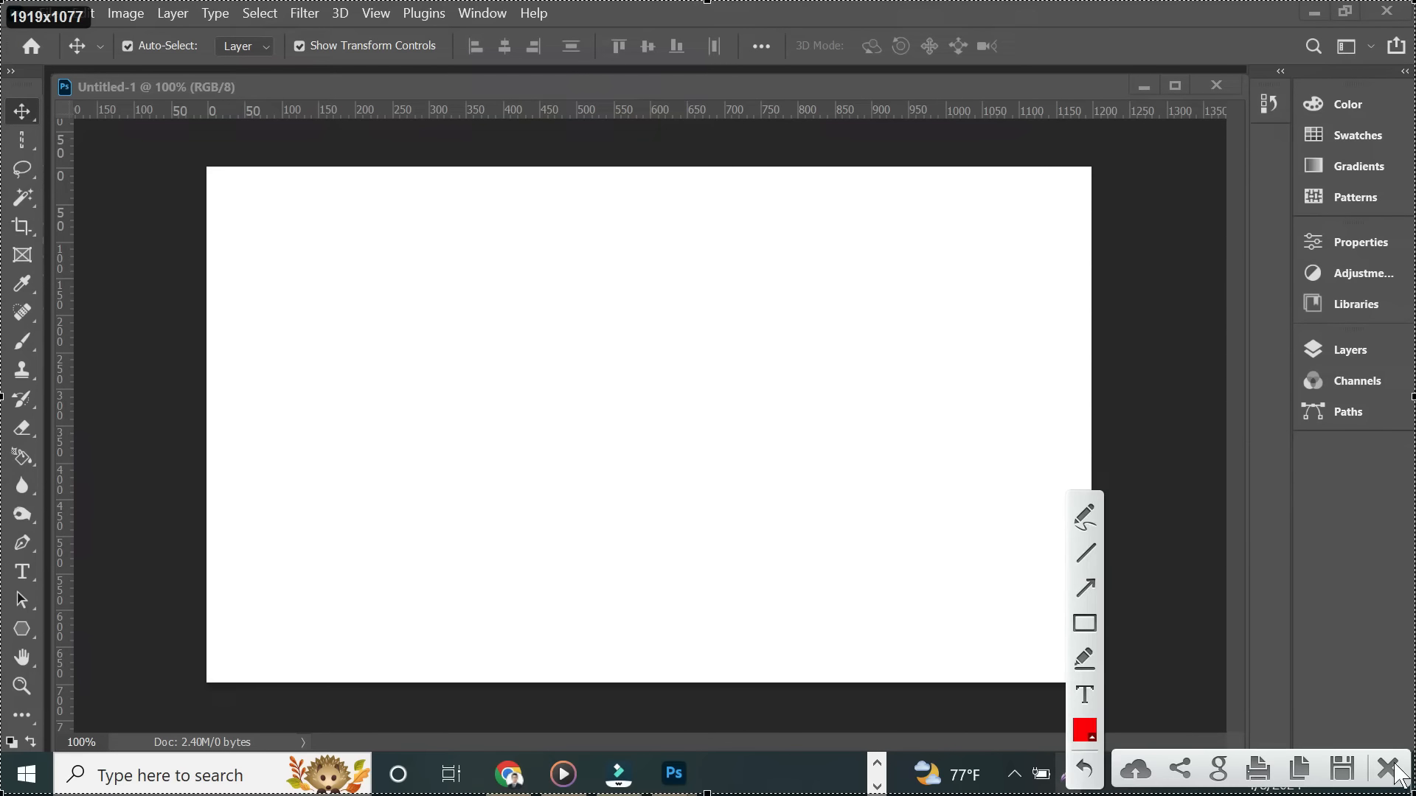
click(1083, 625)
drag(3, 2, 562, 27)
drag(7, 30, 528, 75)
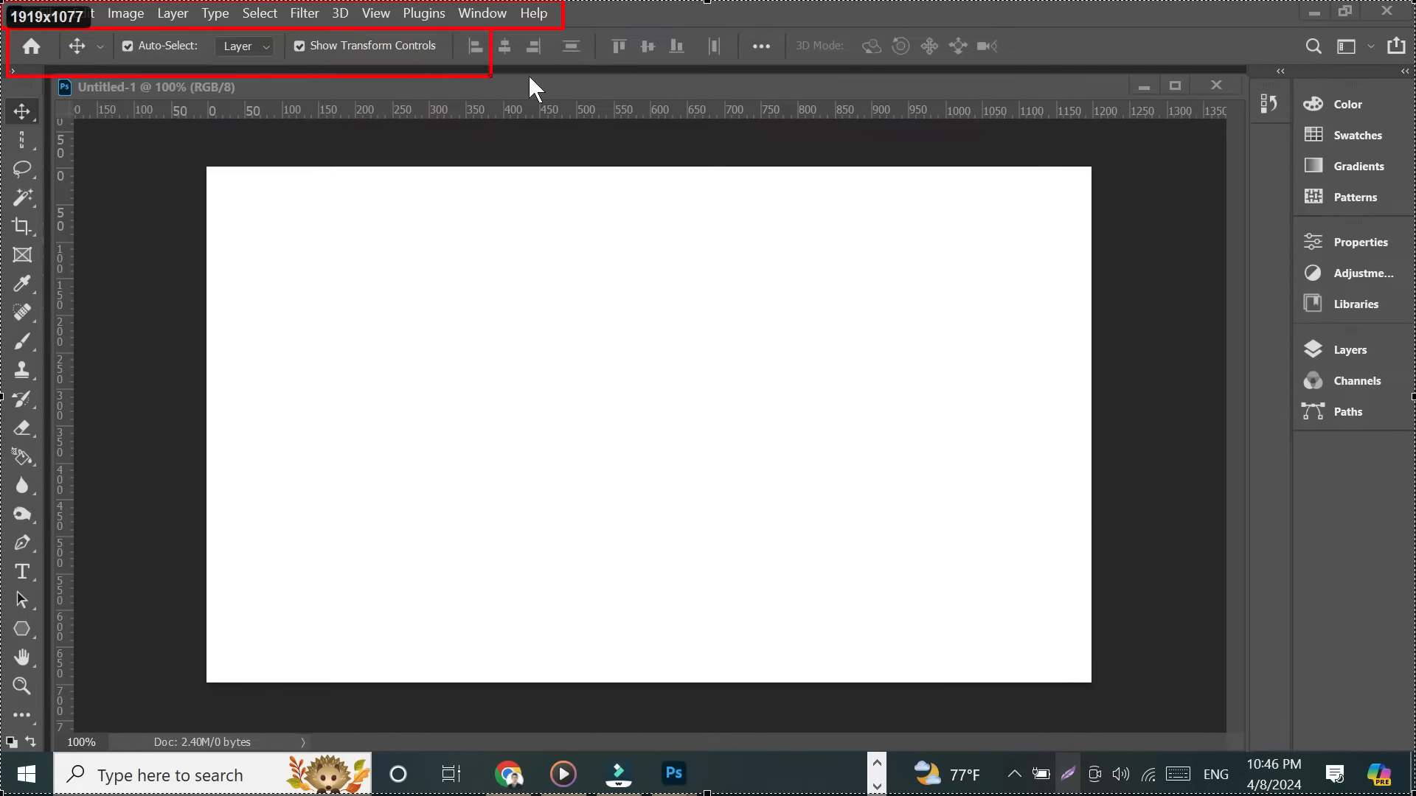
drag(749, 76, 1015, 71)
drag(2, 80, 49, 760)
drag(2, 87, 49, 760)
drag(1279, 70, 1399, 432)
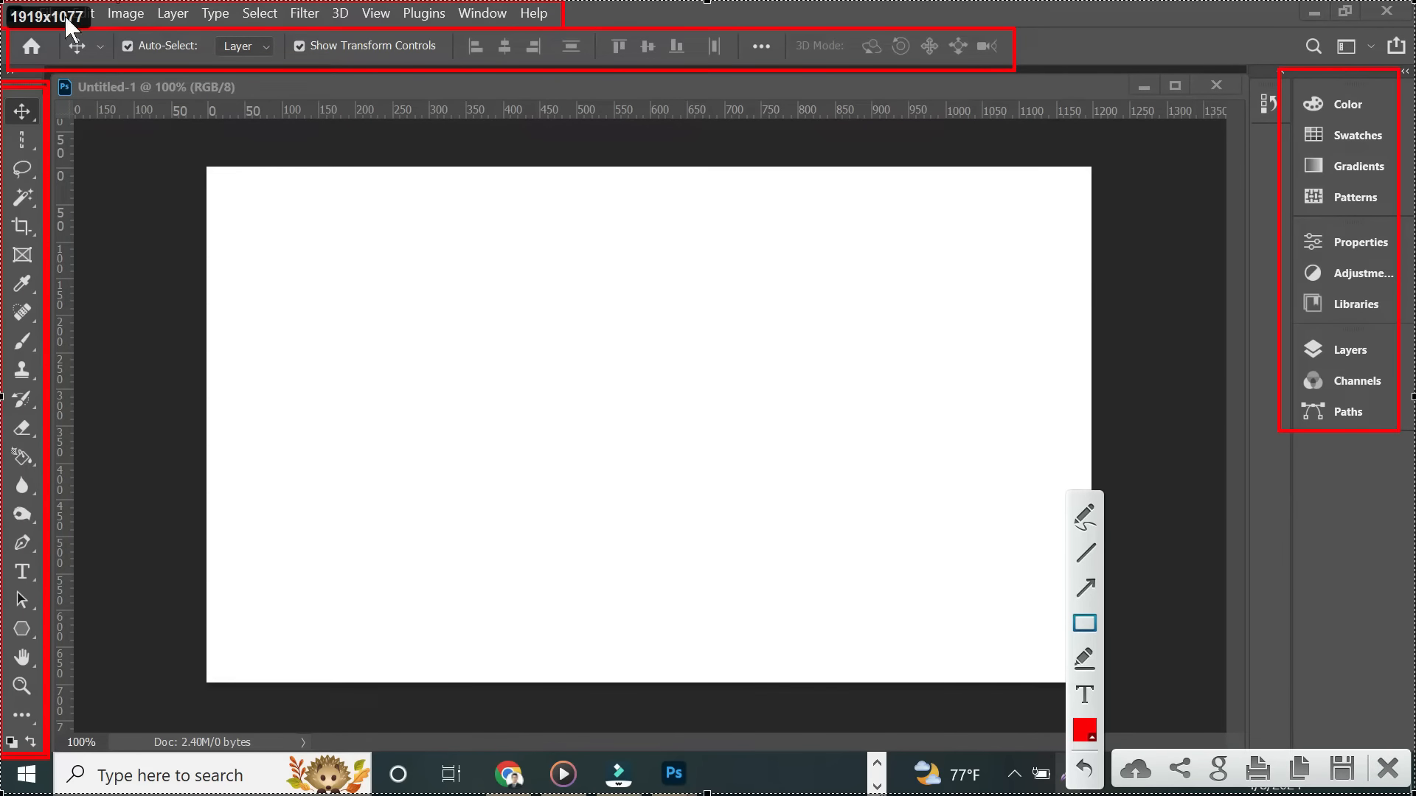
click(1388, 771)
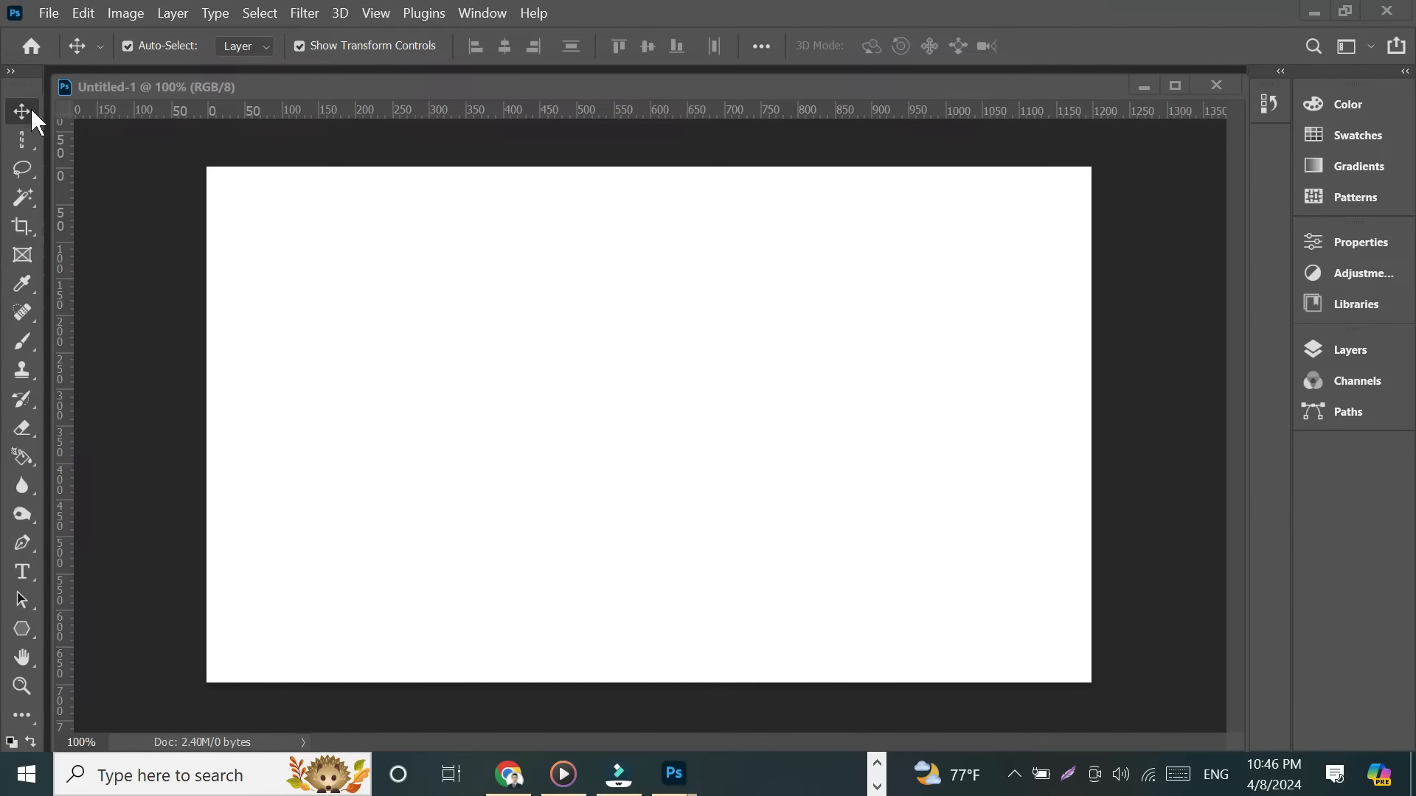
Open the image "Digital marketing expert copy" from the Facebook vanner folder.
click(51, 9)
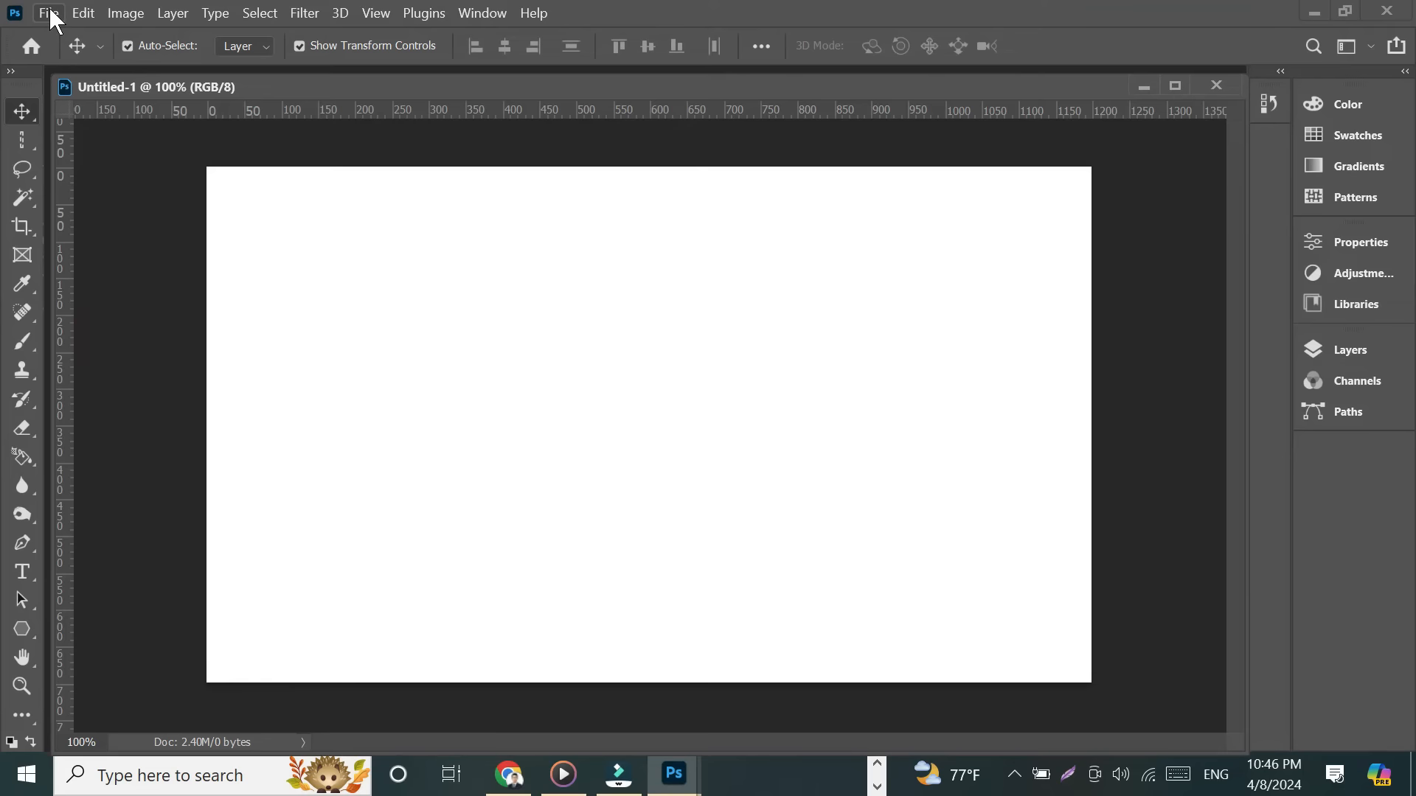
click(49, 10)
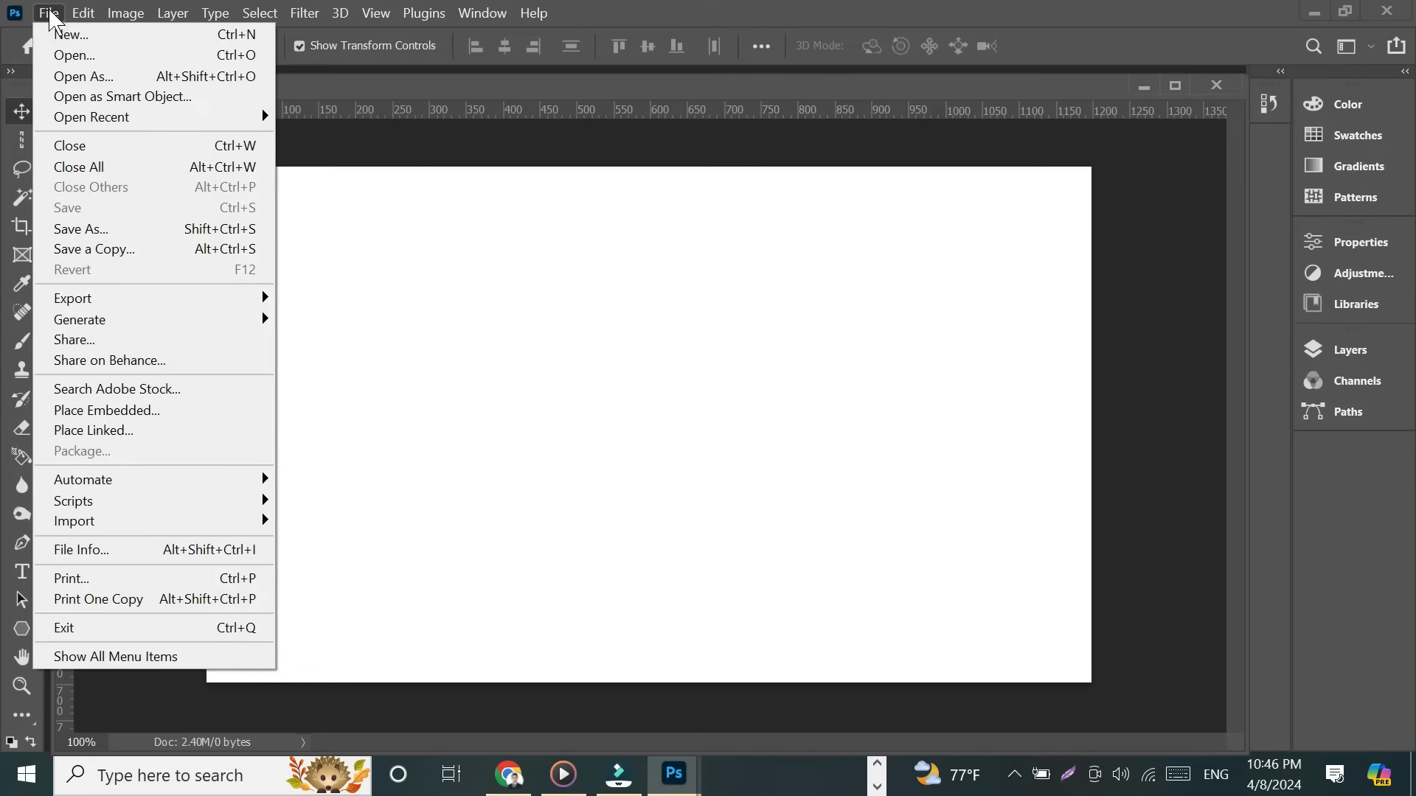
click(54, 61)
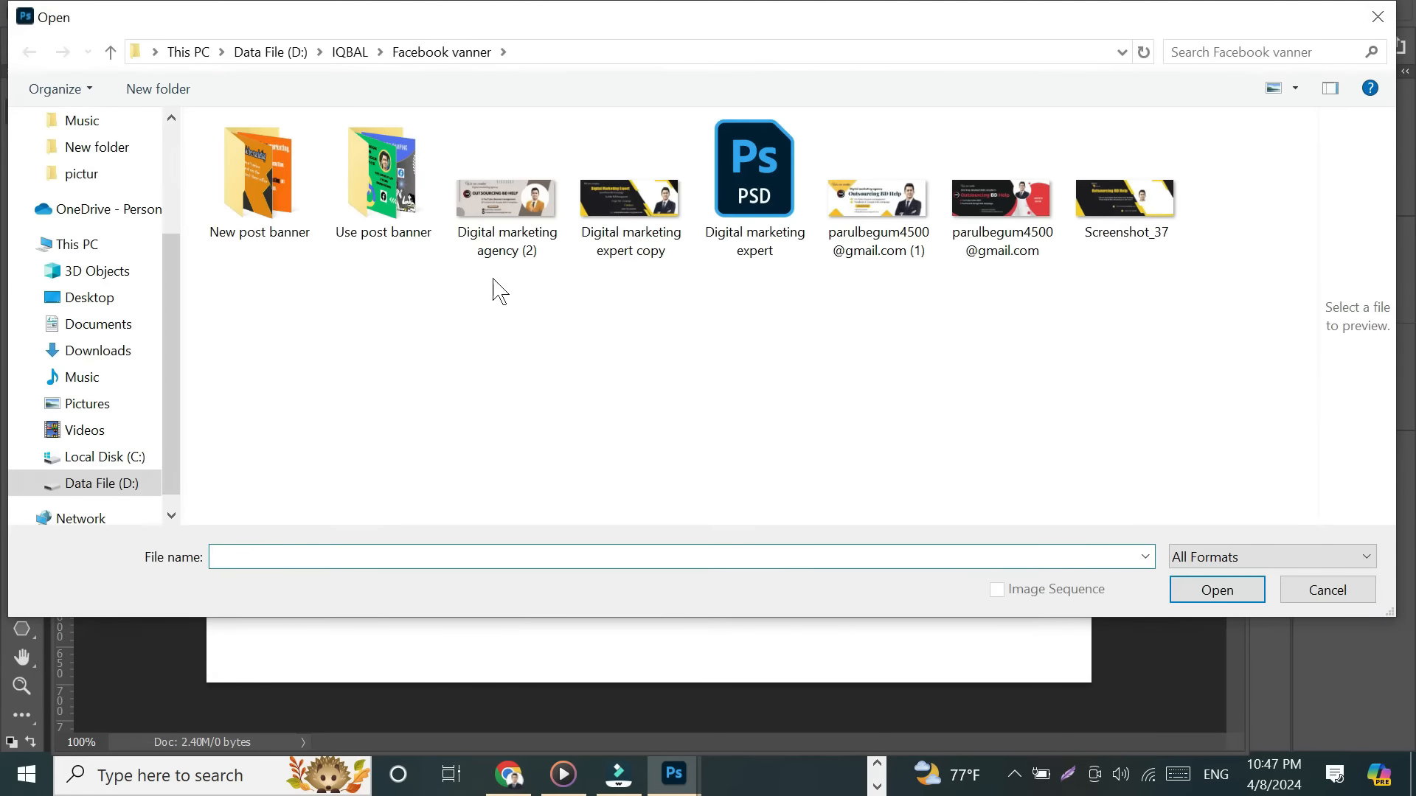
click(111, 51)
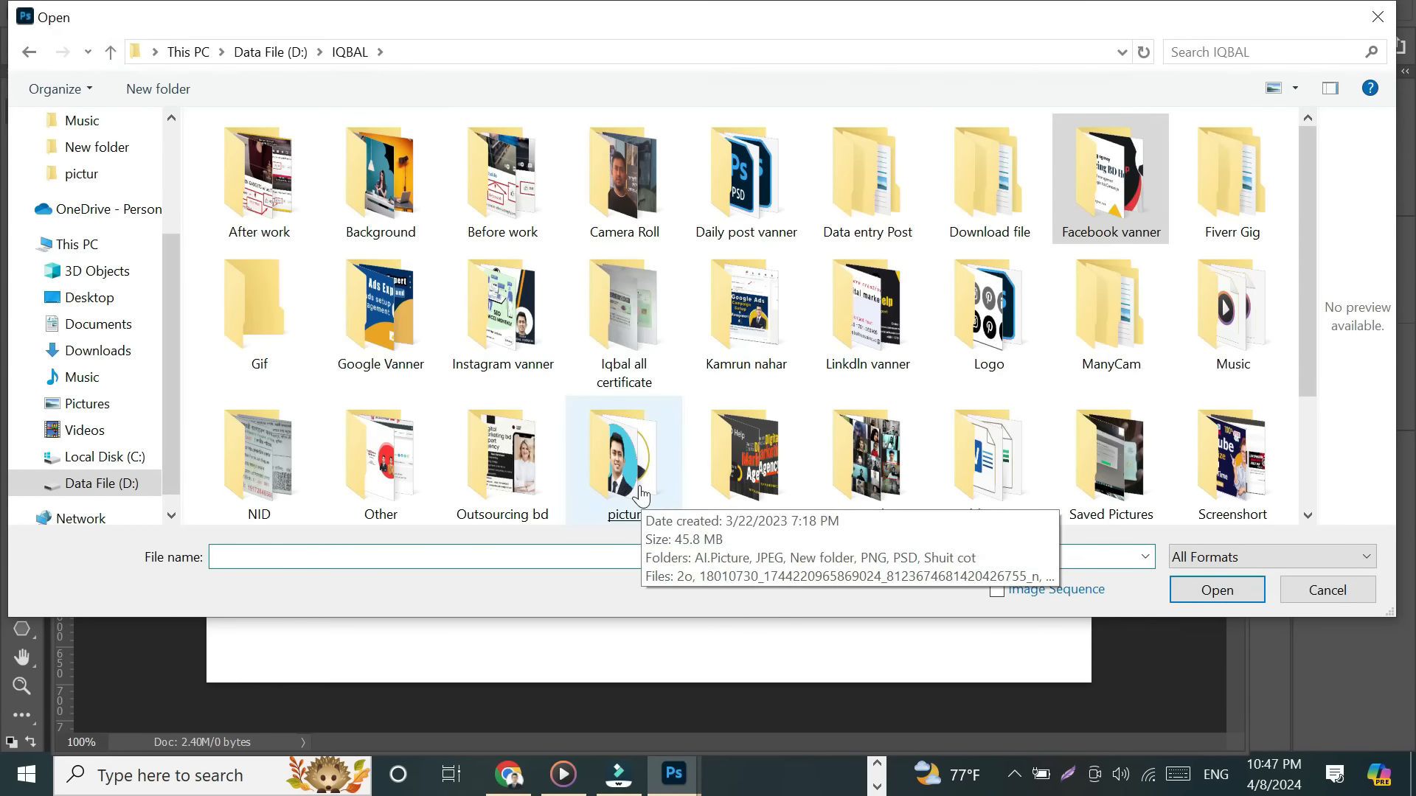
double_click(1100, 200)
double_click(632, 222)
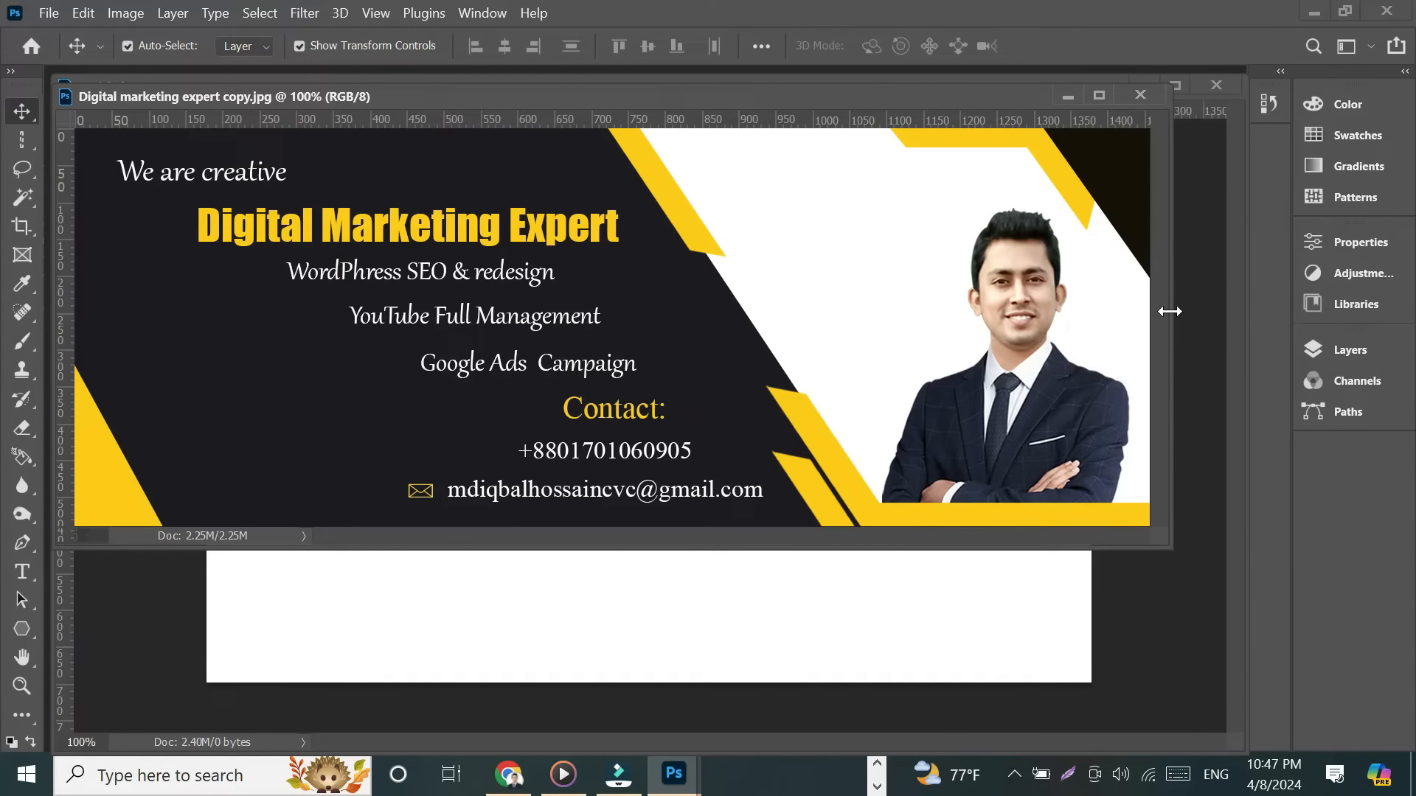
Narrow the opened image's window and move the Digital Marketing Expert banner into the Untitled-1 document.
drag(1170, 311, 442, 313)
drag(452, 421, 673, 481)
drag(783, 502, 441, 466)
drag(828, 411, 792, 408)
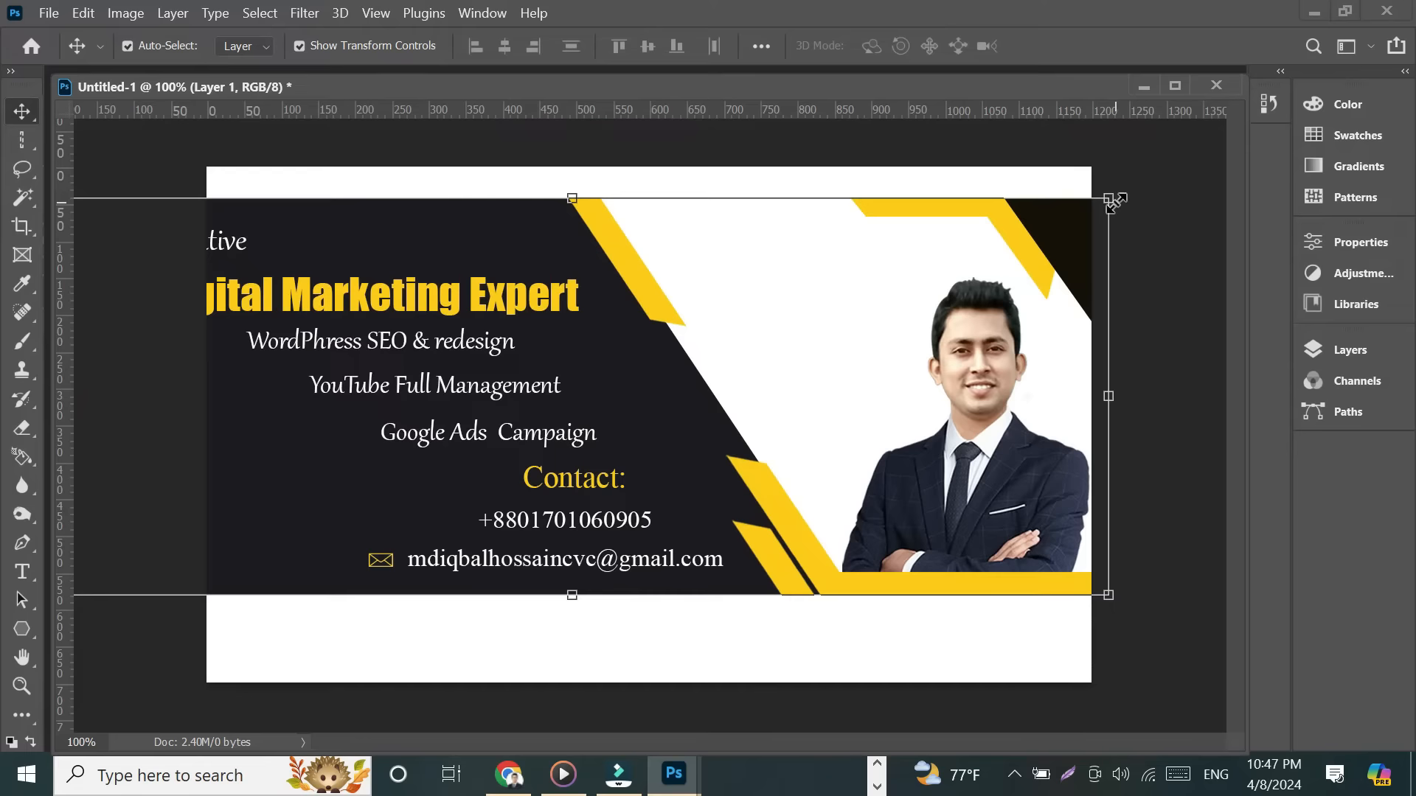
Scale the Digital Marketing Expert banner to about 82.73% and position it across the upper part of the canvas.
drag(1108, 200, 699, 417)
drag(538, 433, 715, 237)
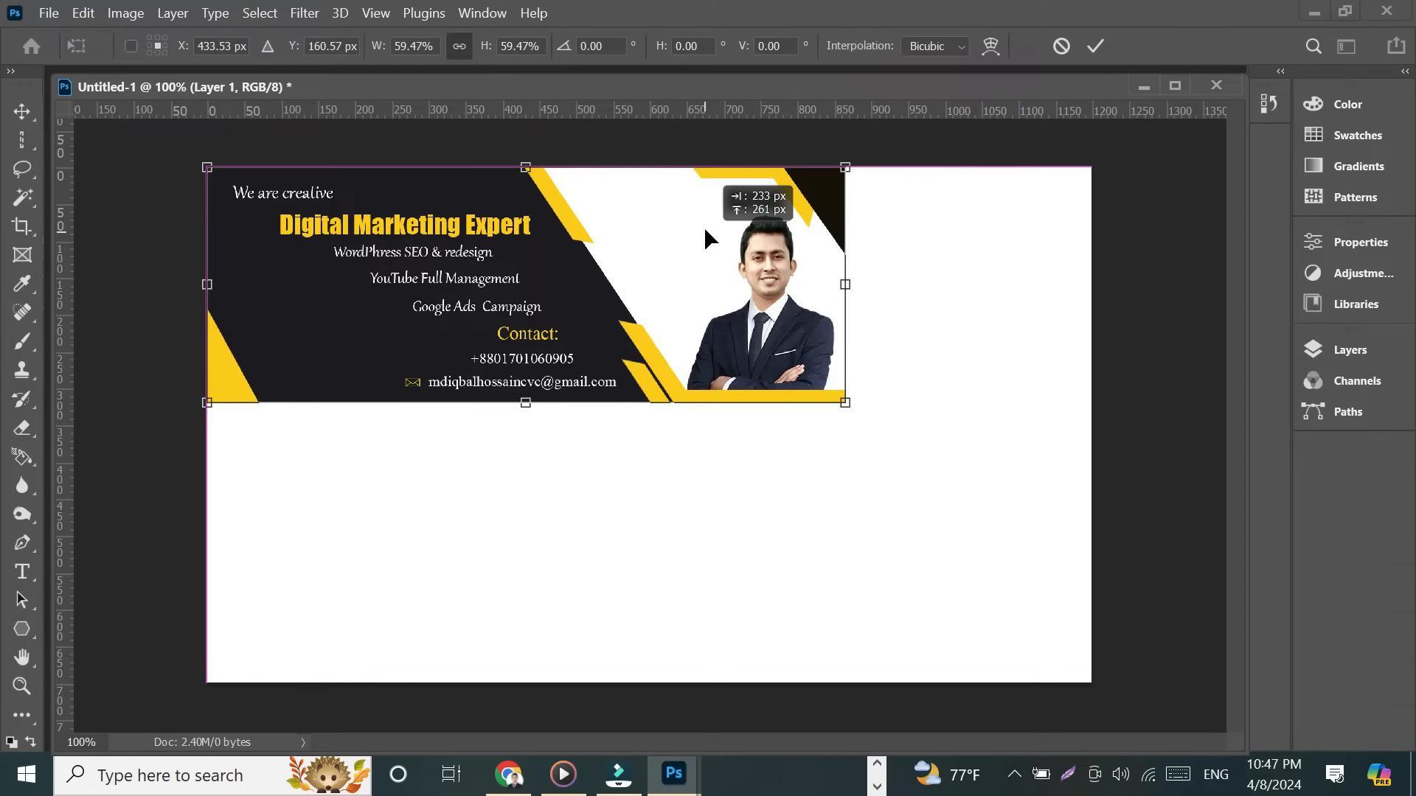
drag(854, 413, 1078, 547)
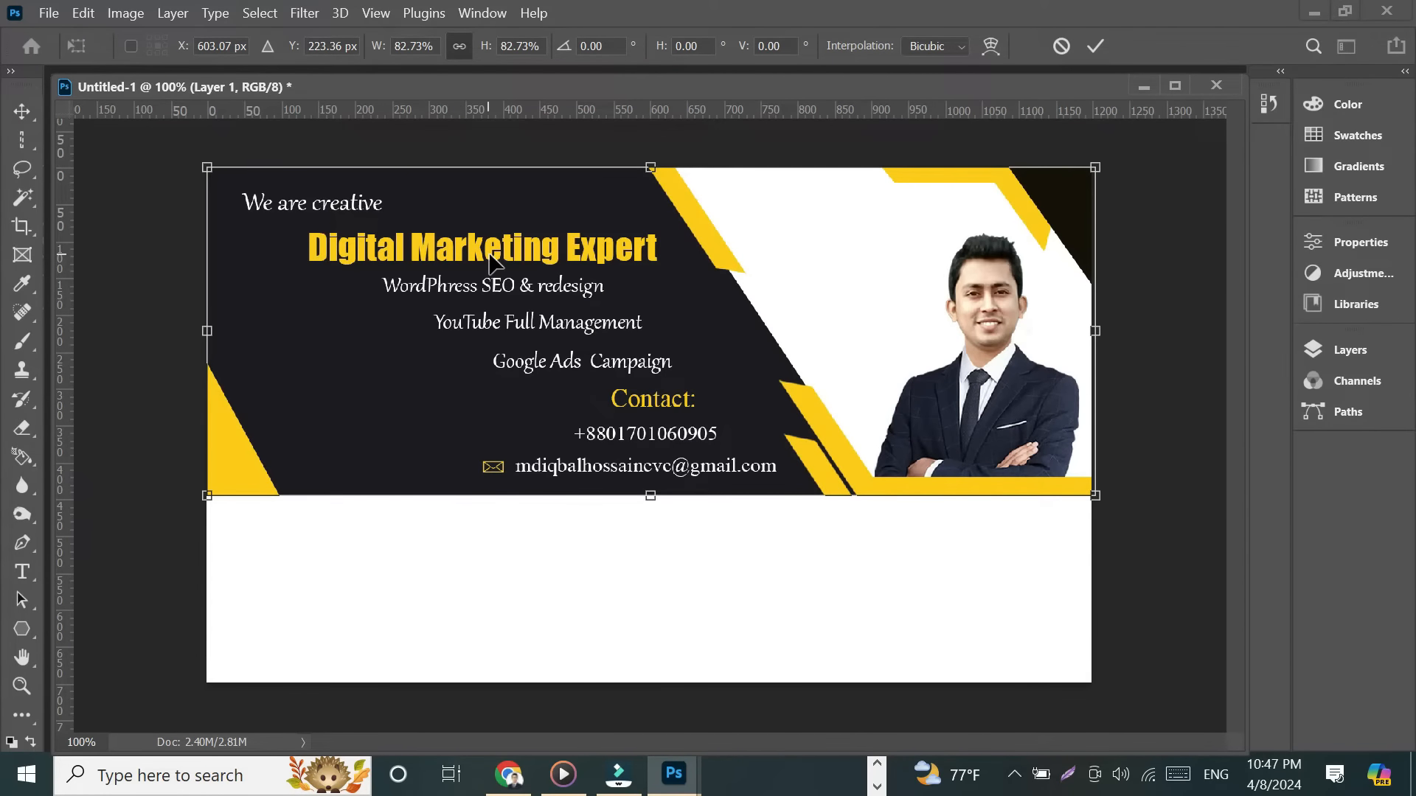
drag(504, 263, 502, 452)
drag(539, 544, 534, 345)
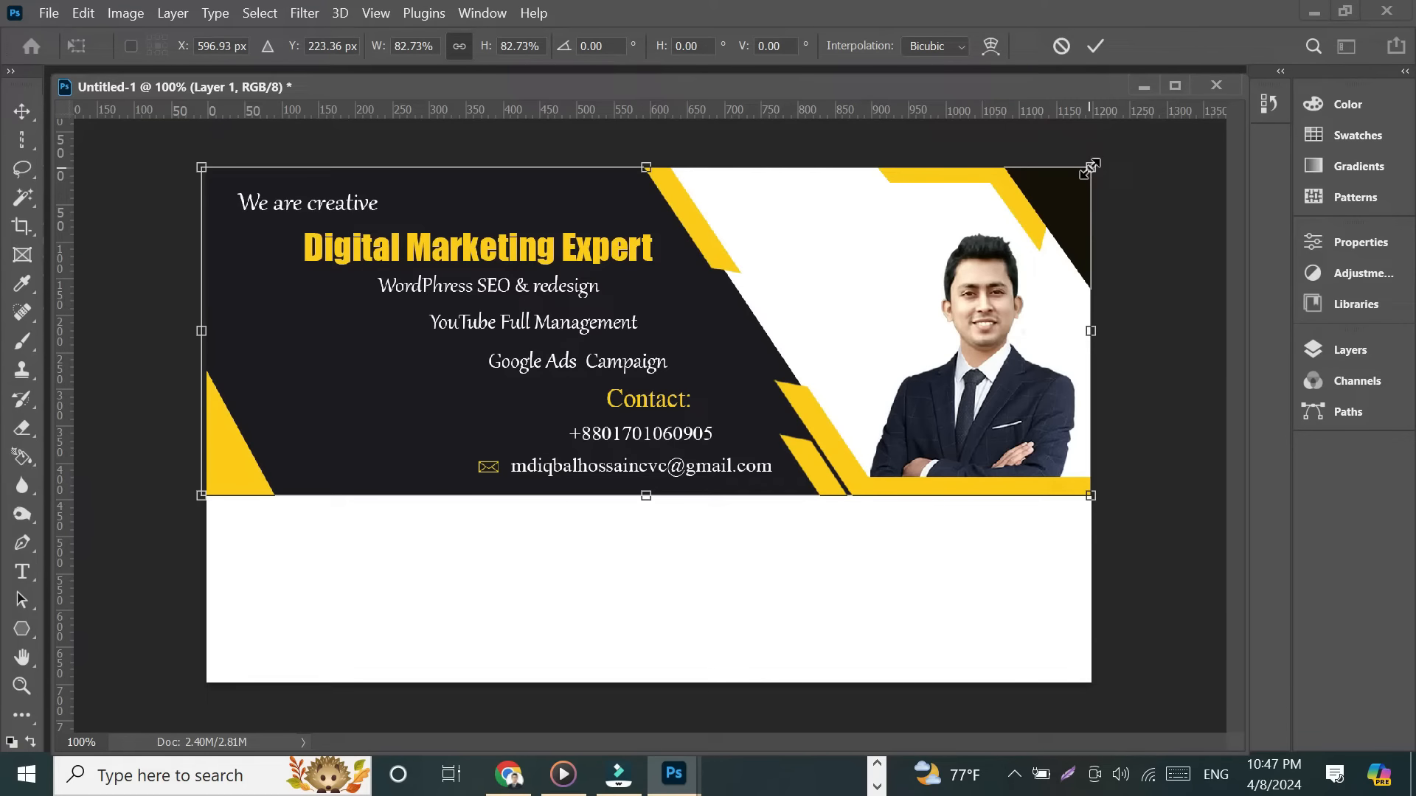
Resize the banner proportionally to about 66.16% and move it toward the horizontal middle of the canvas.
drag(1090, 168, 685, 374)
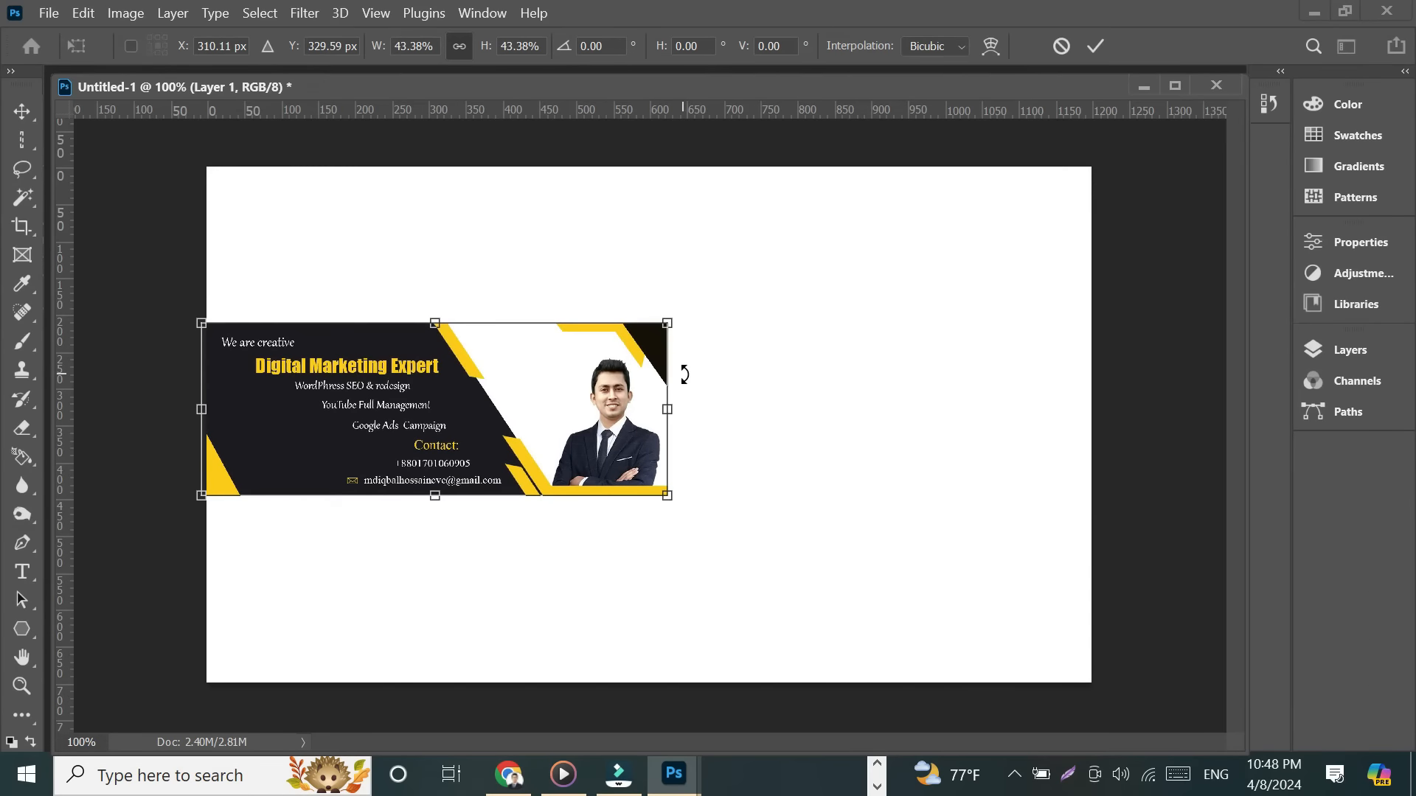
drag(457, 359, 657, 359)
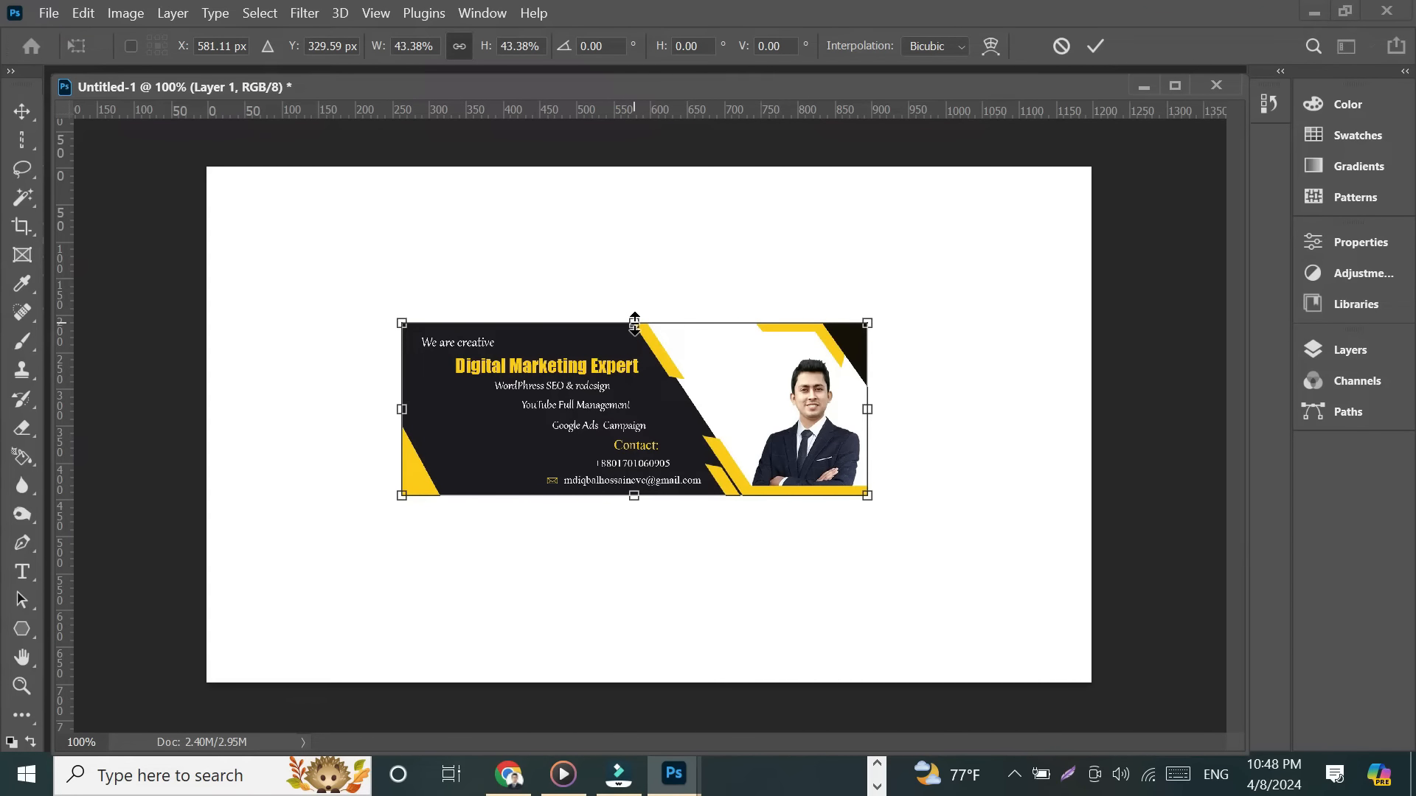
drag(634, 323, 637, 230)
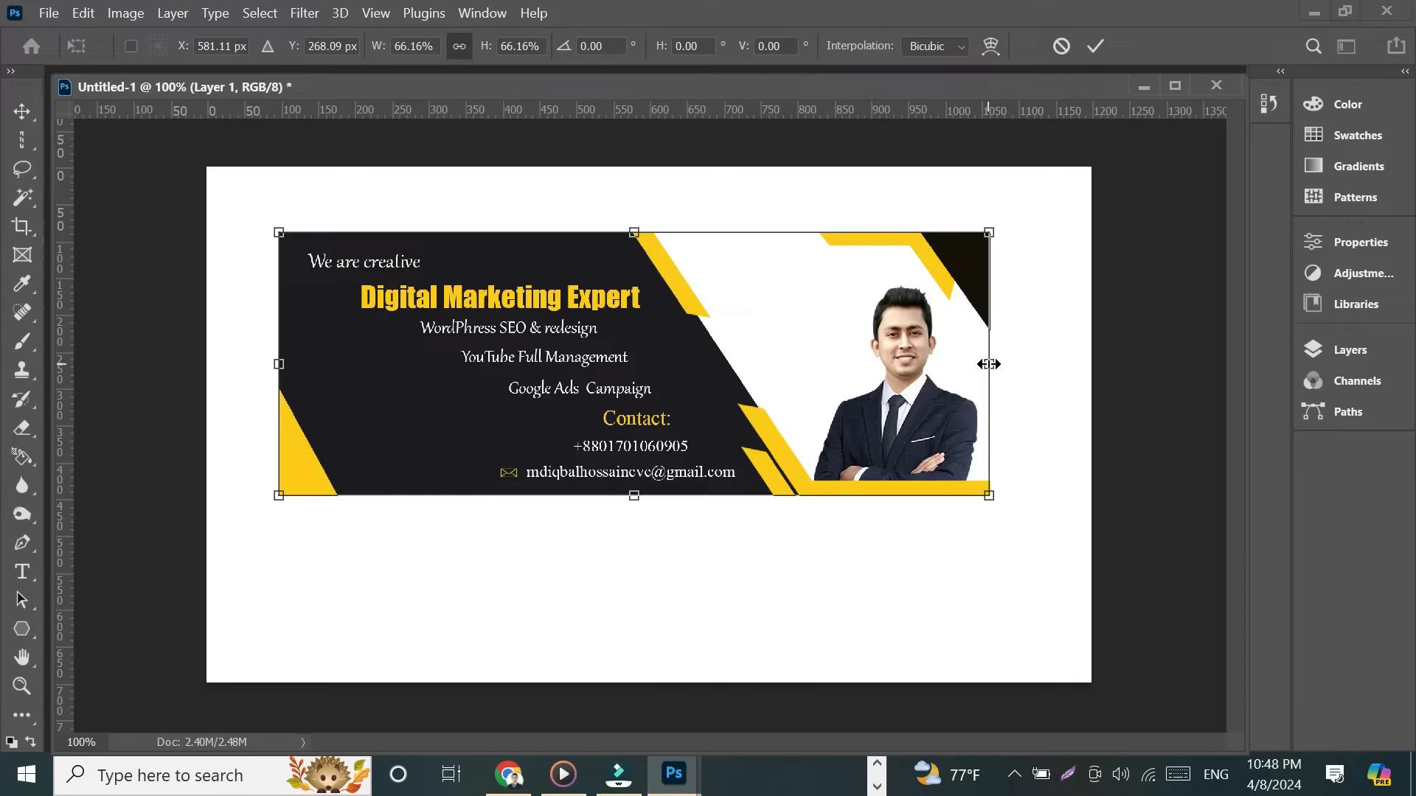
Try squeezing the banner's width to about 42.36%, undo the distortion and apply the transform.
drag(989, 364, 732, 364)
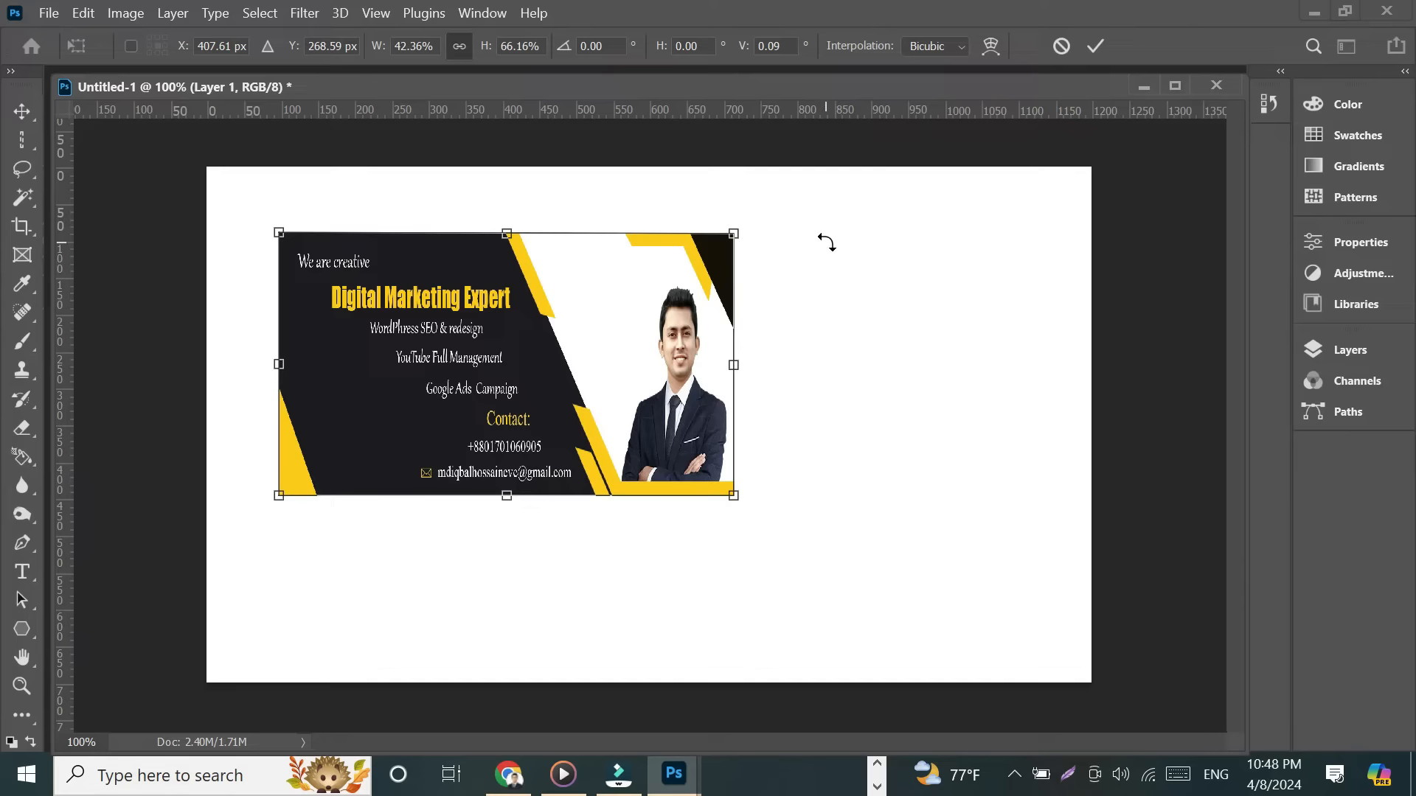
key(ctrl+z)
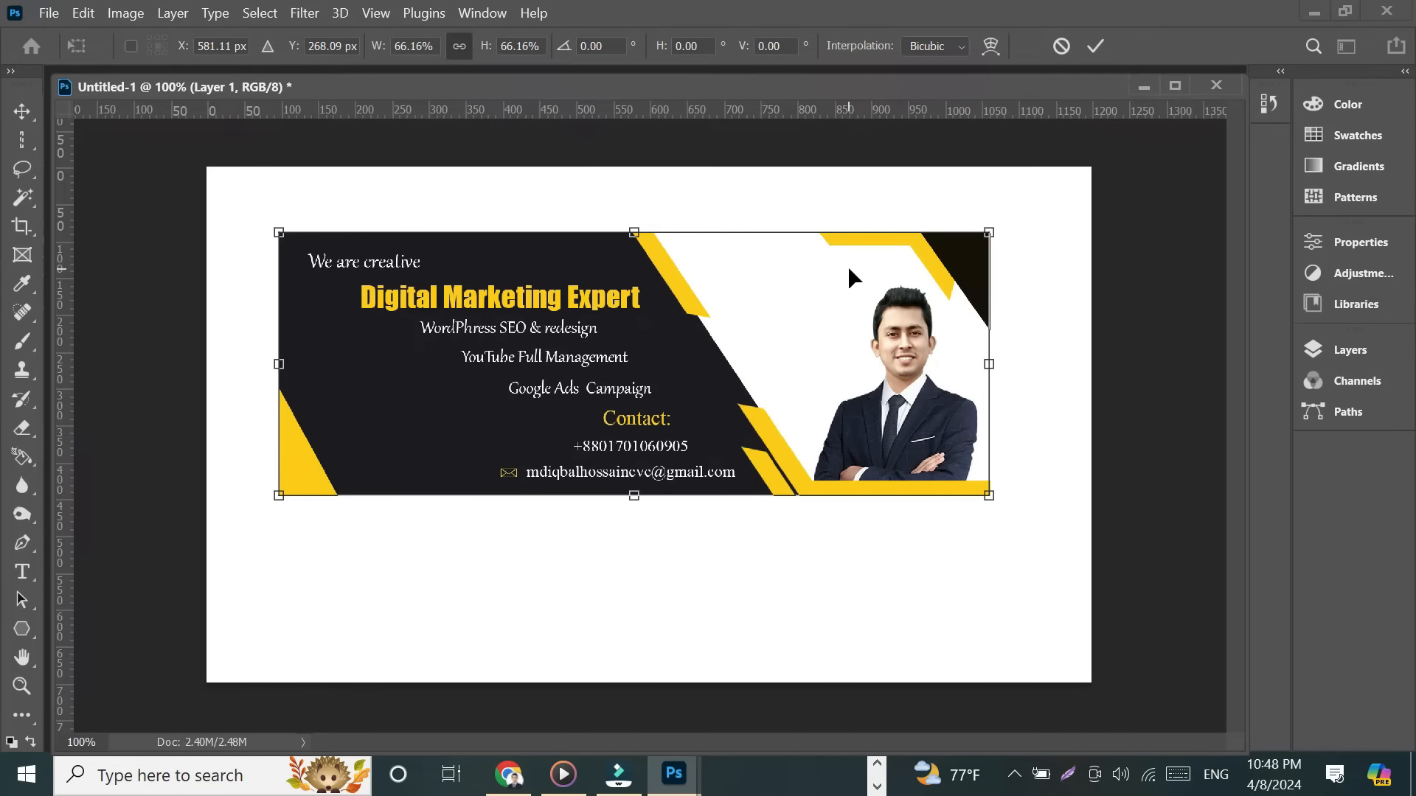
click(1096, 44)
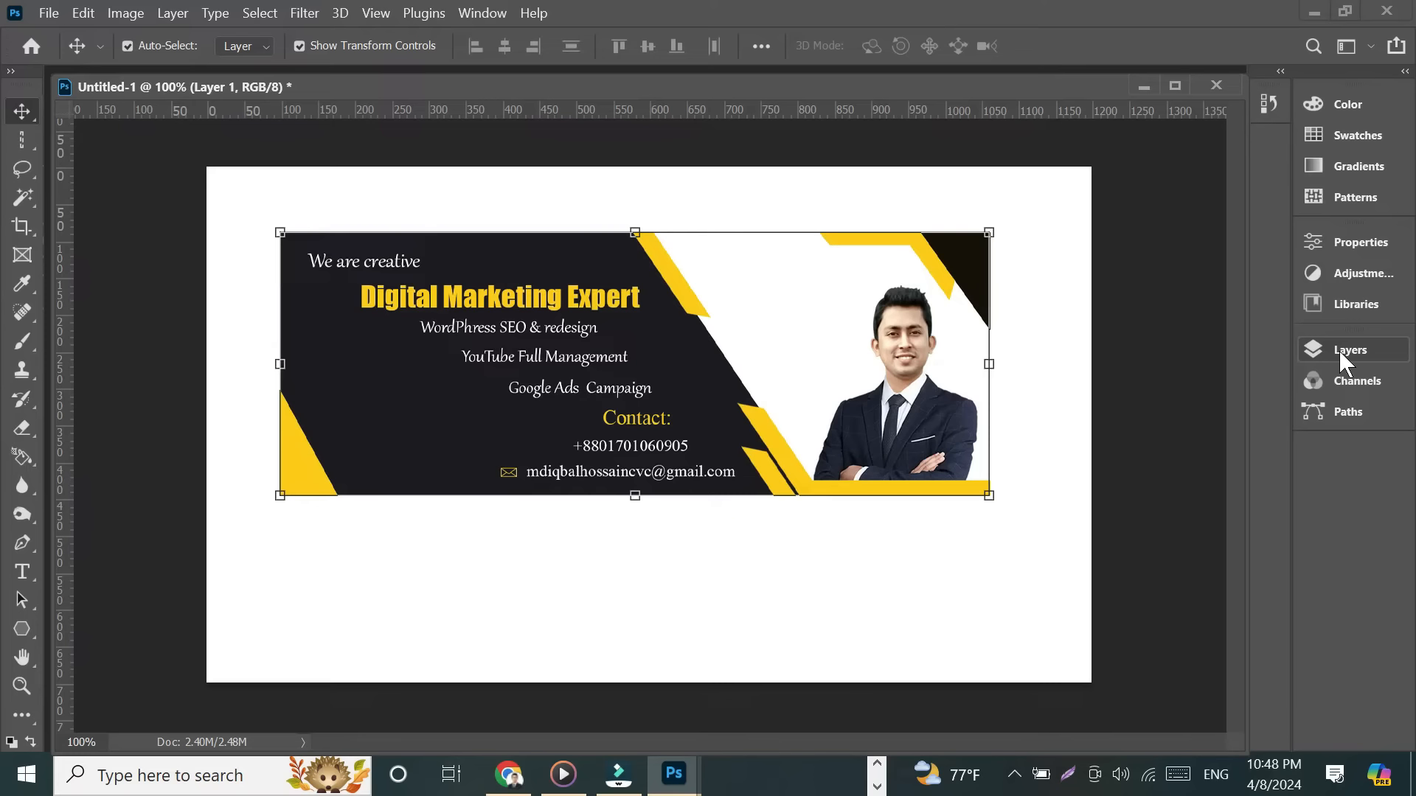
Reposition the dark Digital Marketing Expert banner in the lower middle of the canvas.
drag(797, 379, 761, 355)
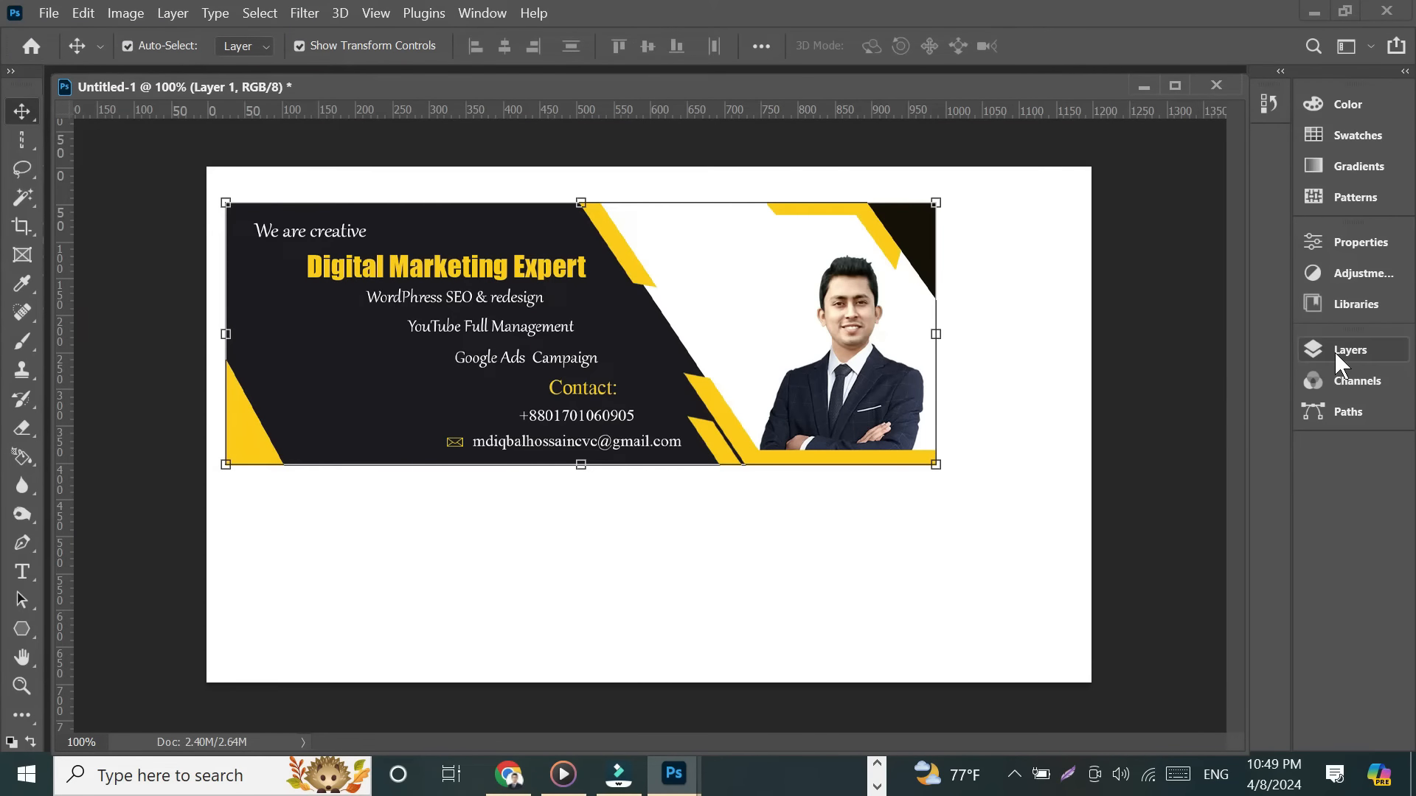
drag(458, 357, 509, 485)
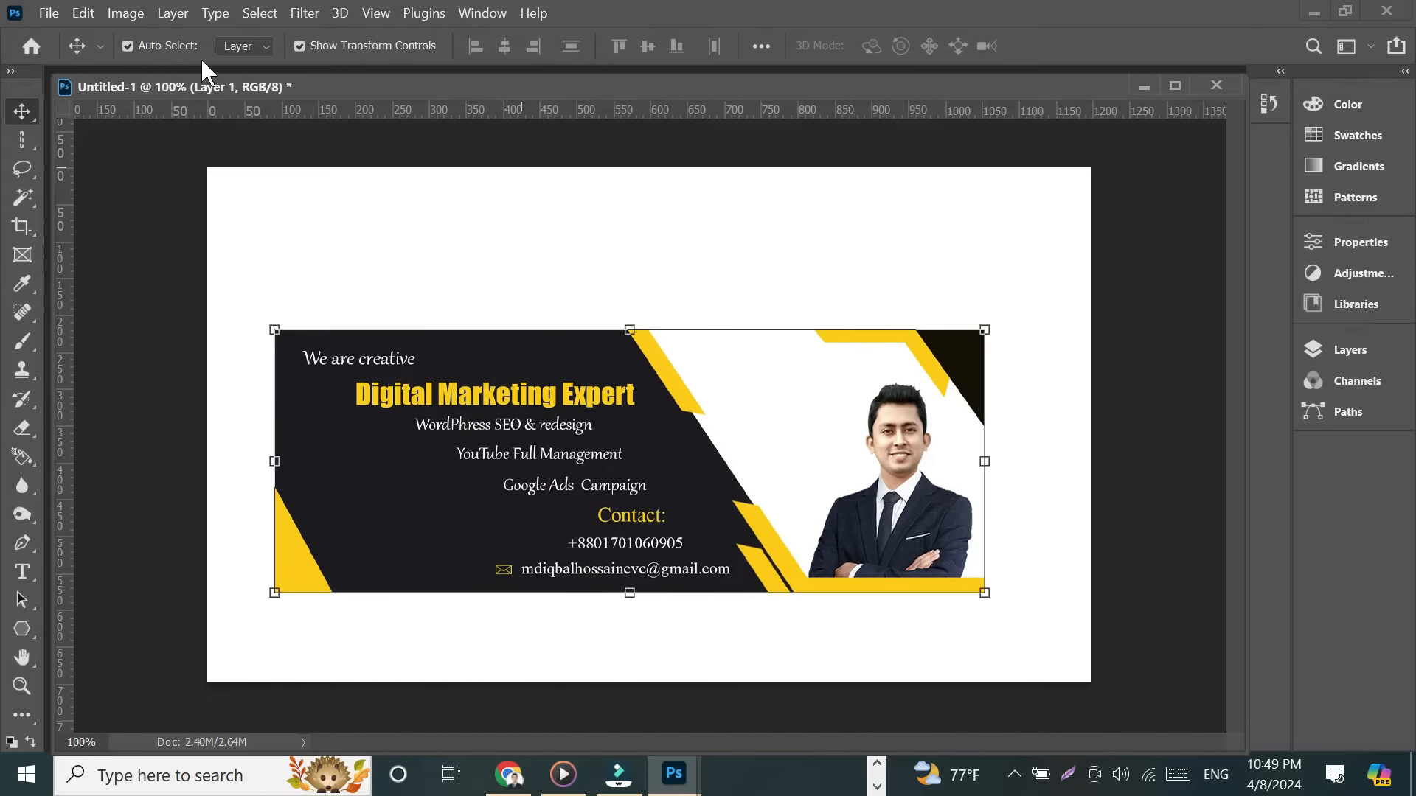
Open the image "Digital marketing agency (2)" and place it in Untitled-1 over the dark banner.
click(46, 14)
click(75, 51)
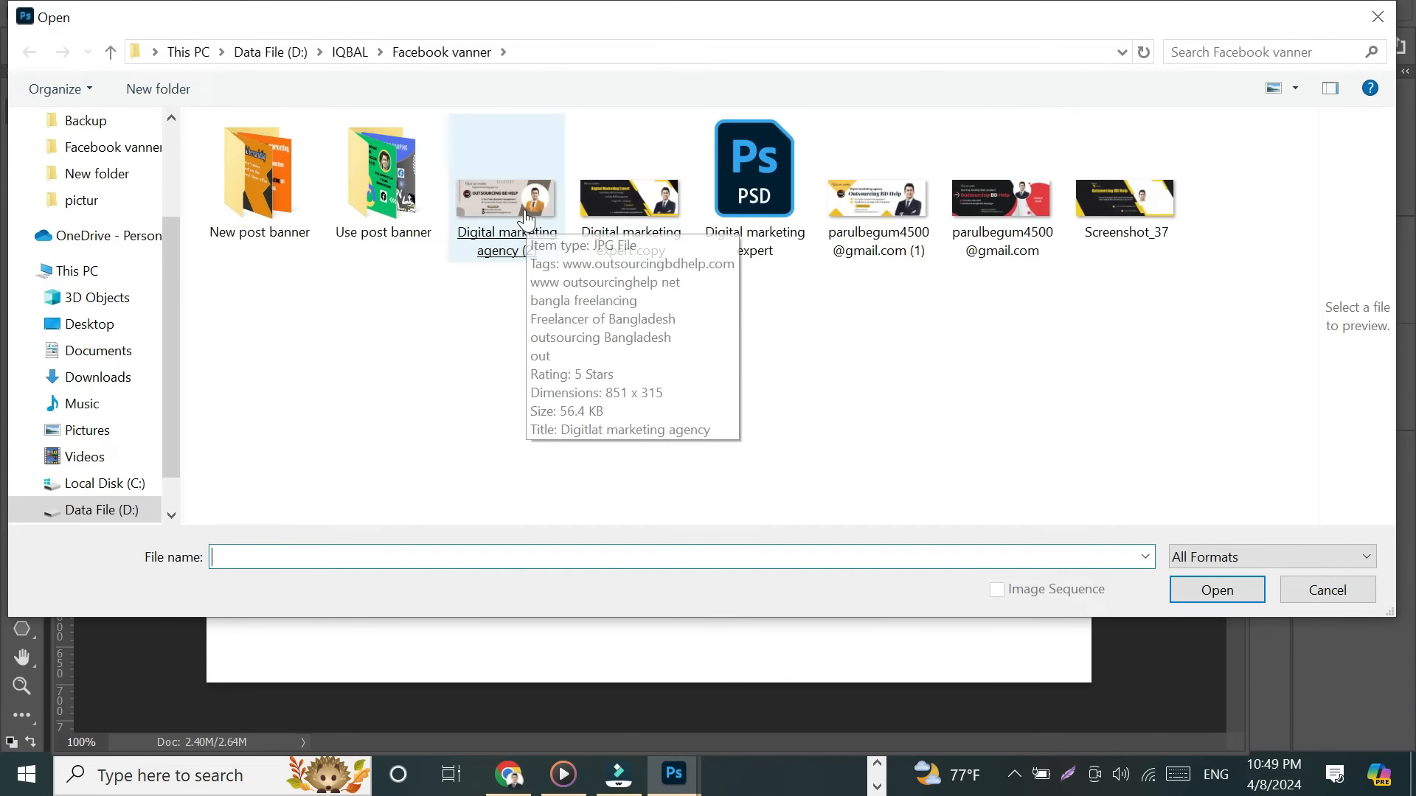
double_click(525, 213)
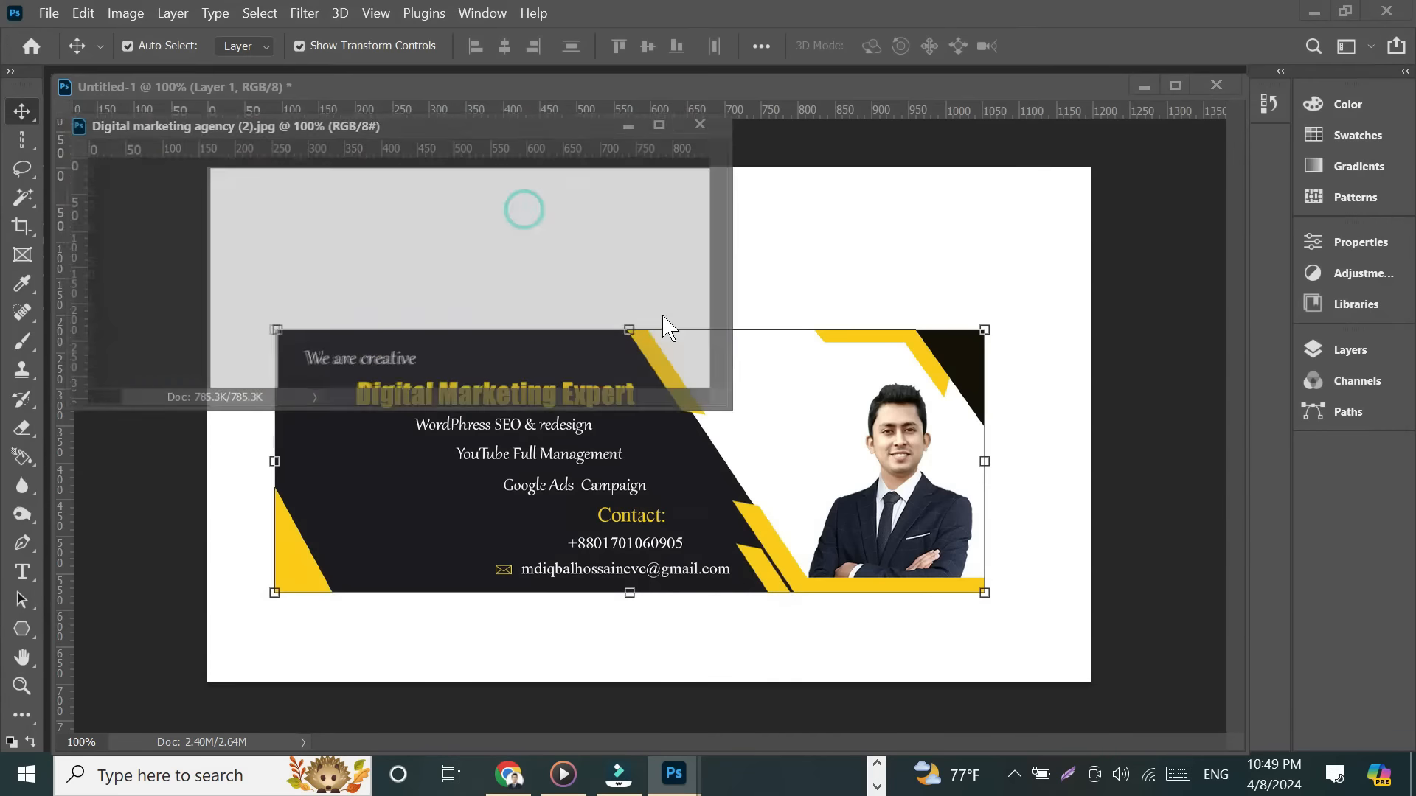
drag(420, 302, 566, 432)
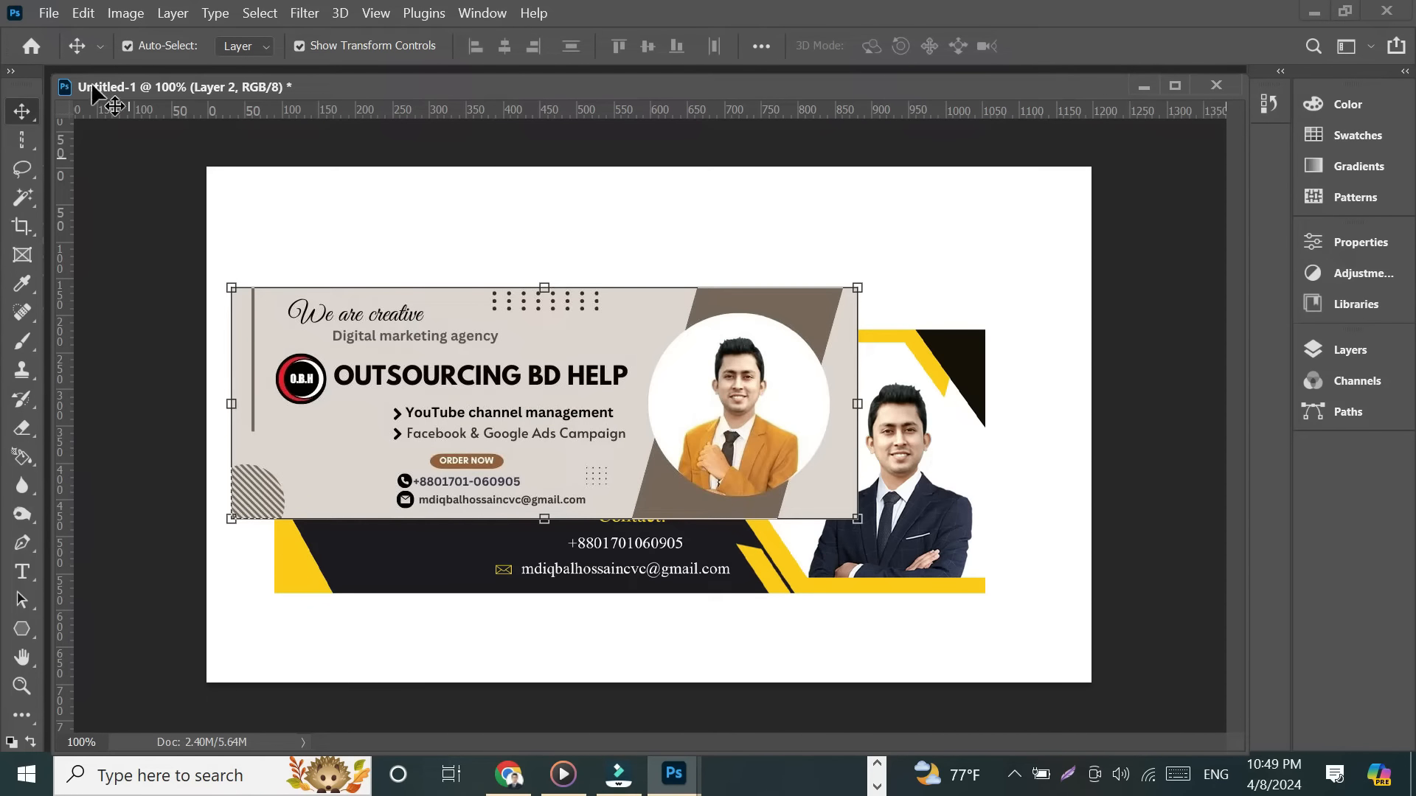
Open the white and yellow Outsourcing BD Help banner image and place it in Untitled-1 as a third layer.
click(50, 14)
click(74, 56)
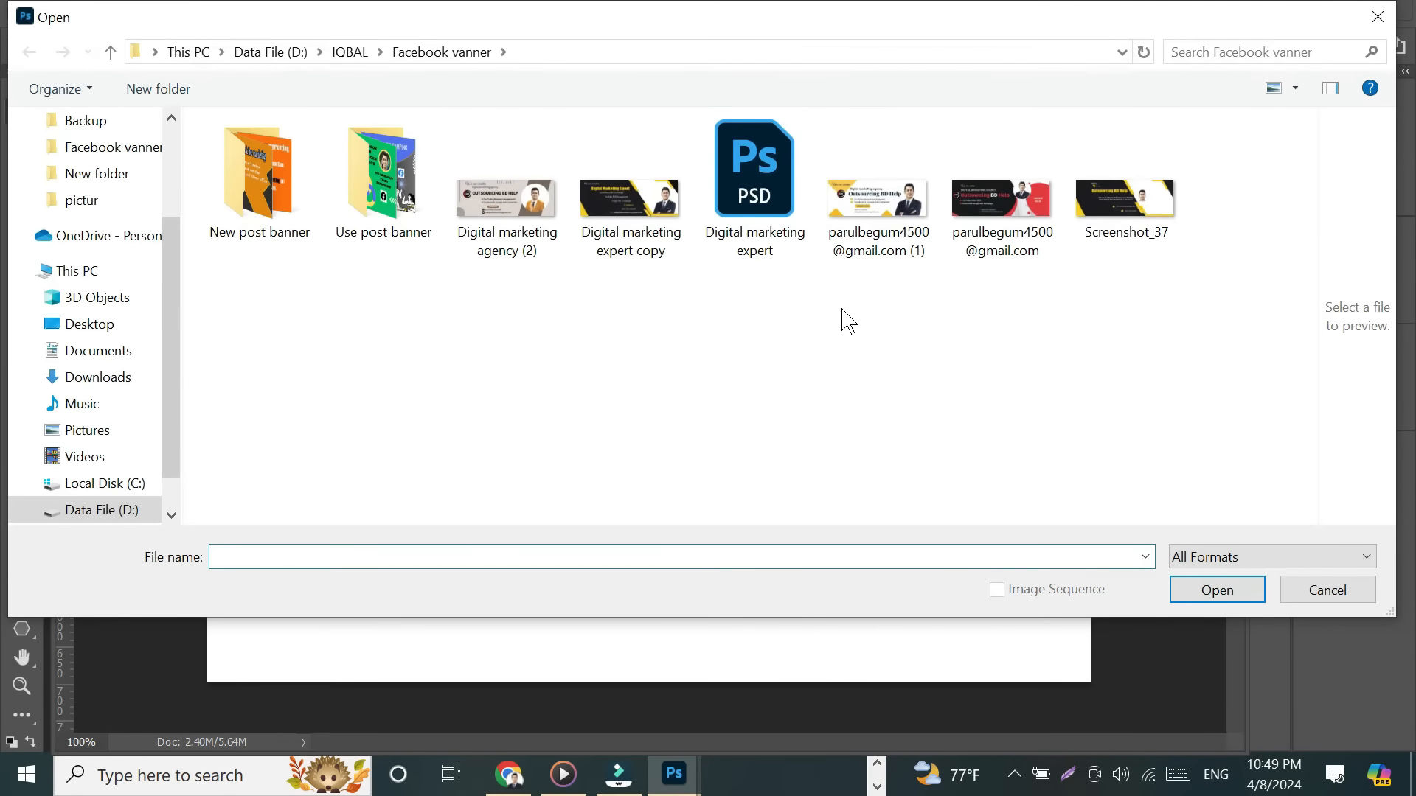
double_click(881, 214)
drag(478, 280, 706, 503)
Arrange the beige and white banners as an overlapping stack over the dark one, shifting the white banner down and to its left edge.
drag(565, 324, 680, 396)
drag(666, 463, 678, 419)
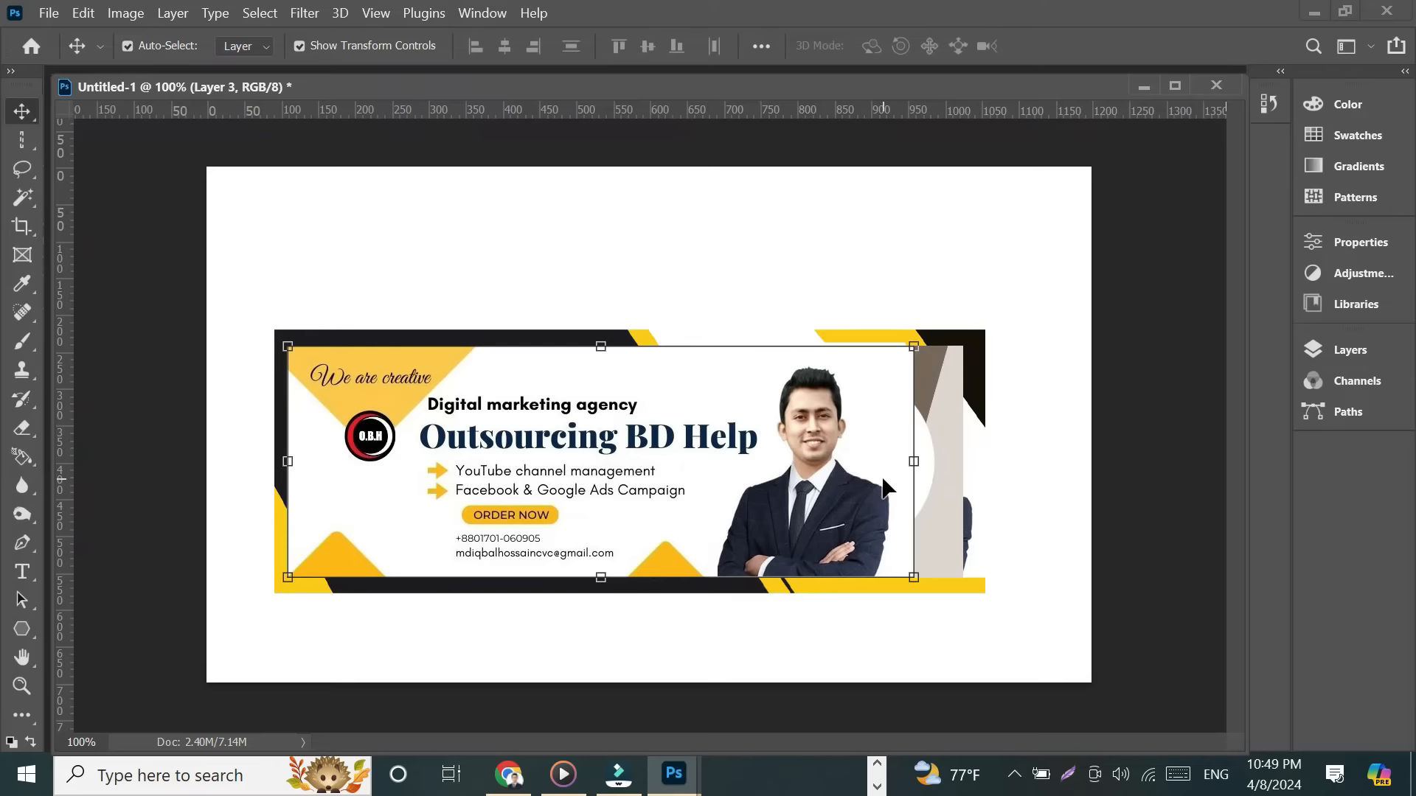
click(980, 401)
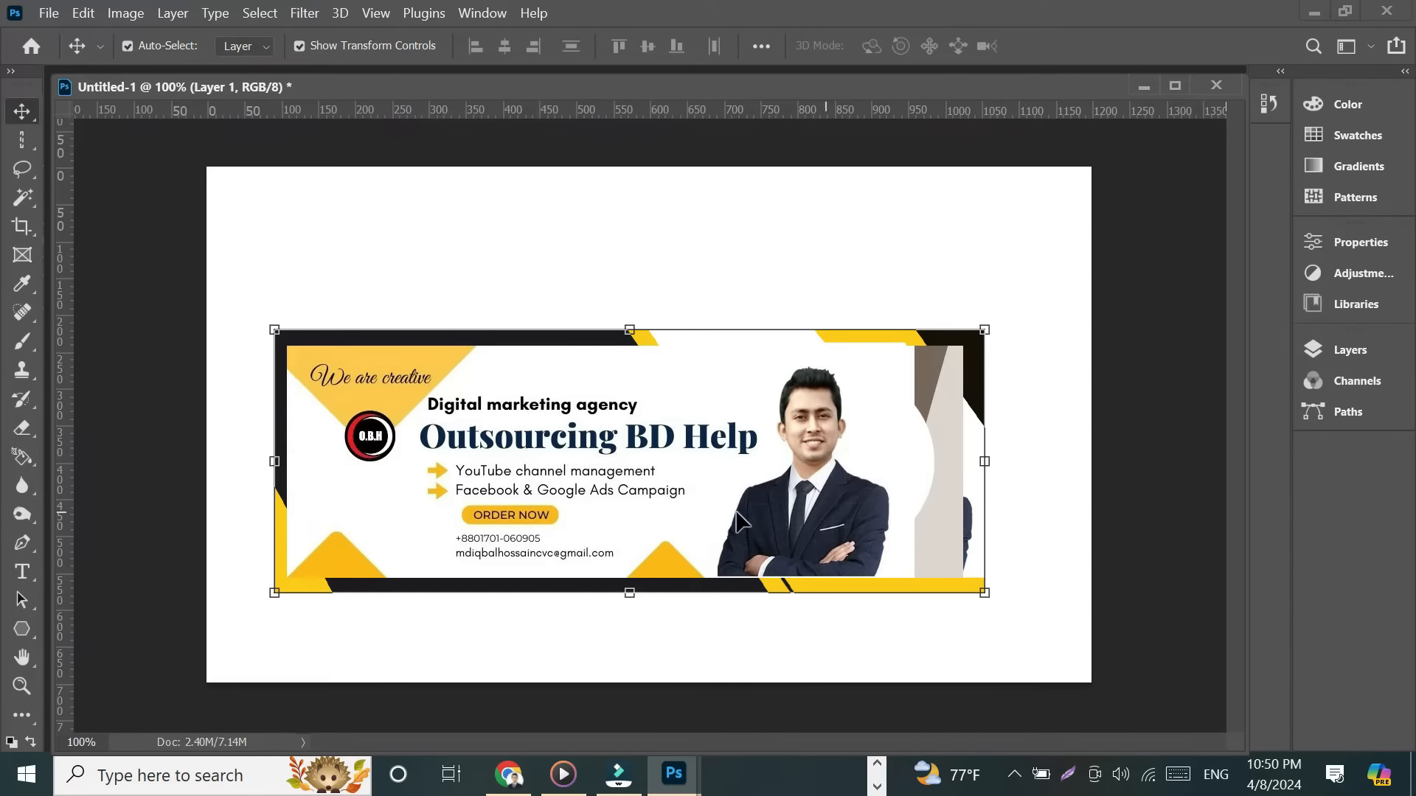
drag(744, 489, 731, 520)
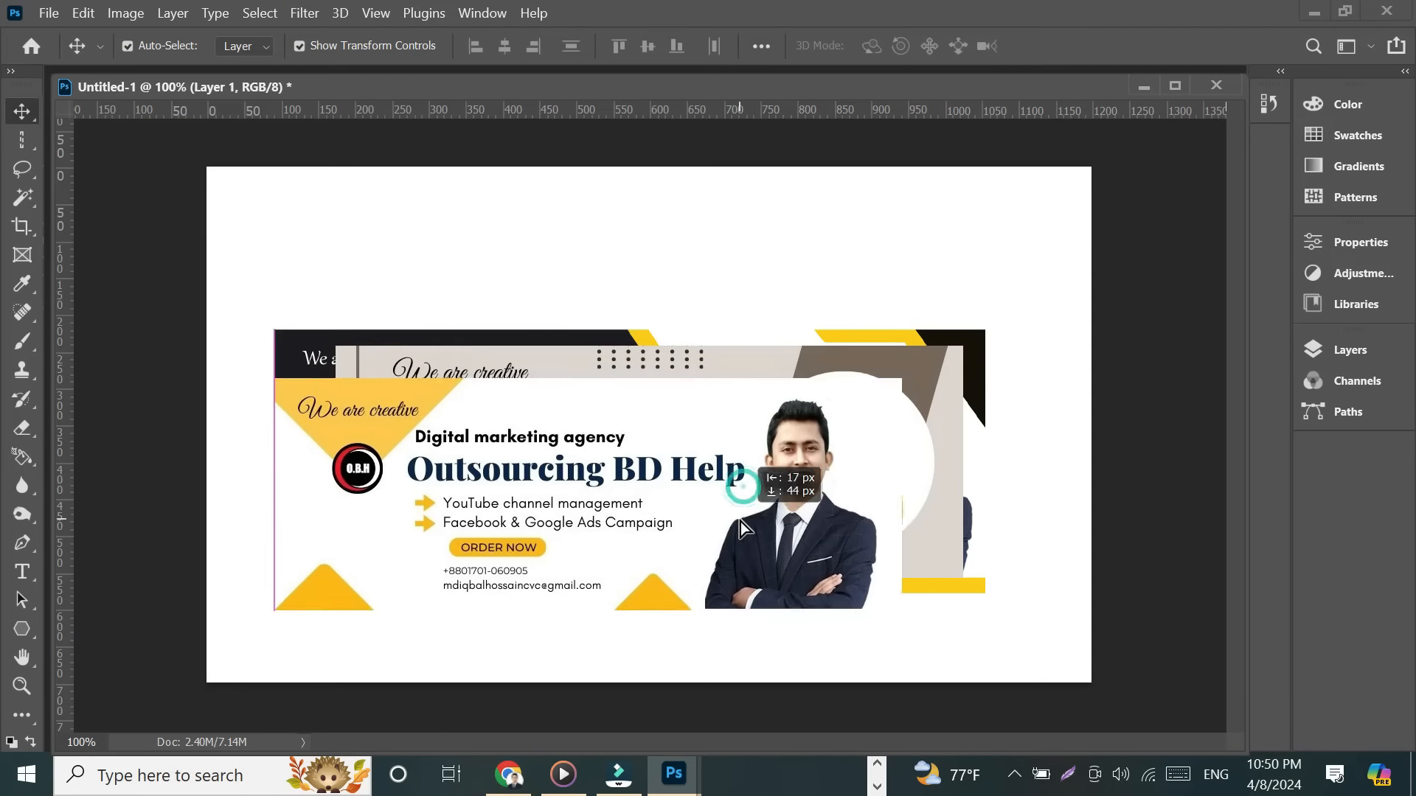
Select the white, dark and beige banners one after another on the canvas.
click(814, 487)
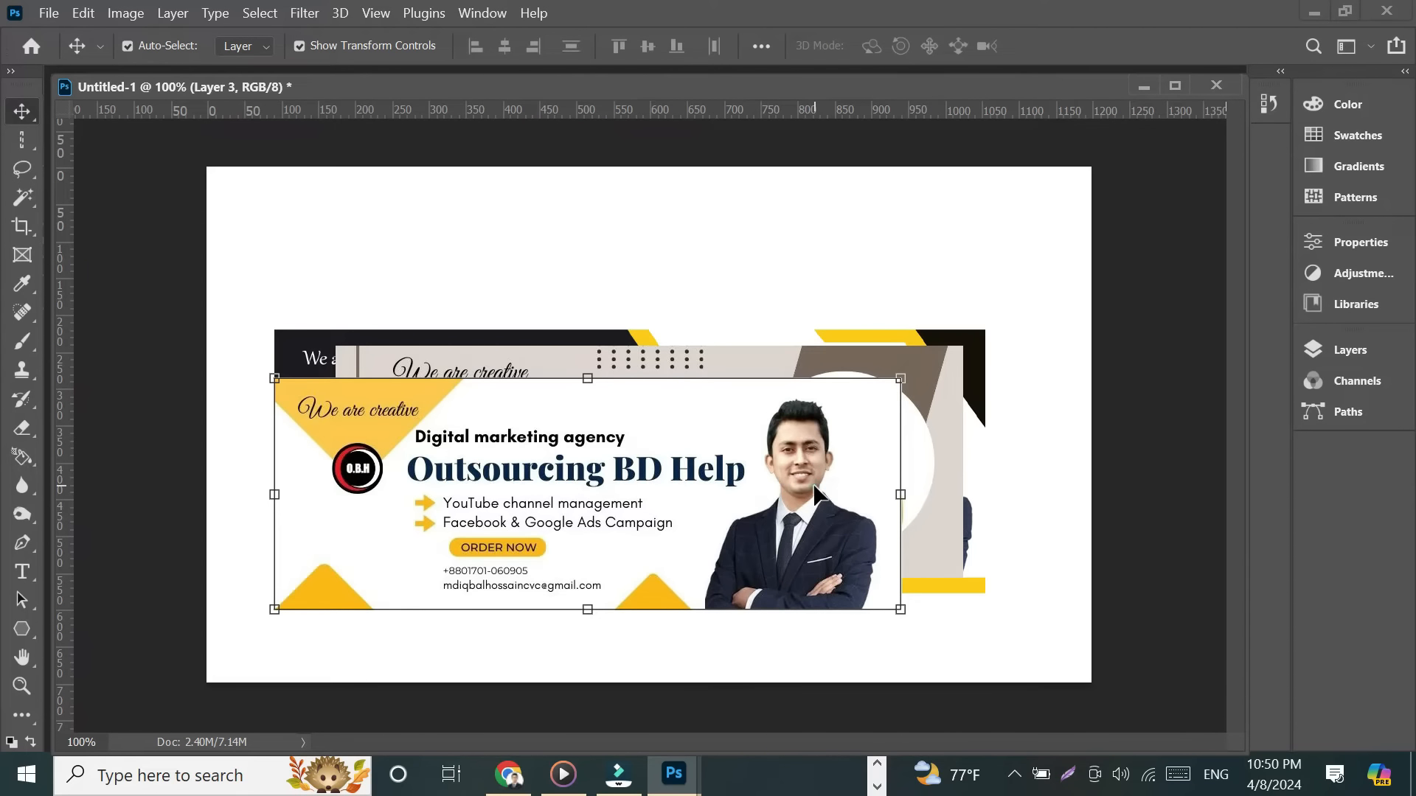
click(972, 386)
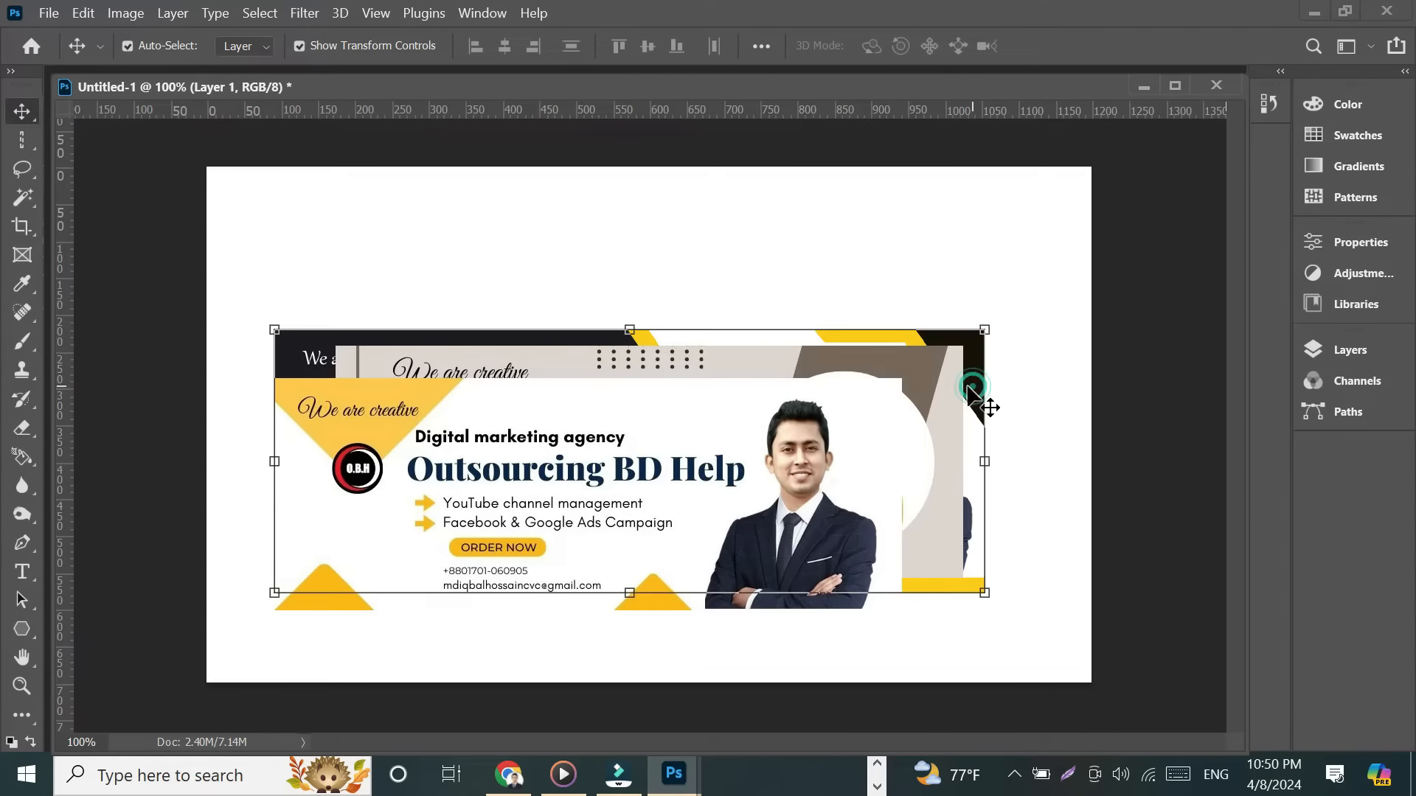
click(945, 384)
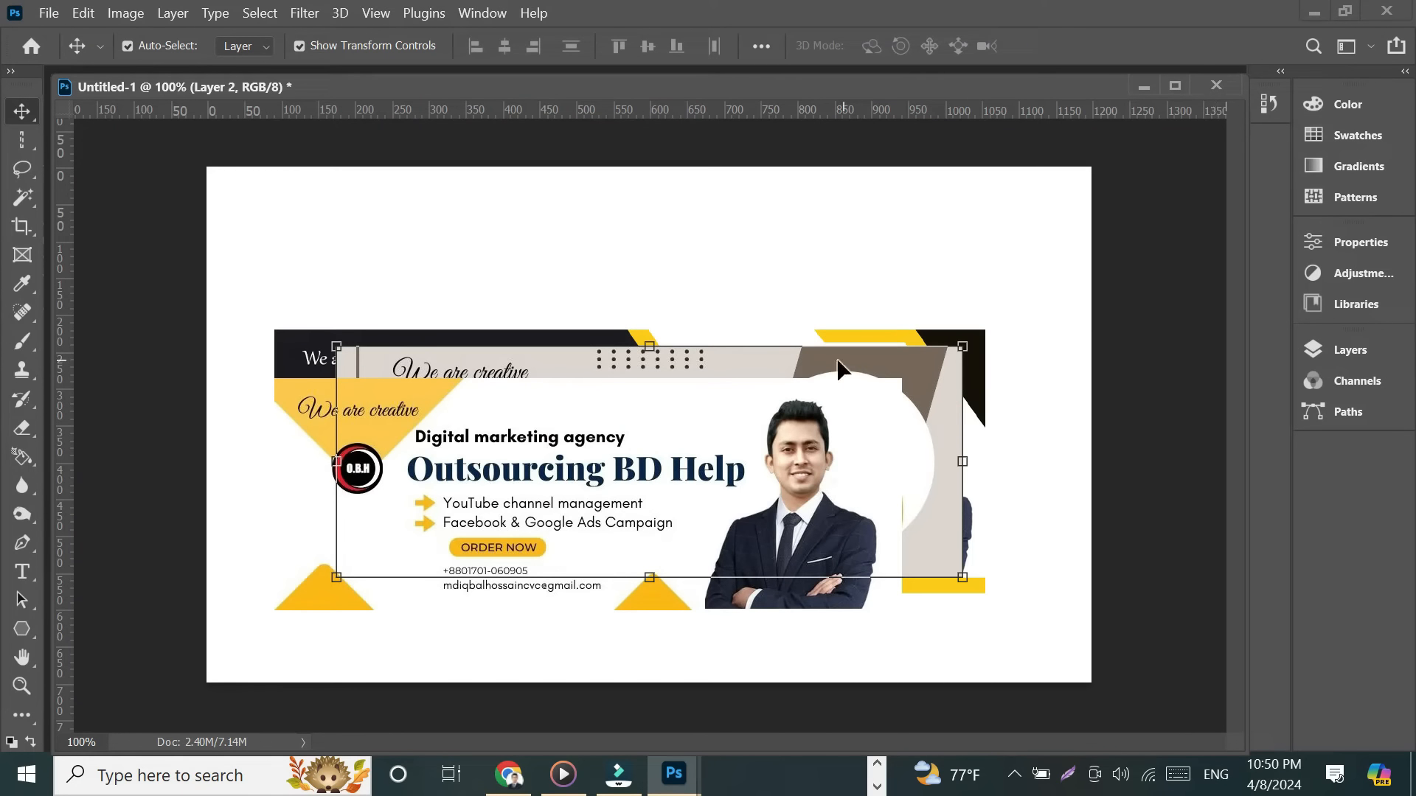
Show the layer list and select Layer 1, Layer 2 and Layer 3 in turn to match each banner to its layer.
click(1347, 354)
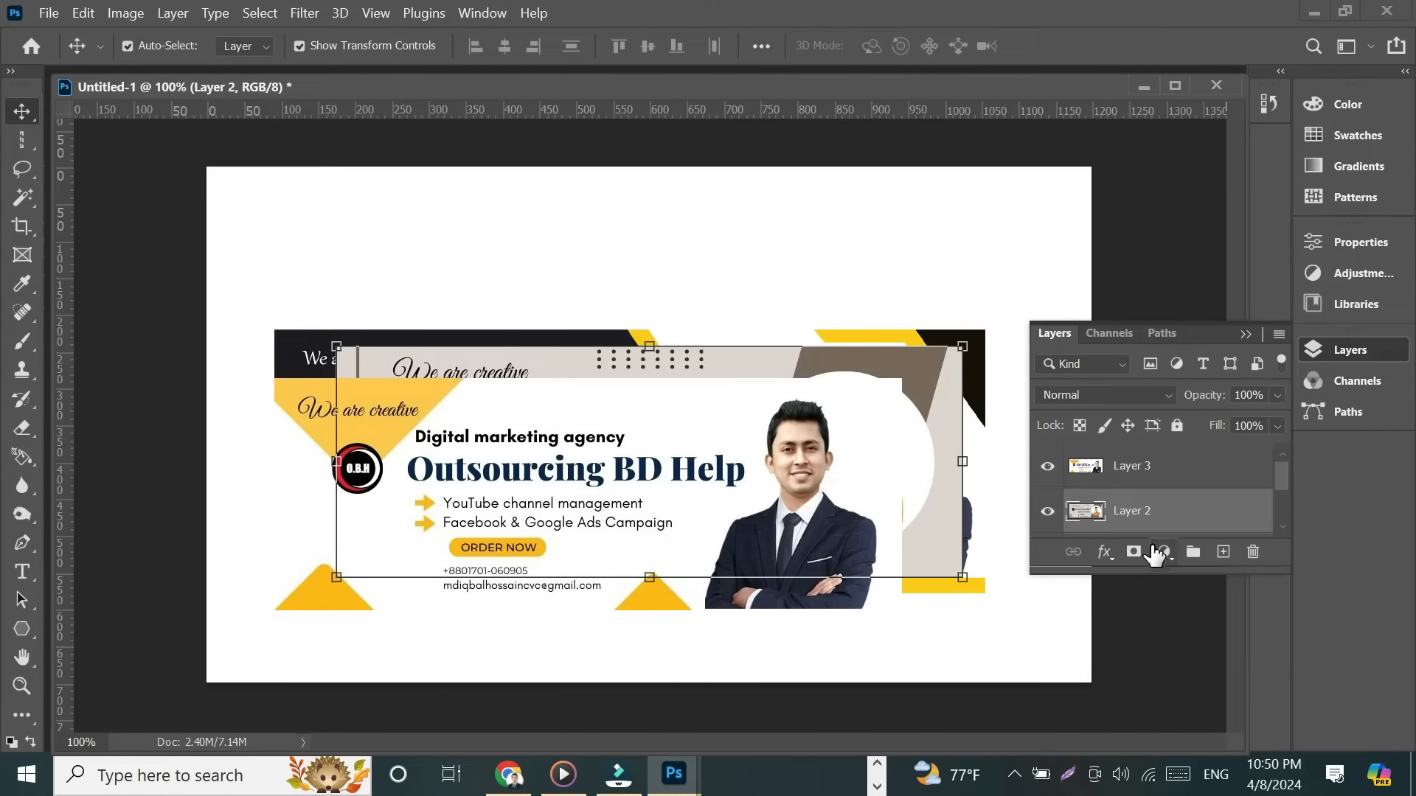
drag(1284, 479, 1289, 523)
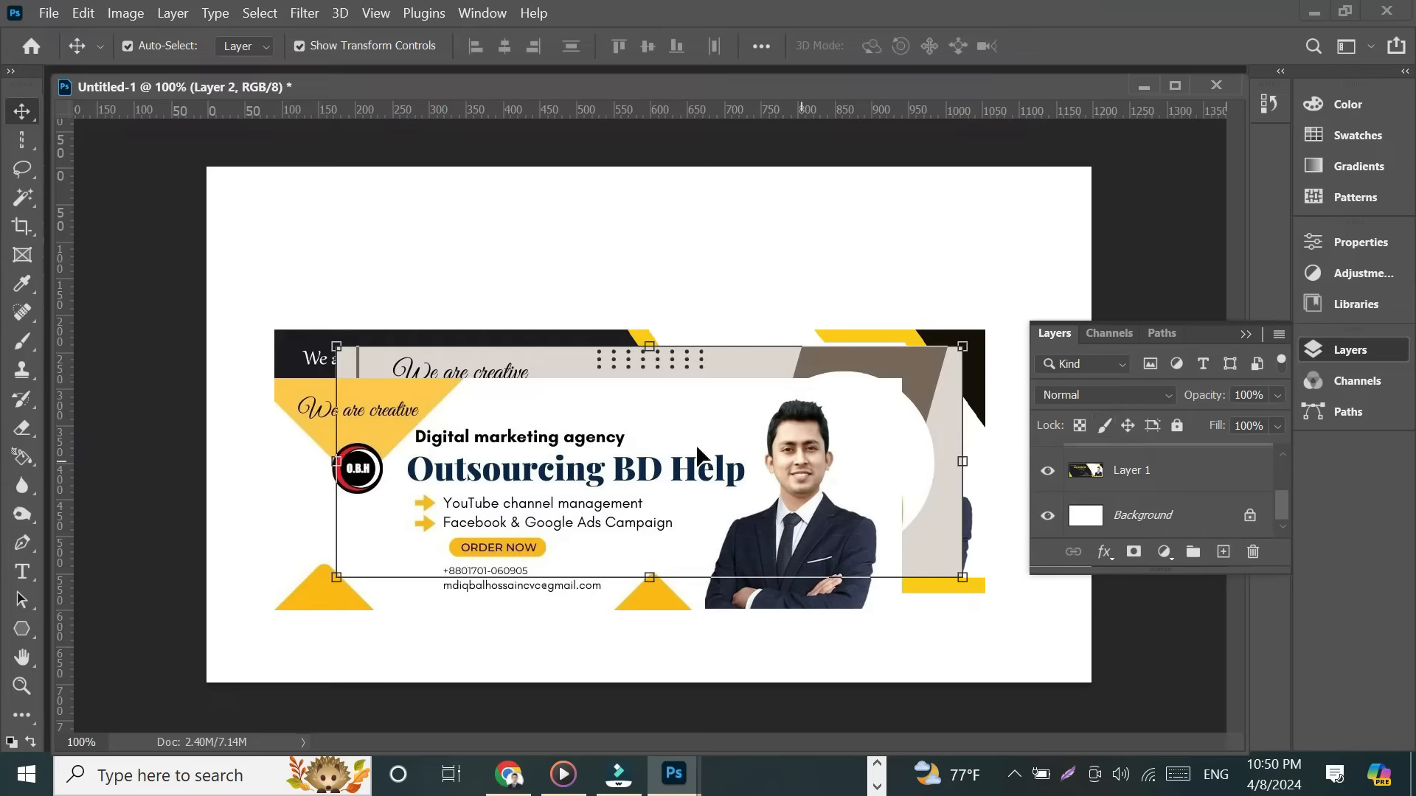
mouse_move(1281, 496)
mouse_down()
mouse_move(1282, 447)
mouse_move(1285, 494)
mouse_up()
click(1093, 479)
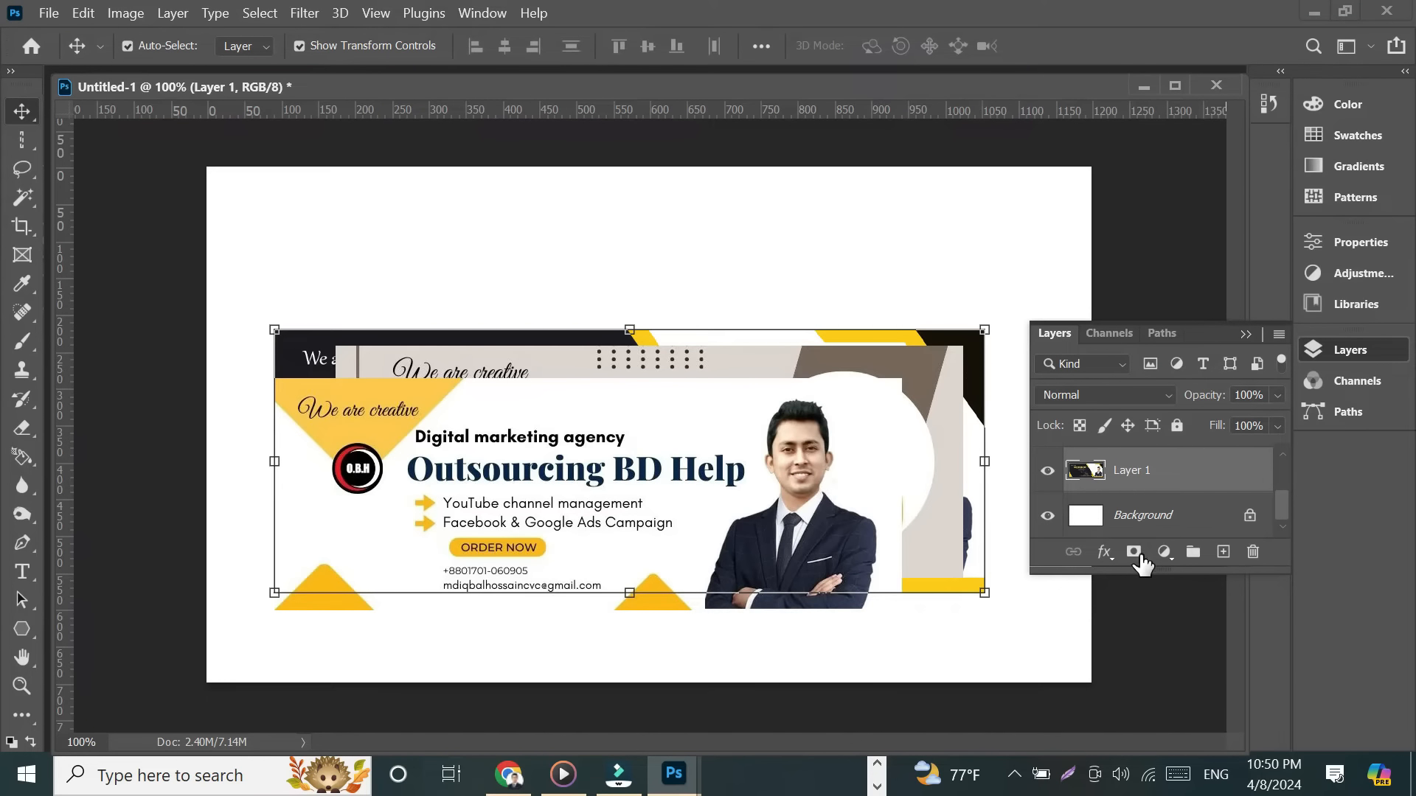
click(1285, 455)
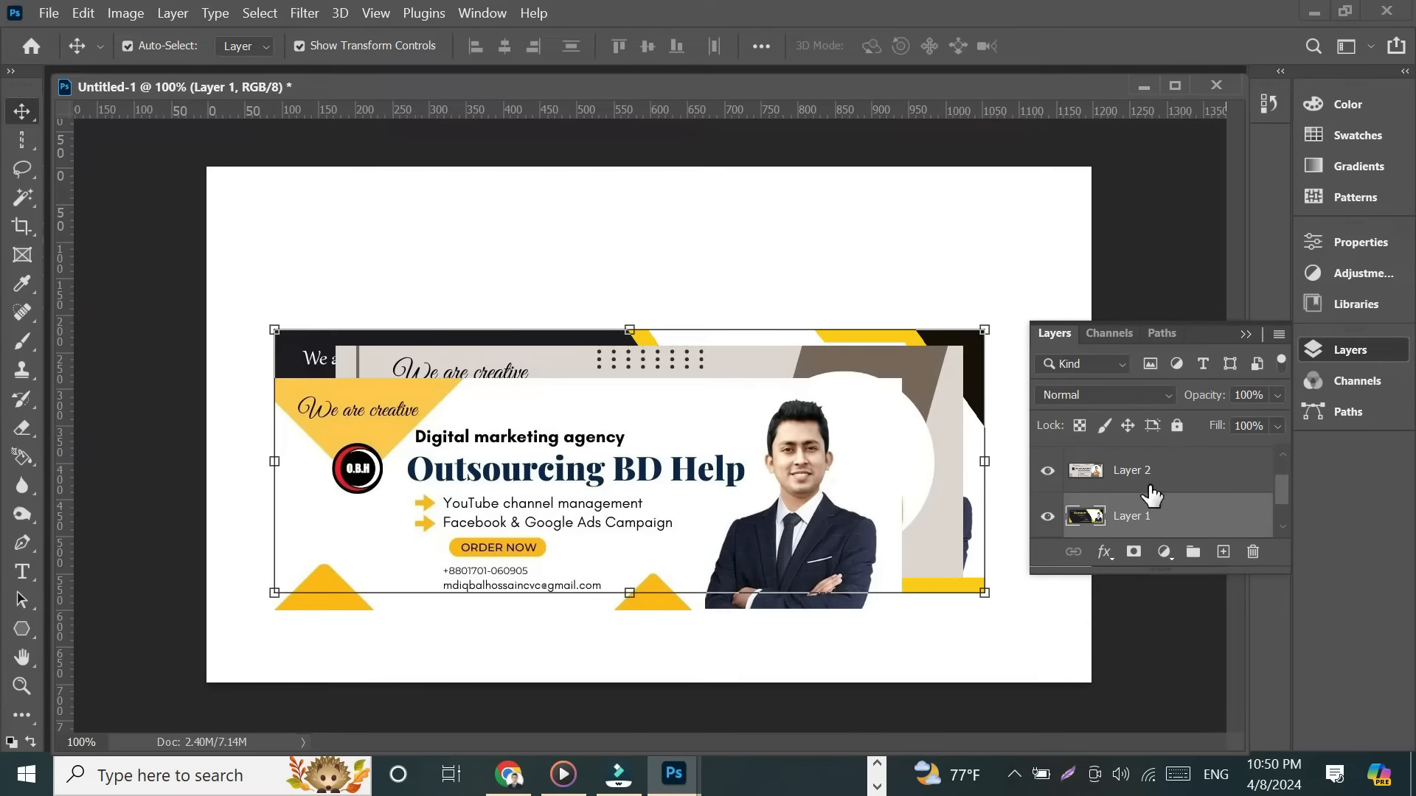
click(1125, 476)
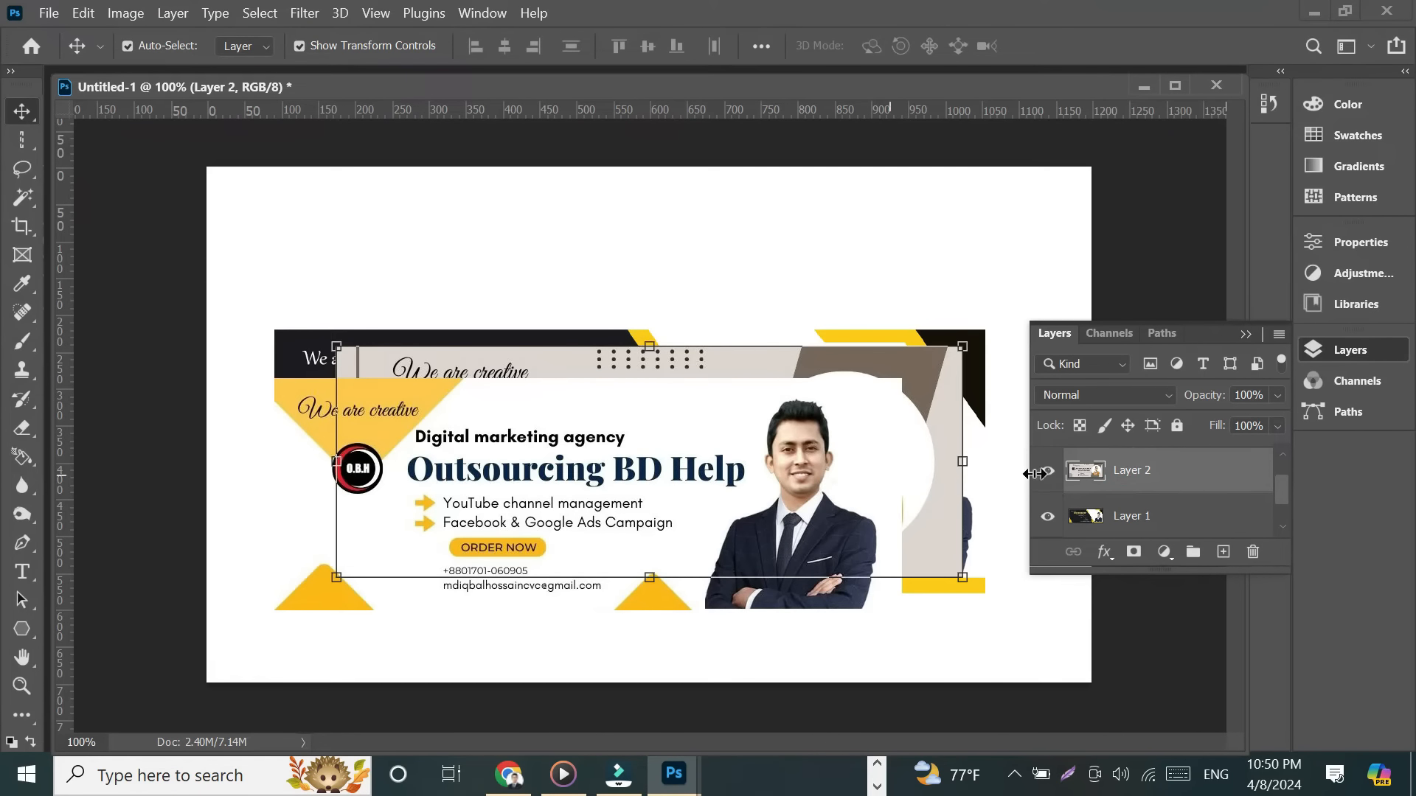
click(1280, 454)
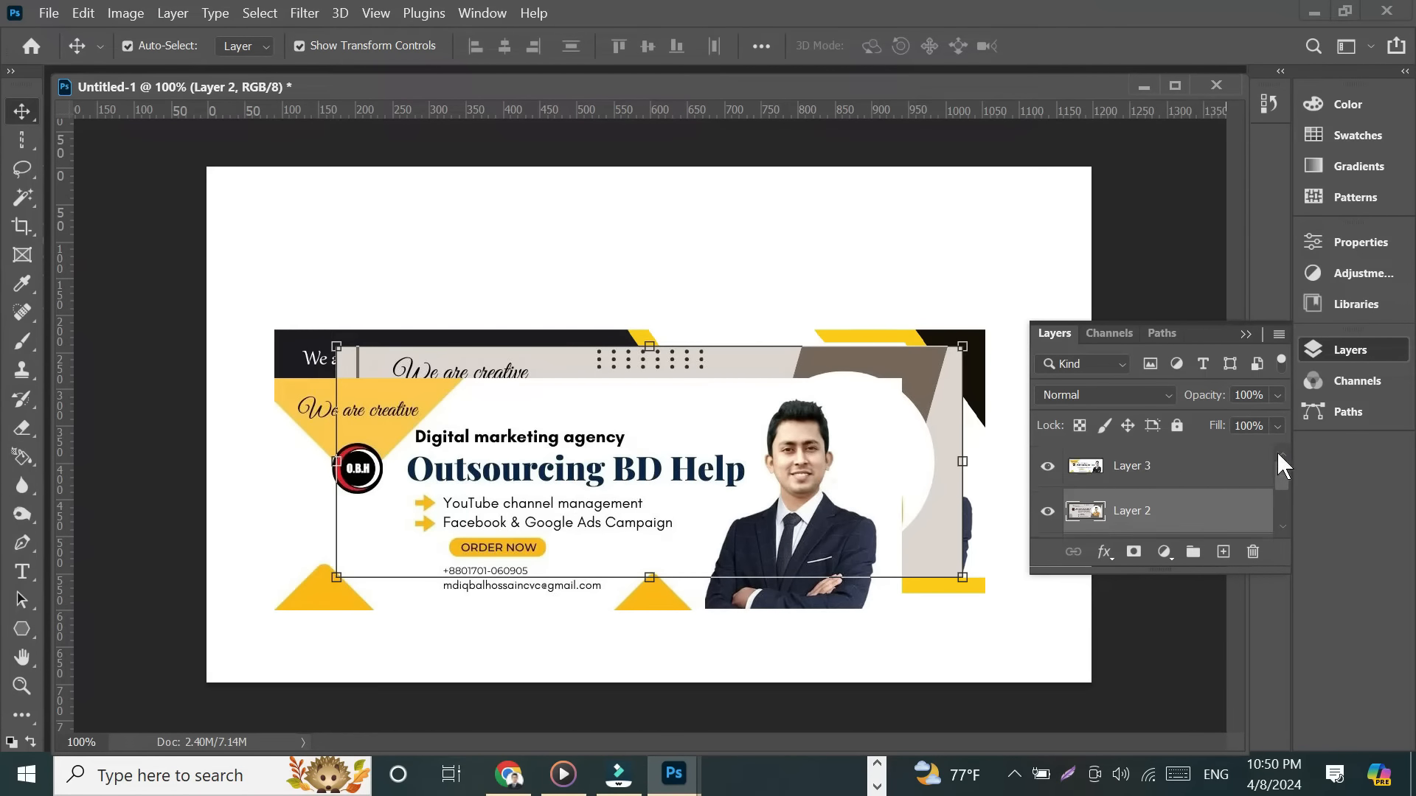
click(1102, 463)
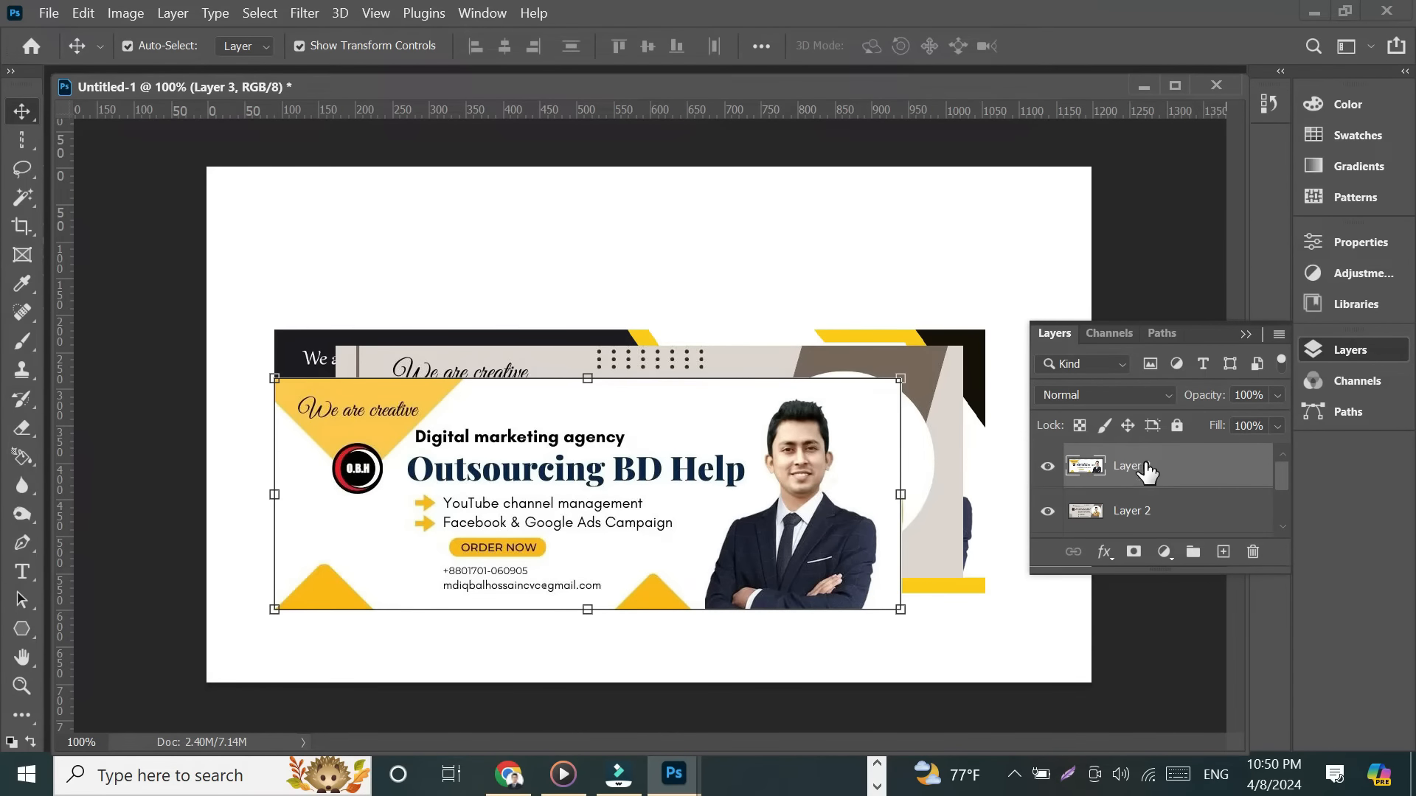
Try adding a layer mask to Layer 3, and undo it.
drag(1147, 468, 1143, 556)
click(1140, 554)
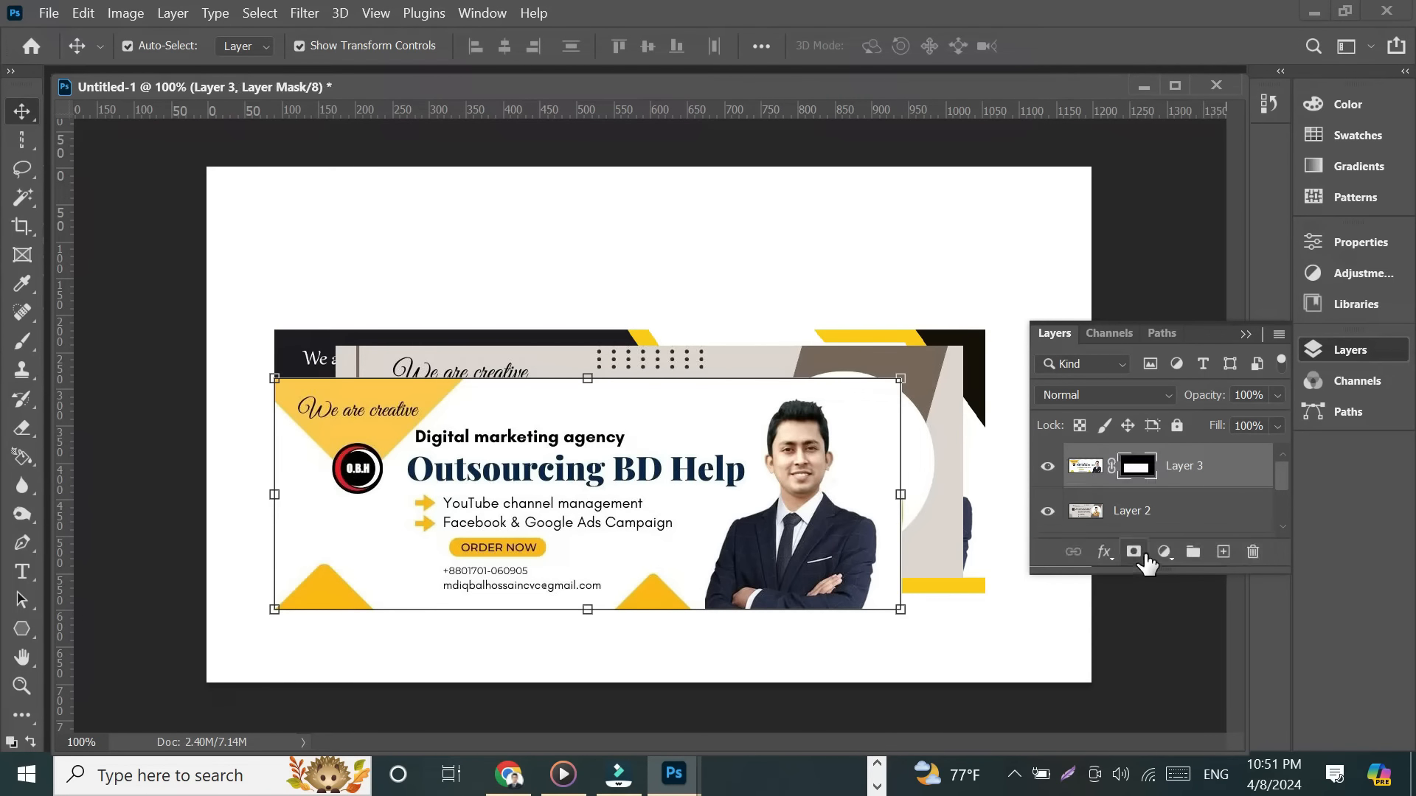
scroll(1147, 501, down, 2)
scroll(1145, 505, up, 2)
key(ctrl+z)
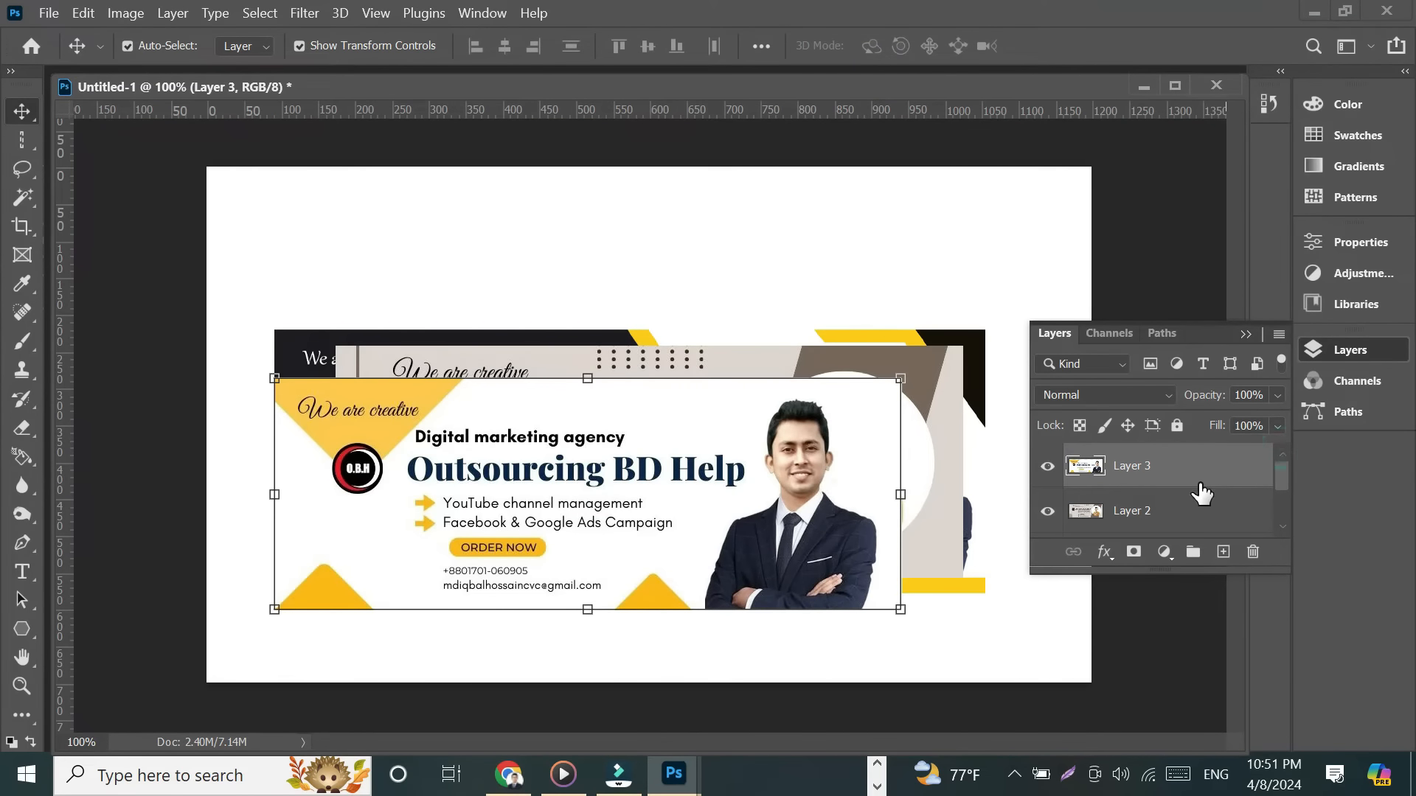
Reorder the layers so the dark banner's Layer 1 is on top and Layer 2 sits above Layer 3.
scroll(1191, 493, down, 1)
drag(1139, 514, 1144, 450)
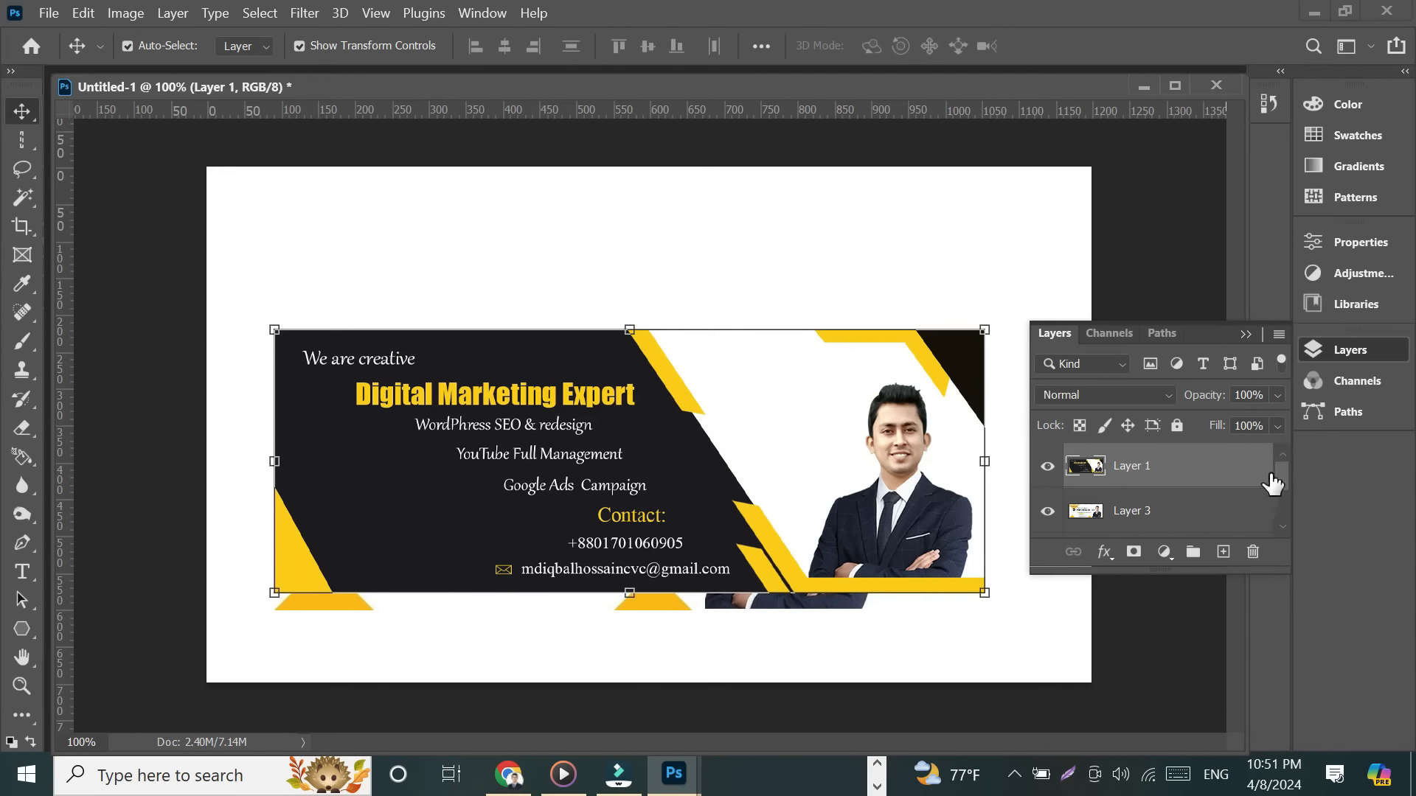
scroll(1132, 514, down, 1)
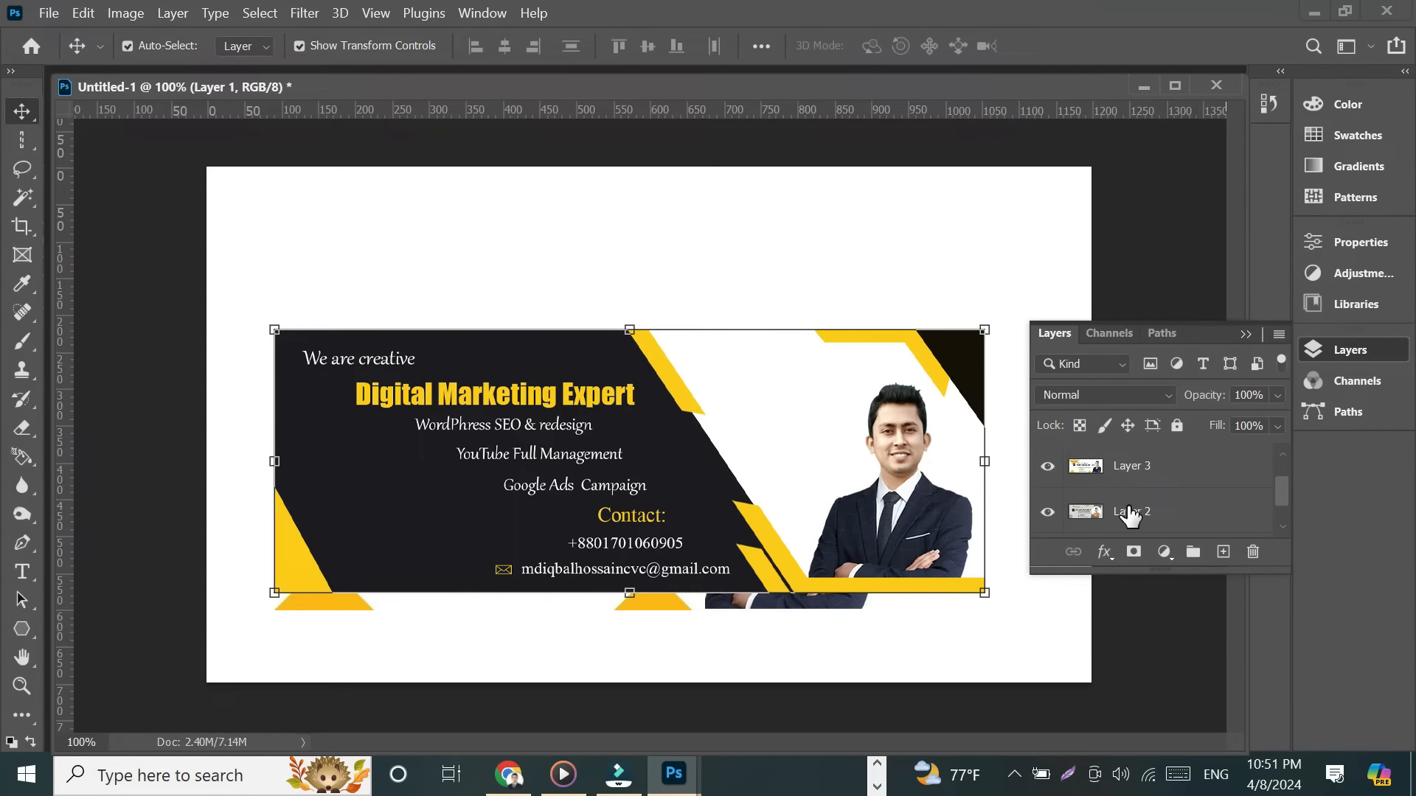
drag(1101, 519, 1099, 451)
click(667, 472)
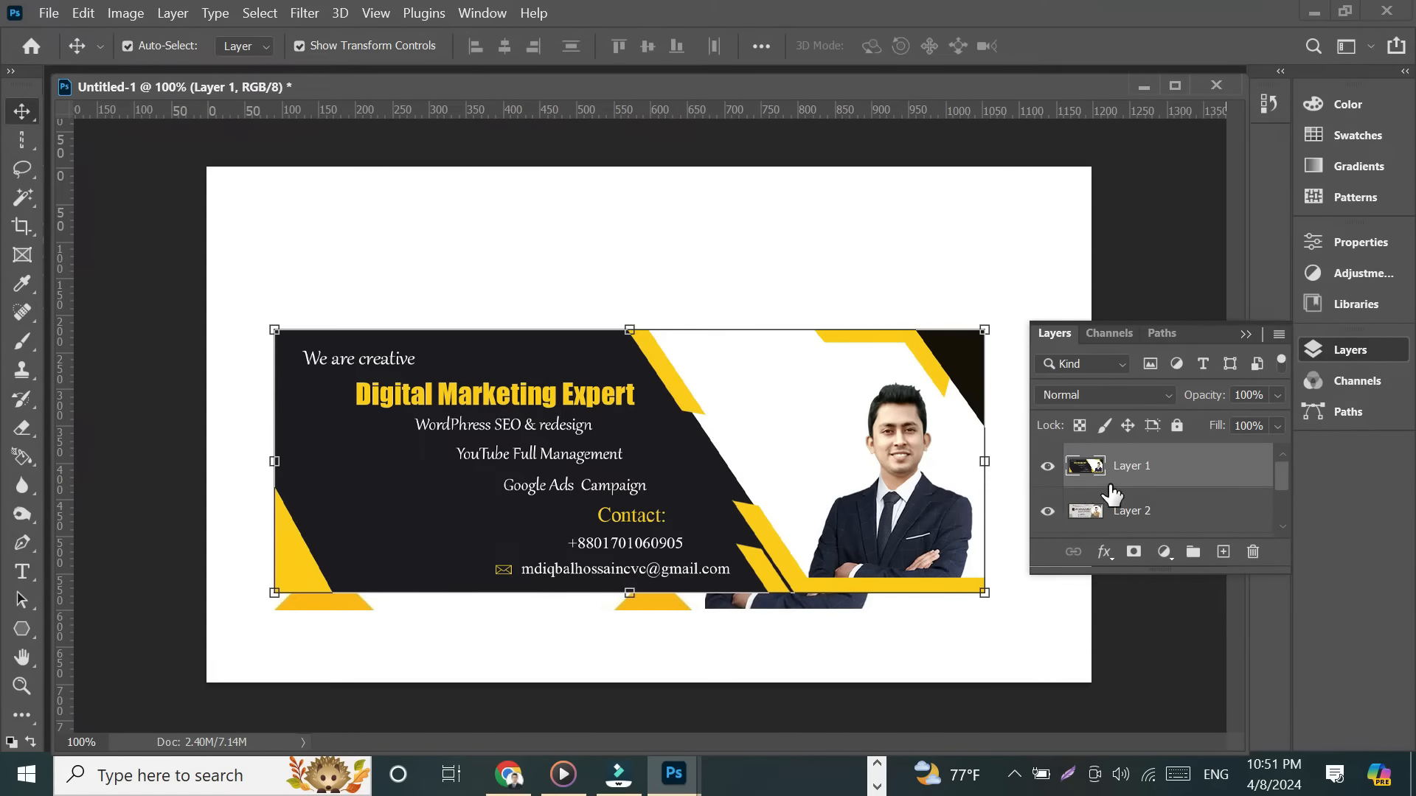
Hide Layer 1, Layer 2 and Layer 3 one by one, and make all three visible again.
click(1047, 467)
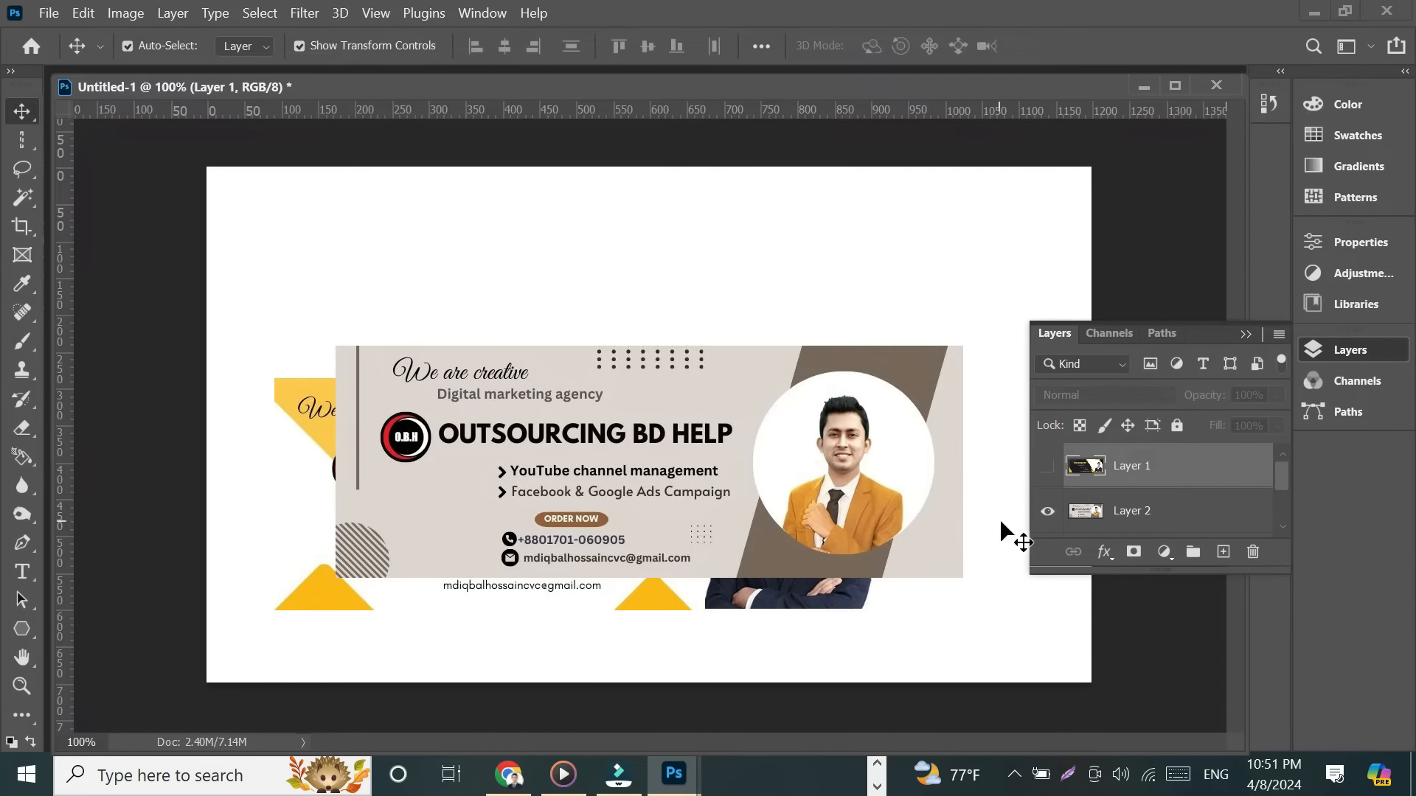
click(1047, 511)
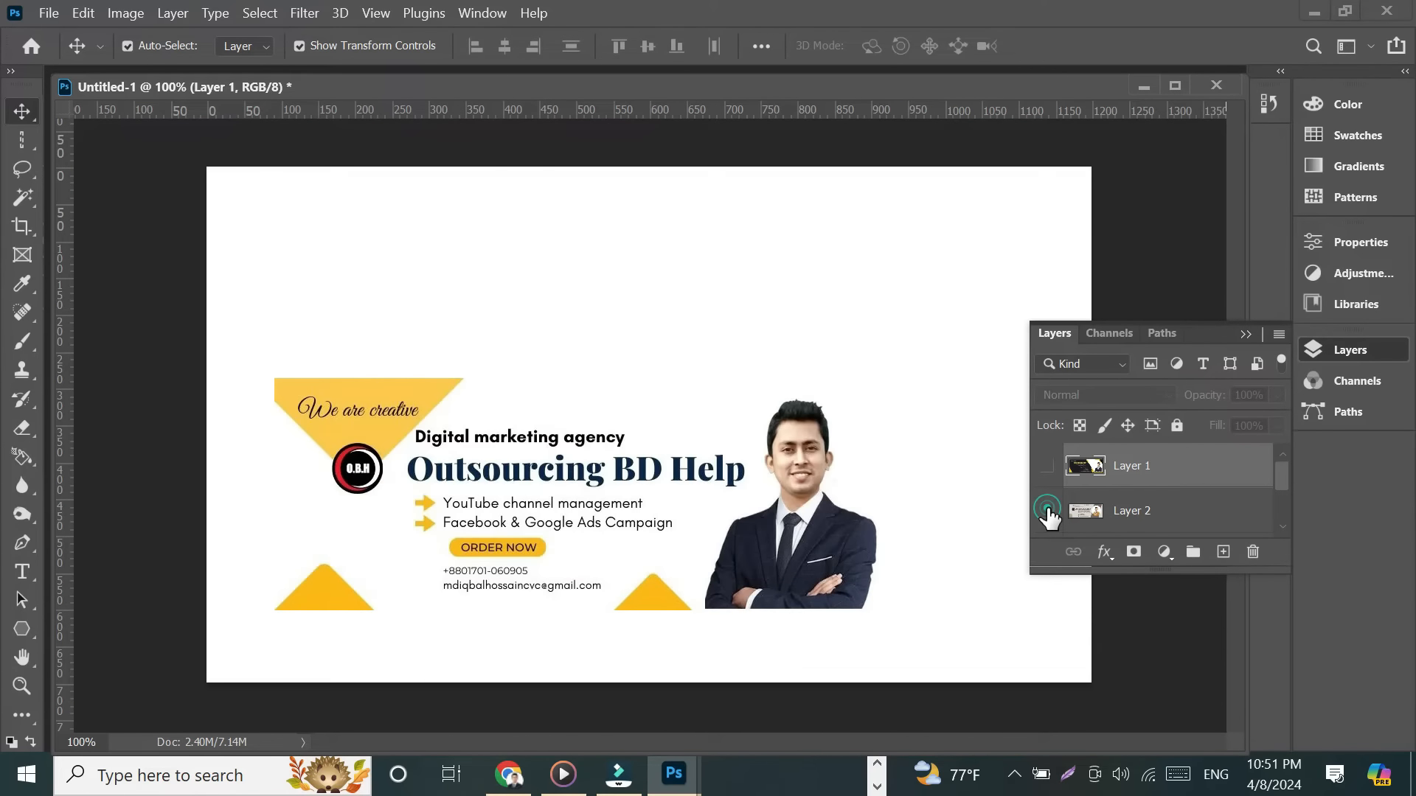
click(1282, 520)
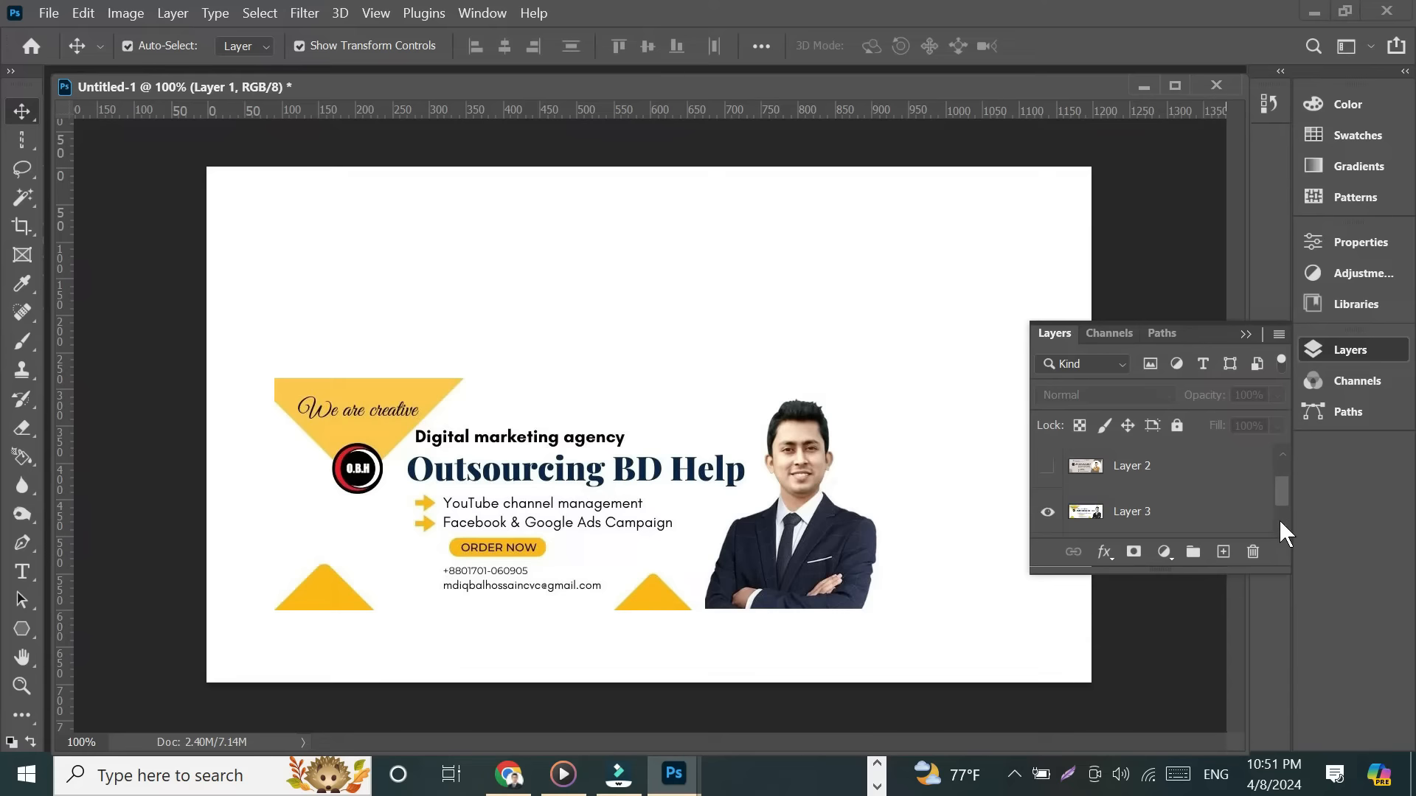
click(1050, 514)
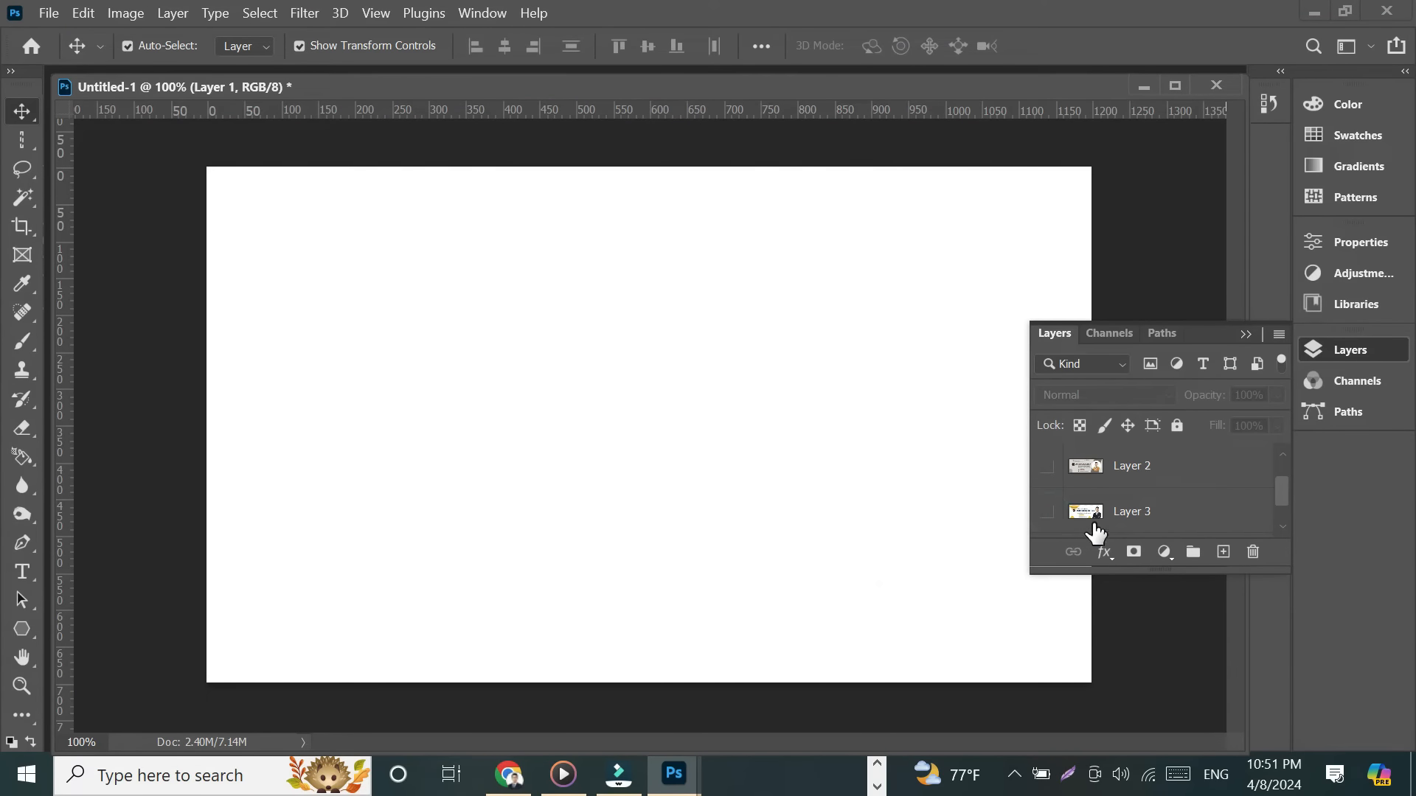
click(1048, 466)
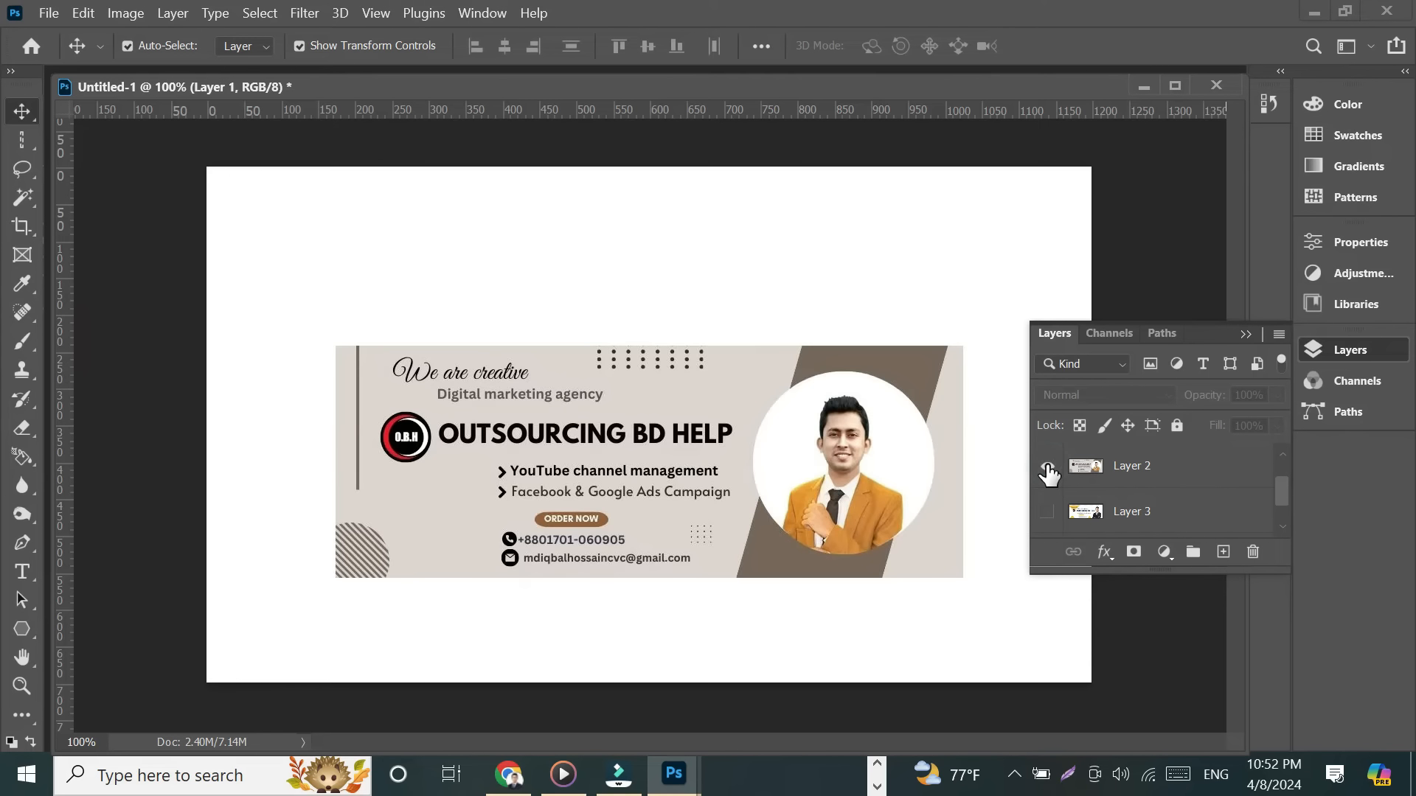
click(1048, 512)
scroll(1050, 516, up, 1)
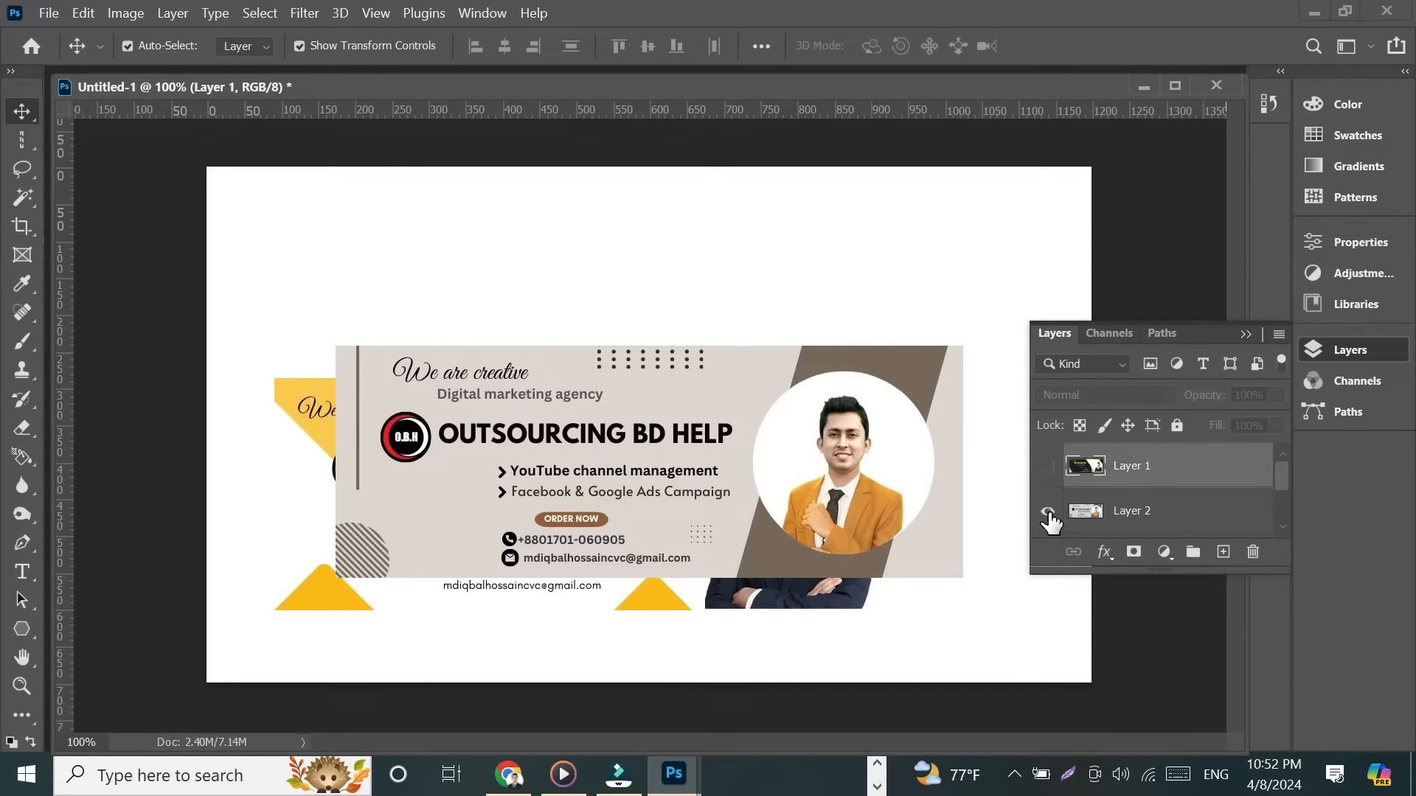
click(1048, 466)
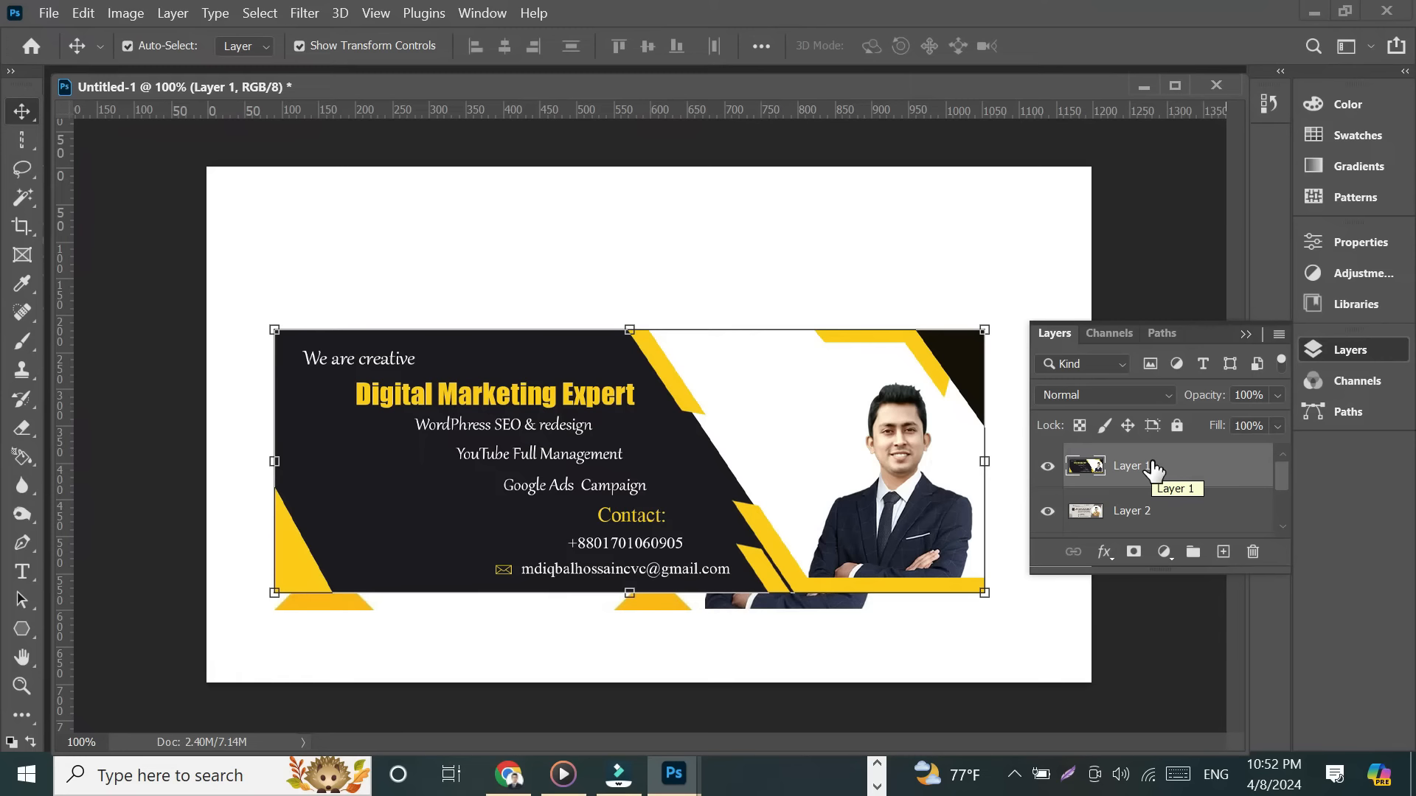
Delete Layer 1 and Layer 2, and move the remaining white banner up to the horizontal centre of the canvas.
drag(1153, 467, 1252, 551)
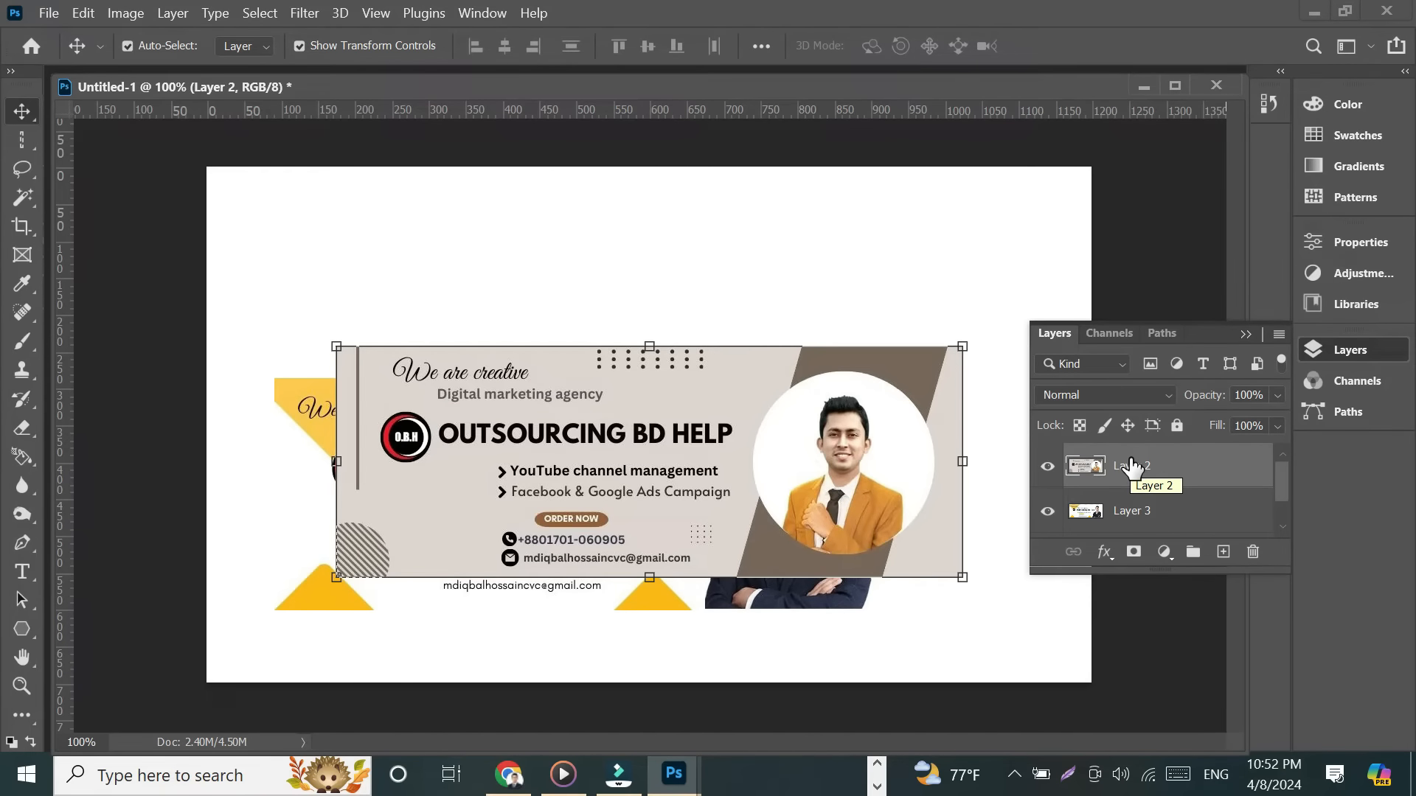
drag(1132, 467, 1254, 559)
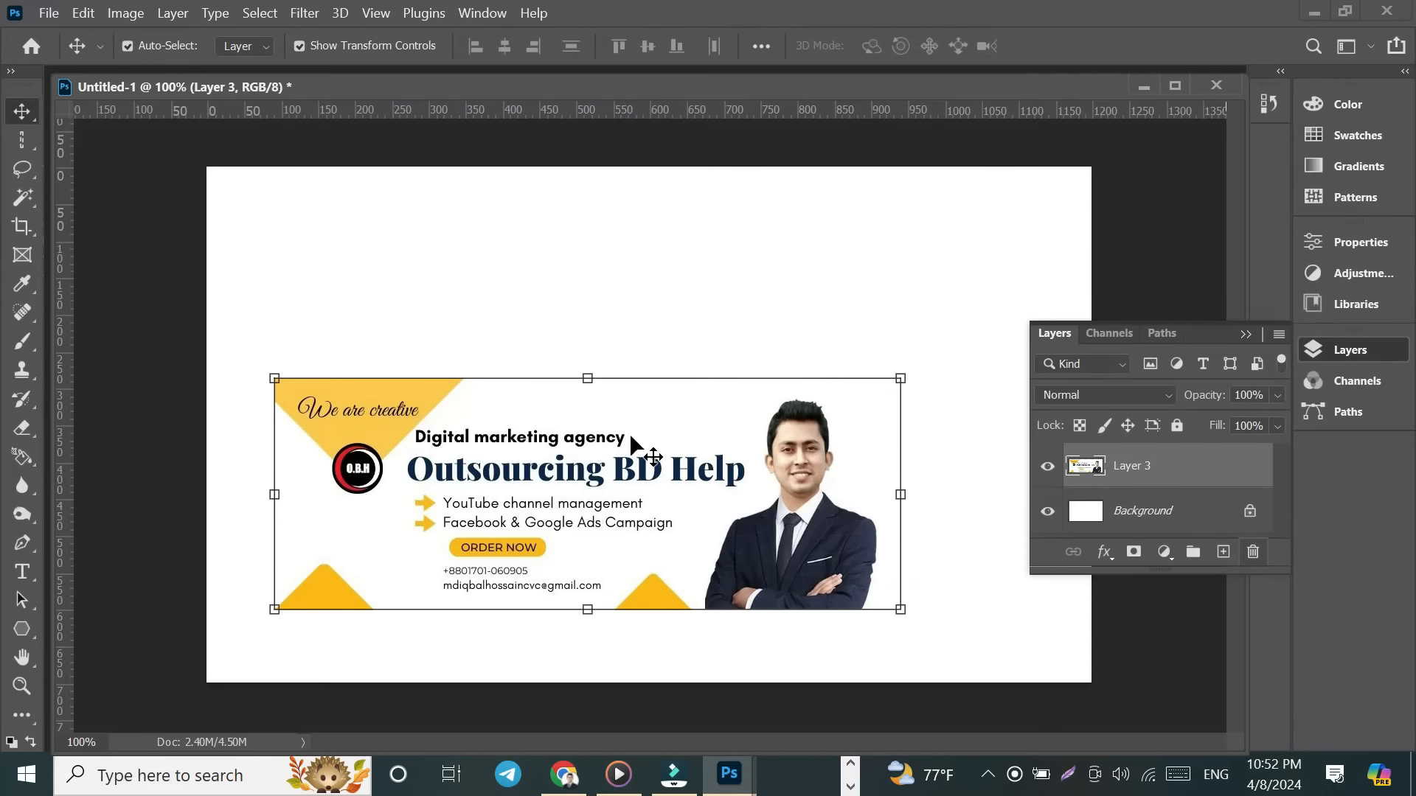
drag(526, 480, 594, 329)
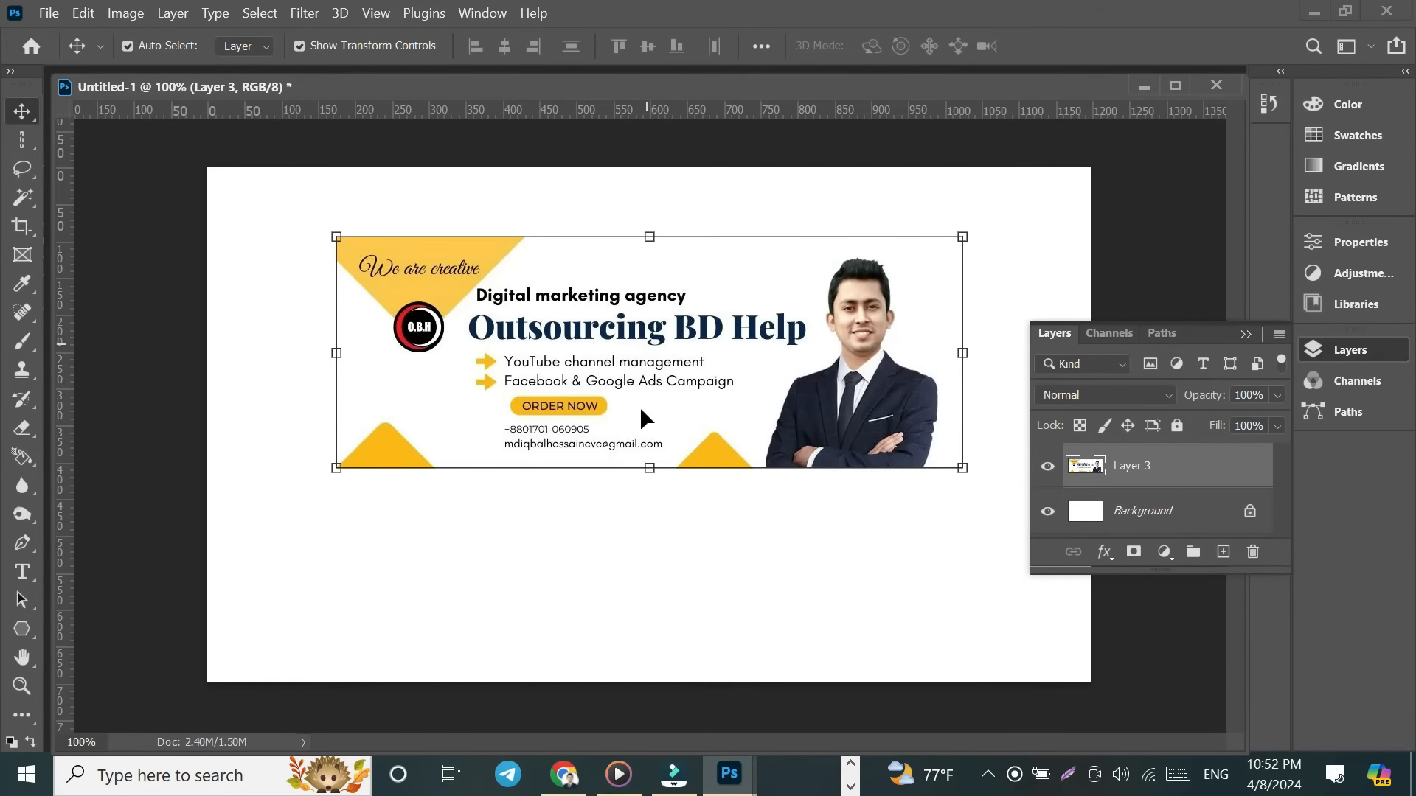
Delete Layer 3 with the white banner from the document.
right_click(1144, 465)
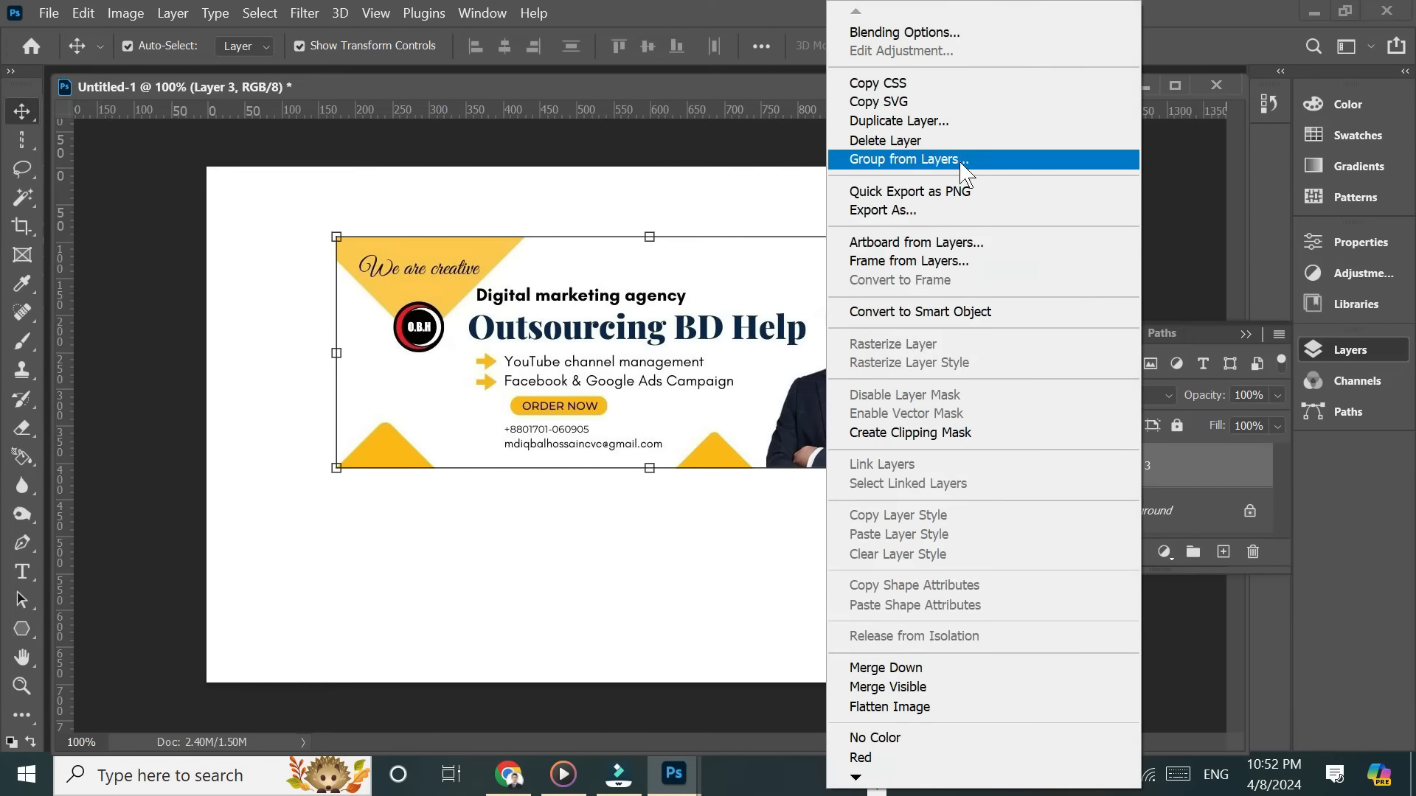
click(896, 141)
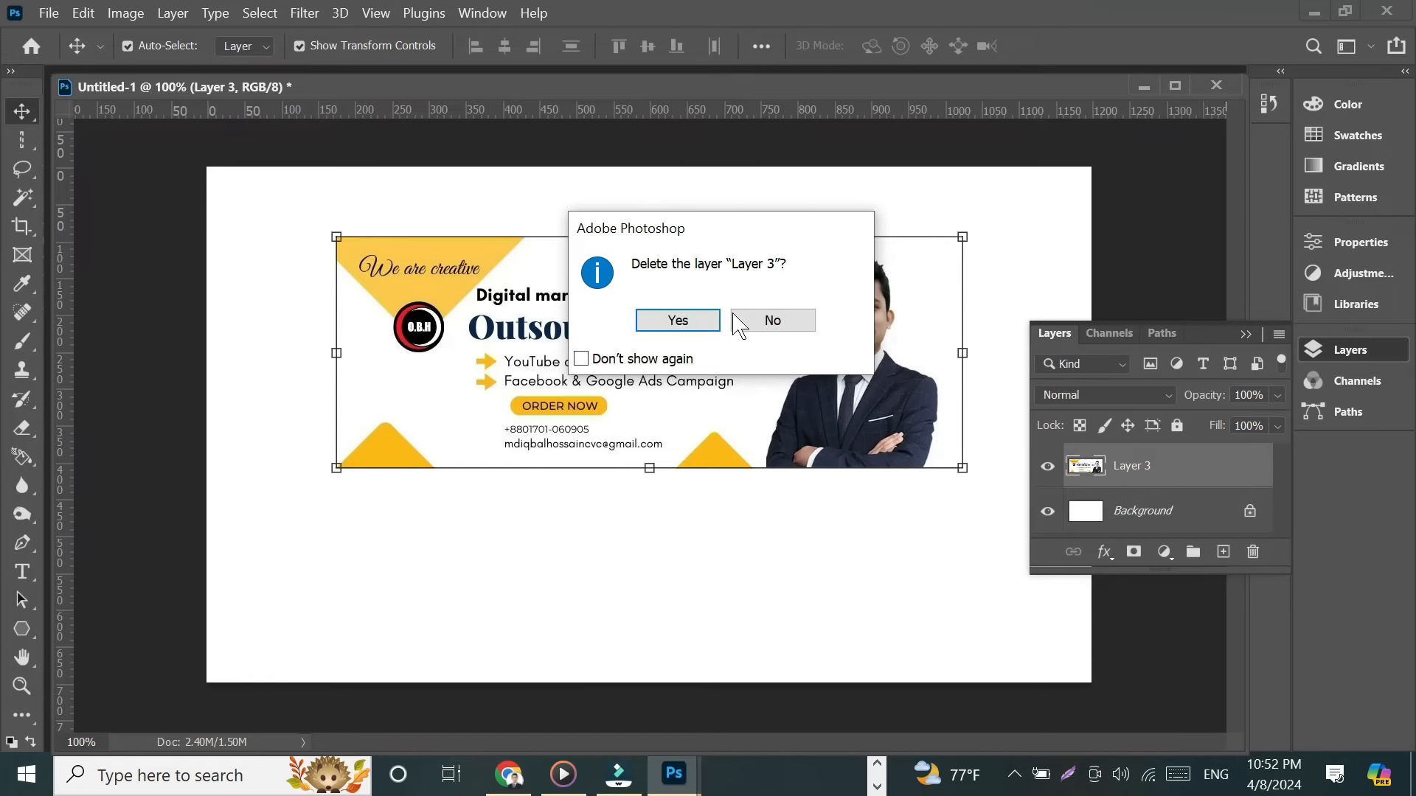
click(684, 323)
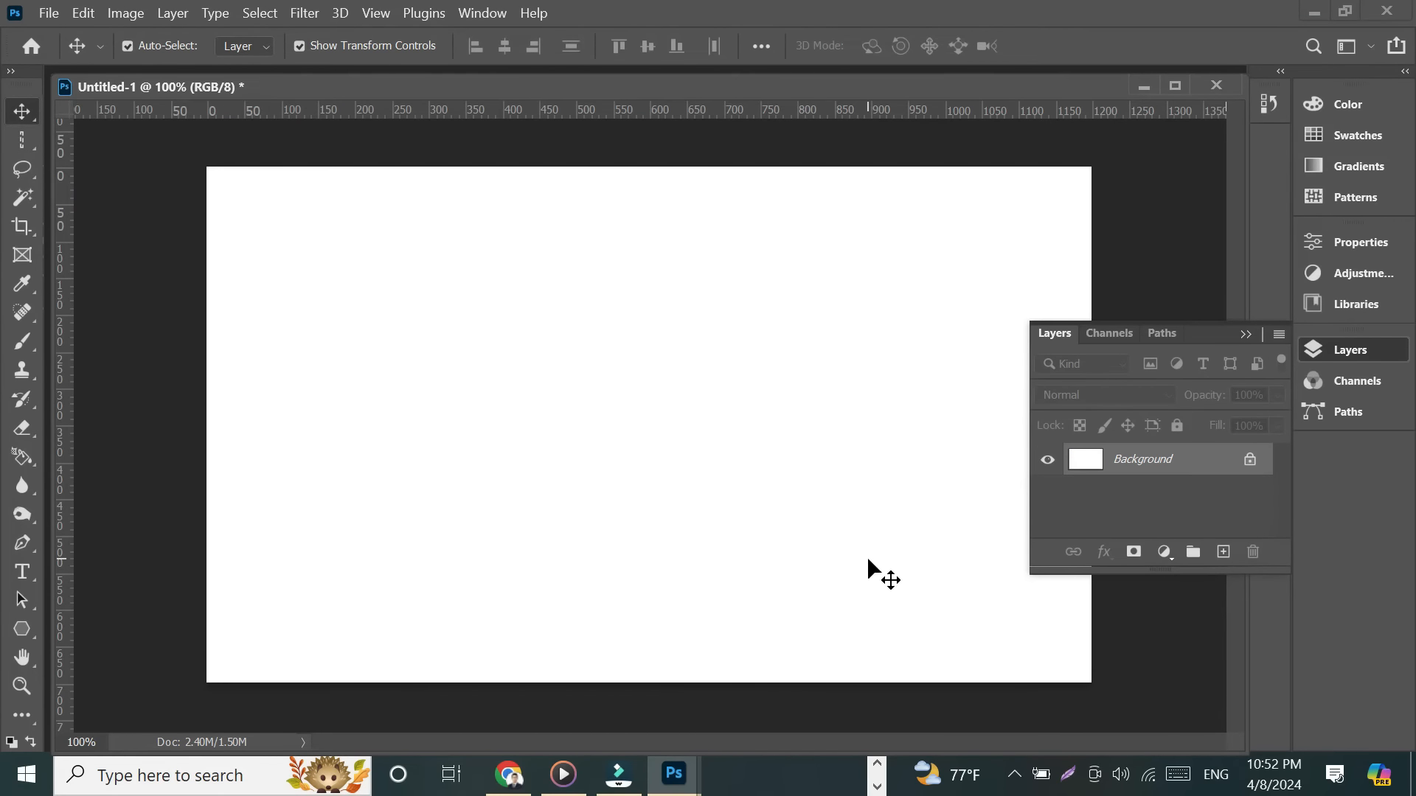
Undo the three layer deletions, the white banner's move and the reordering of Layer 2.
key(ctrl+z)
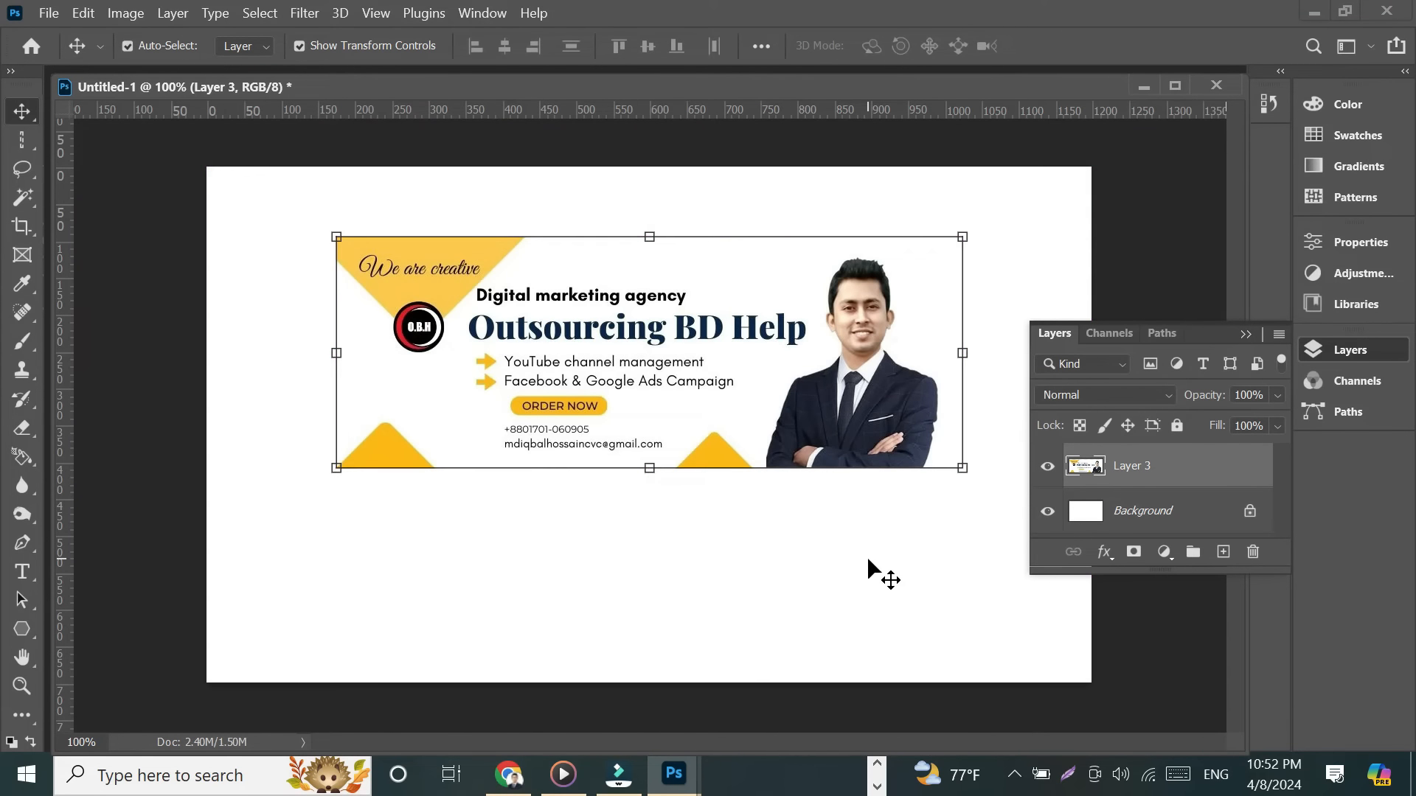
key(ctrl+z)
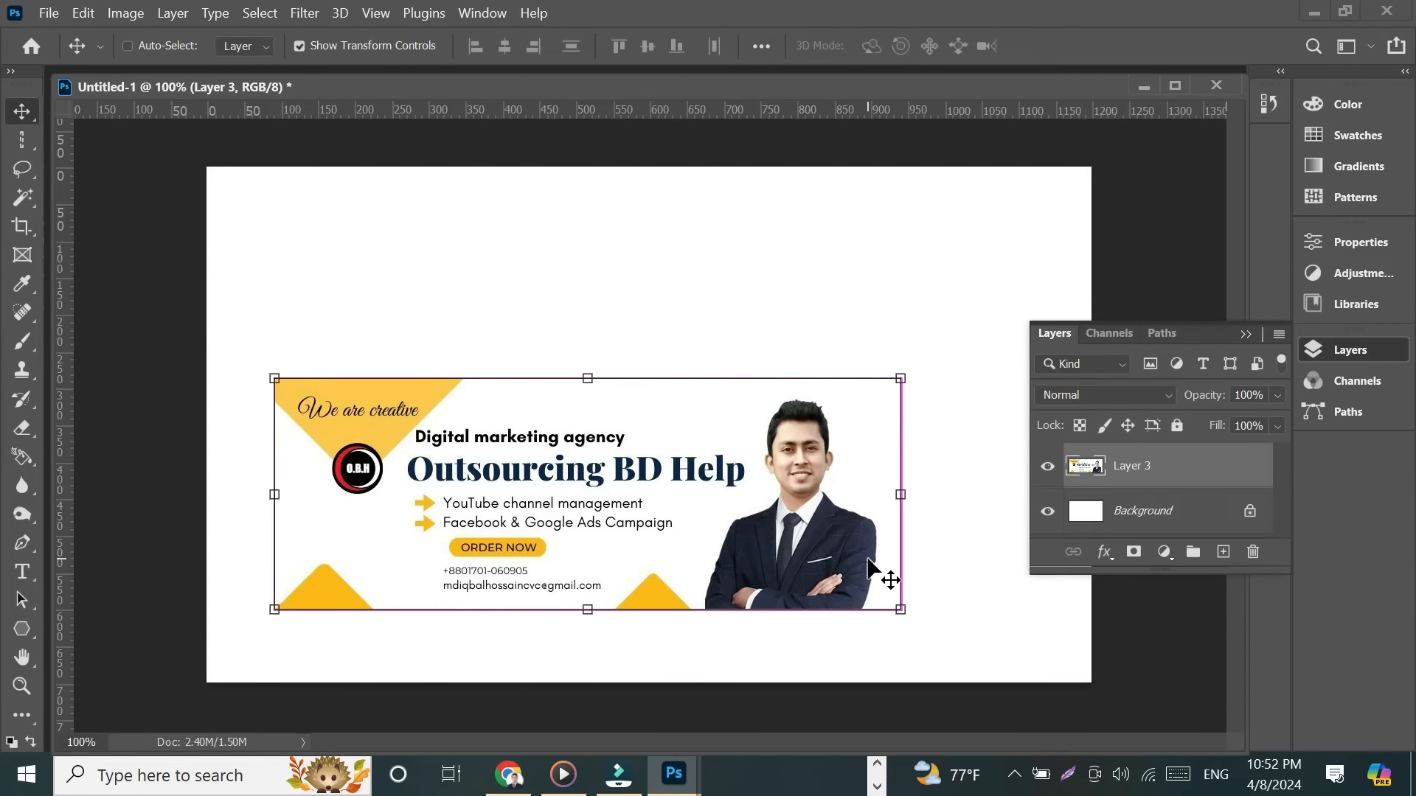
key(ctrl+z)
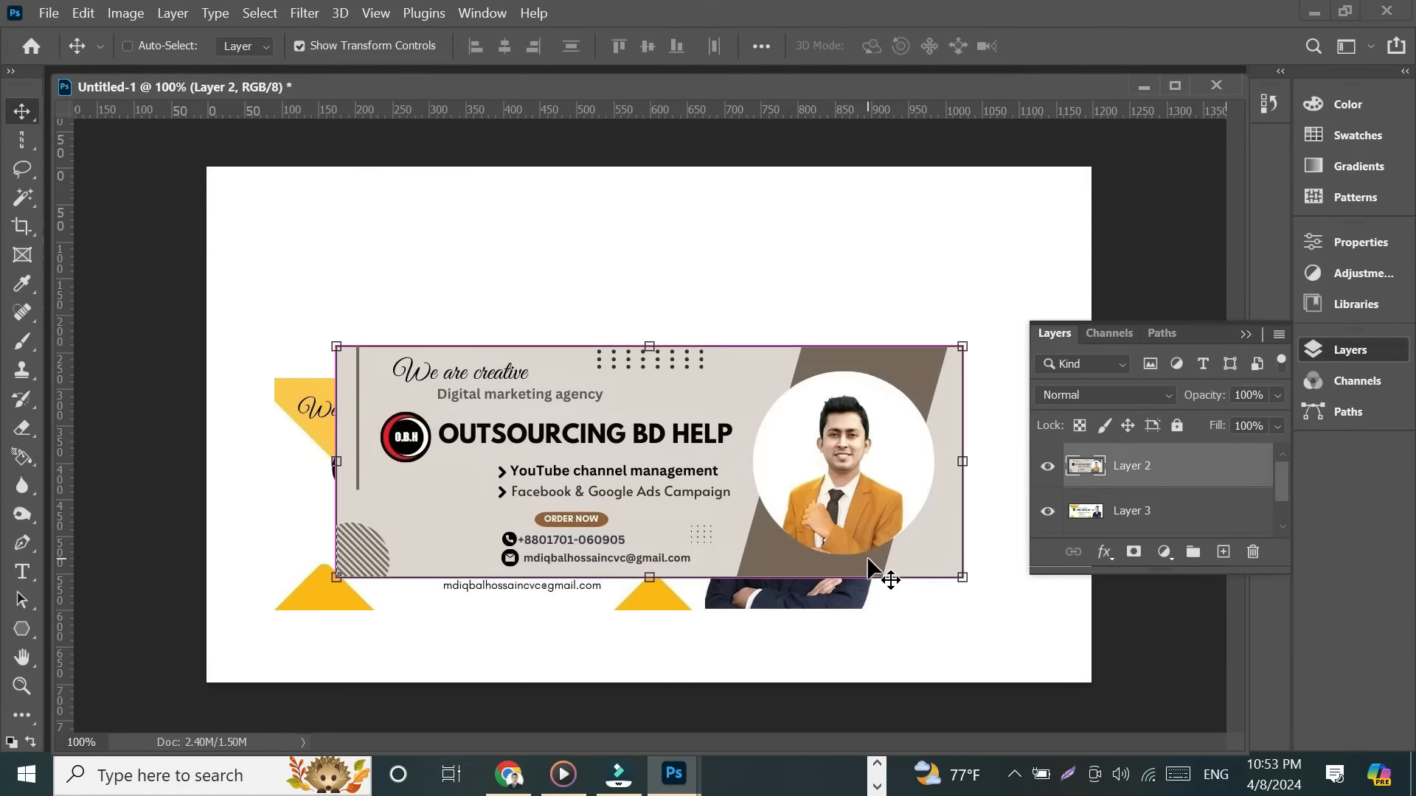
key(ctrl+z)
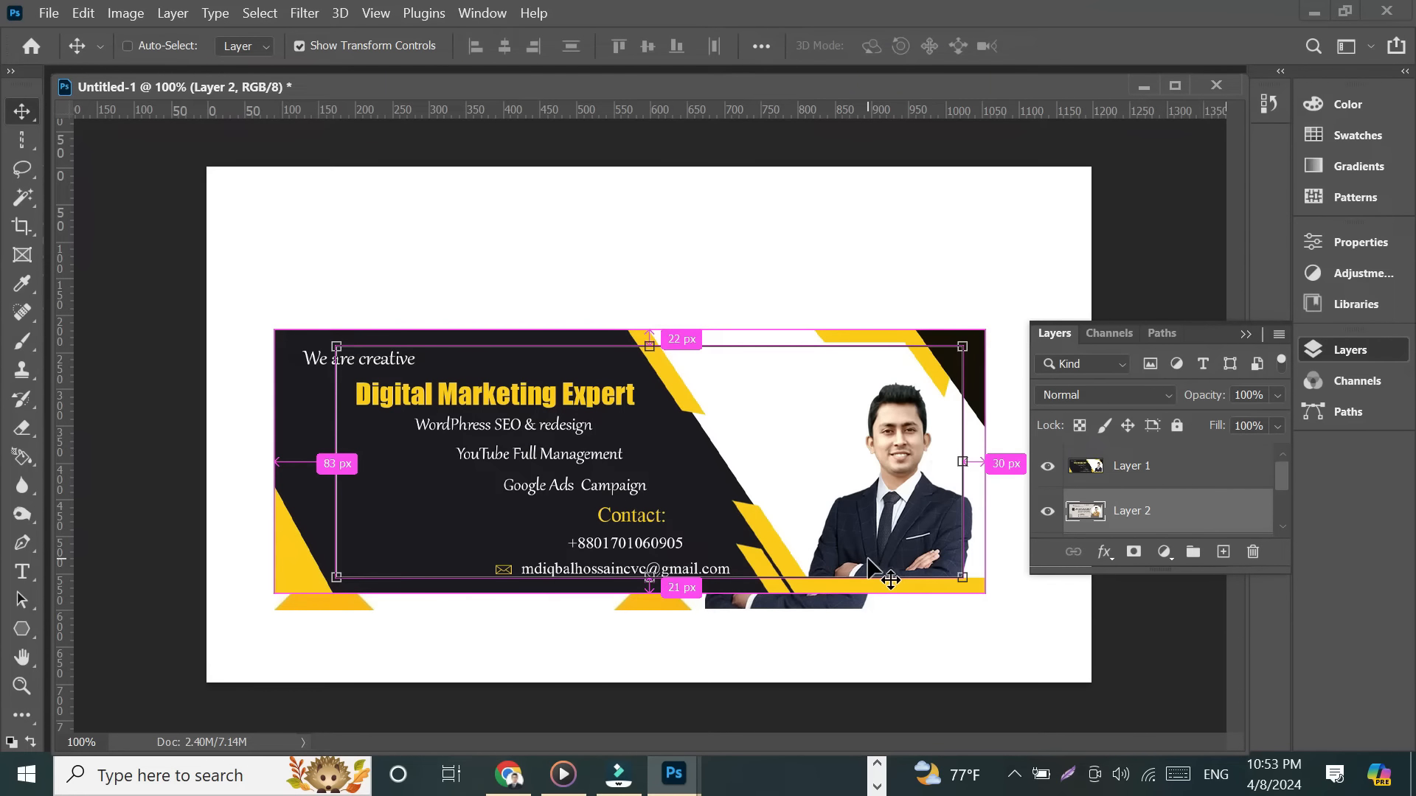
key(ctrl+z)
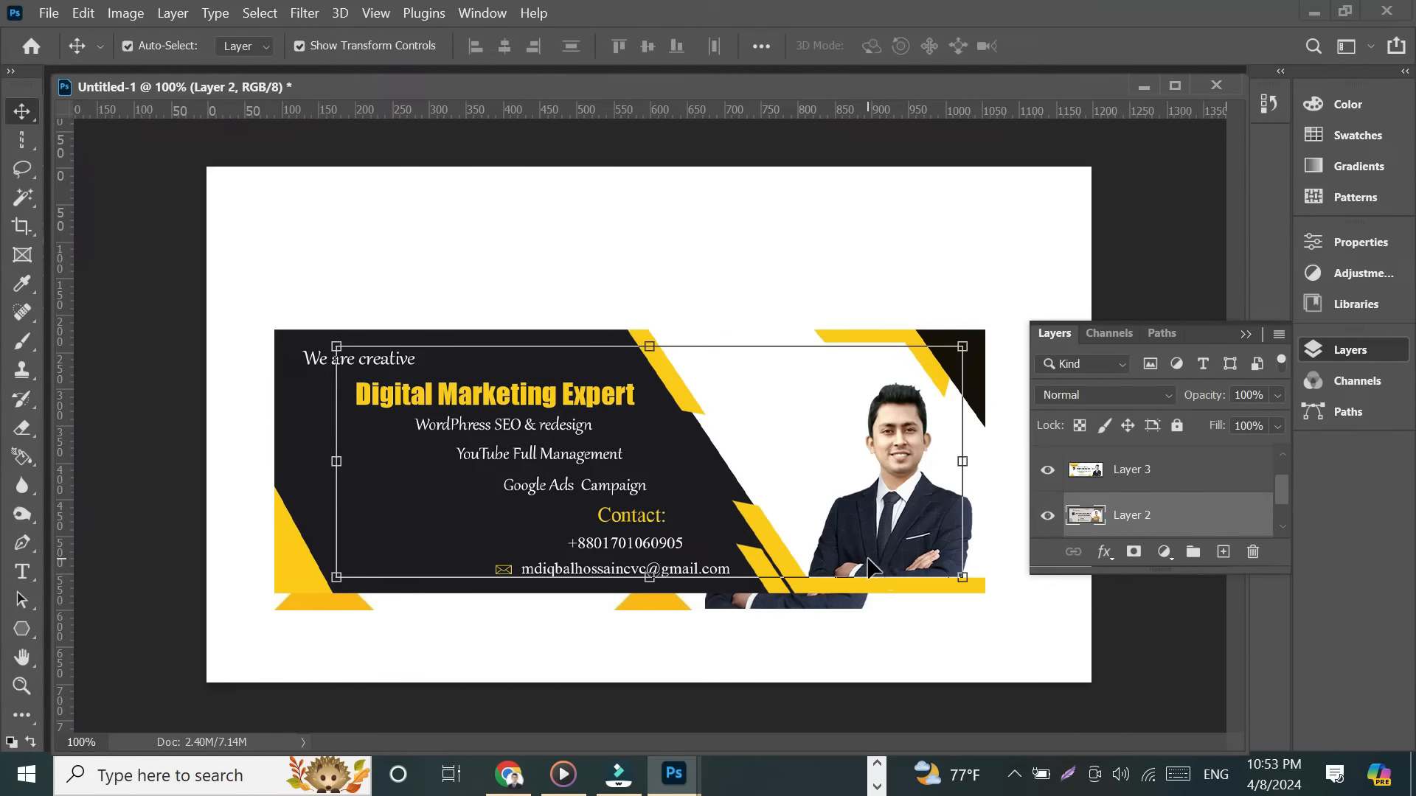
Move the dark Digital Marketing Expert banner down to the canvas's lower edge, and delete its layer, Layer 1.
drag(834, 454, 844, 564)
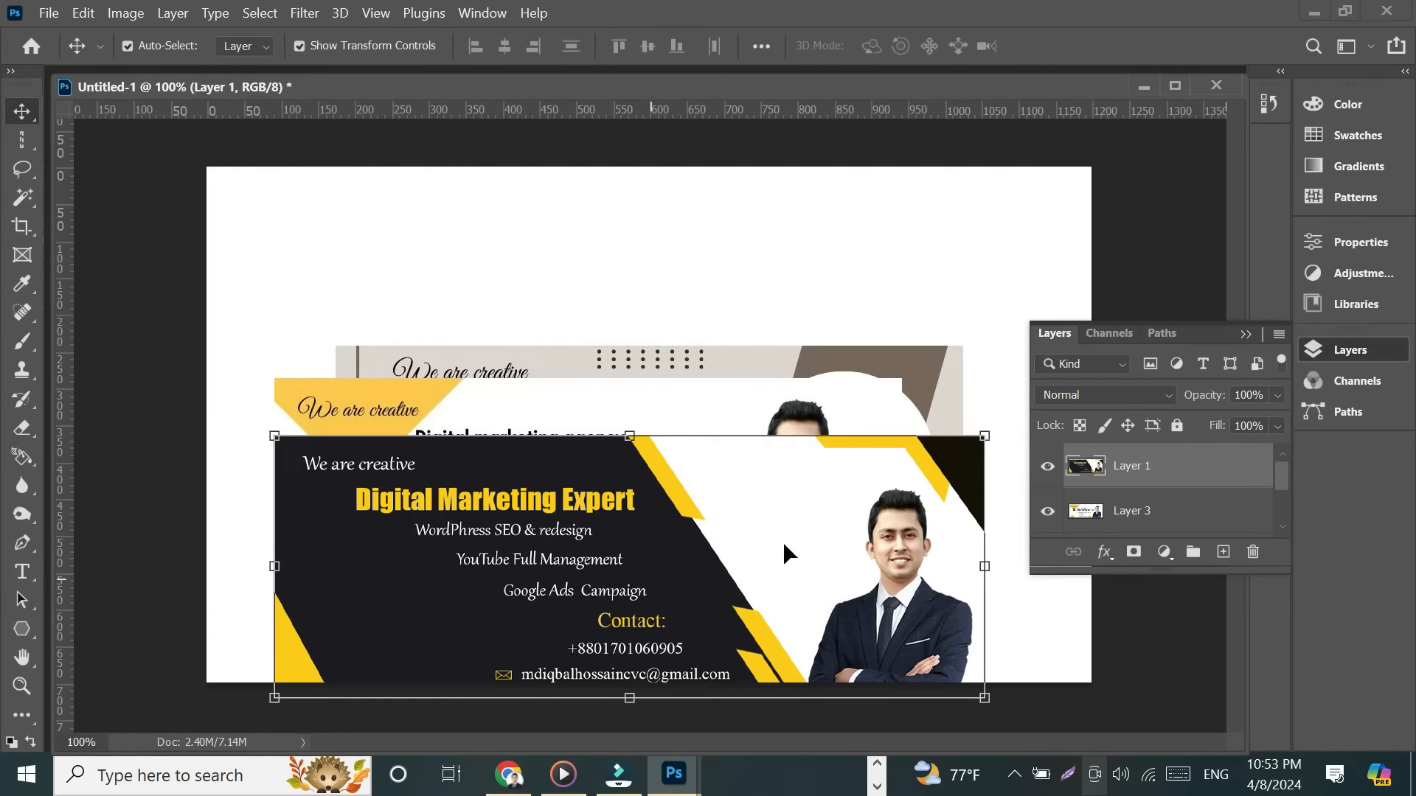
click(812, 513)
click(1252, 553)
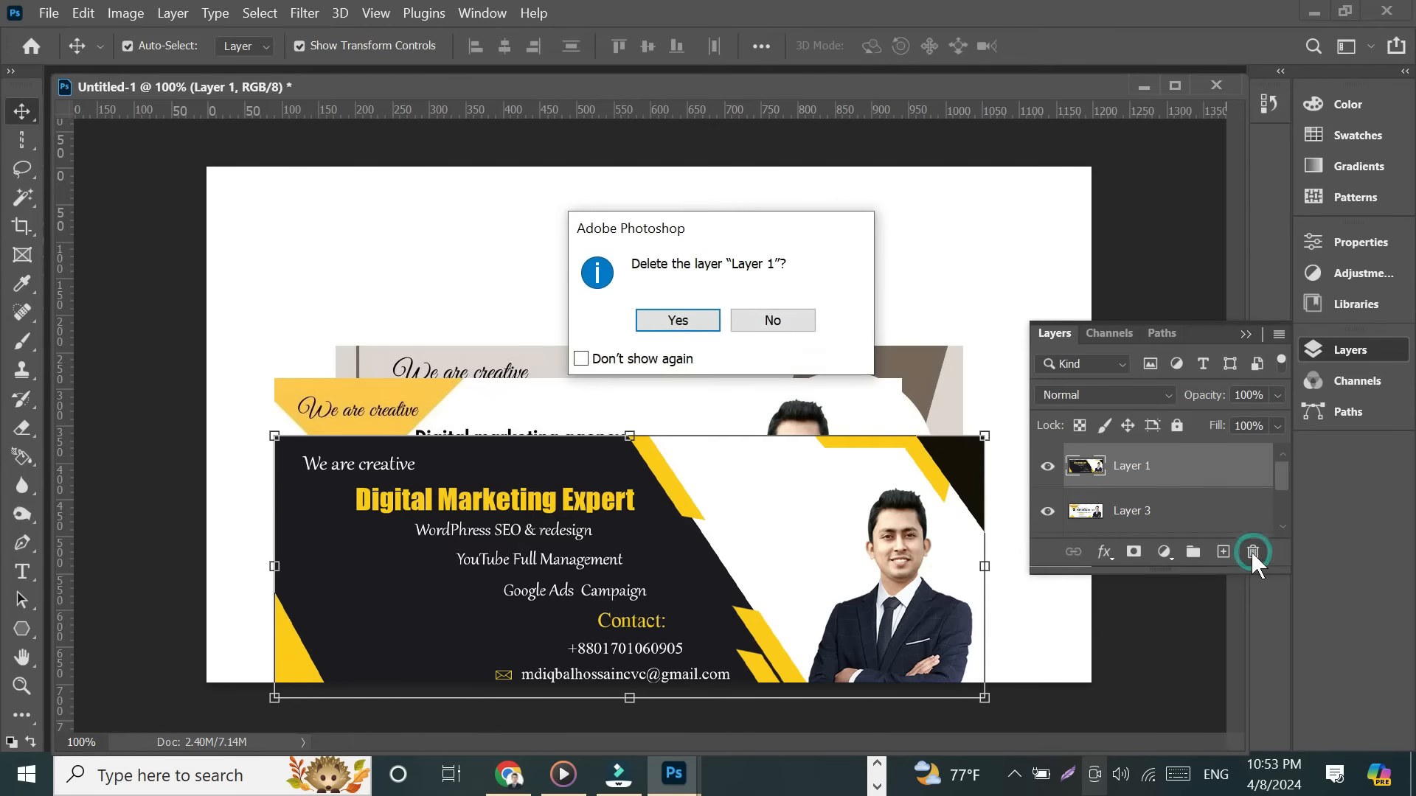
click(676, 319)
Delete Layer 3 with the white banner and Layer 2 with the beige banner from the document.
click(1129, 466)
click(1252, 553)
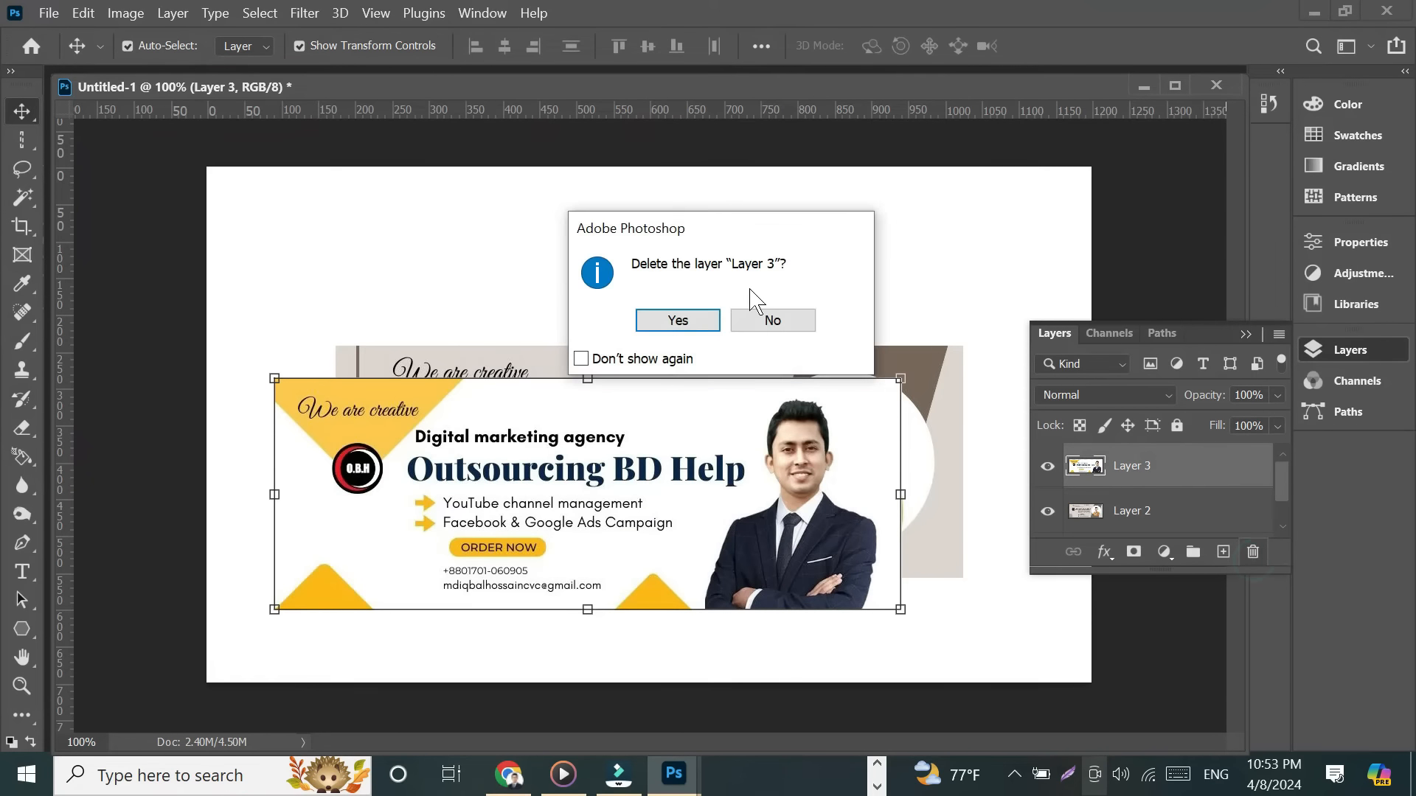
click(678, 320)
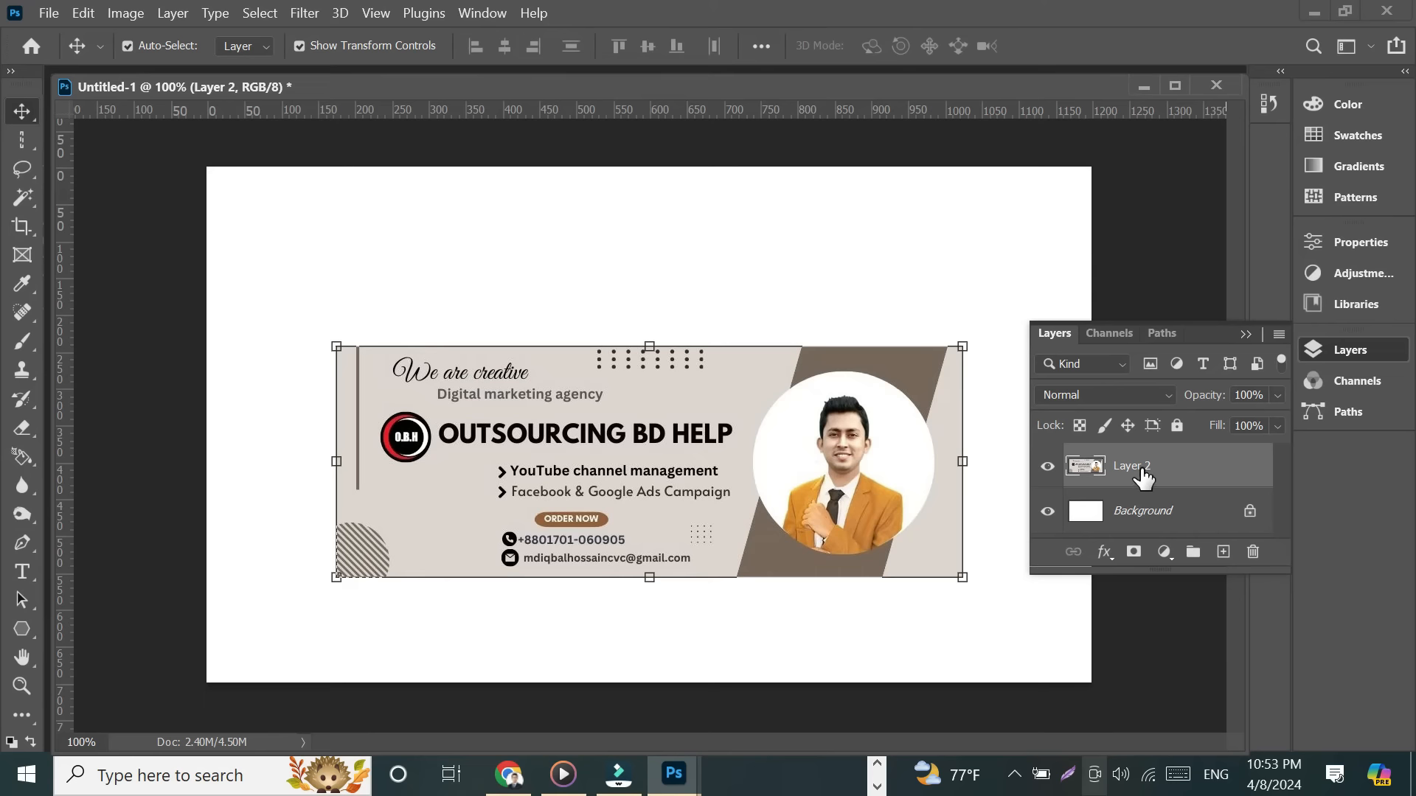
click(1254, 553)
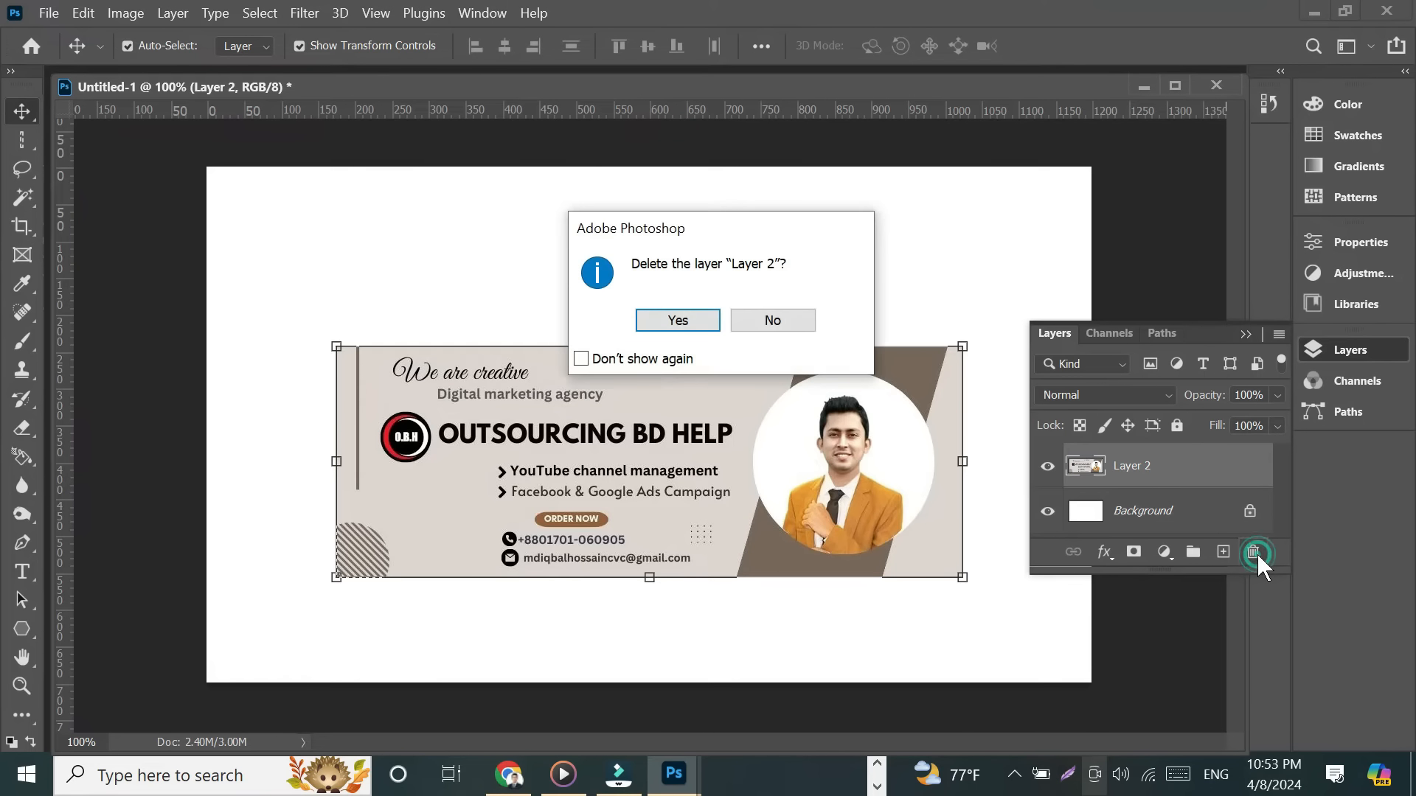
click(686, 322)
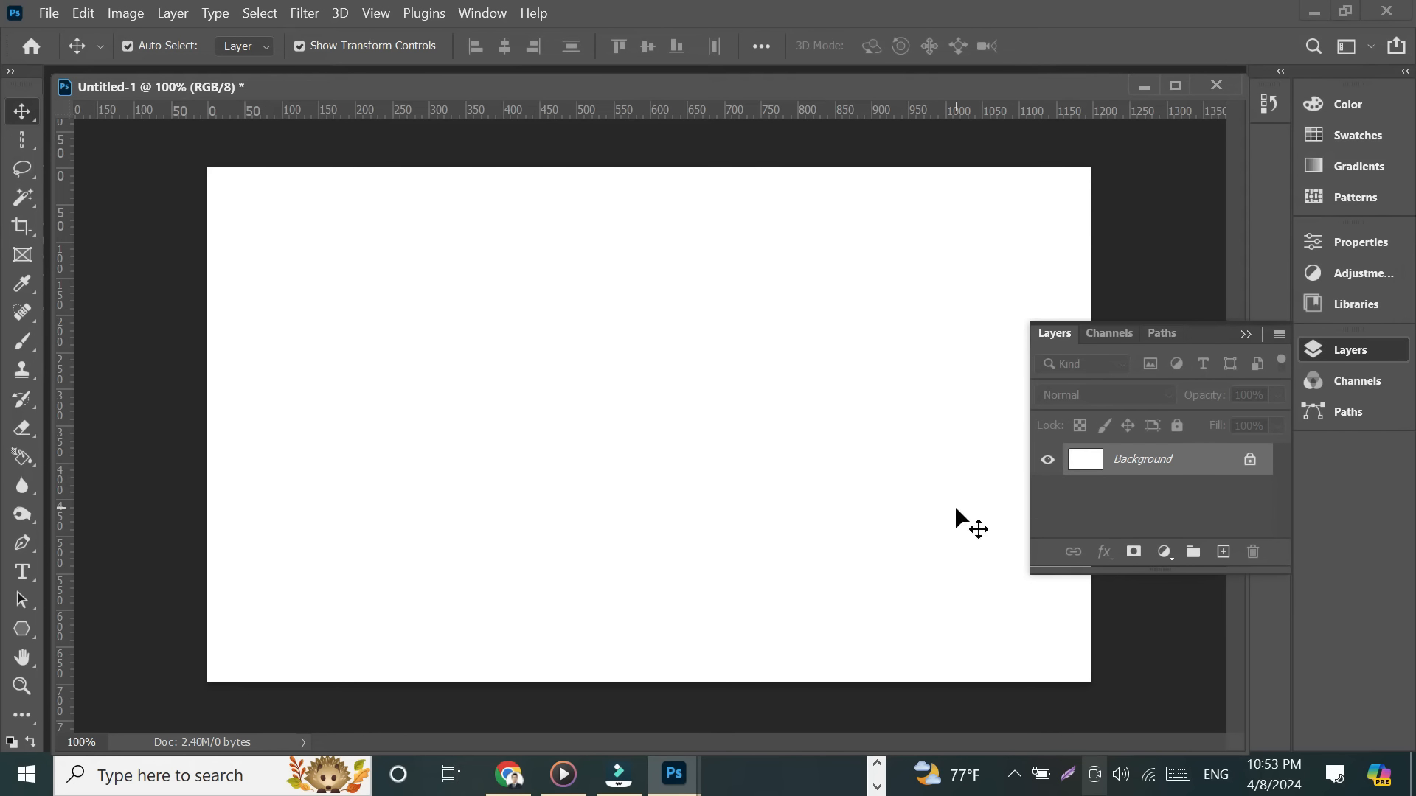
Undo the deletions of Layer 2 and Layer 3, including a trial move of the beige banner.
key(ctrl+v)
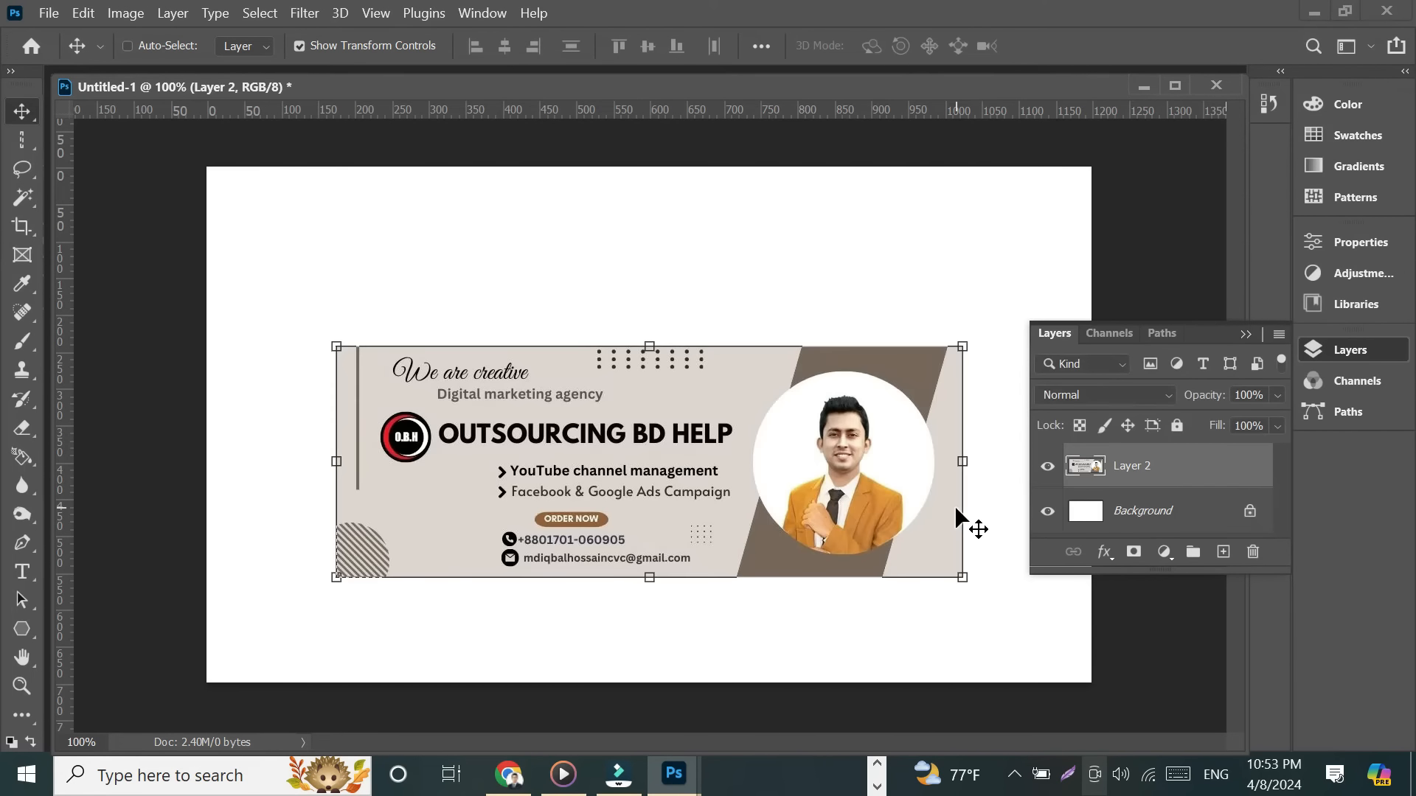
drag(594, 435, 559, 376)
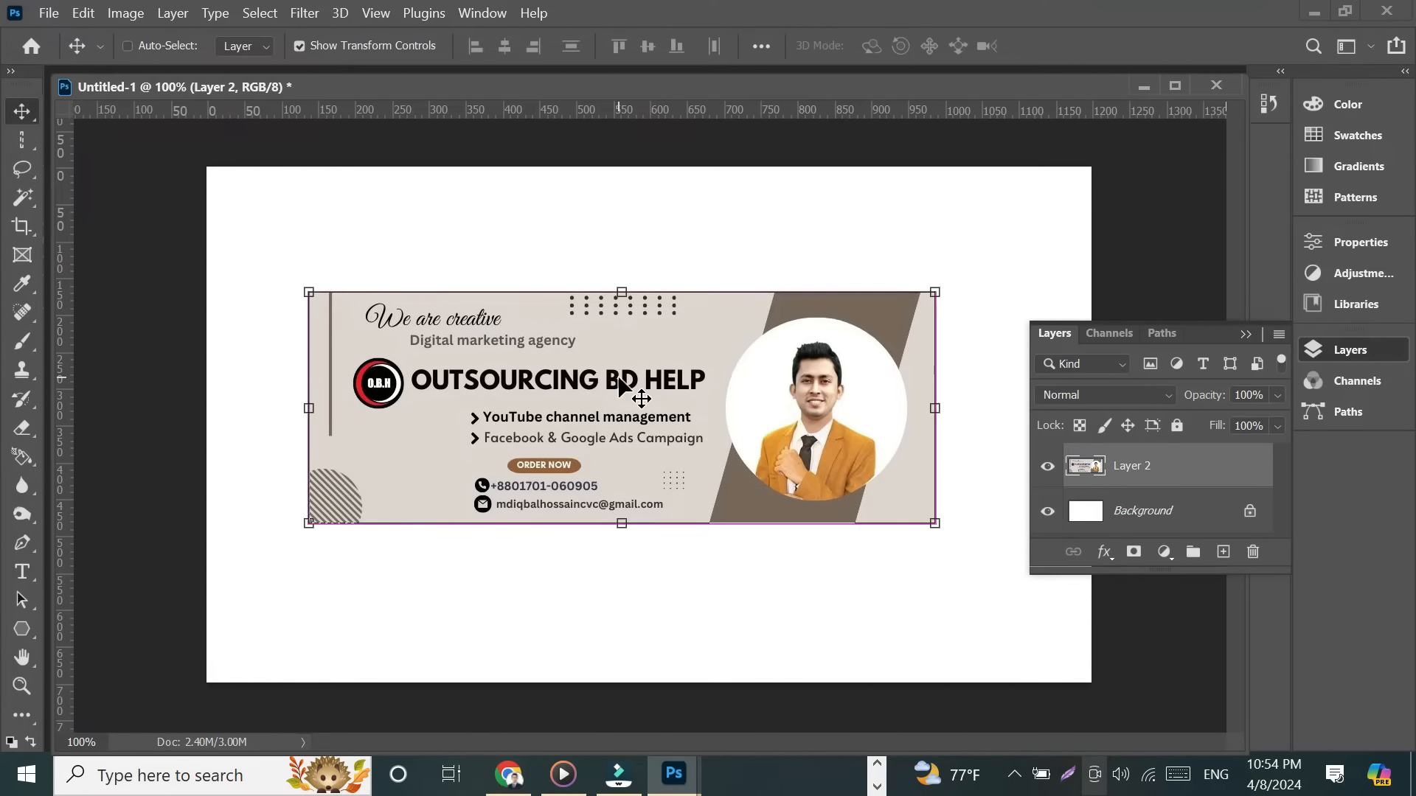
key(ctrl+z)
key(ctrl+v)
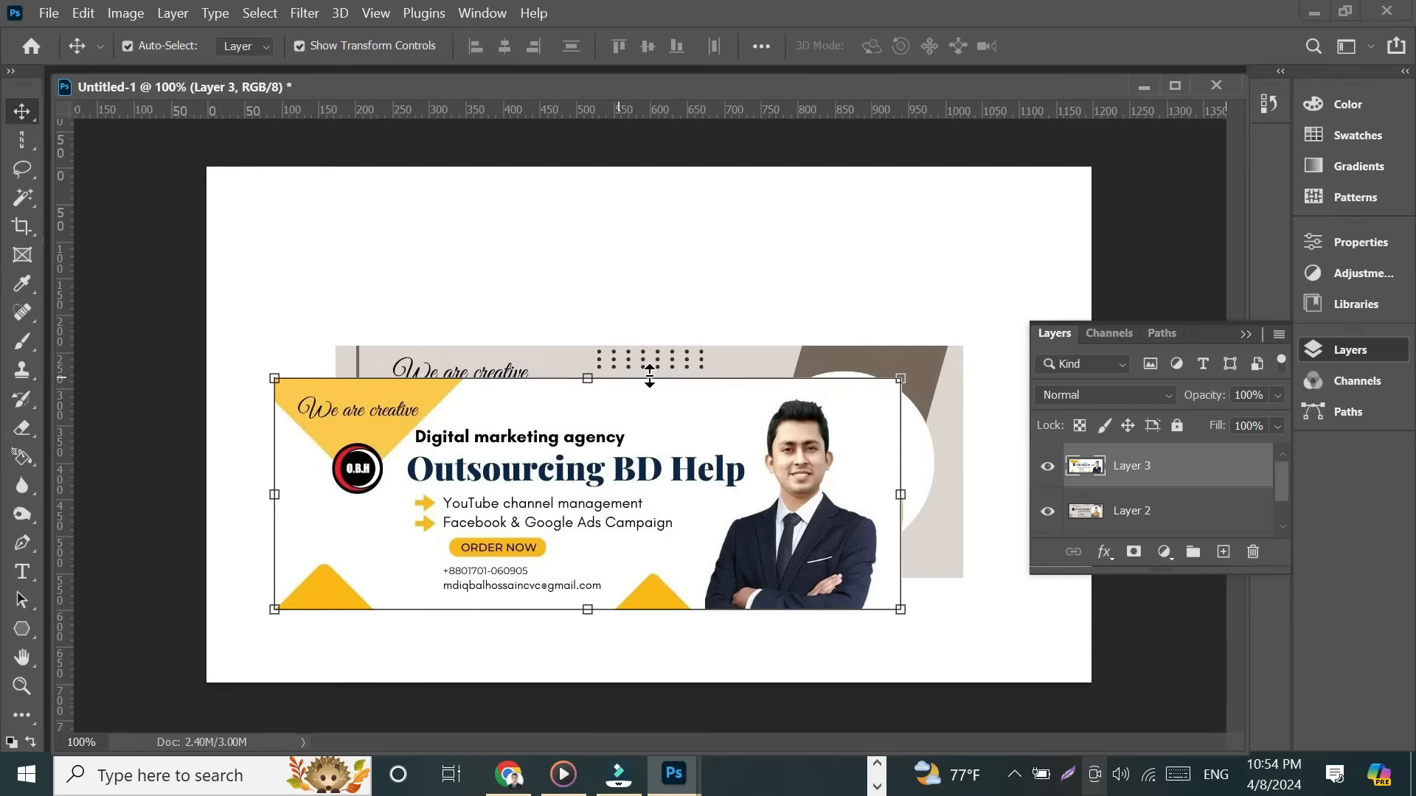
Move the beige banner into the upper-left corner of the canvas and place the white banner overlapping its lower part.
key(ctrl+t)
drag(615, 445, 602, 517)
key(Return)
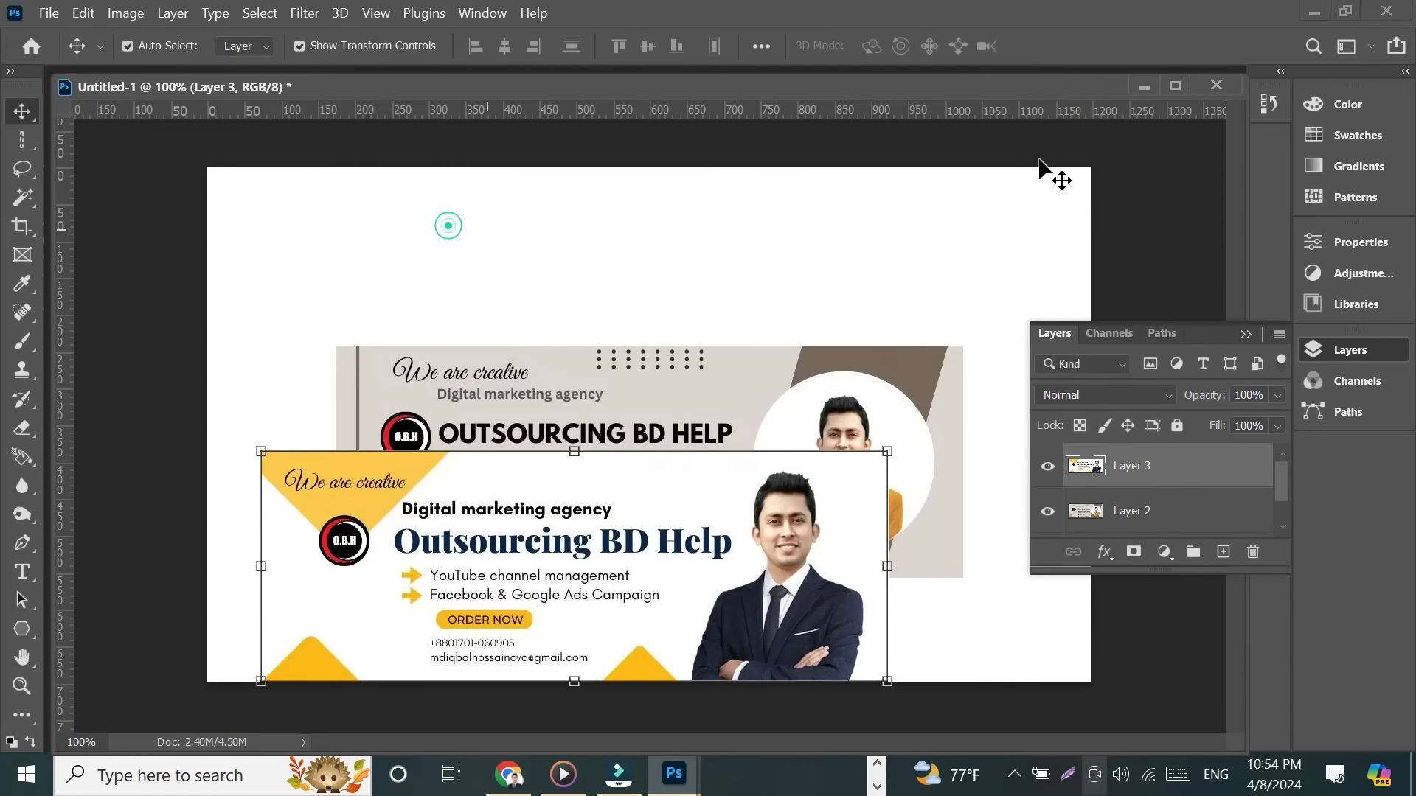
drag(613, 379, 500, 241)
drag(524, 521, 578, 379)
drag(620, 294, 649, 310)
drag(439, 292, 392, 239)
drag(671, 475, 605, 546)
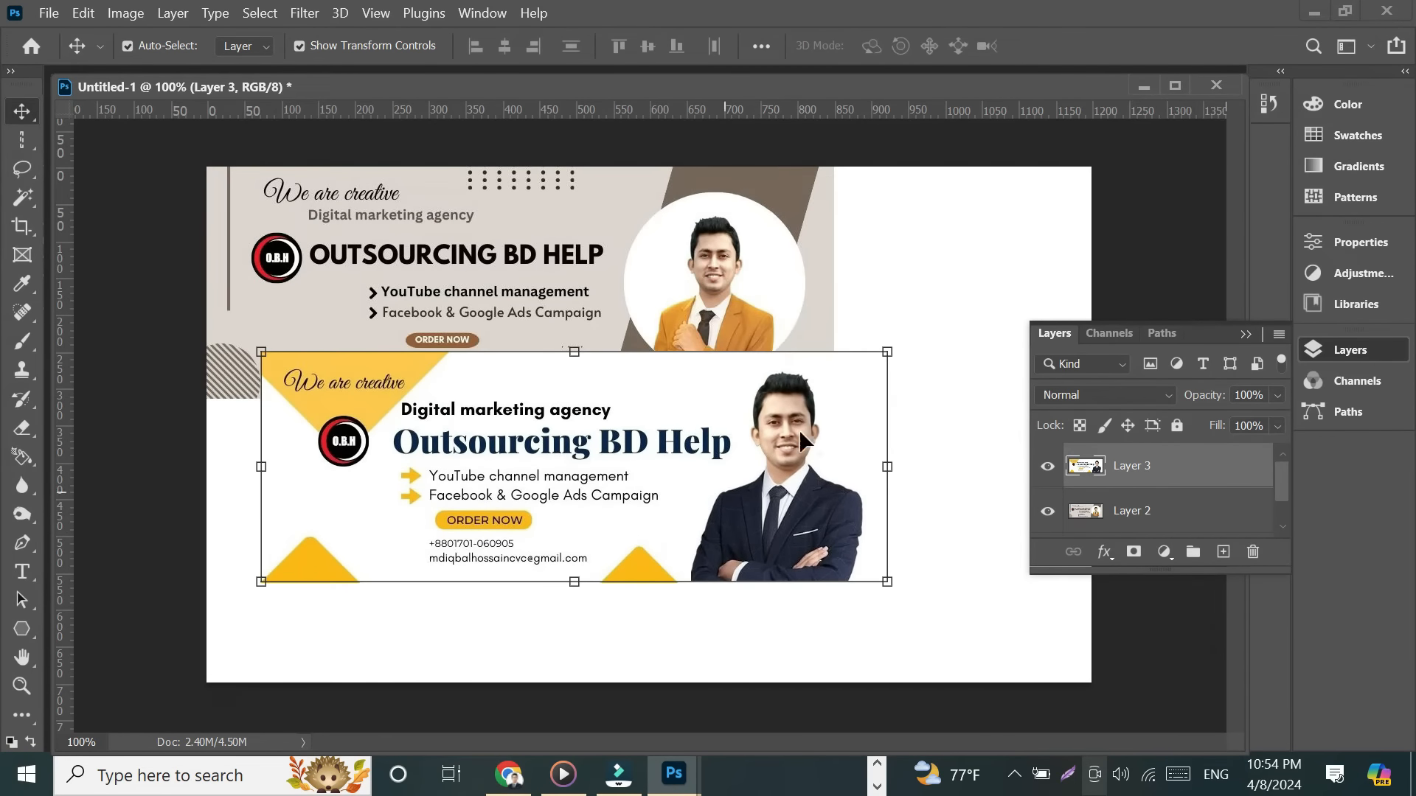
Lock all properties of Layer 2 with the beige banner, and move the white banner below it against the canvas's left edge.
click(618, 224)
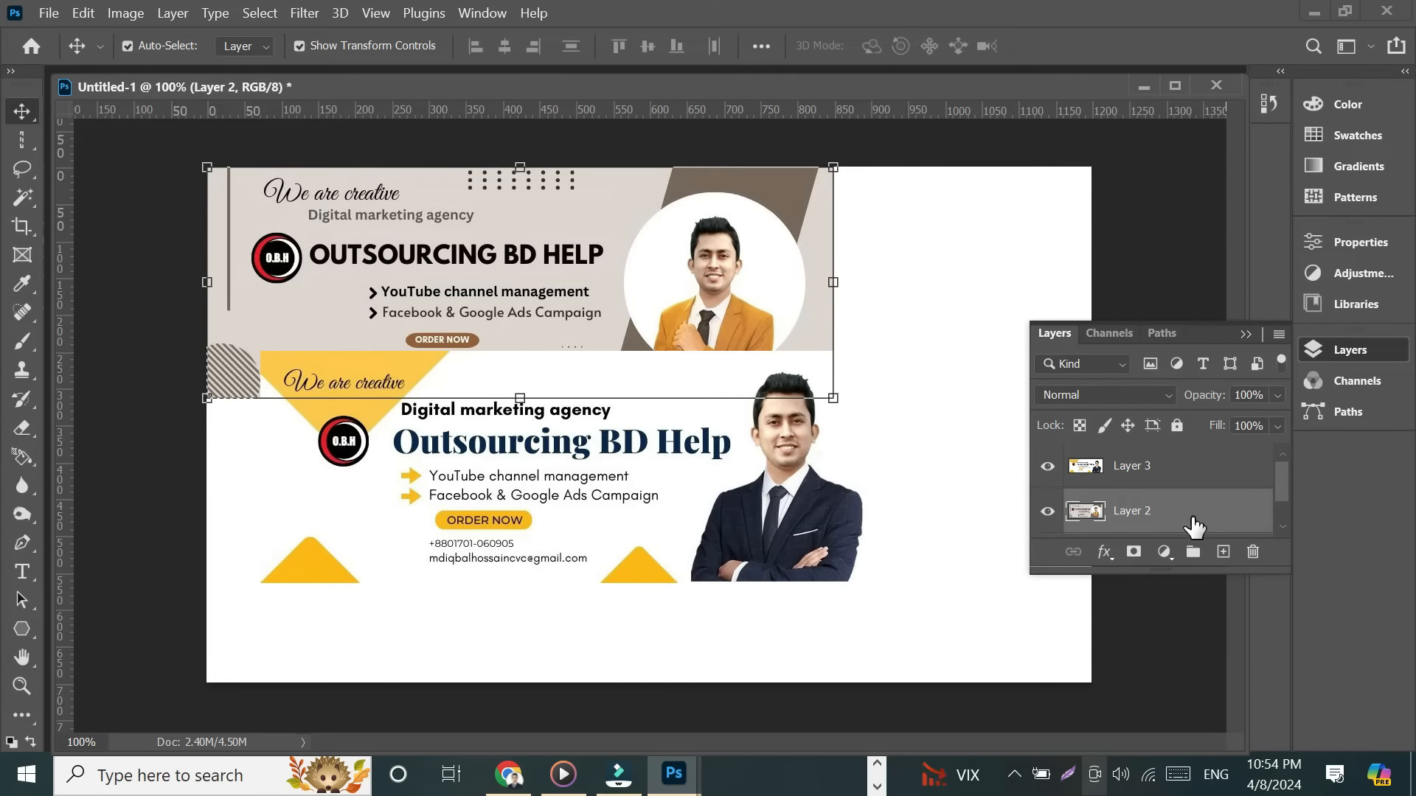
click(1177, 425)
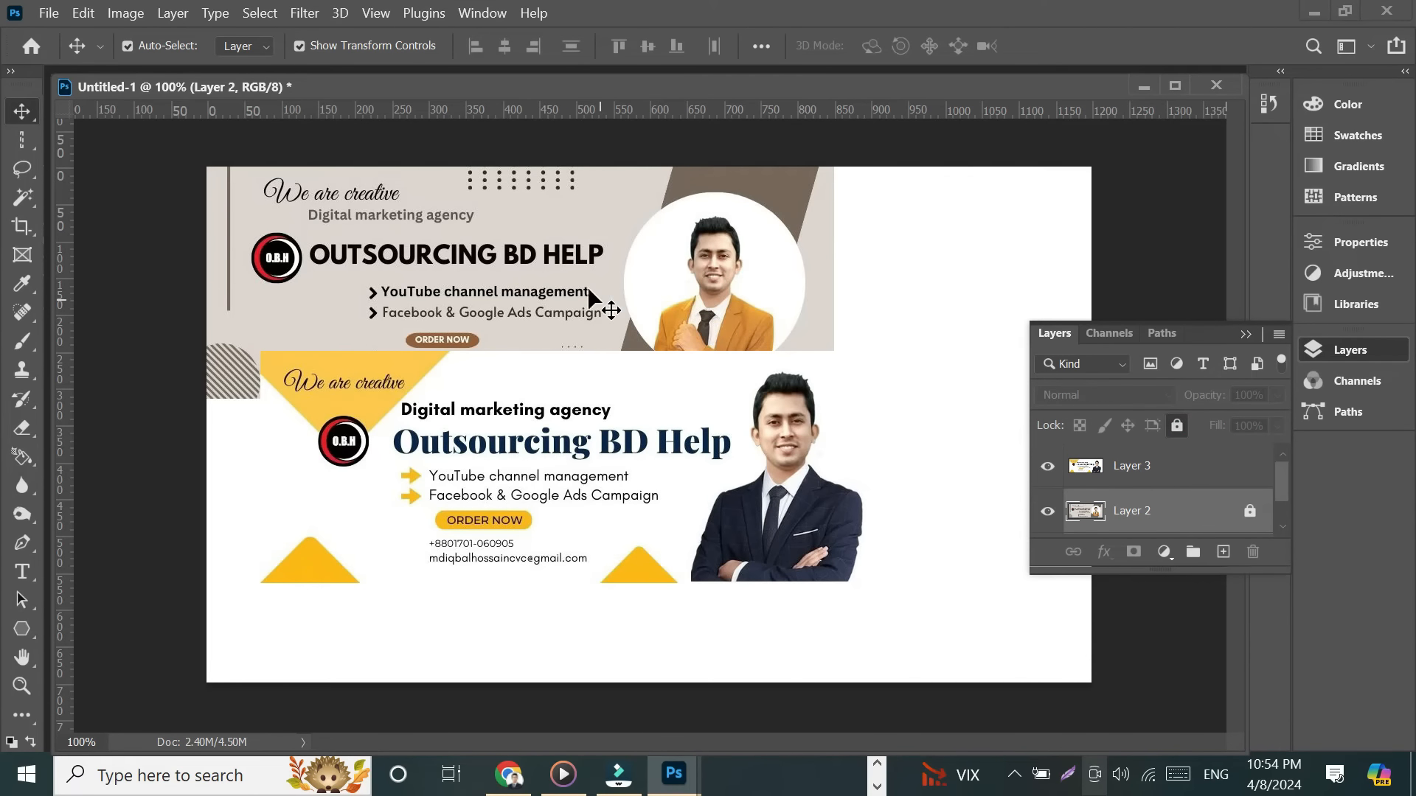
drag(590, 409, 537, 499)
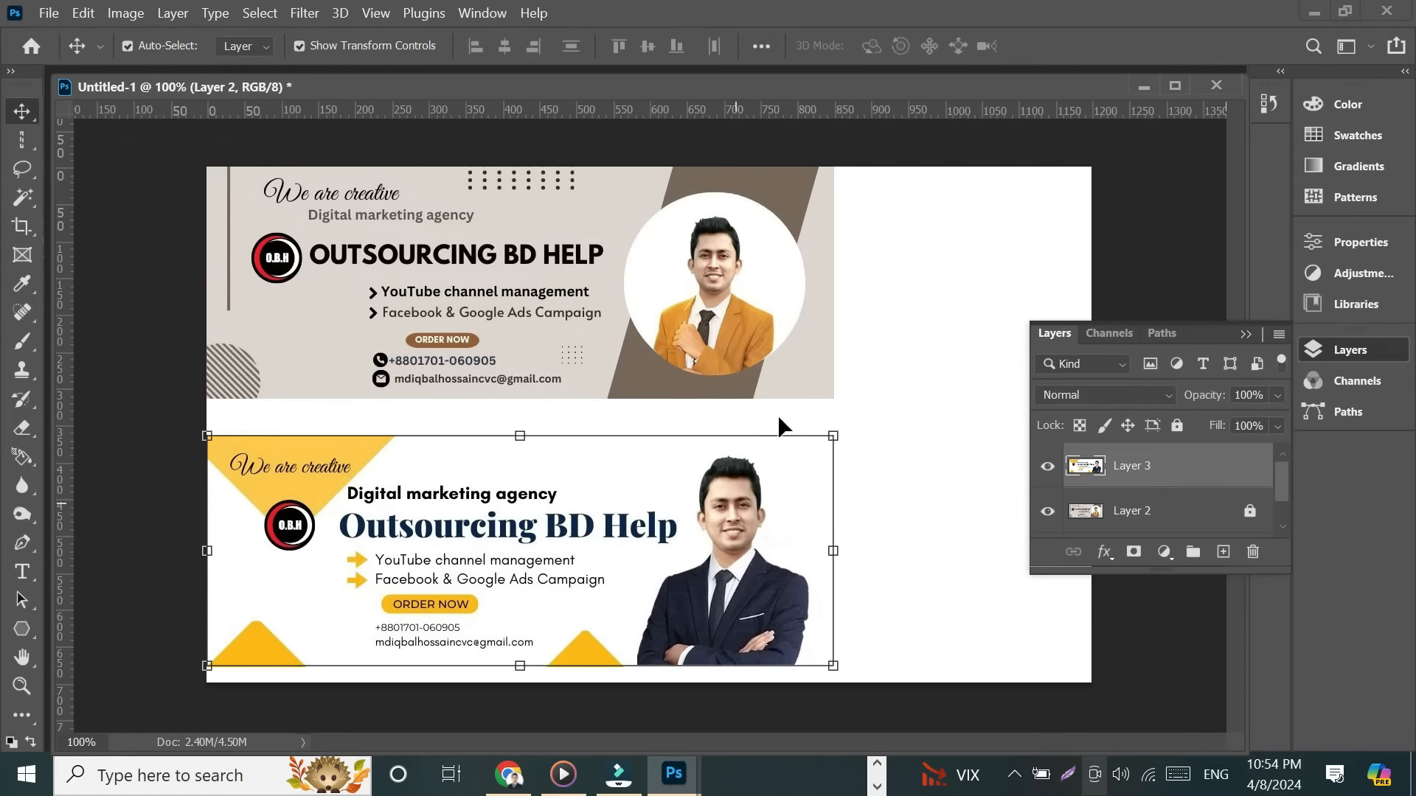
Try to move the locked beige banner, and shift the white banner horizontally to the right along the canvas.
drag(600, 256, 770, 385)
drag(649, 279, 760, 443)
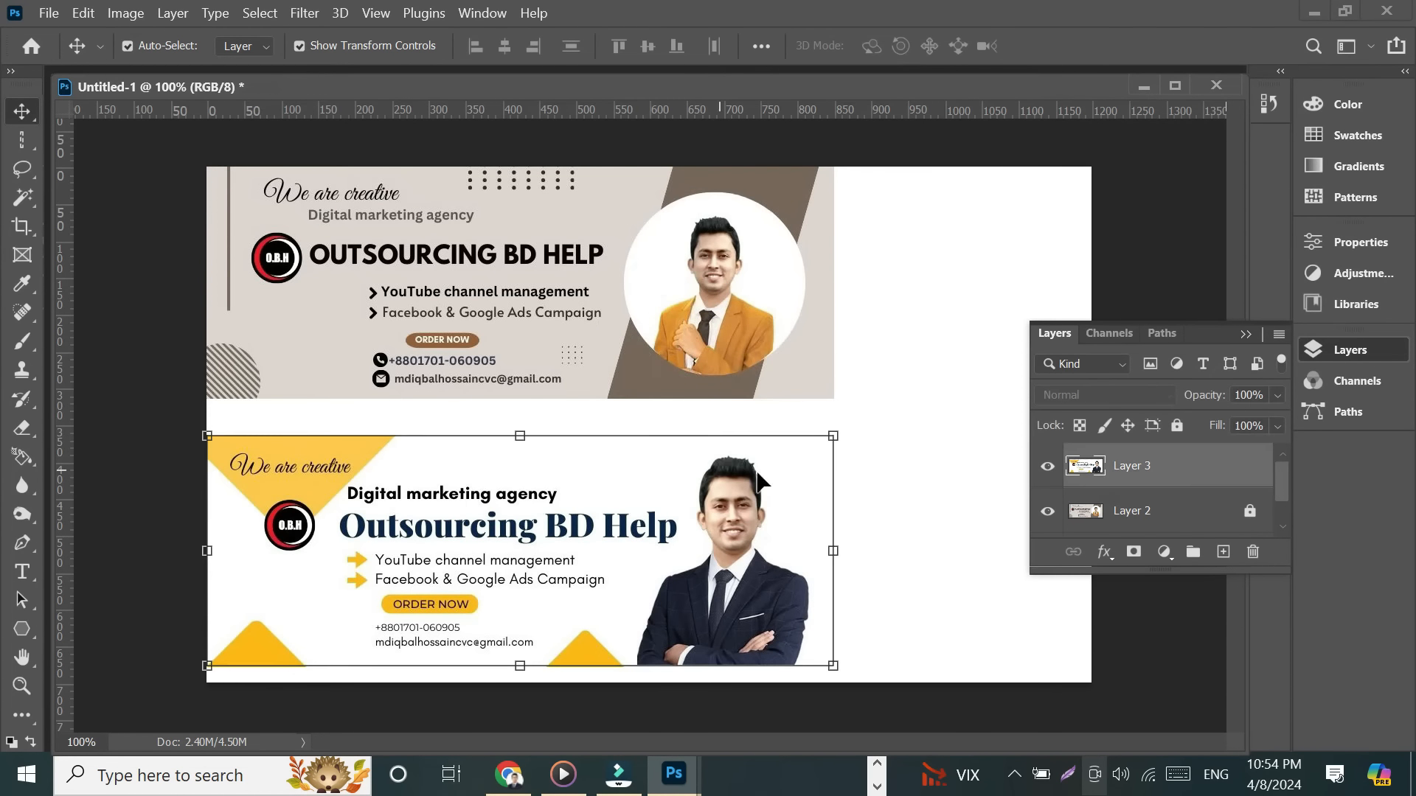
click(716, 276)
drag(623, 532, 699, 532)
drag(632, 269, 695, 371)
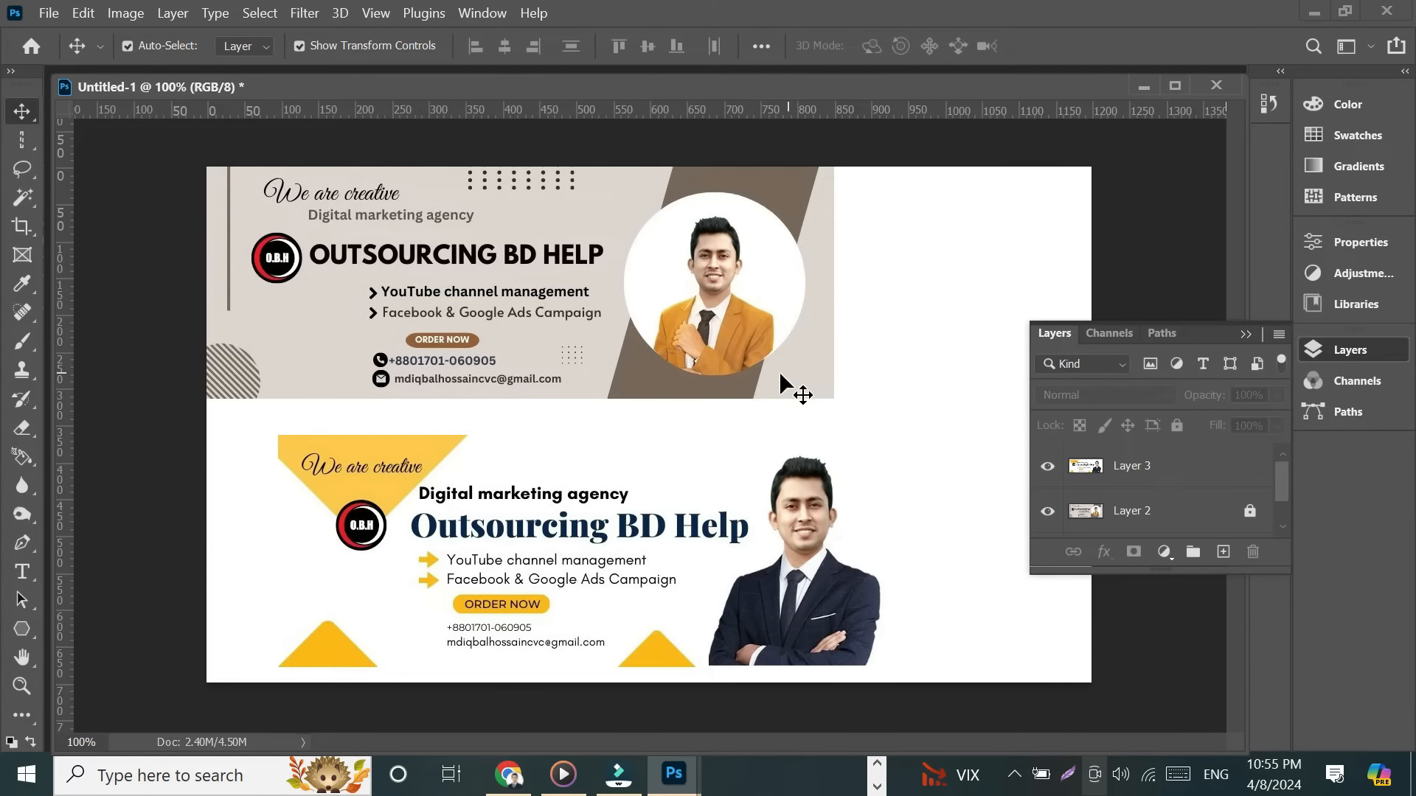
Unlock Layer 2 and move the beige banner down and right, just above the white banner.
click(1251, 514)
drag(557, 287, 609, 338)
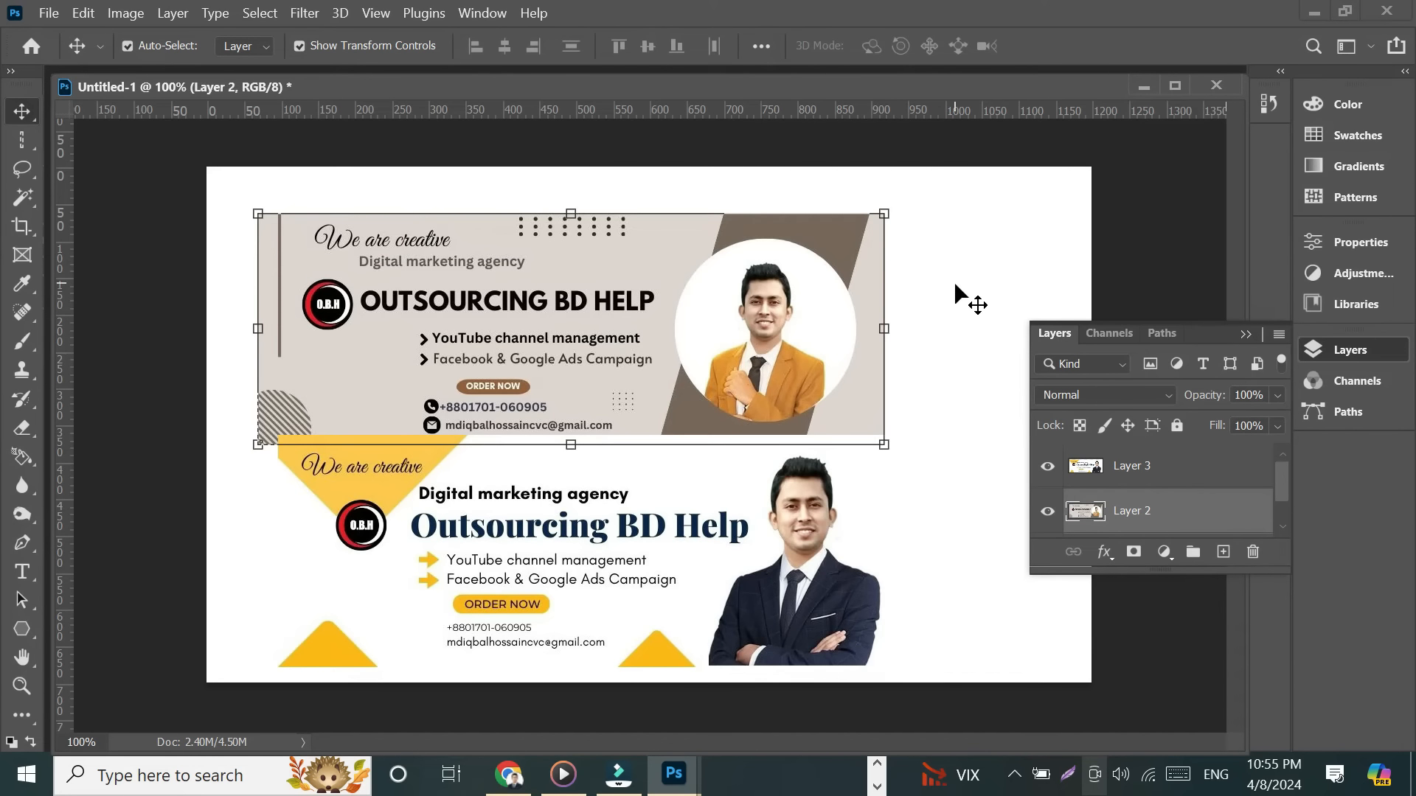
Delete Layer 2 and Layer 3 with their banners, leaving only the Background layer.
scroll(1210, 521, down, 1)
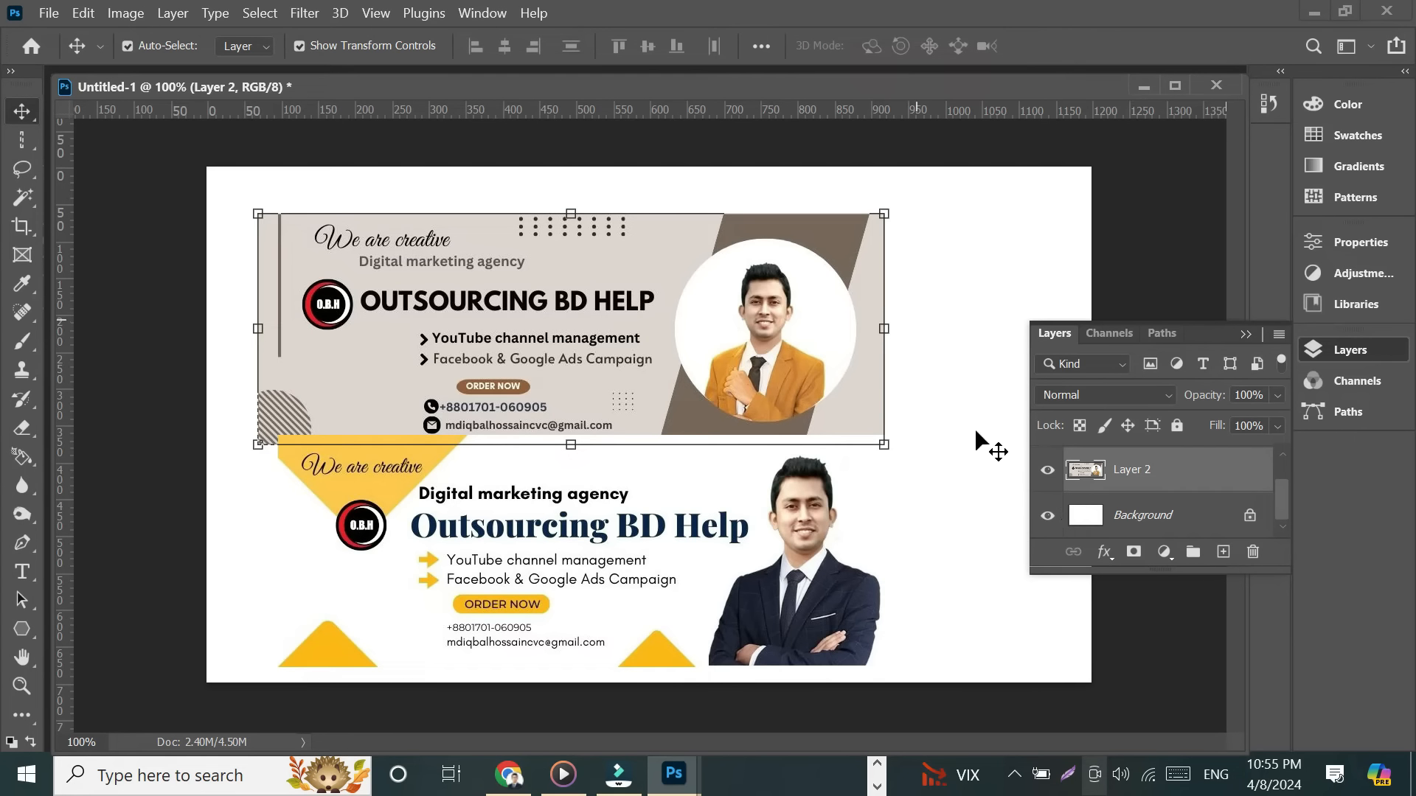
click(720, 309)
drag(1171, 474, 1253, 552)
drag(1122, 466, 1253, 553)
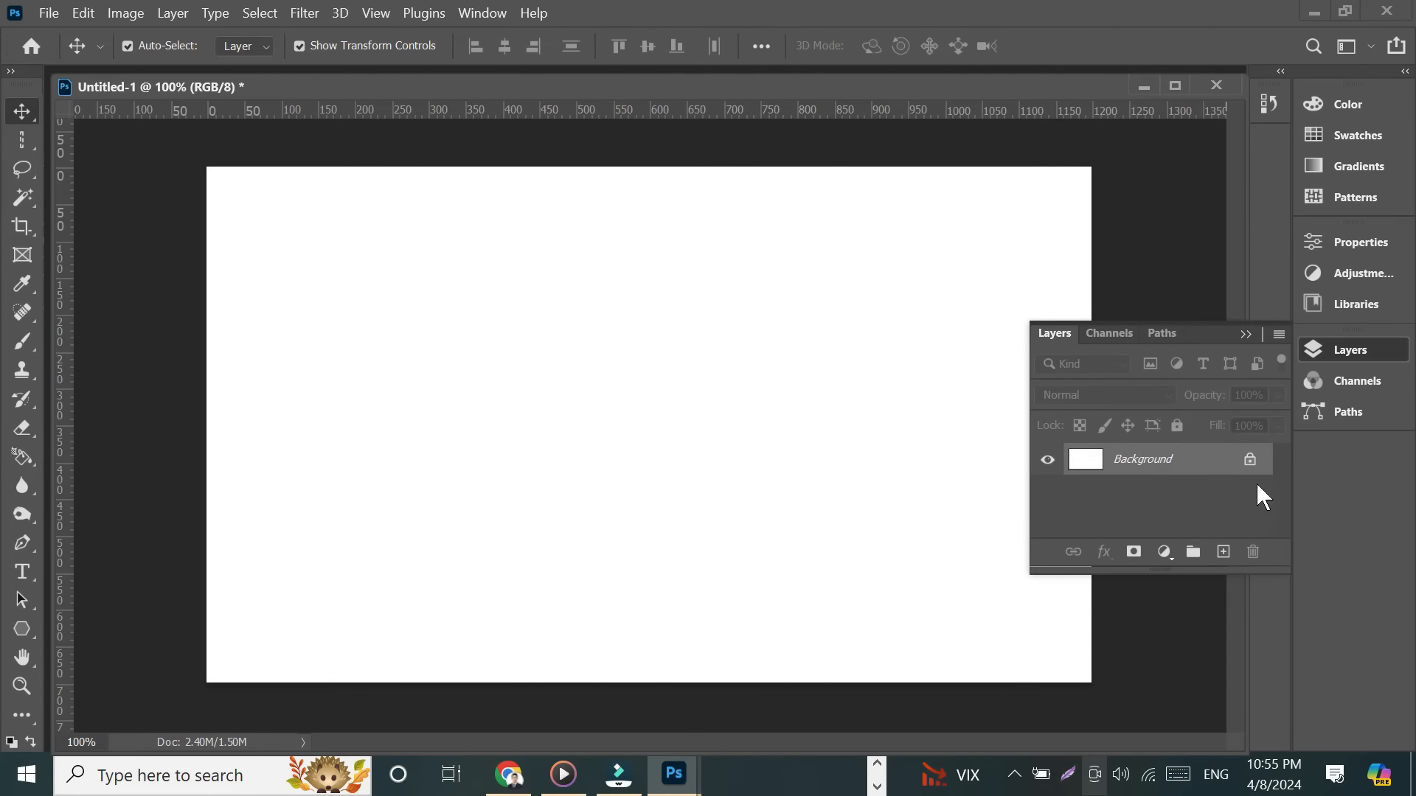
Unlock the Background layer, test moving it down and left on the canvas, and undo that move.
drag(706, 382, 782, 382)
click(959, 371)
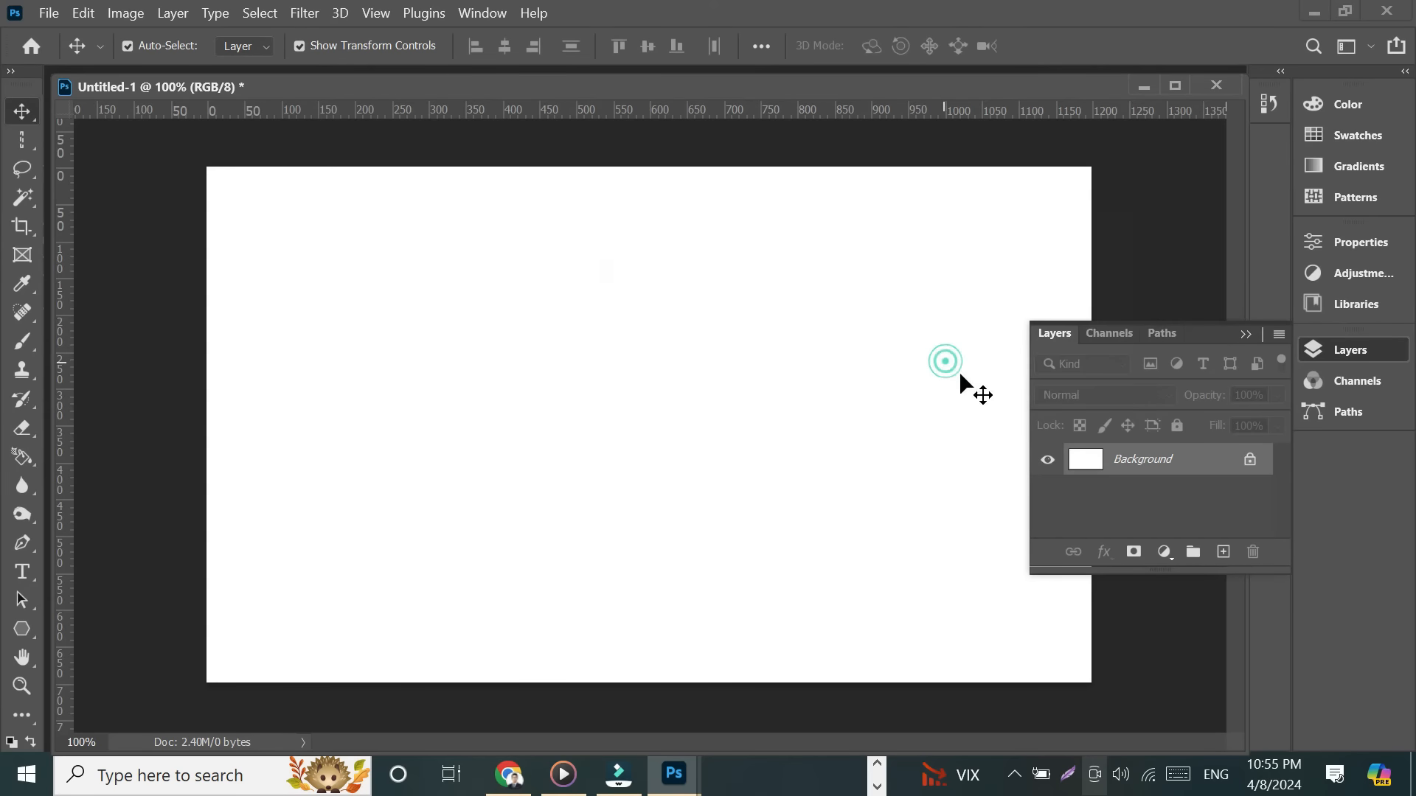
click(1250, 462)
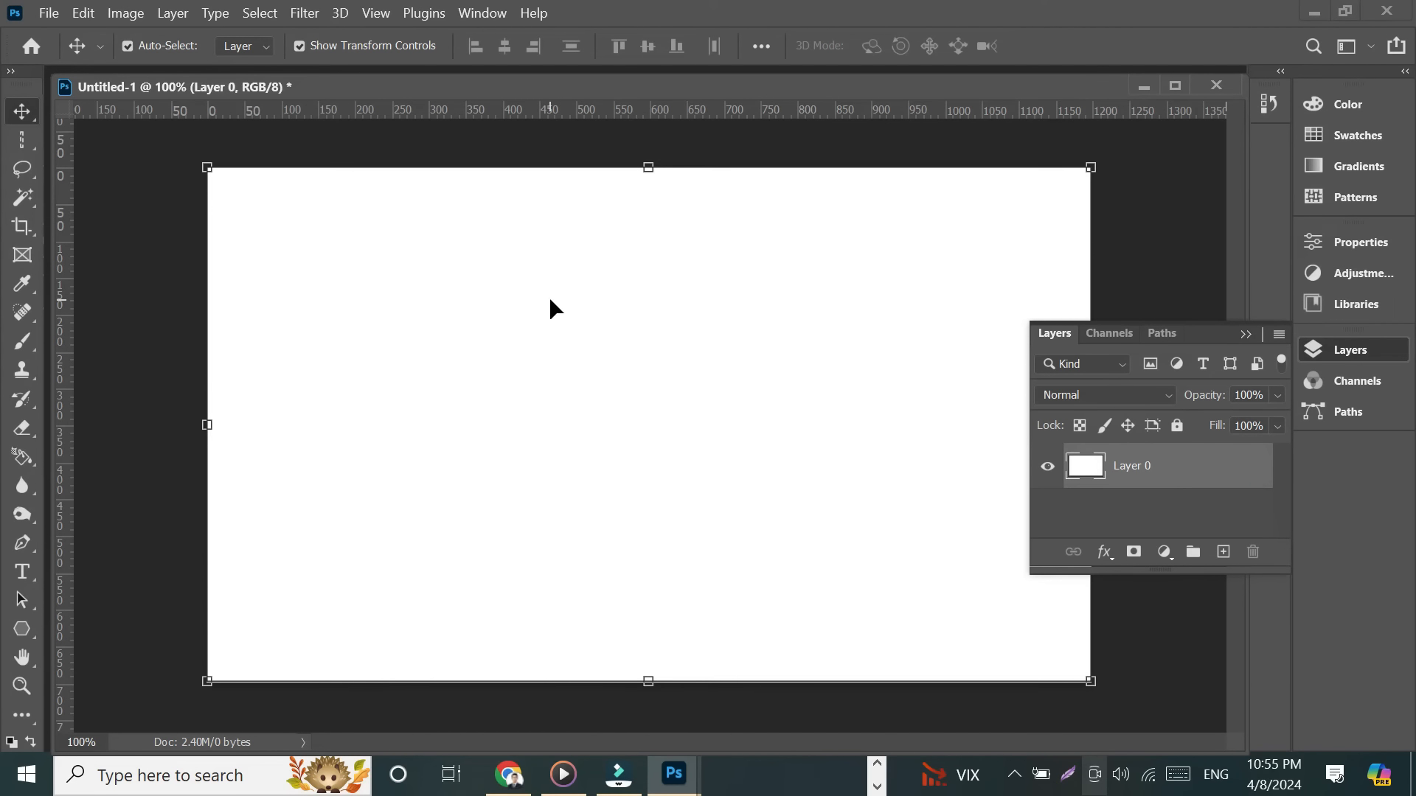
drag(550, 302, 503, 457)
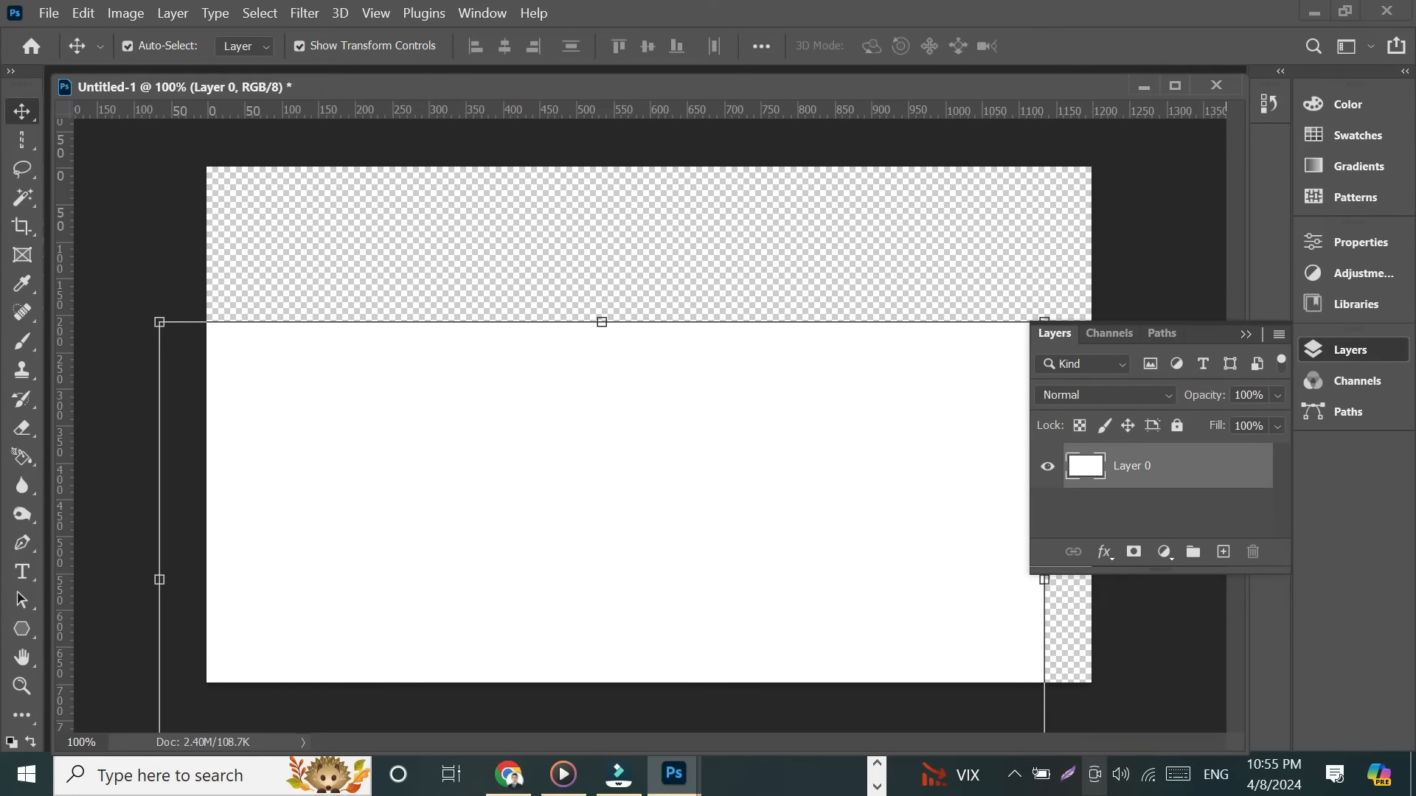
key(ctrl+z)
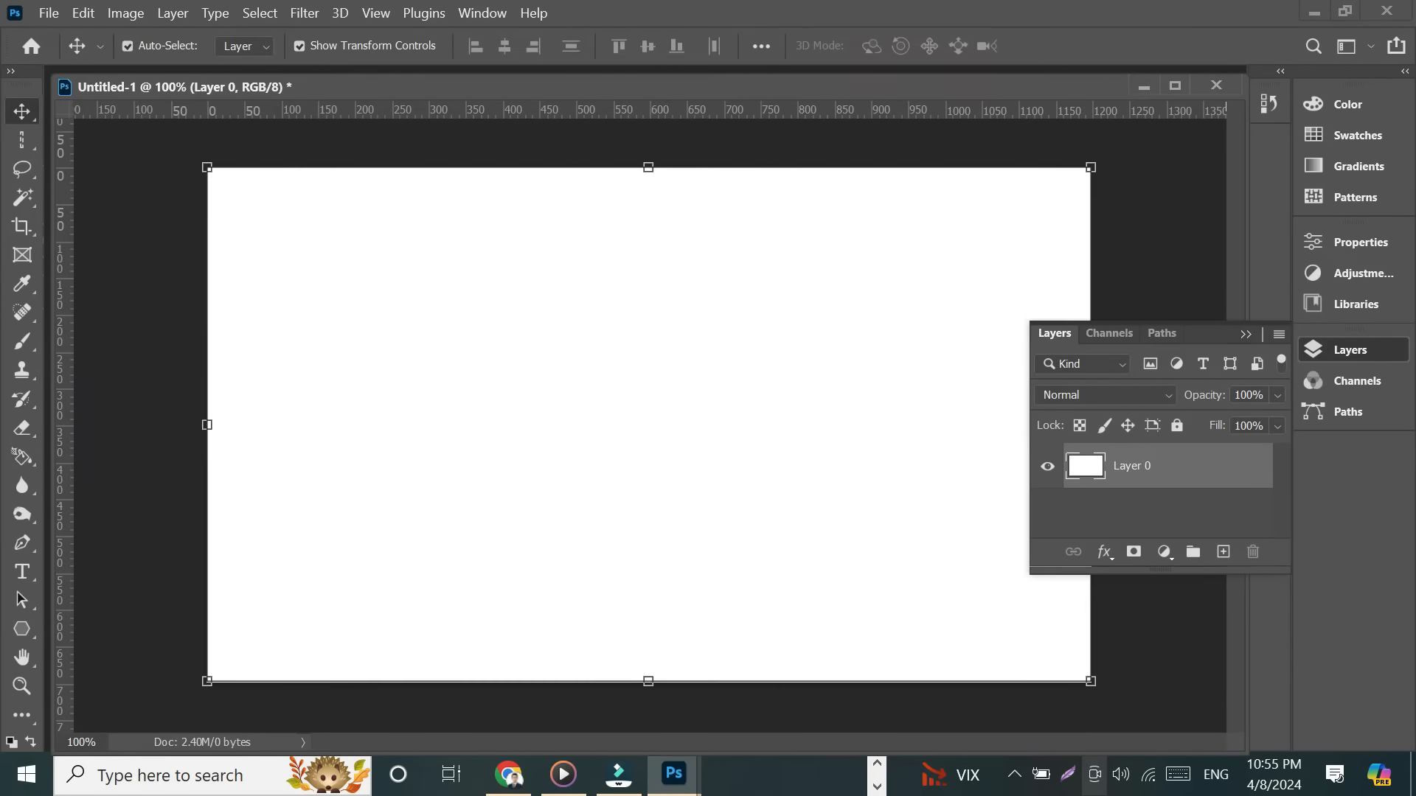
Lock all properties of Layer 0 and add a new empty layer above it.
click(1175, 424)
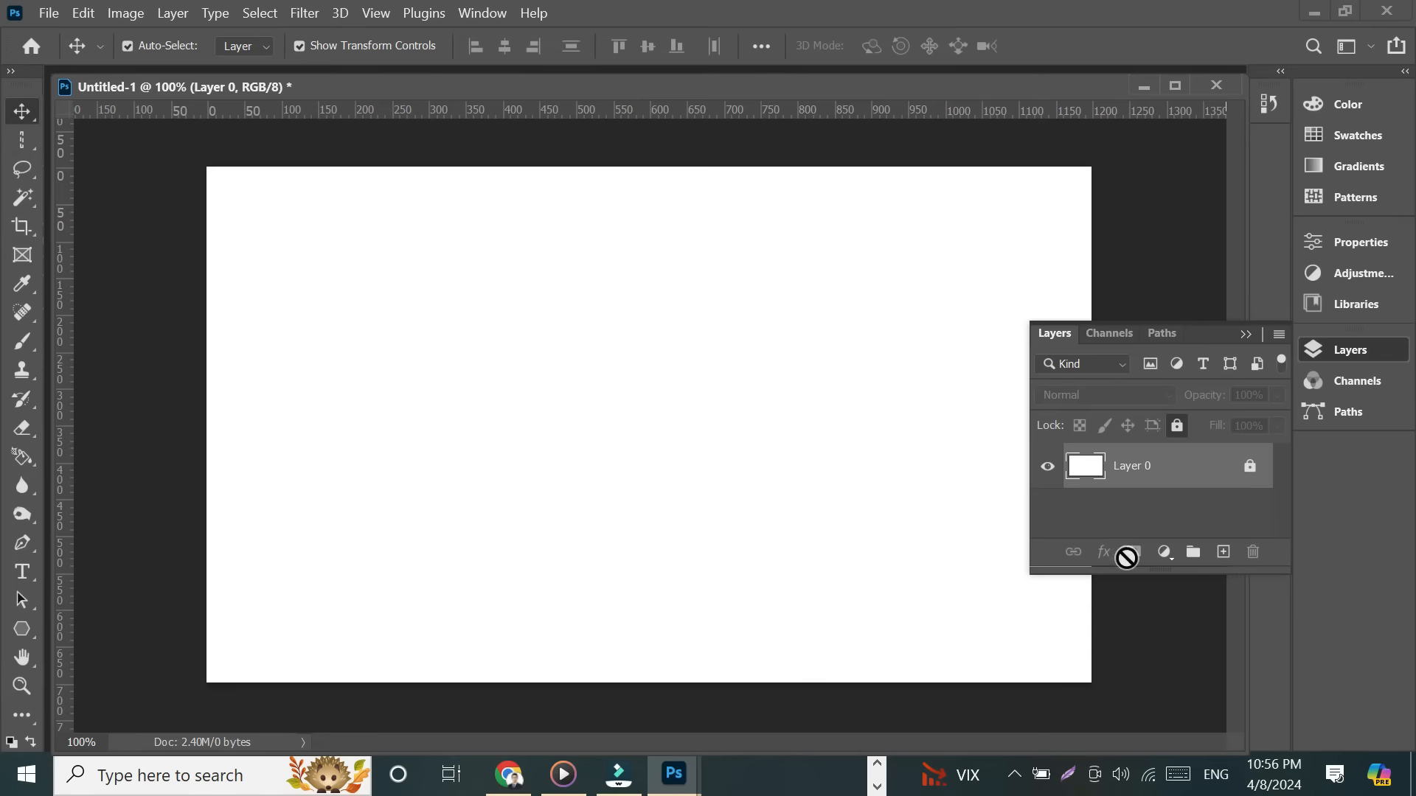
click(1224, 553)
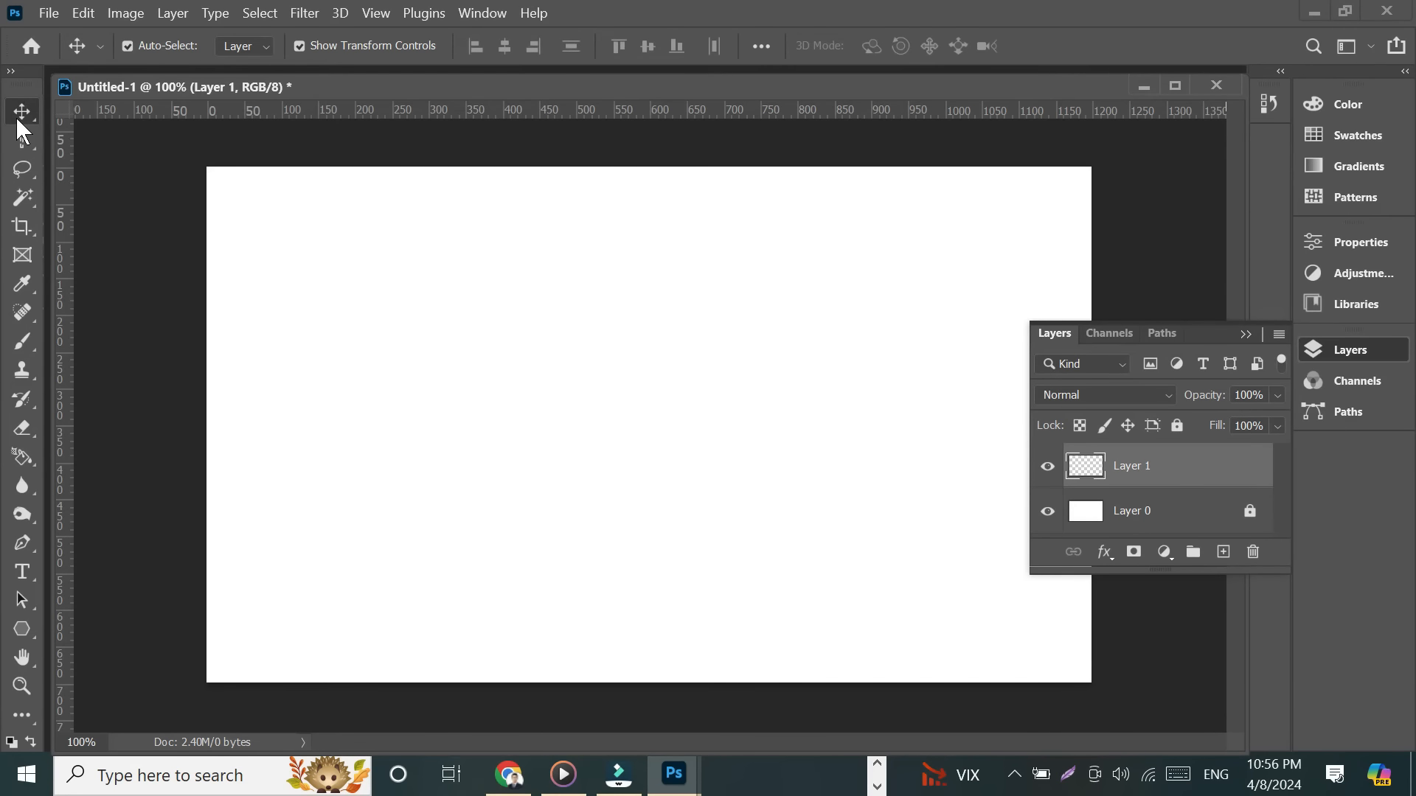
click(1245, 333)
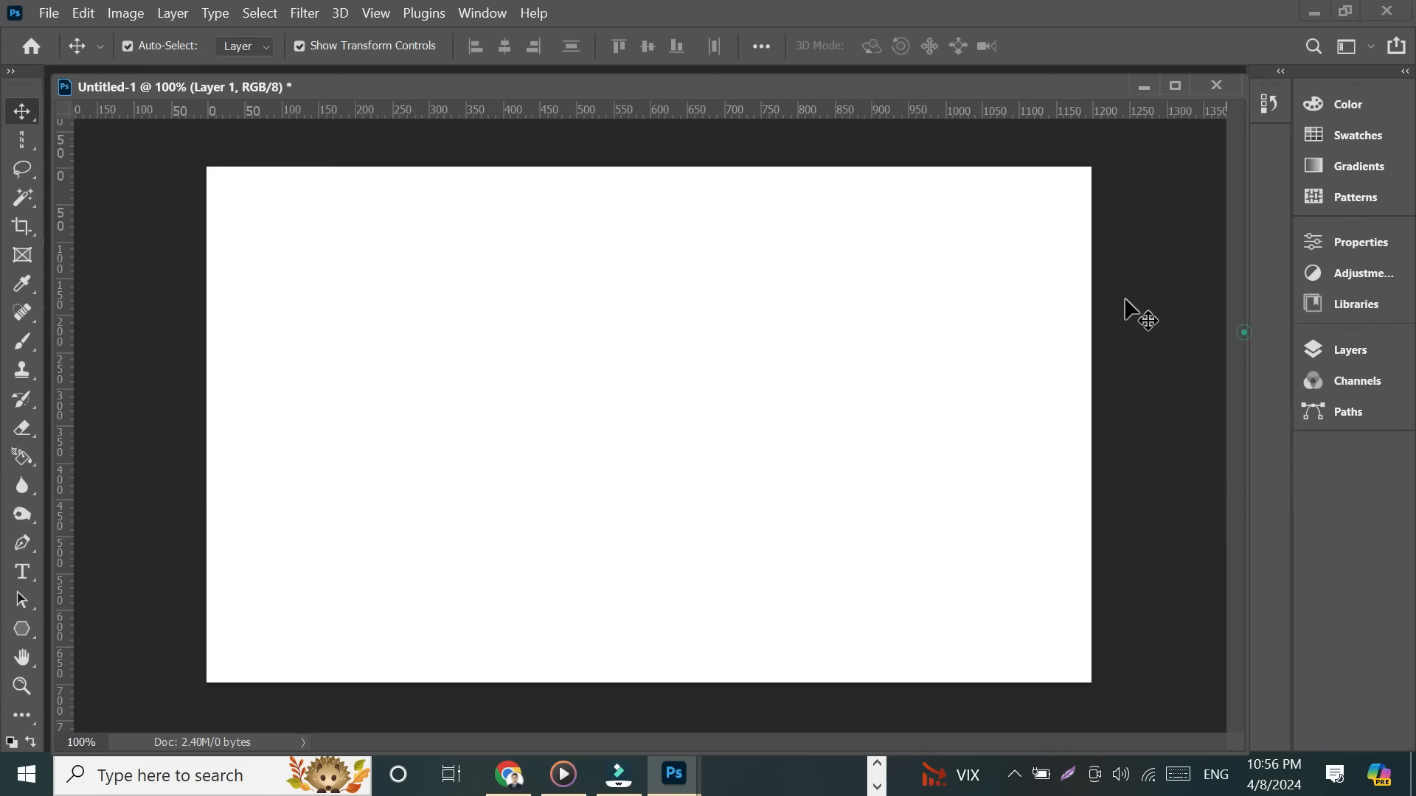
Make a rectangular marquee selection of about 595 x 325 px in the right half of the canvas.
click(30, 144)
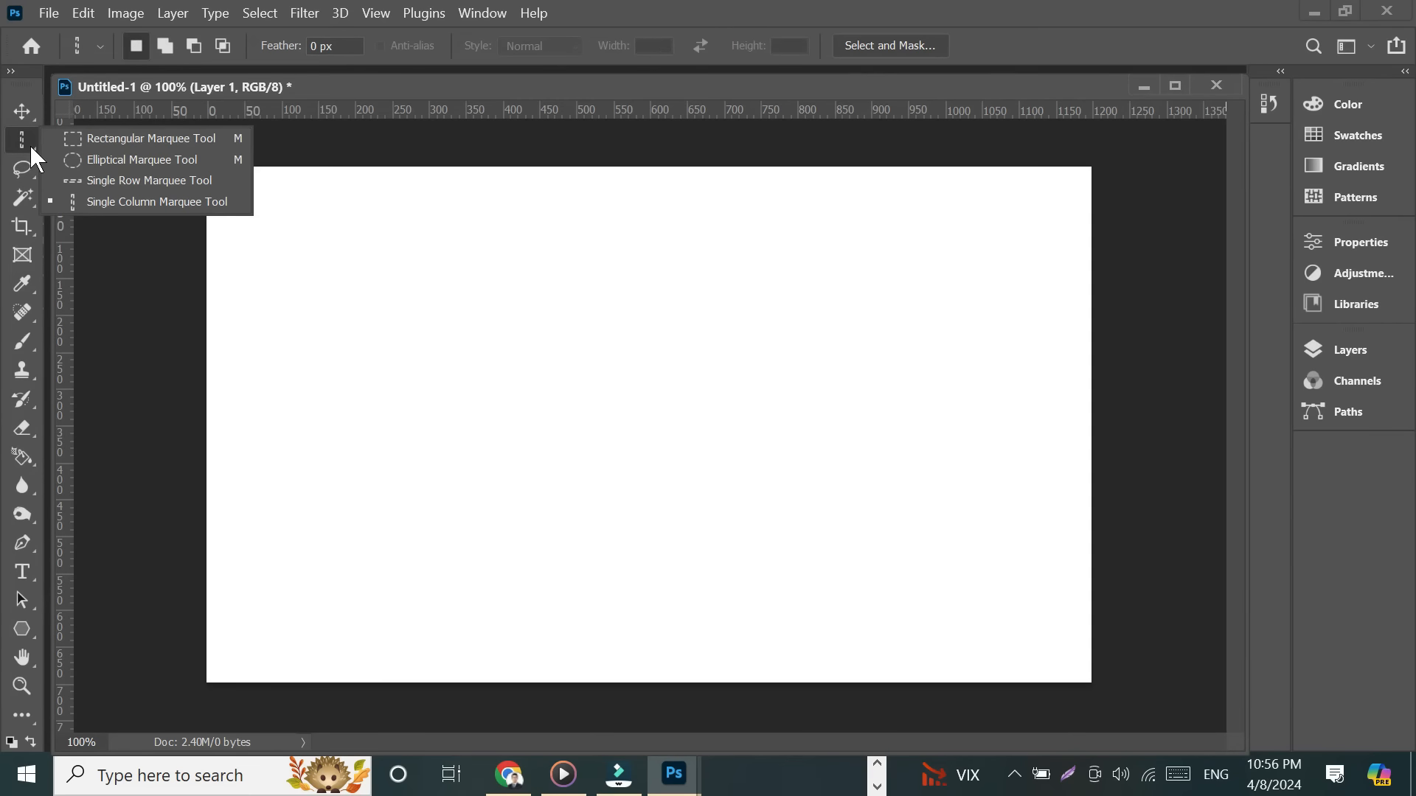
click(102, 137)
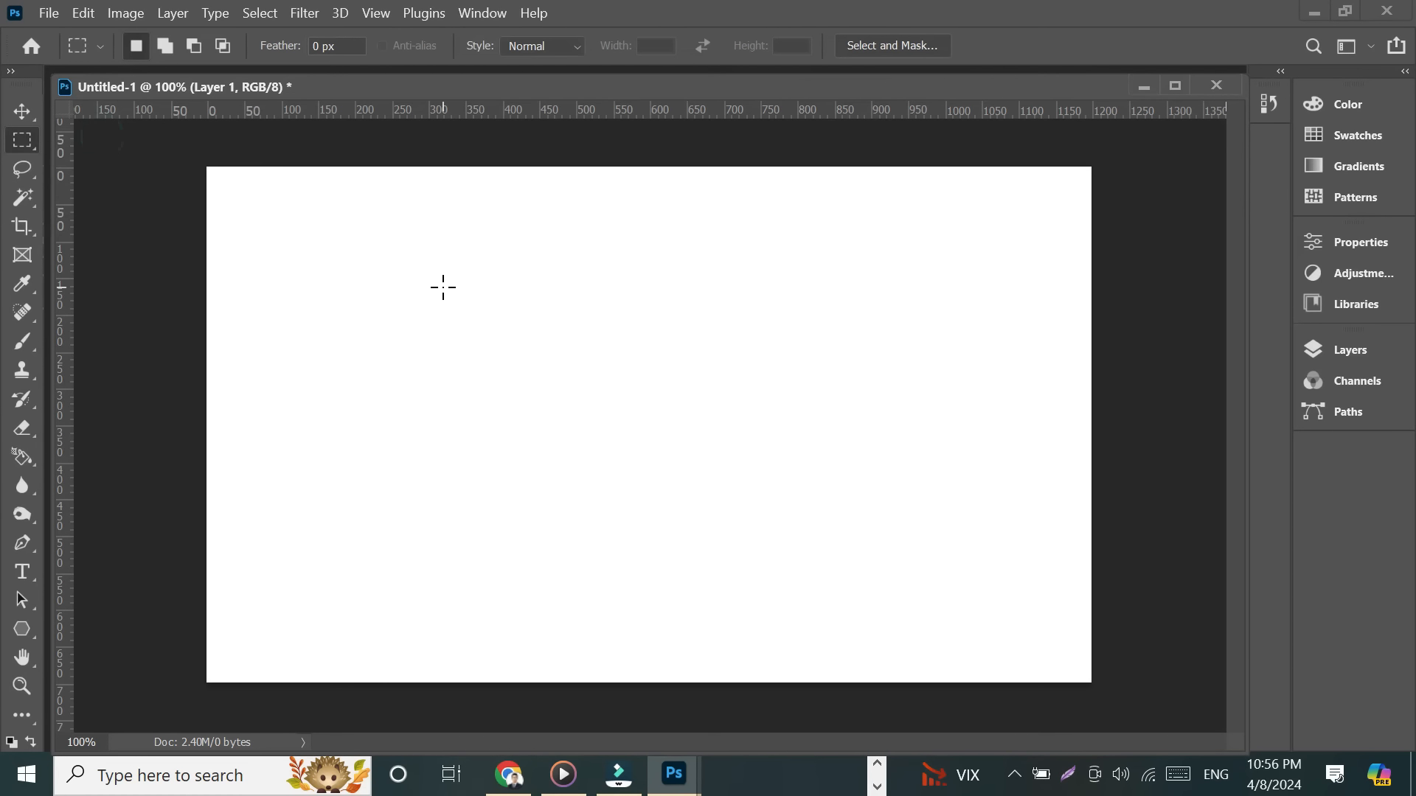
drag(550, 264, 986, 503)
Set the foreground colour to dark green and fill the rectangular selection on Layer 1 with it.
click(1339, 104)
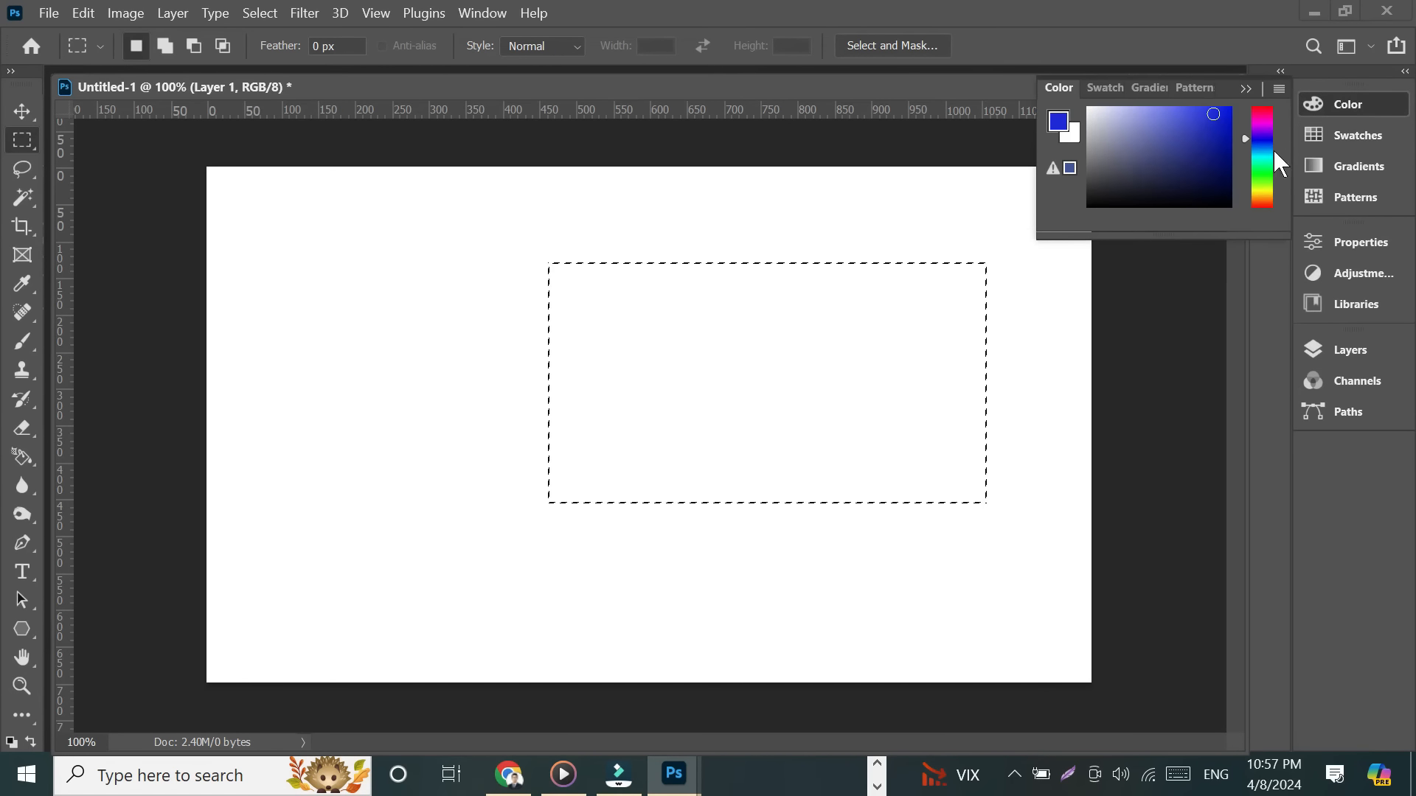
click(1261, 183)
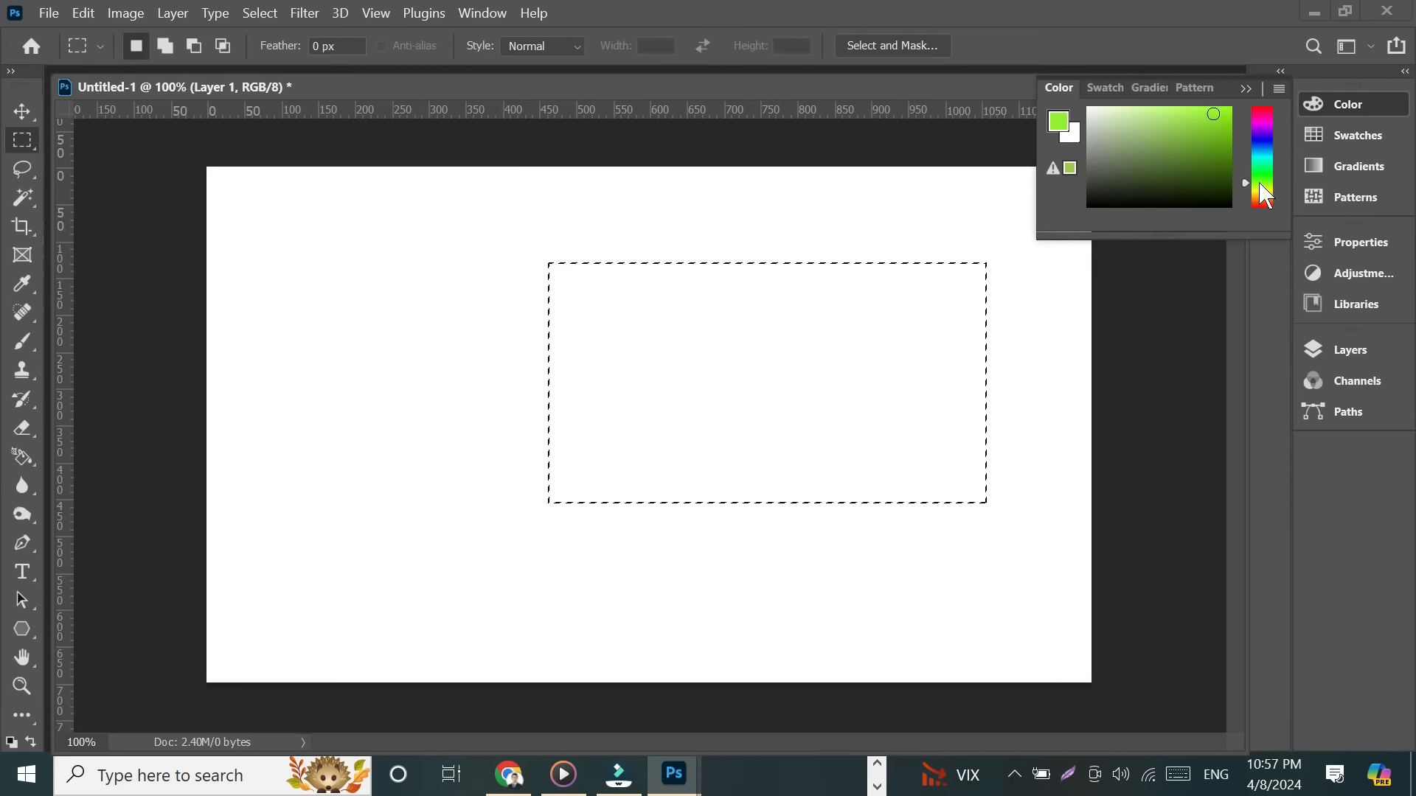
click(1210, 172)
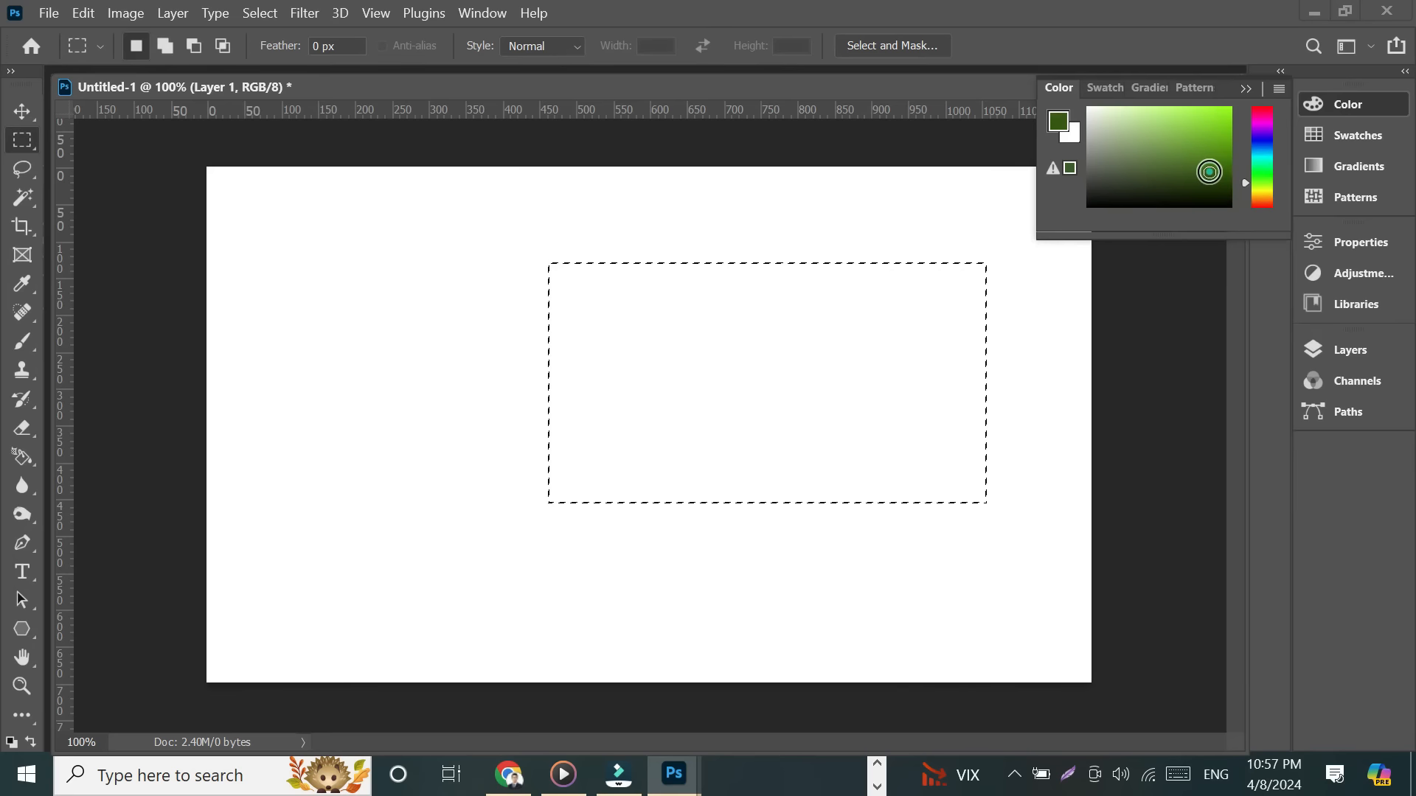
click(1244, 88)
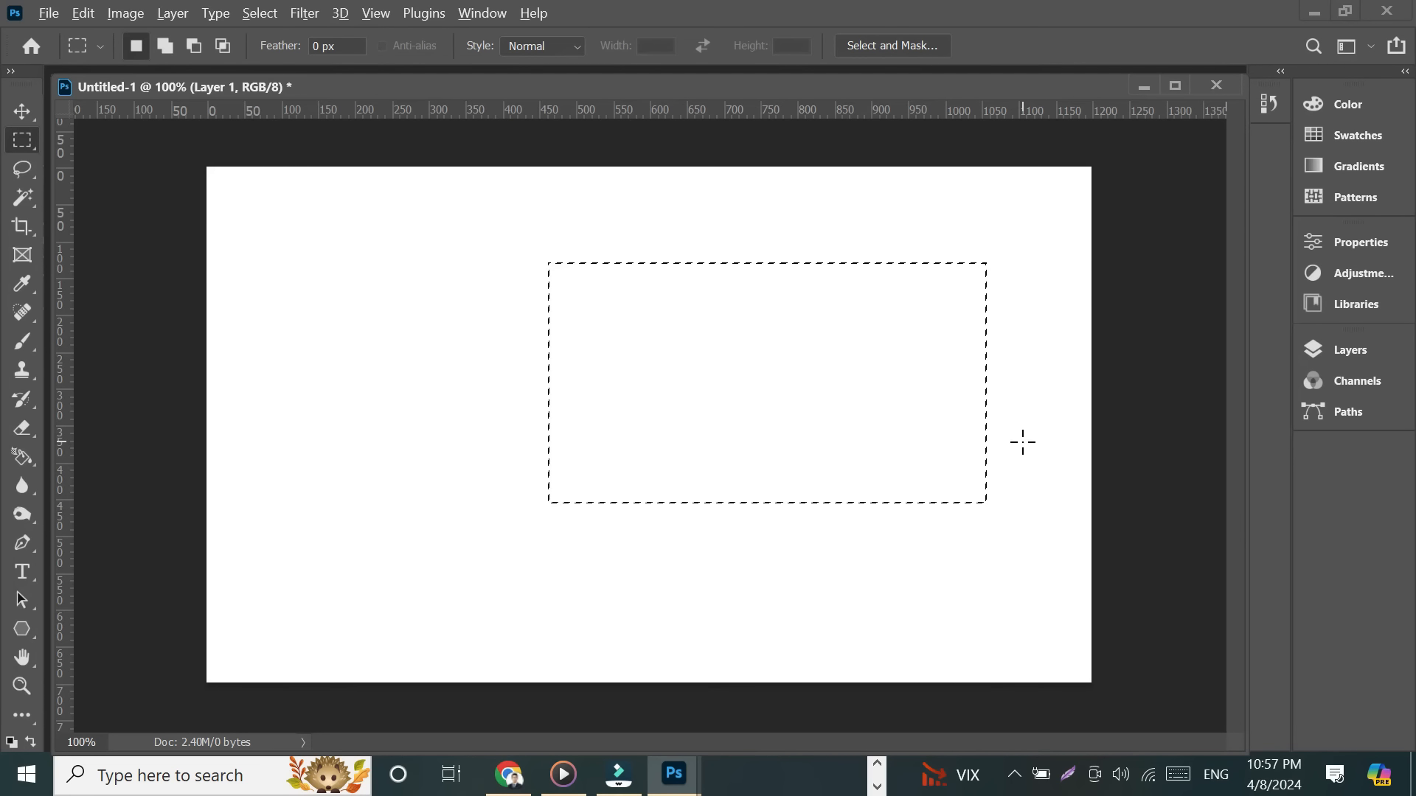
key(alt+BackSpace)
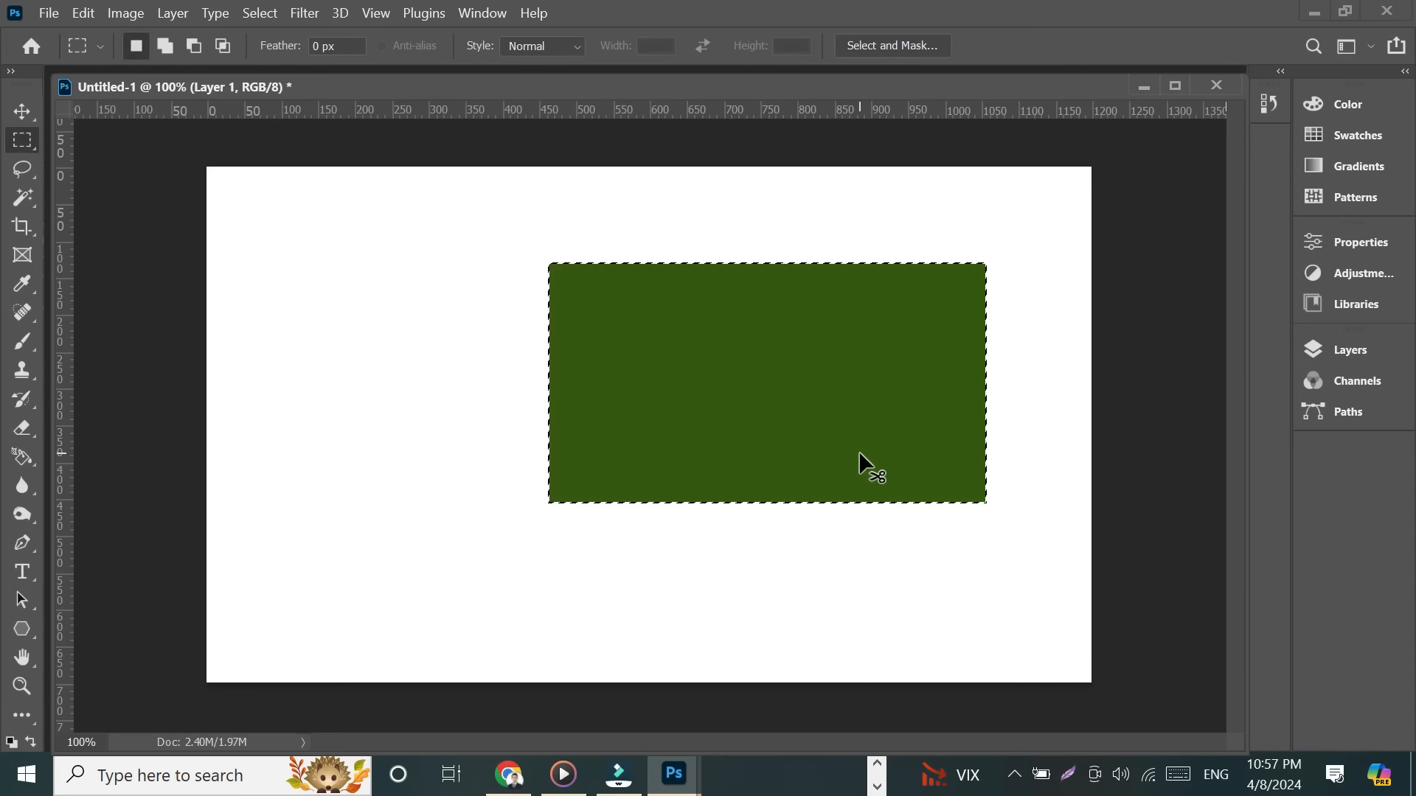
Cut the green fill out of the selection, and set the foreground colour to a slightly lighter green.
key(ctrl+x)
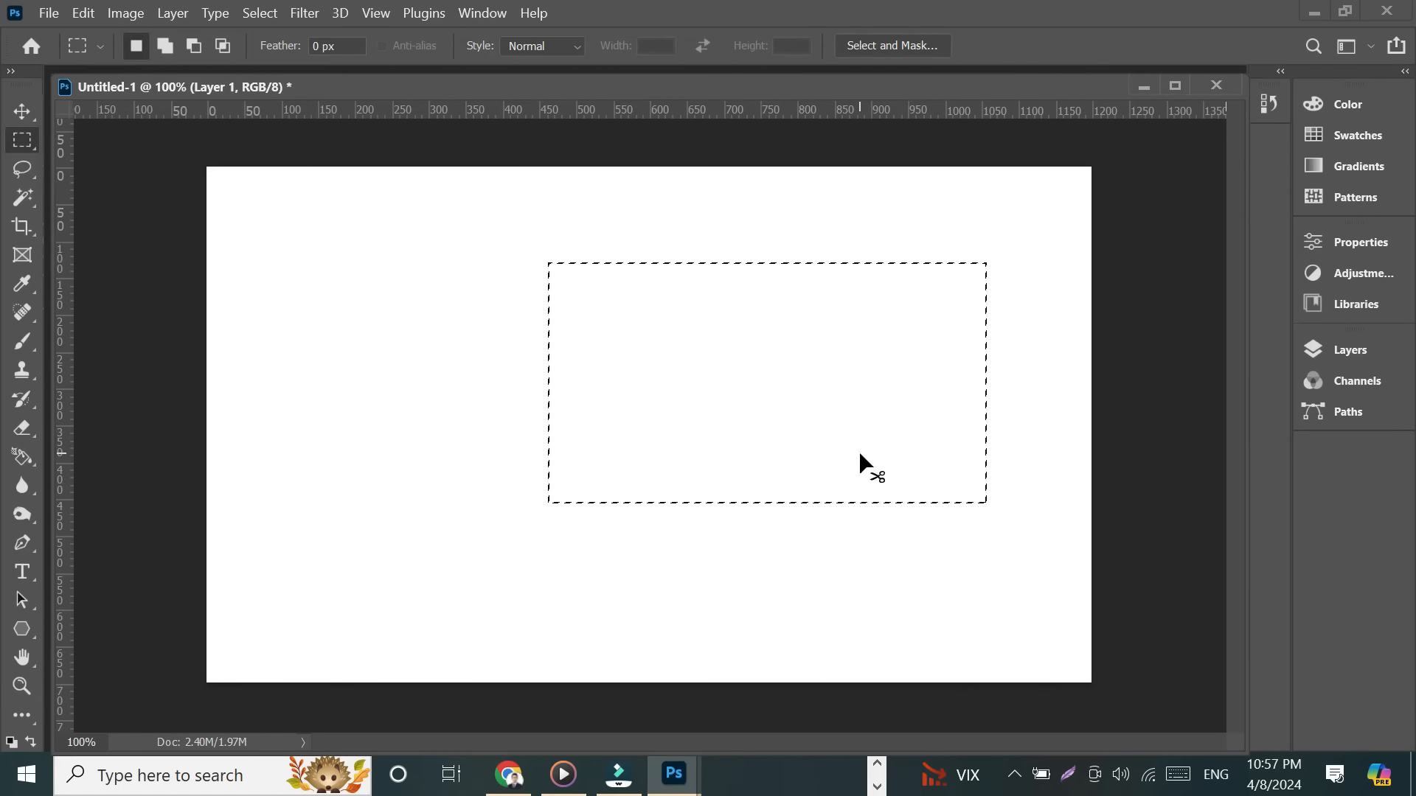
click(1334, 111)
drag(1230, 139, 1214, 159)
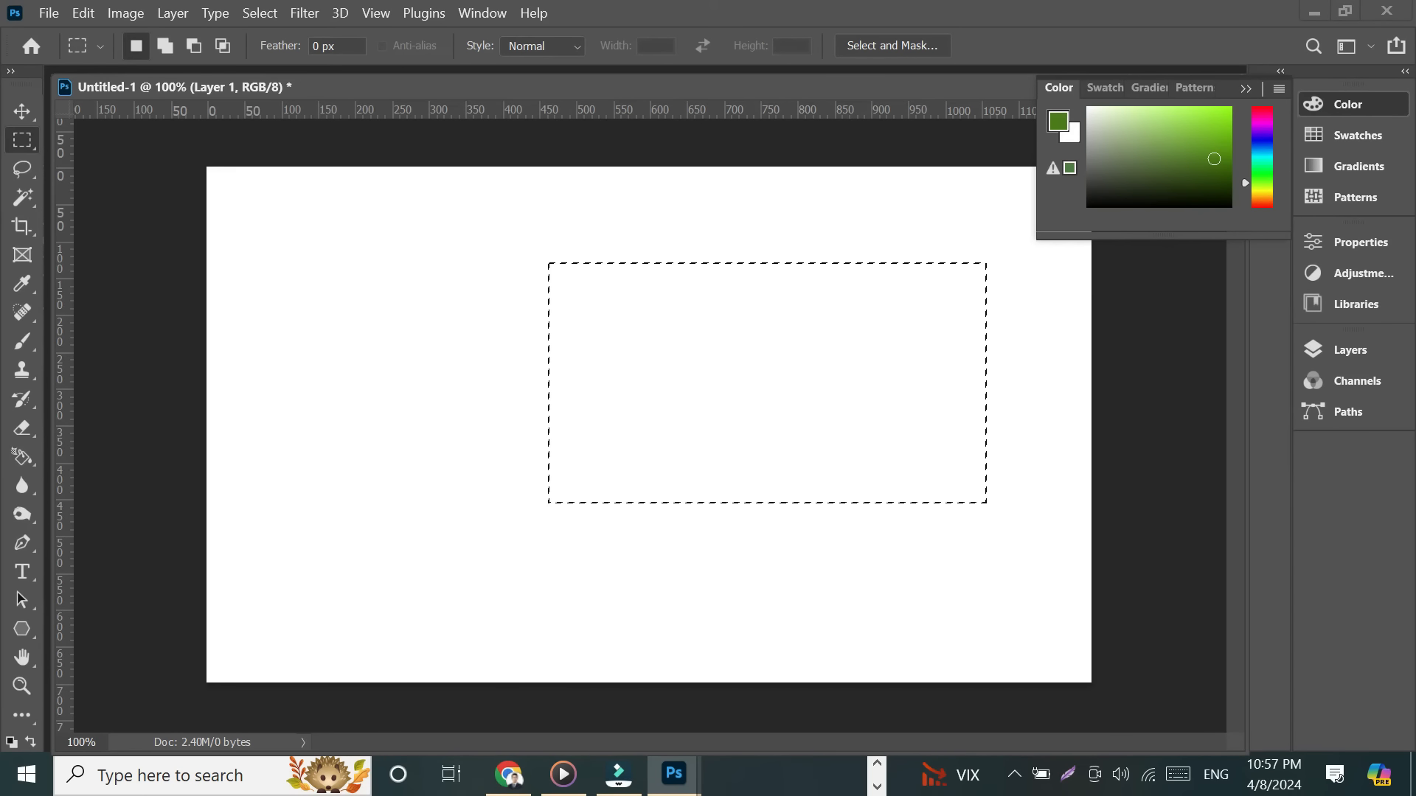
Fill the rectangular selection on Layer 1 with the current green foreground colour and deselect it.
key(alt+BackSpace)
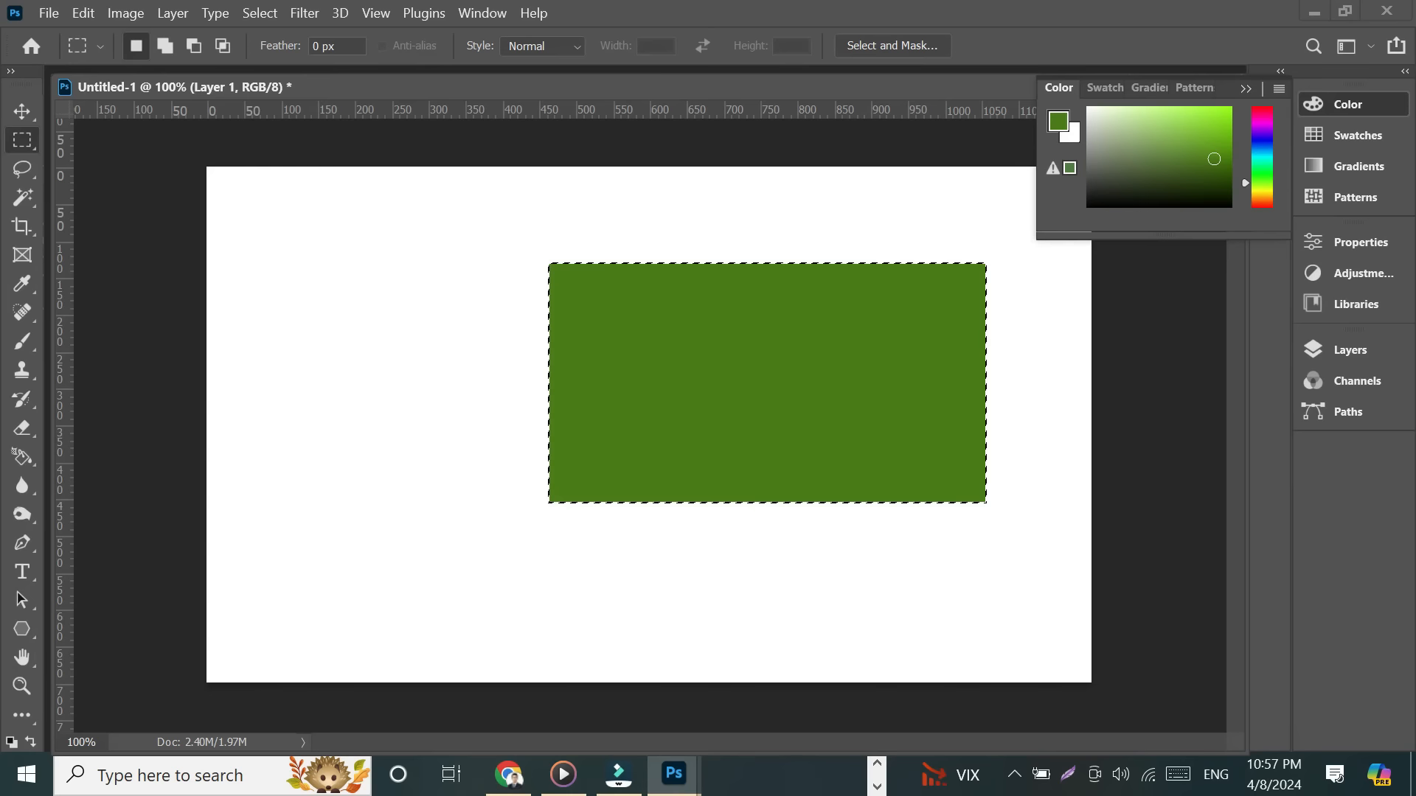
click(1239, 86)
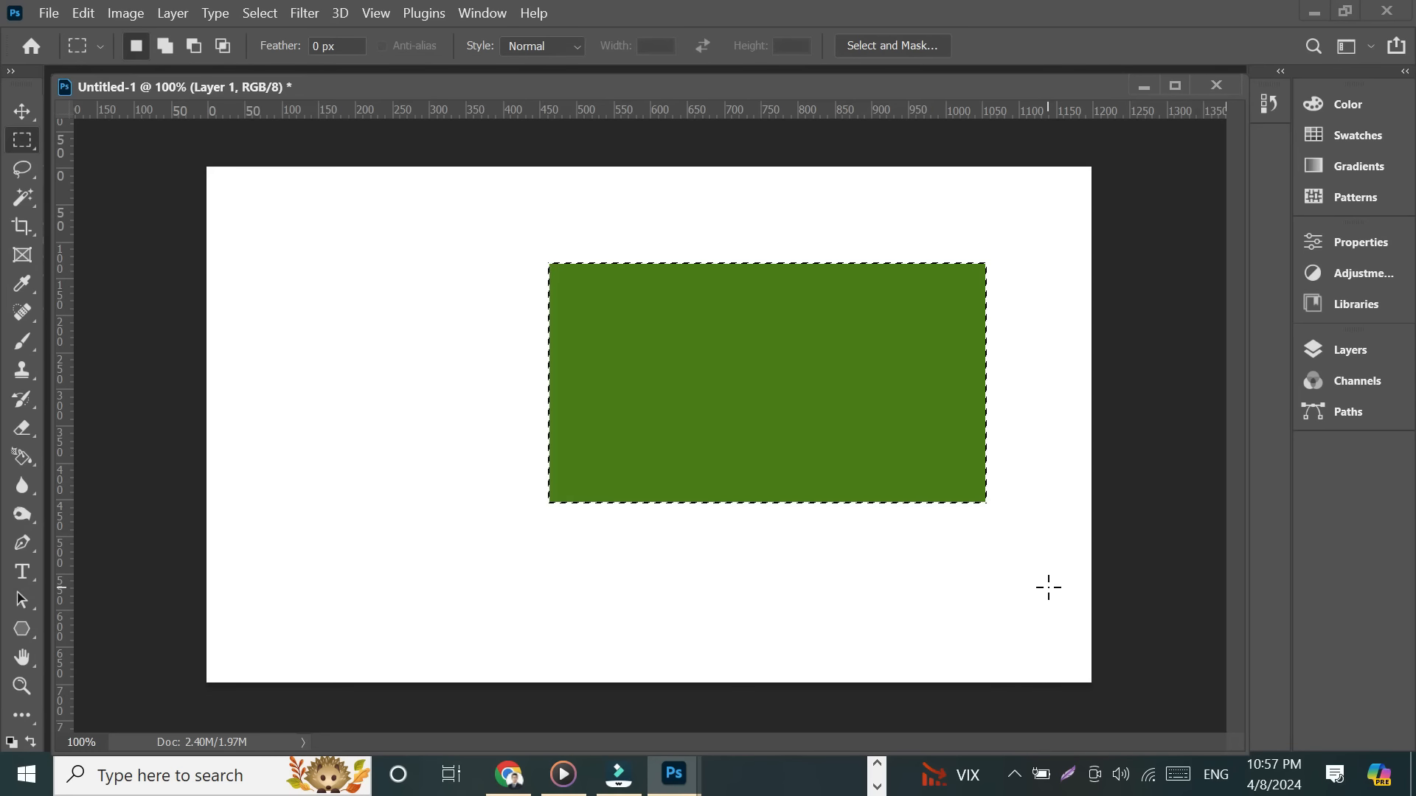
key(ctrl+d)
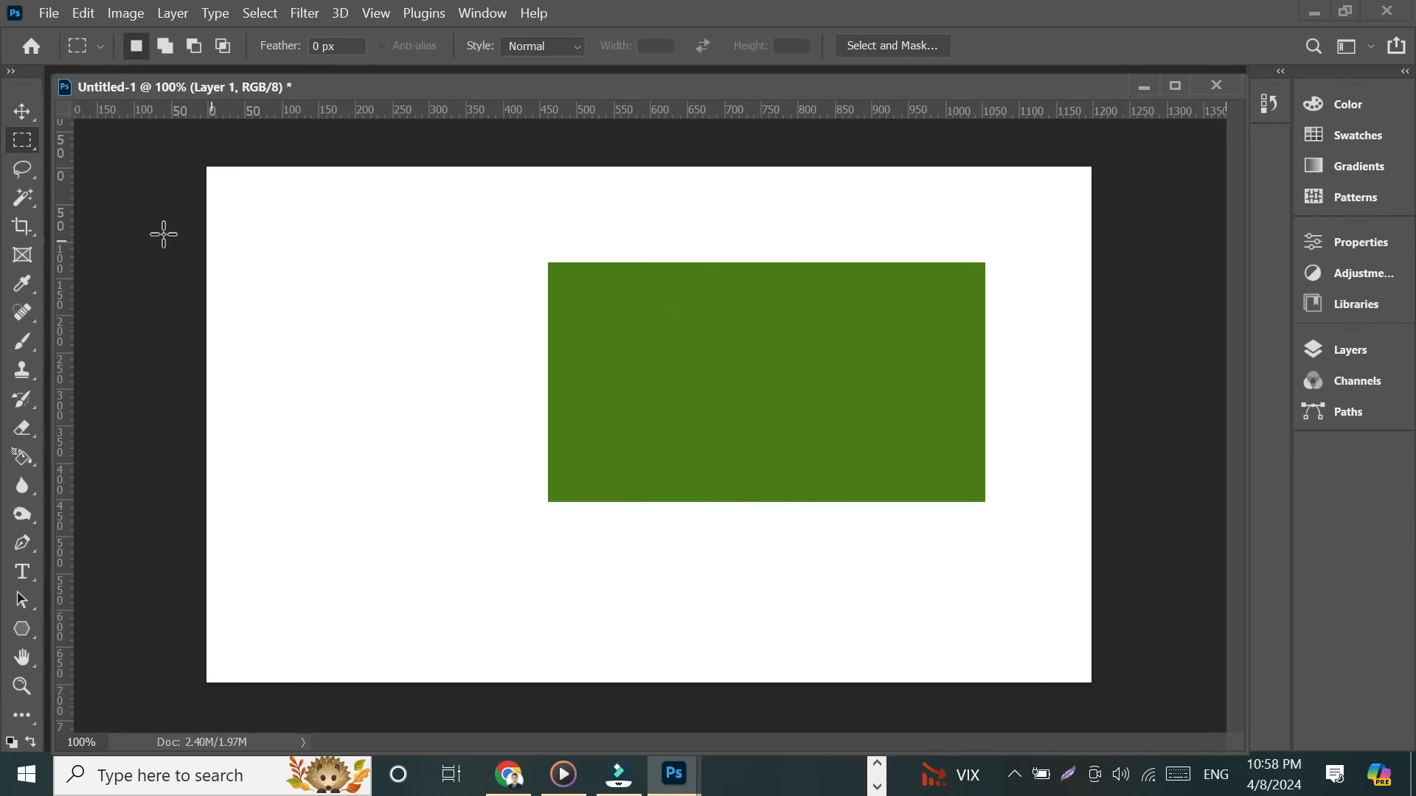
Add a new layer on top and make an elliptical marquee selection of about 190 x 175 px in the middle of the green rectangle.
right_click(24, 141)
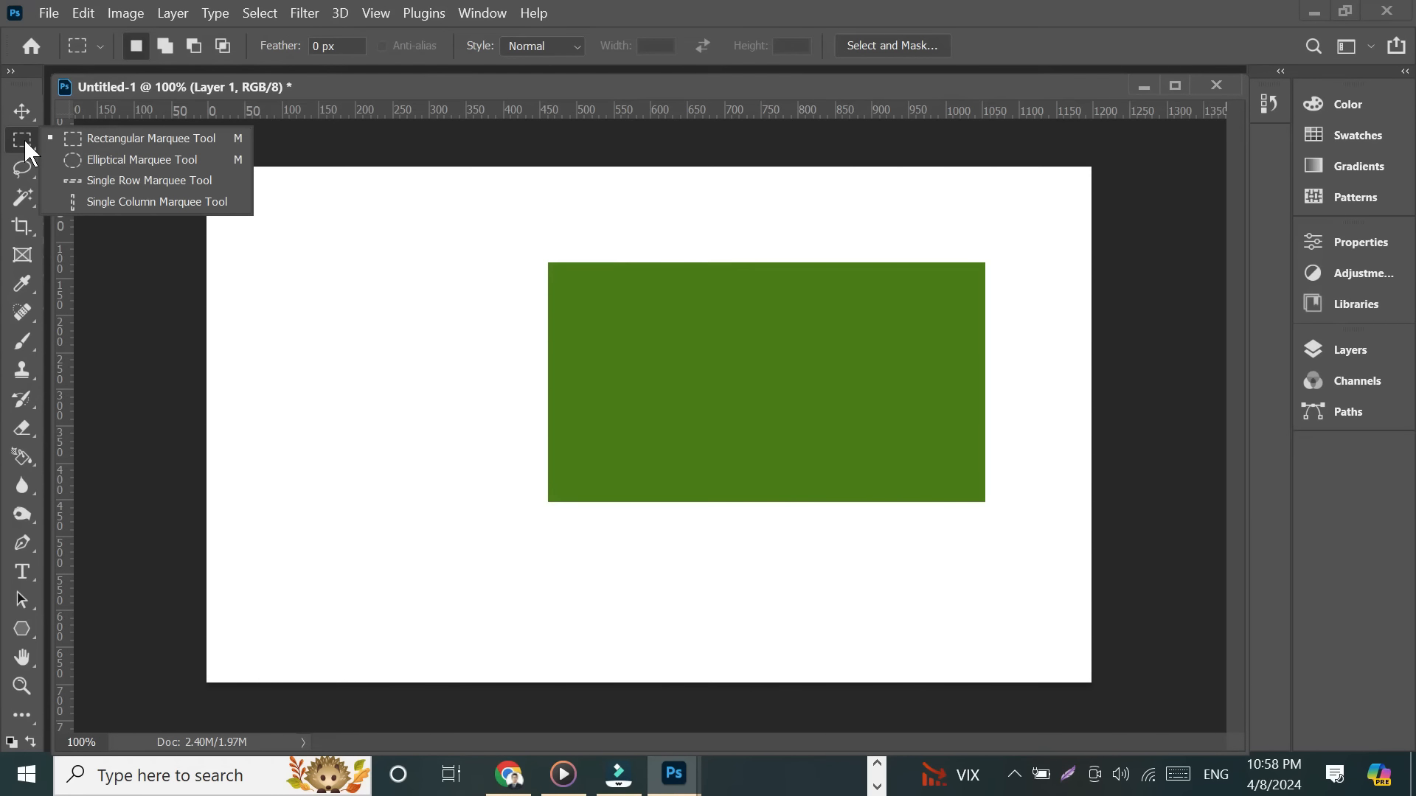
click(176, 158)
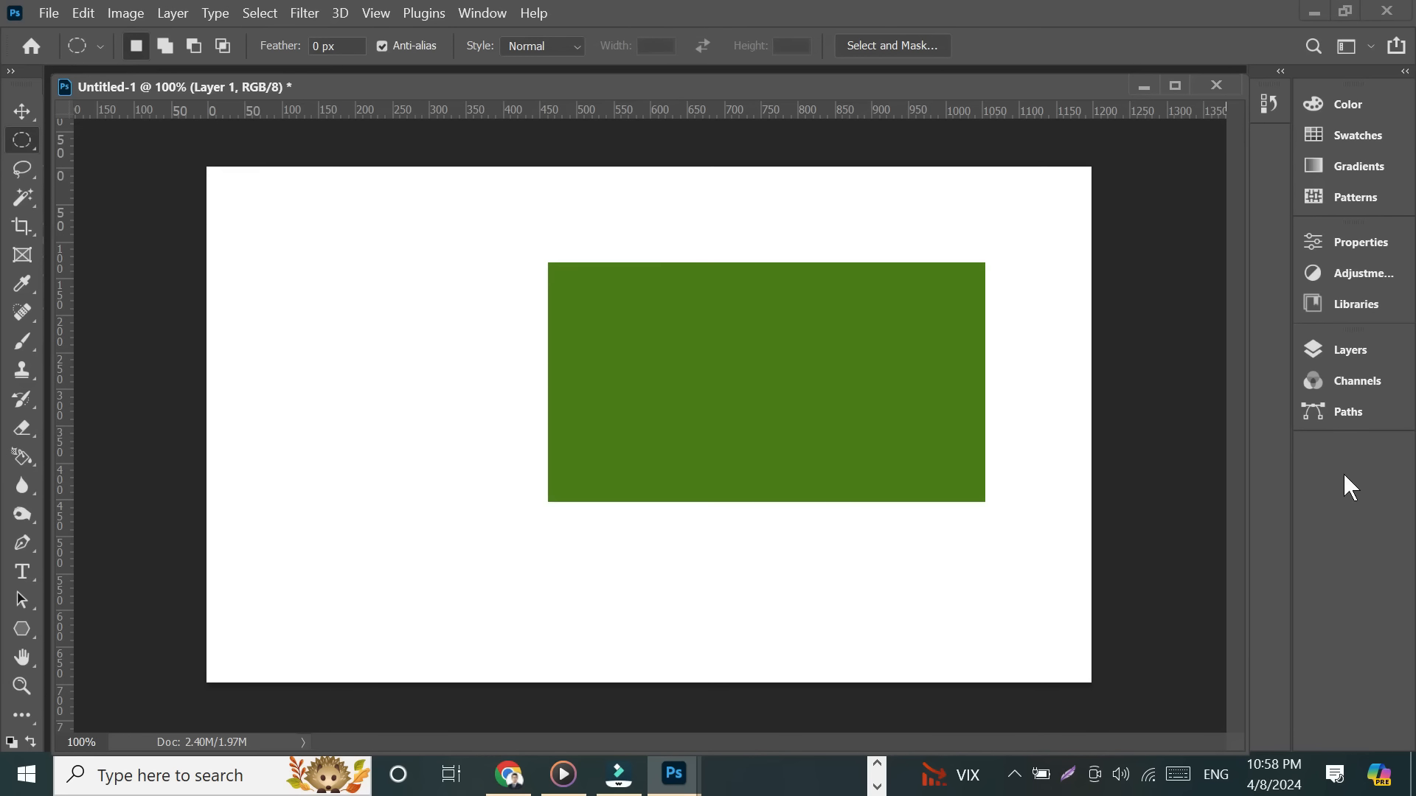
click(1342, 351)
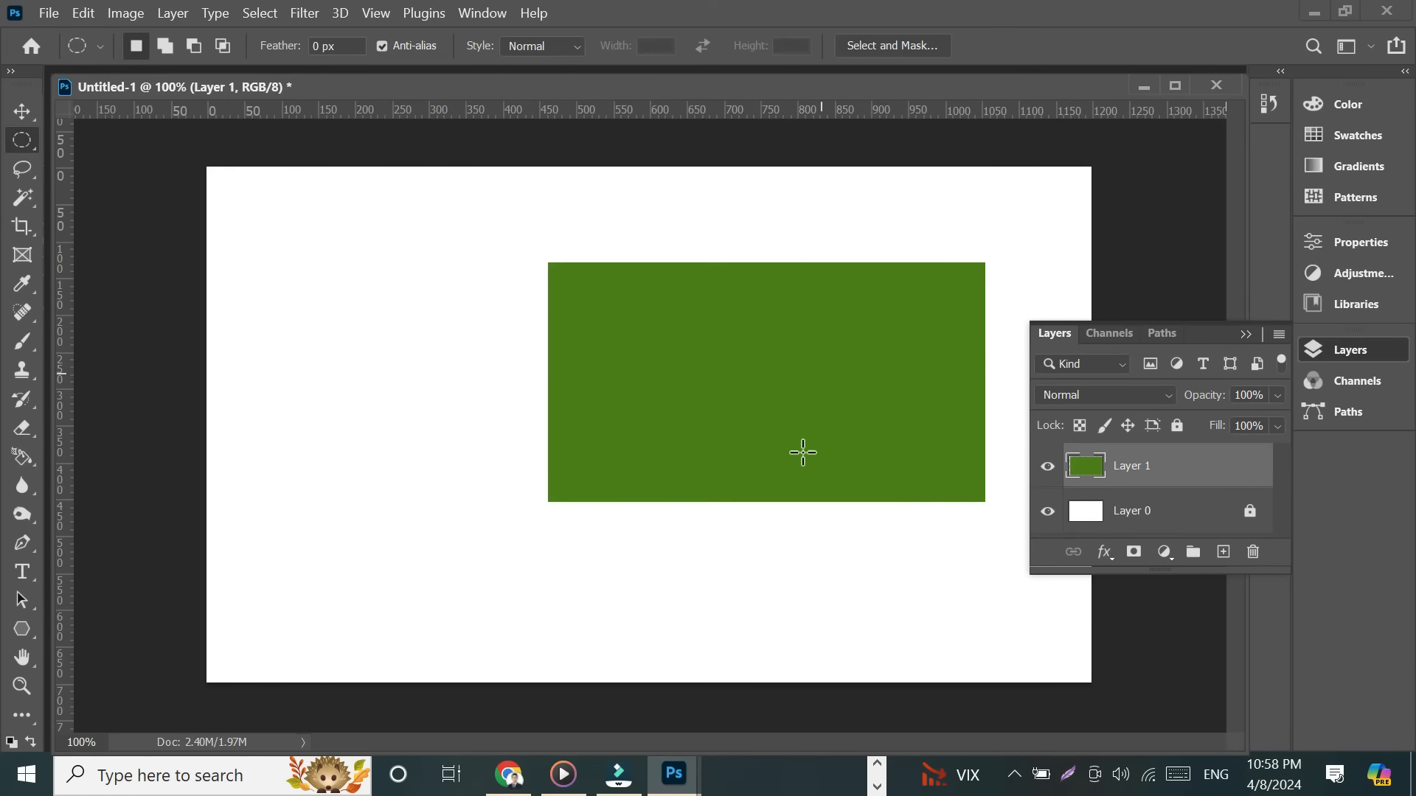
click(1223, 553)
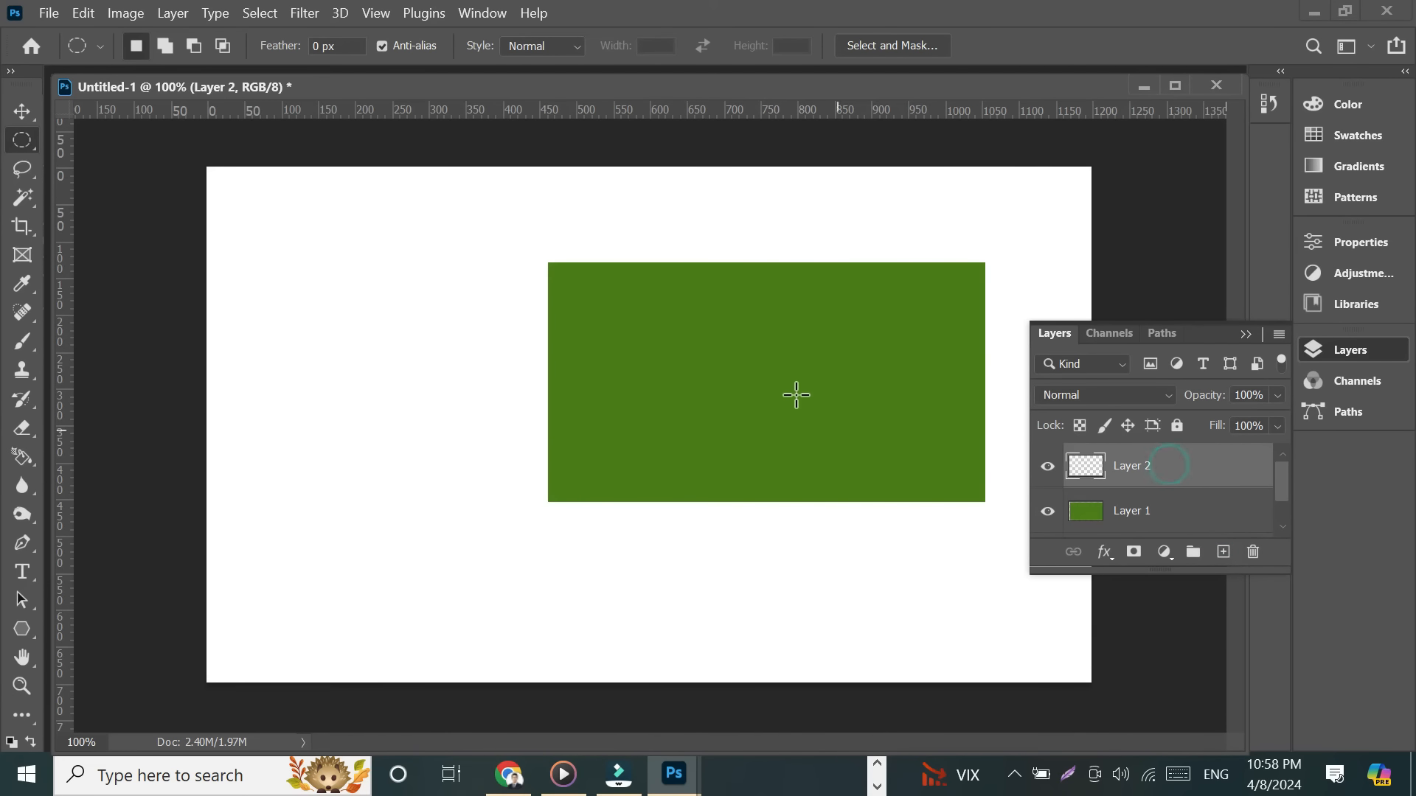
click(1246, 335)
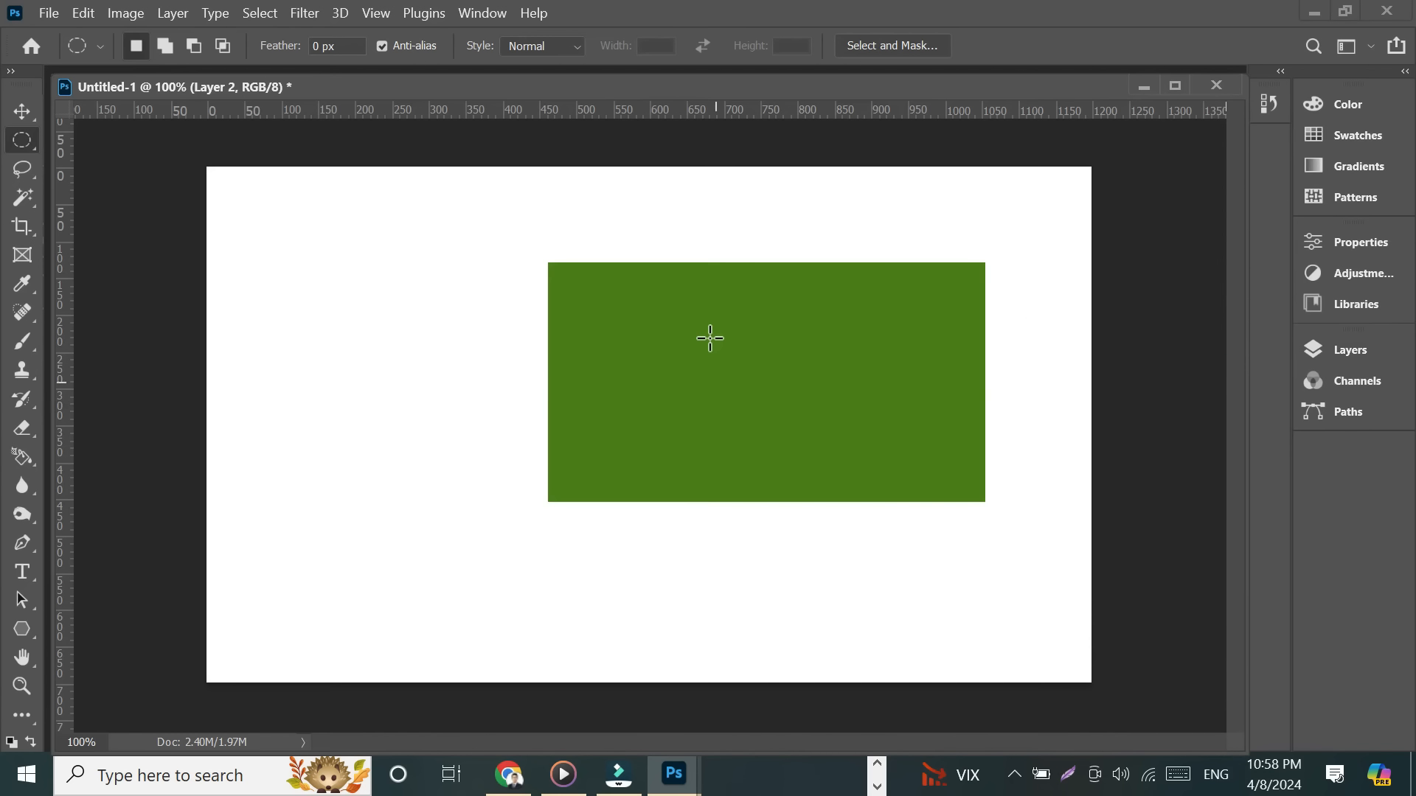
drag(706, 320, 846, 453)
Set the foreground colour to bright red, fill the elliptical selection with it and deselect.
click(1343, 101)
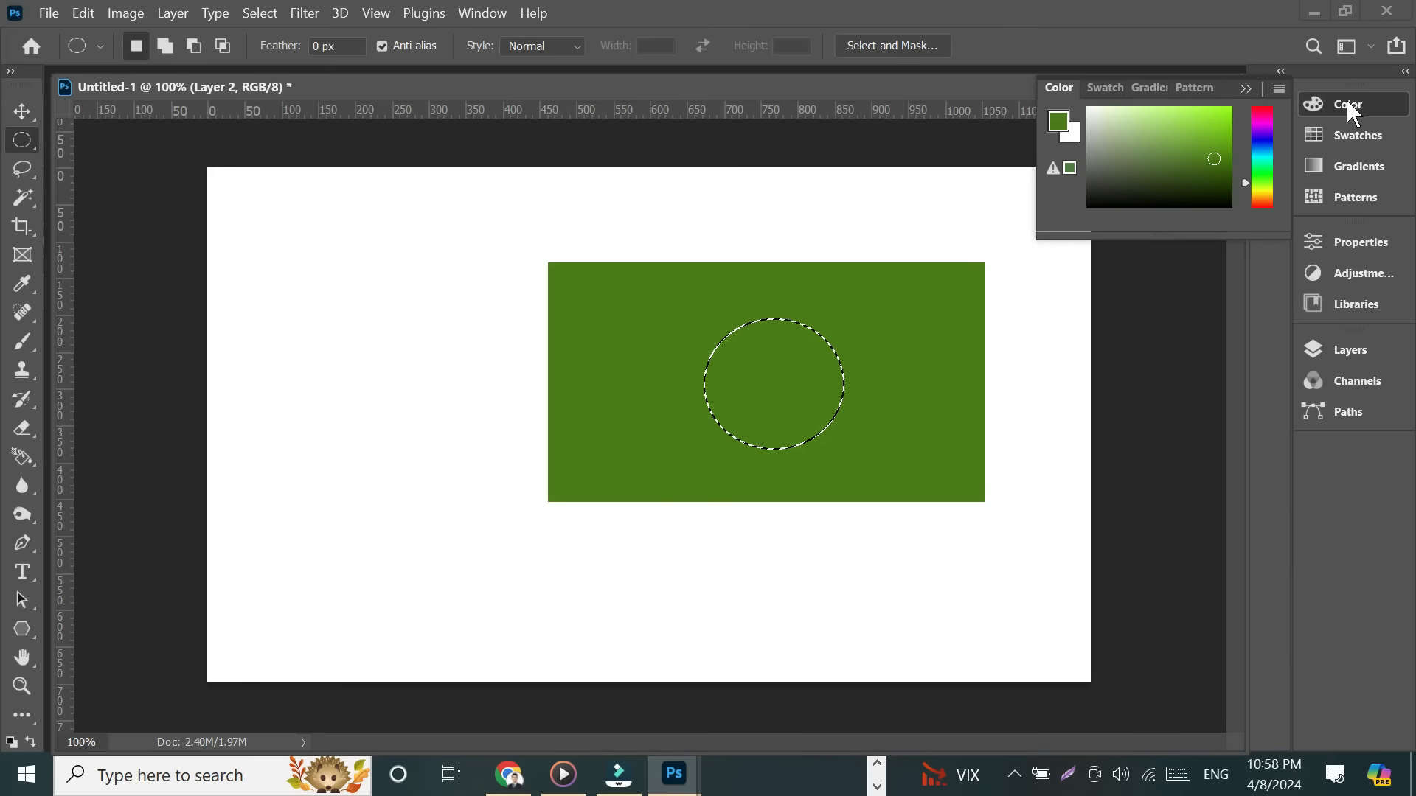
click(1265, 109)
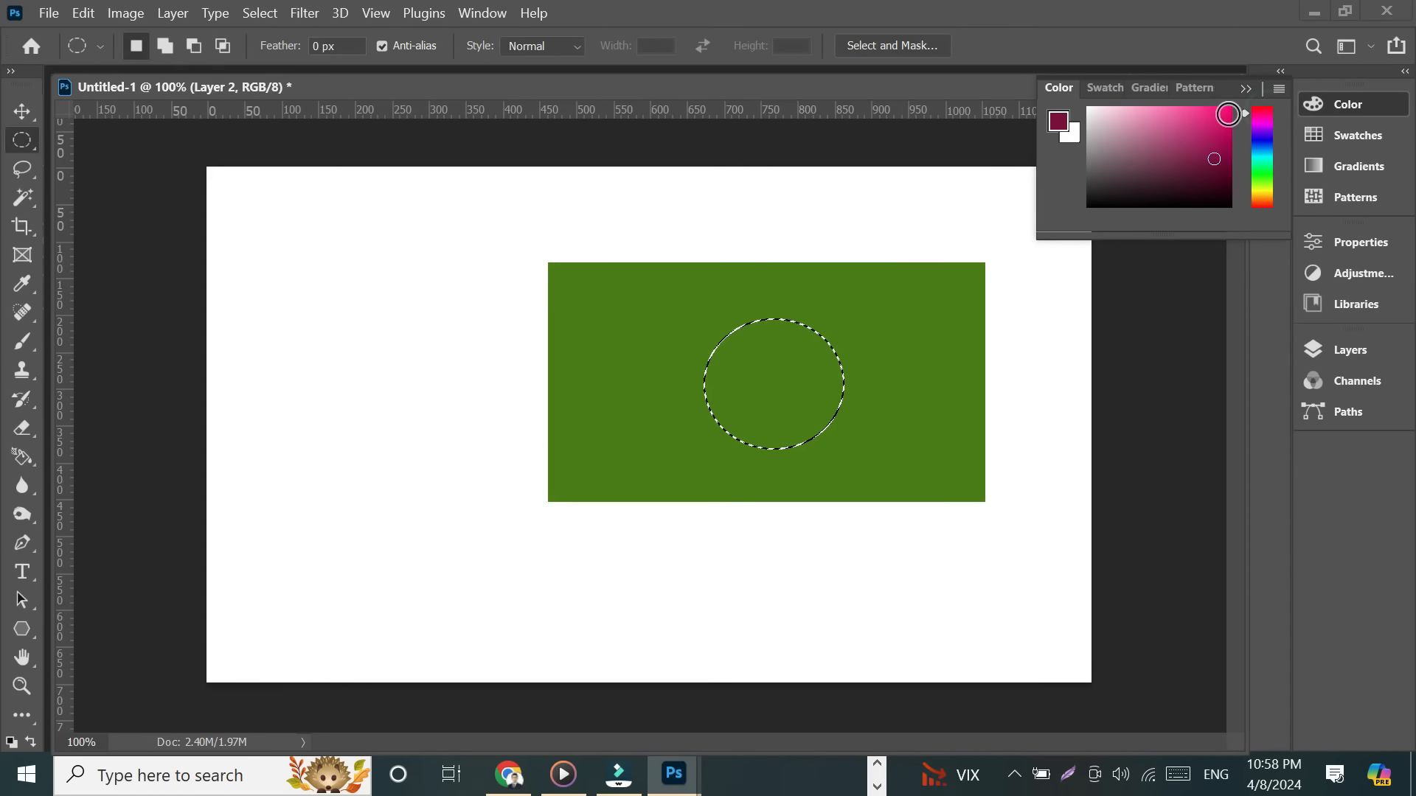
click(1218, 118)
click(1263, 114)
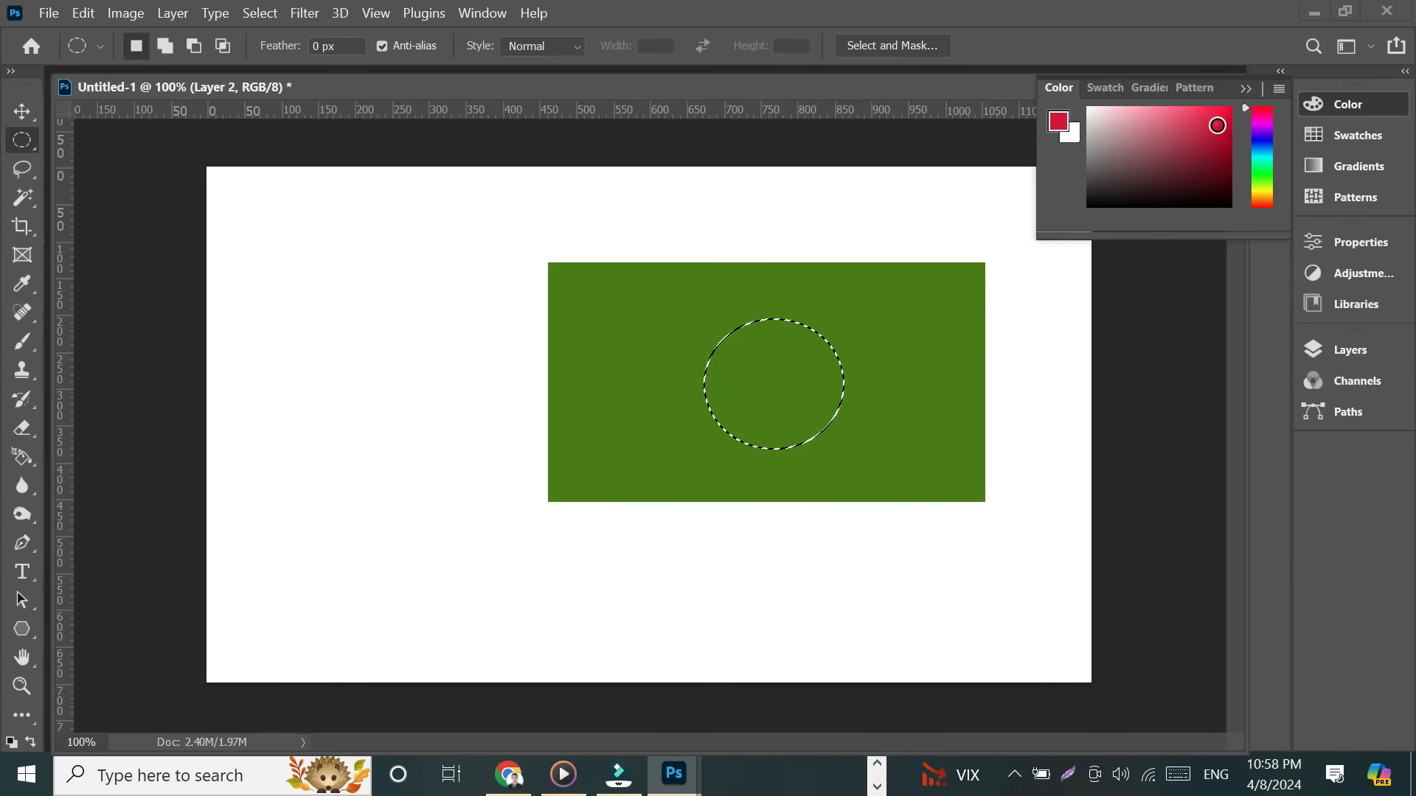
click(1229, 119)
click(1246, 89)
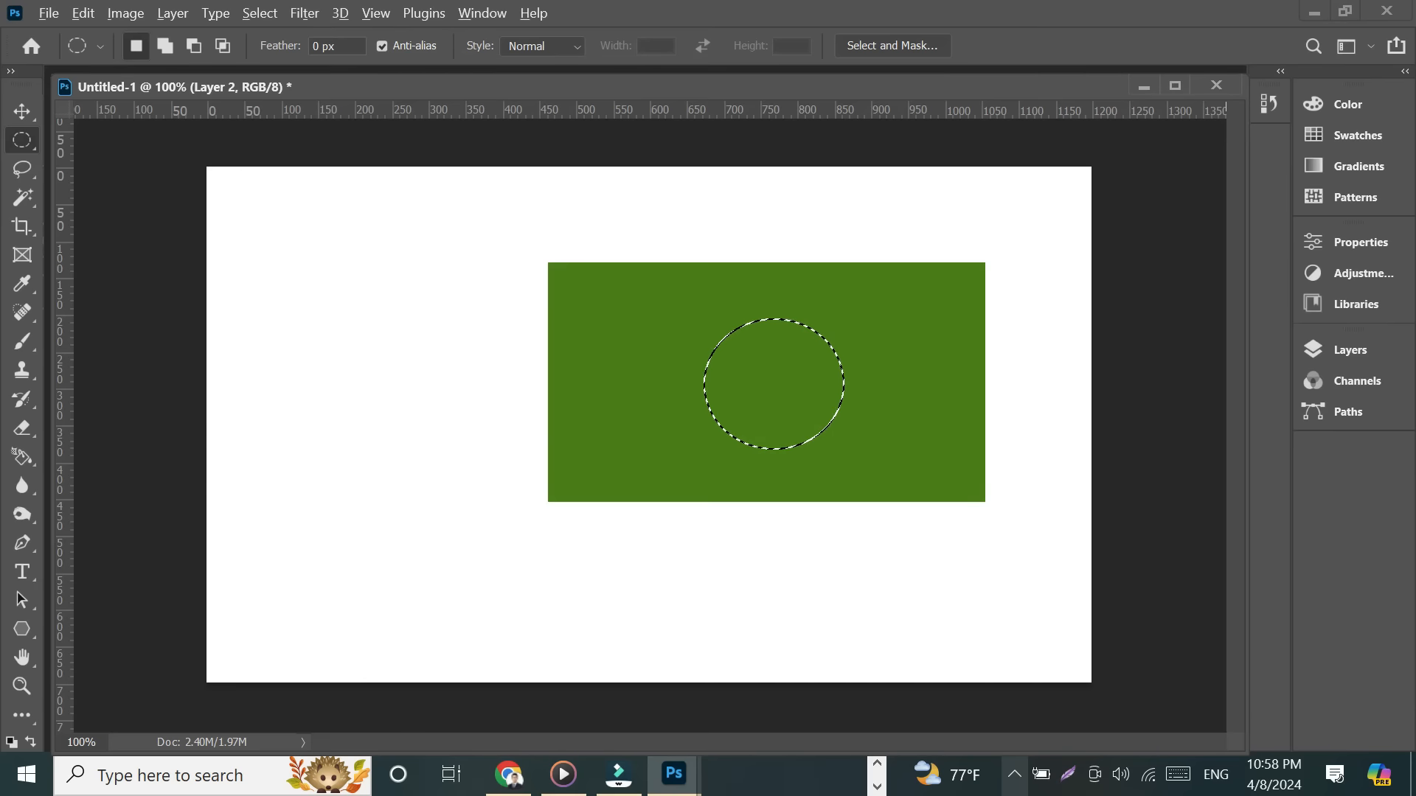
key(alt+BackSpace)
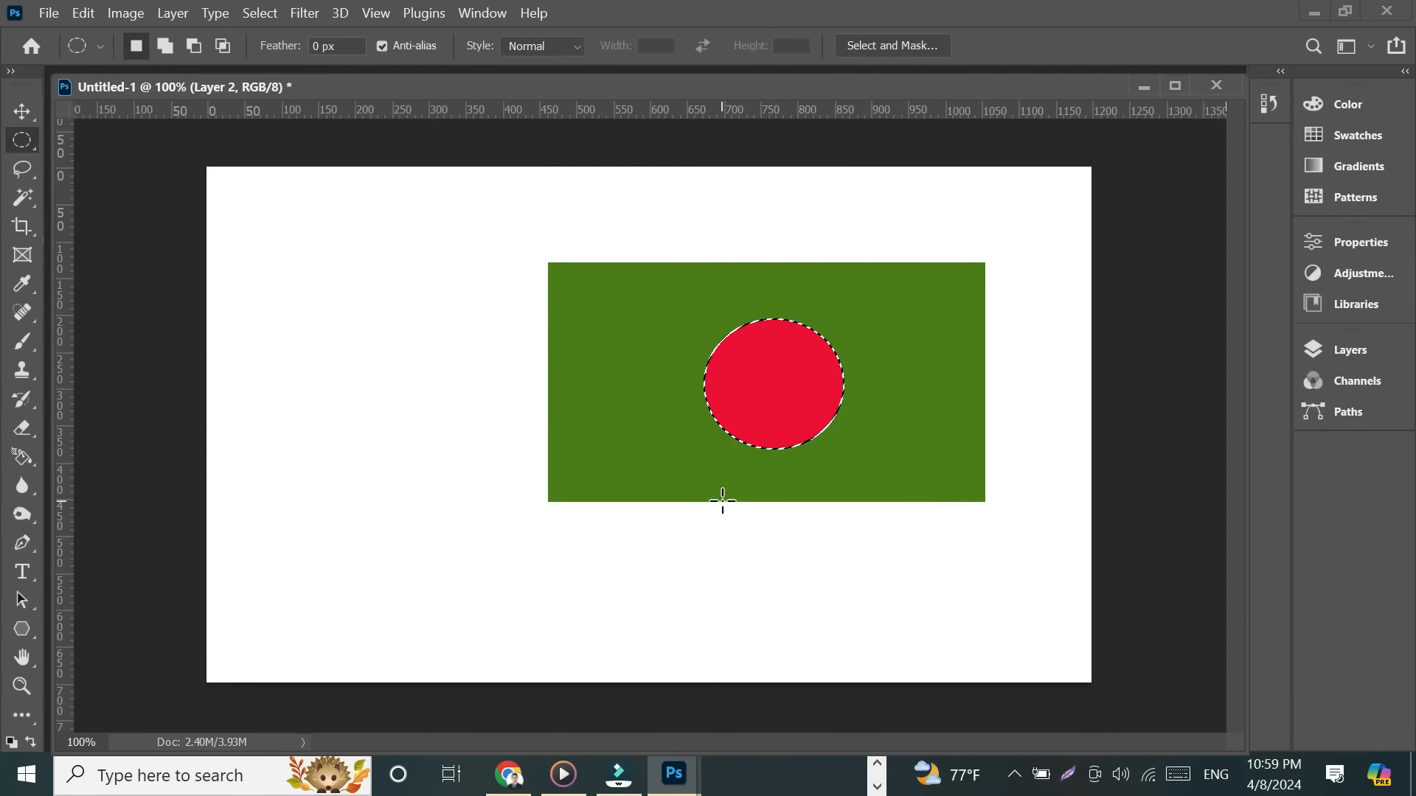
key(ctrl+d)
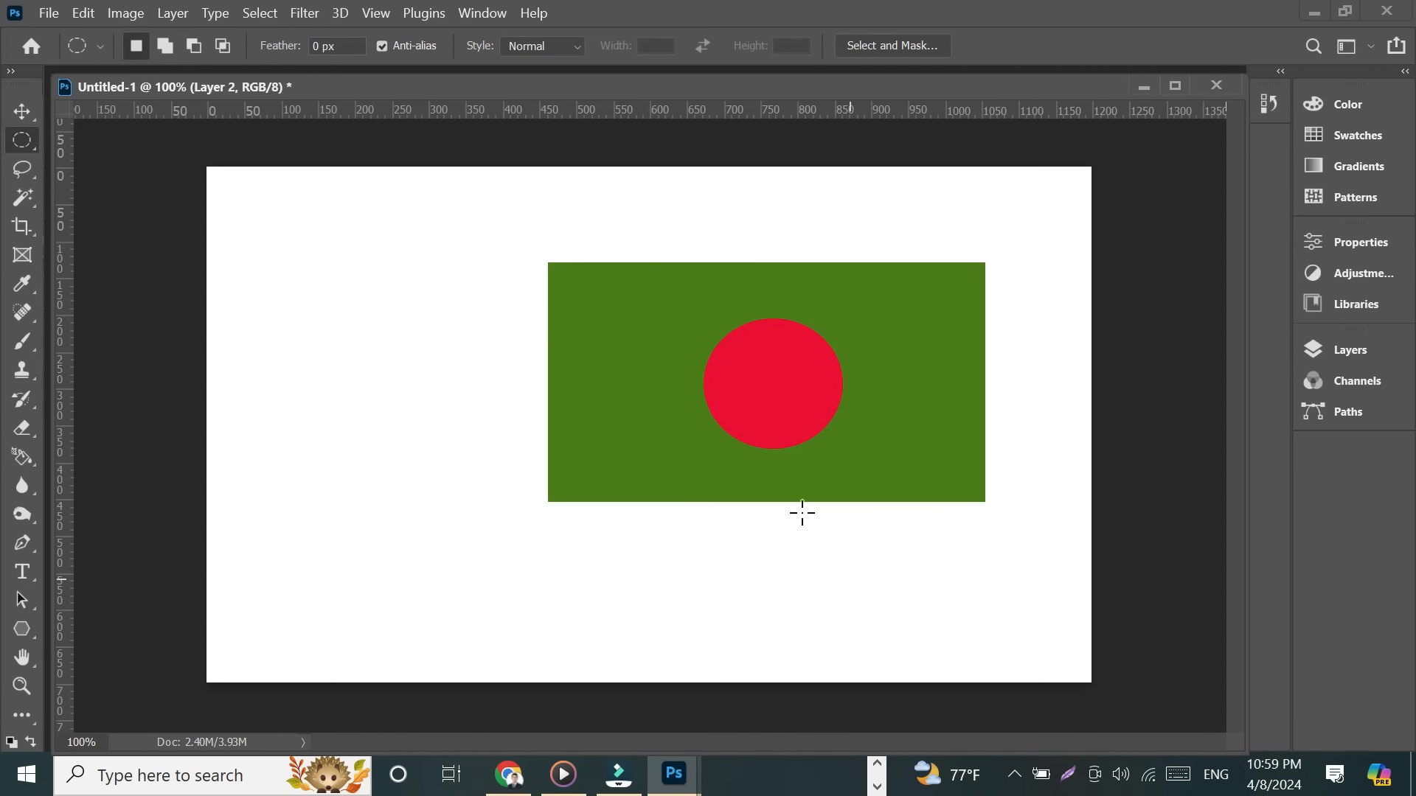
Add a new layer on top and make a tall, narrow rectangular marquee selection of about 32 x 600 px beside the green rectangle's left edge.
click(19, 116)
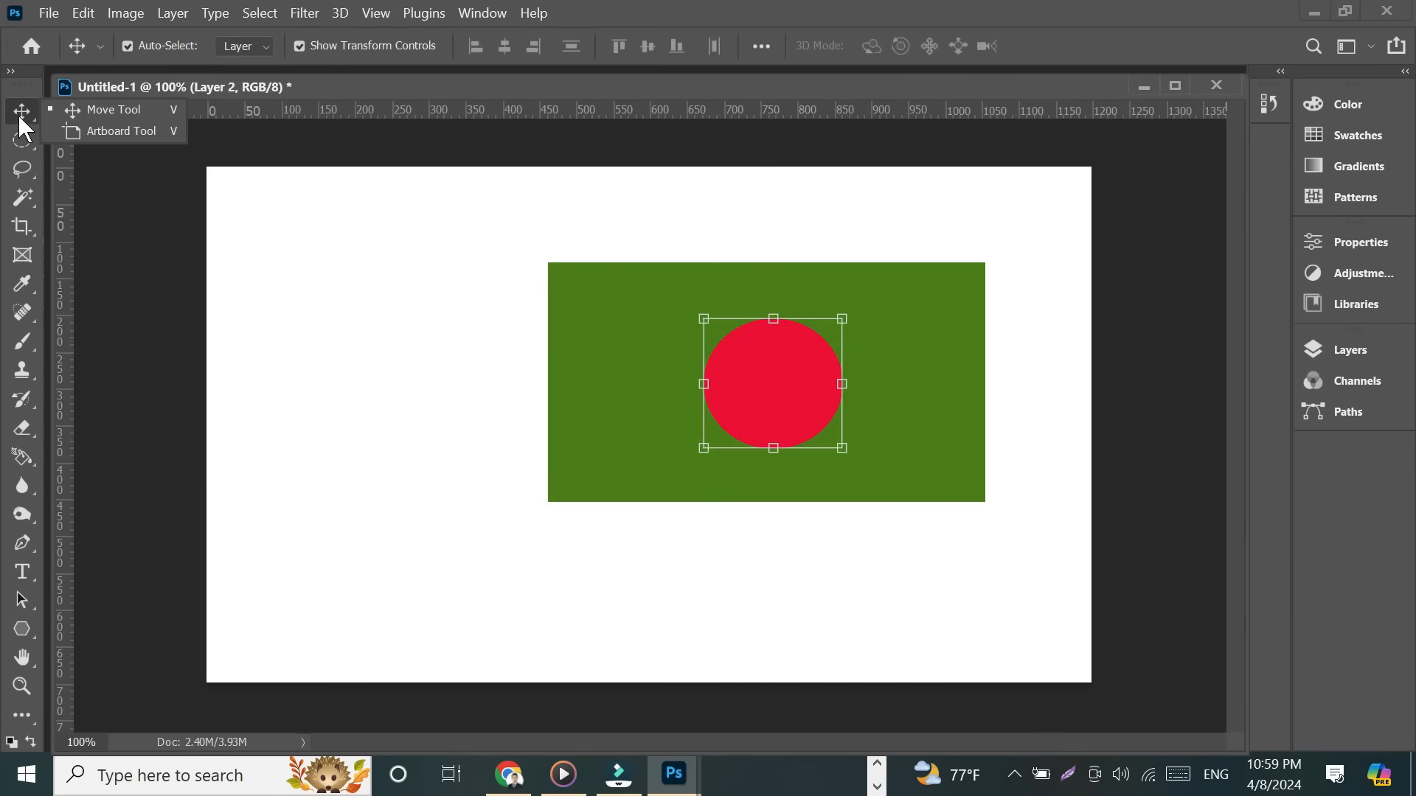
click(398, 270)
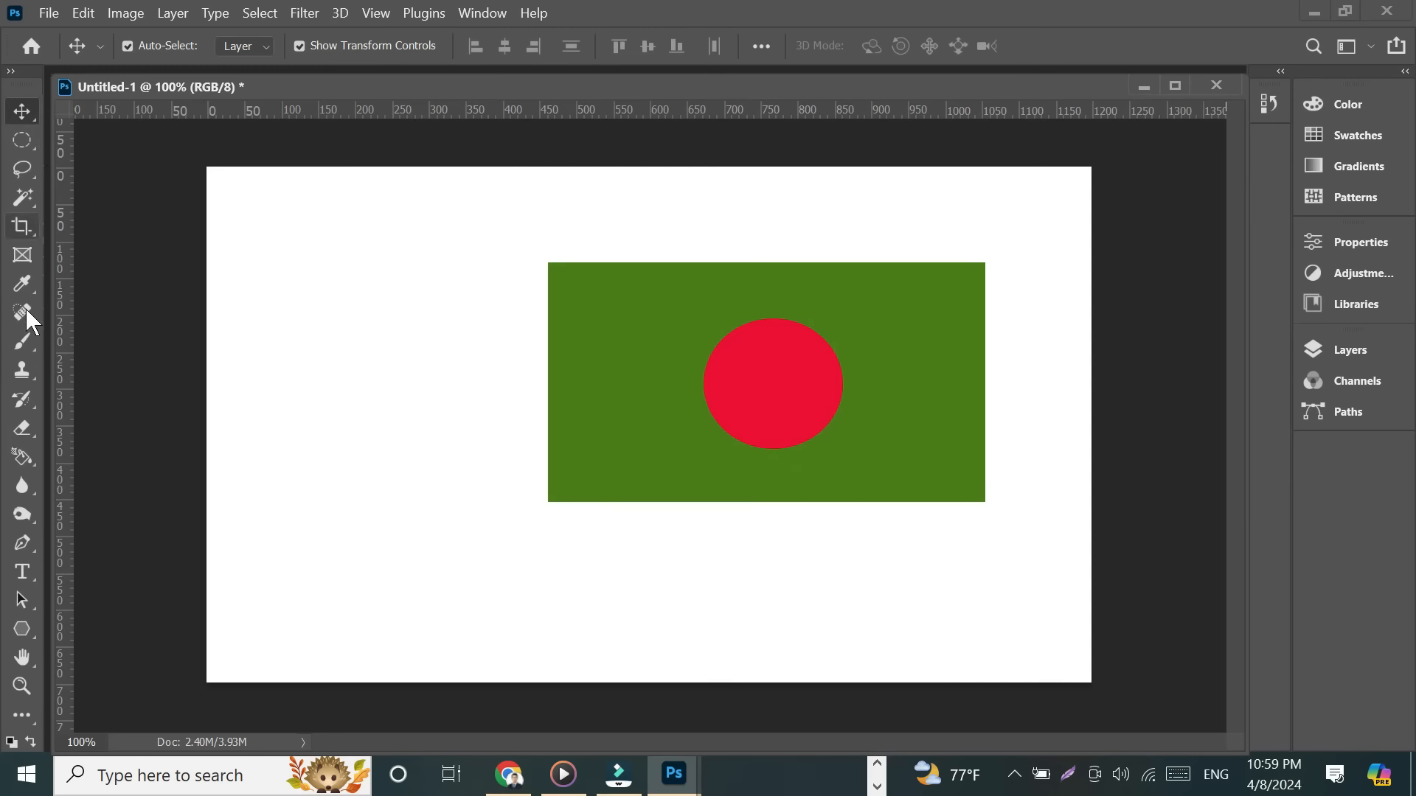
click(25, 135)
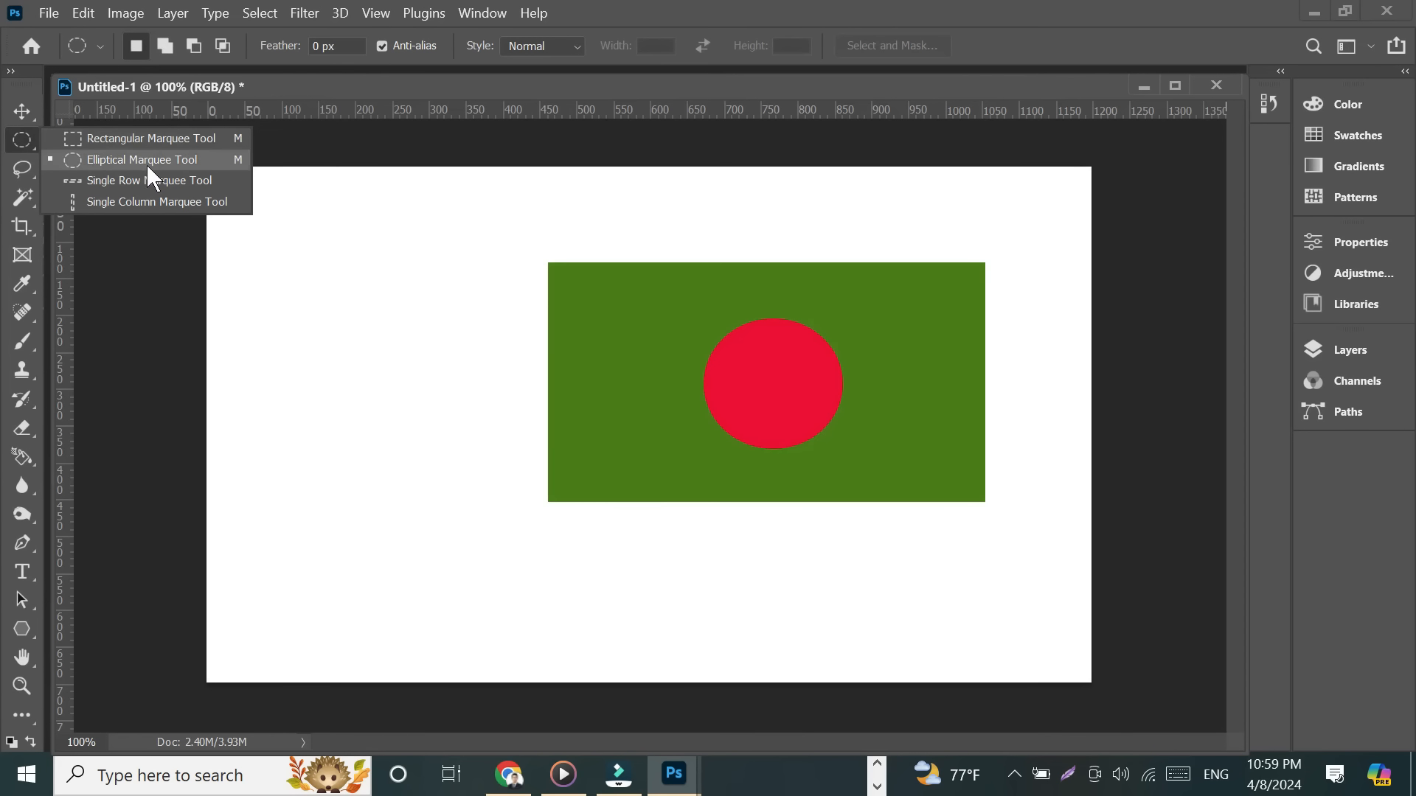
click(123, 136)
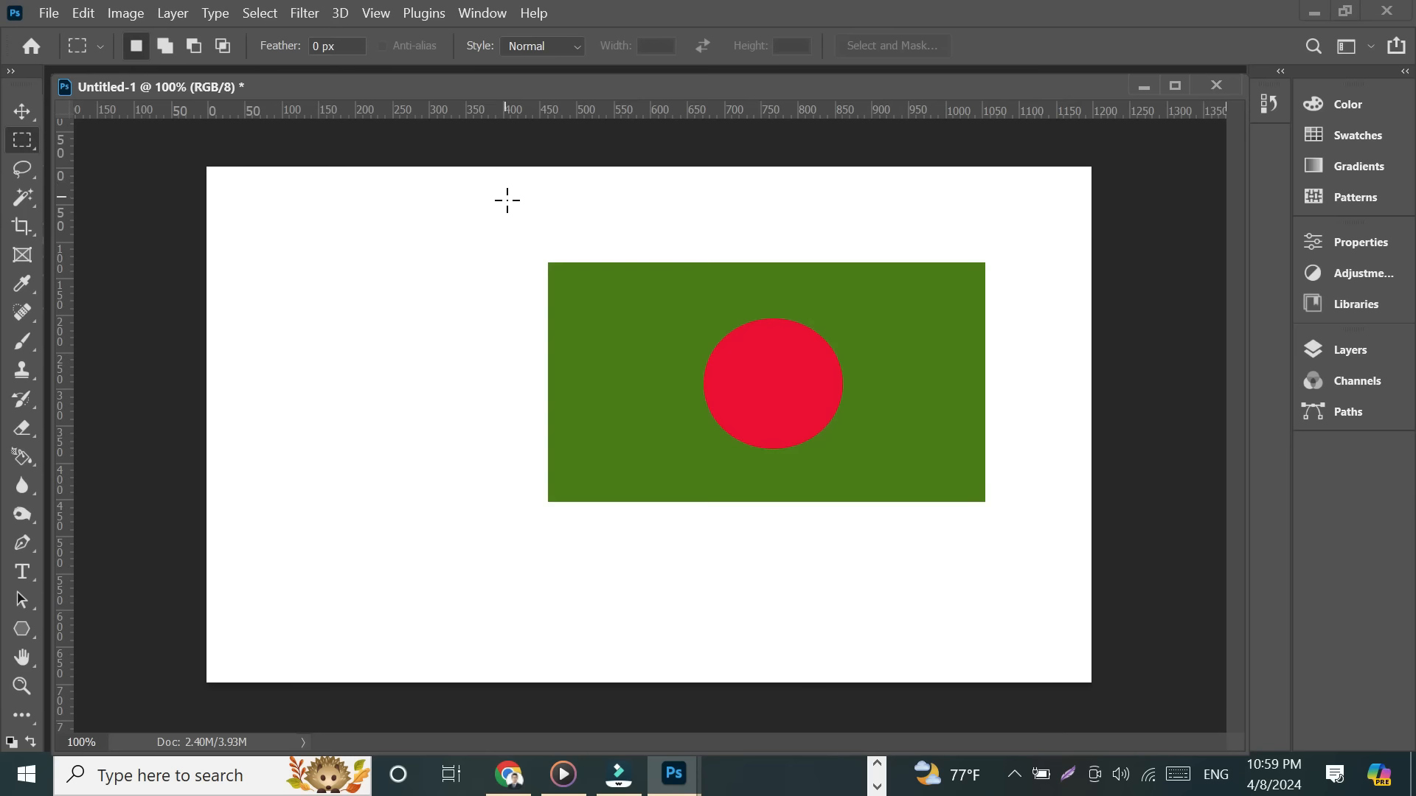
drag(507, 205, 525, 630)
click(1352, 361)
click(1223, 552)
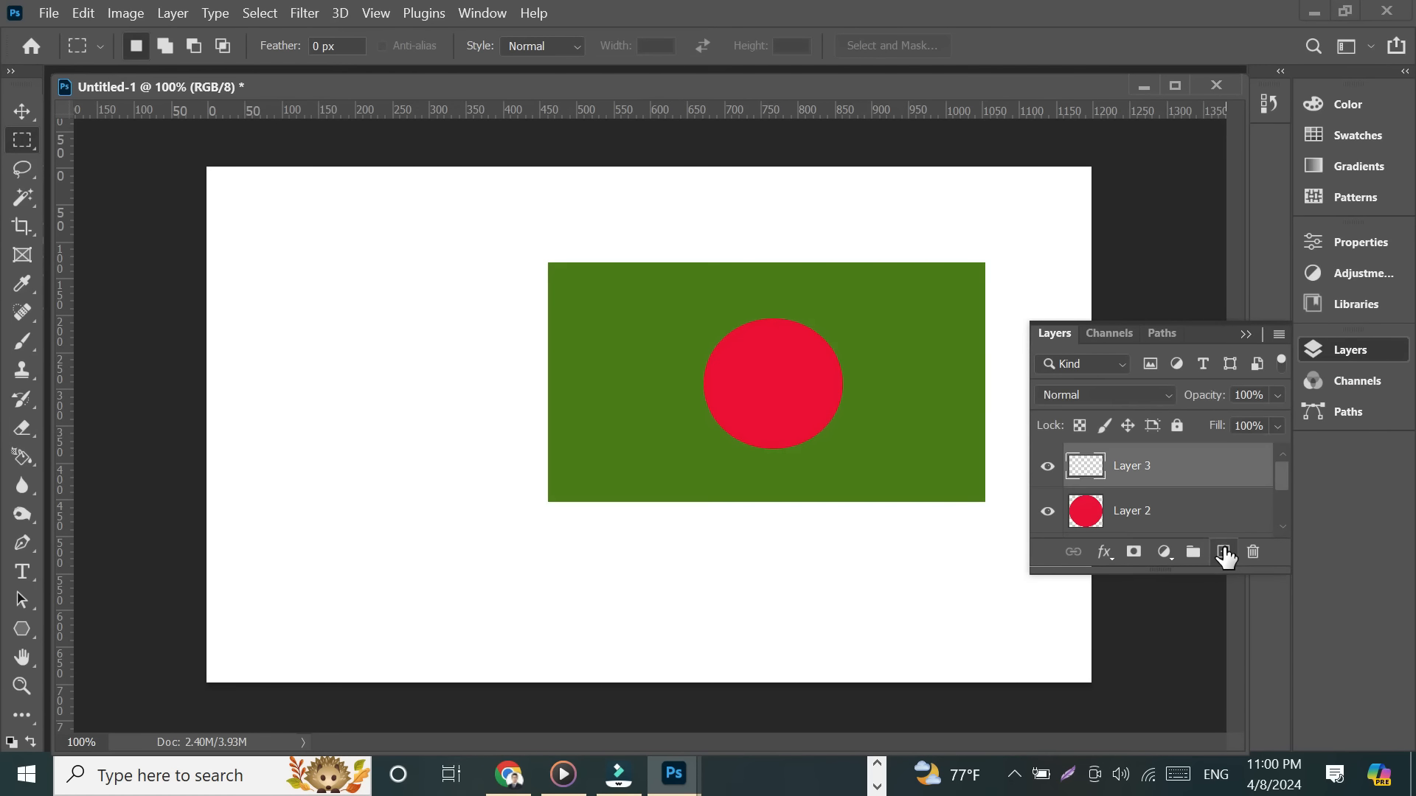
click(1138, 465)
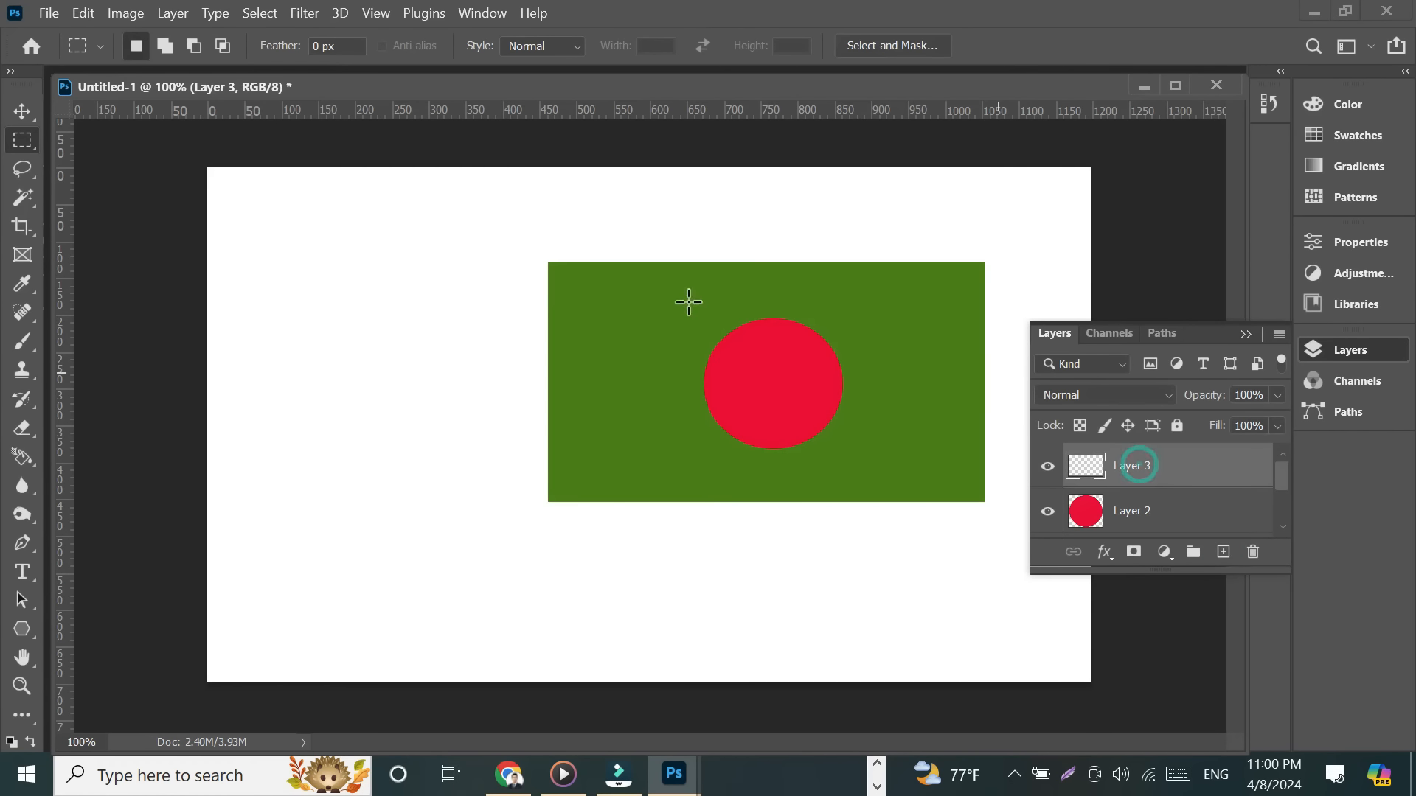
drag(497, 189, 520, 634)
Fill the tall selection with dark brown, deselect, and move the resulting pole flush against the green rectangle's left edge.
click(1329, 101)
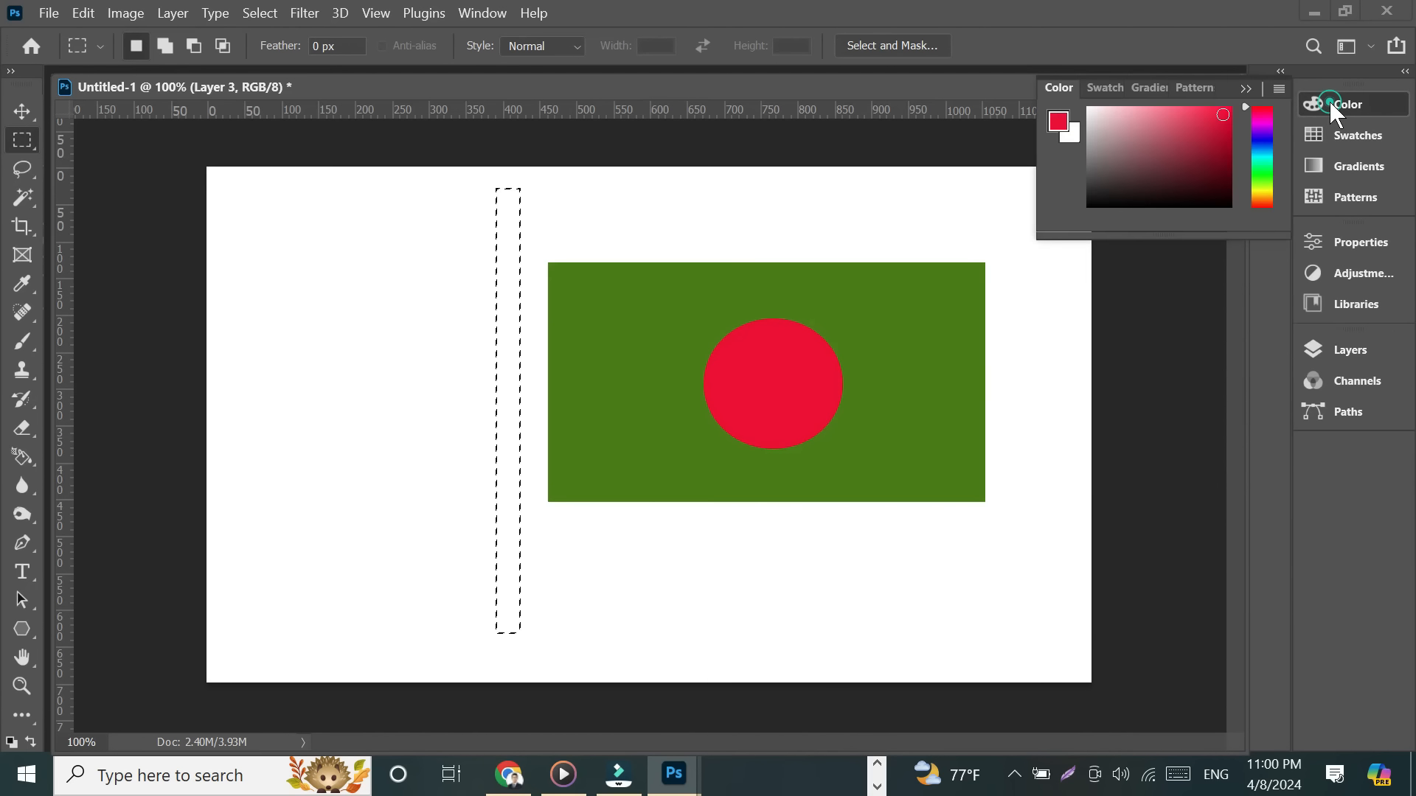
click(1264, 196)
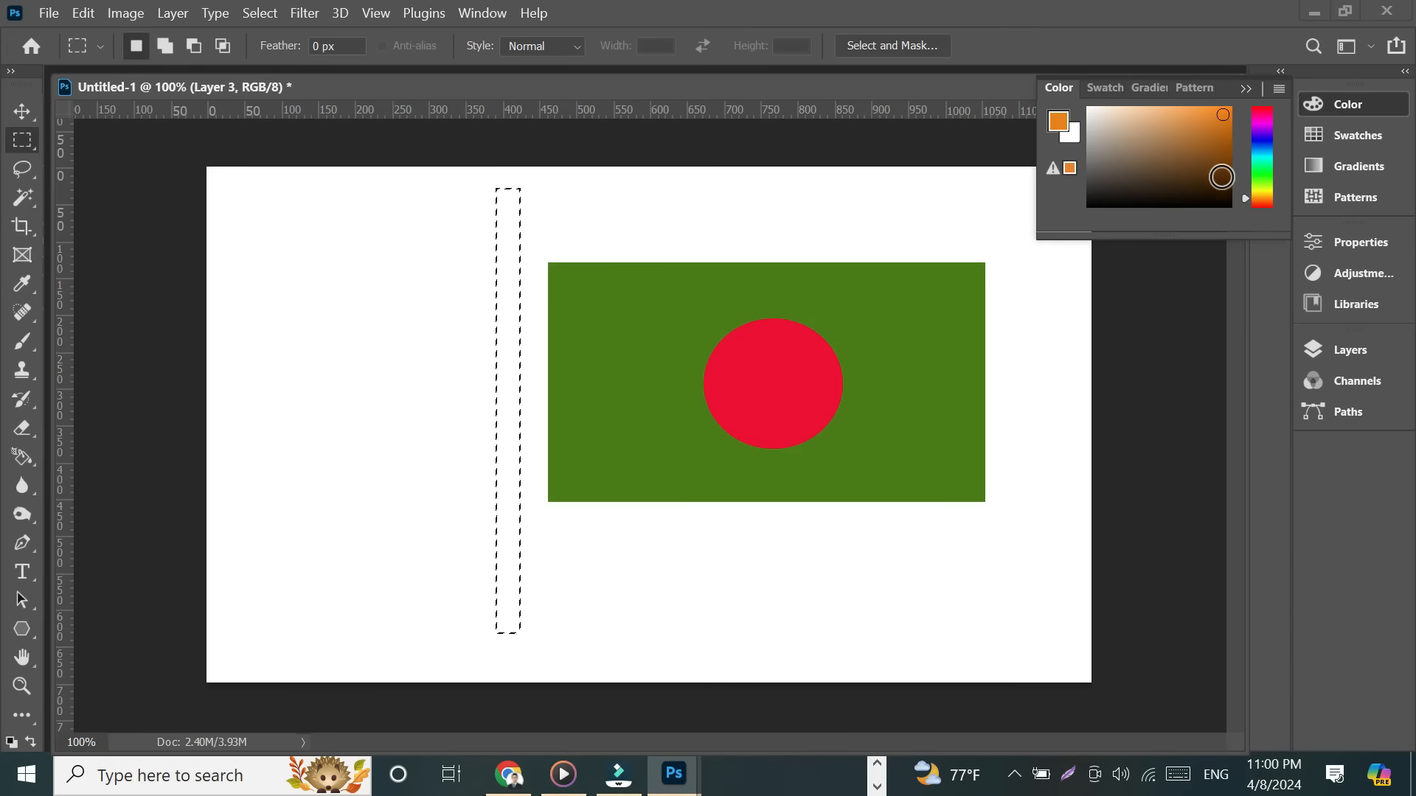
click(1220, 182)
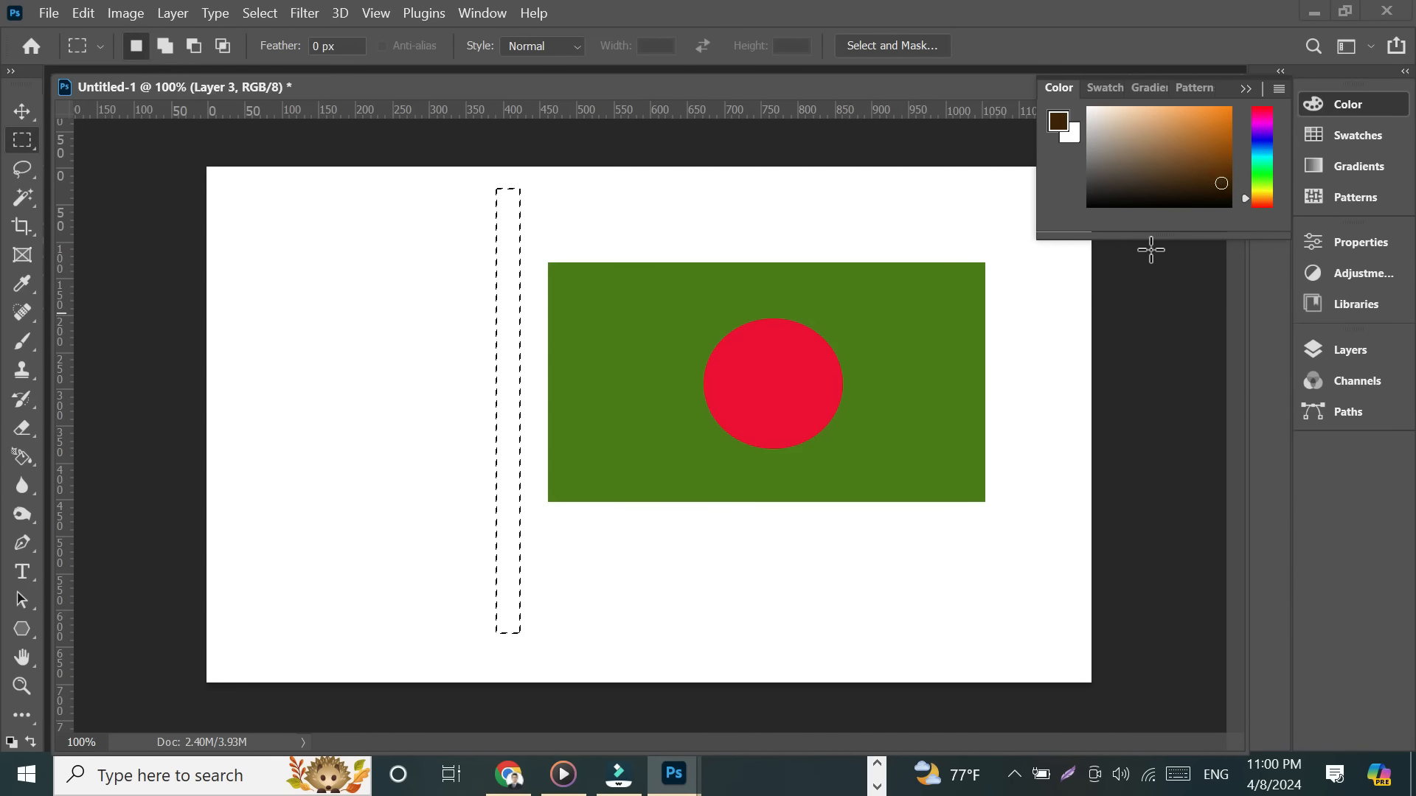
click(1245, 88)
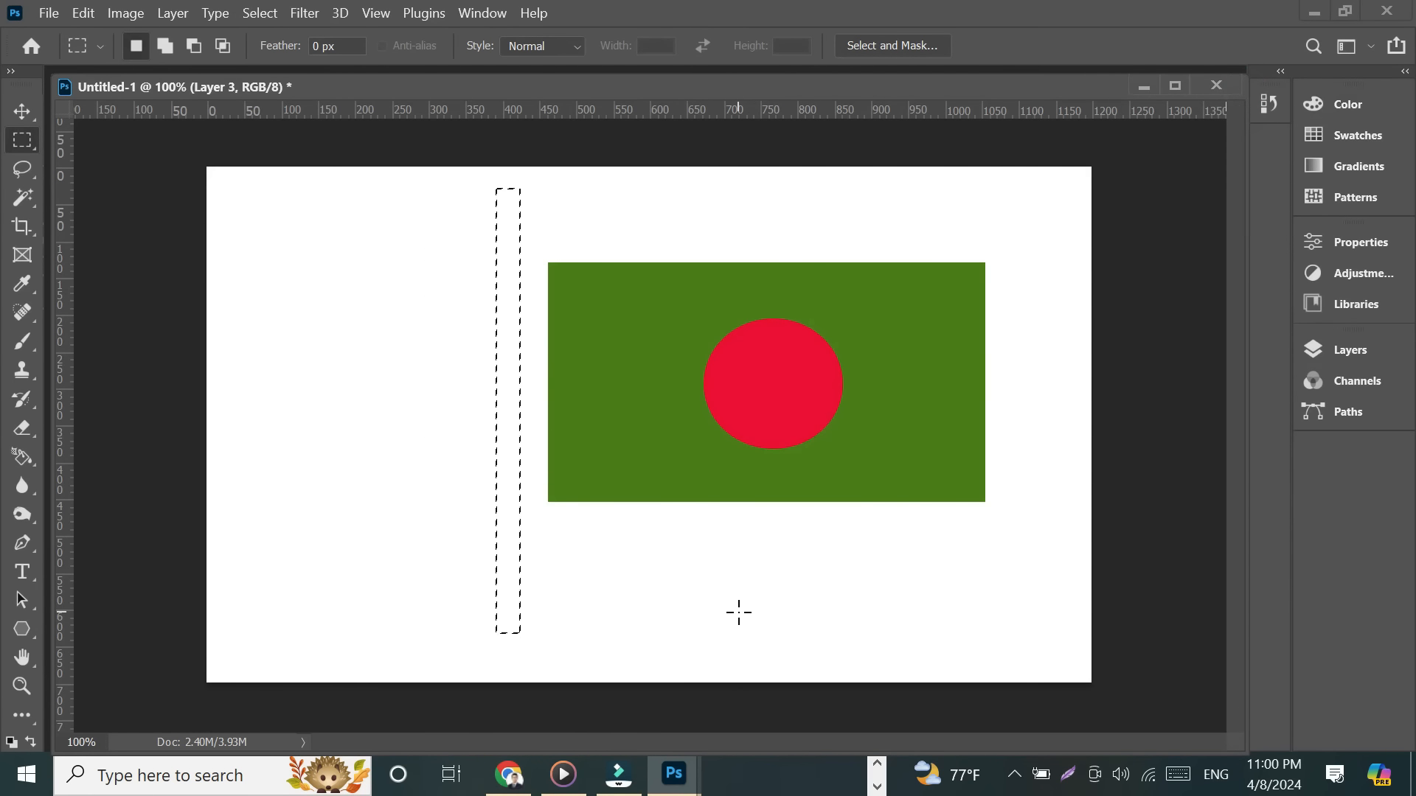
key(alt+BackSpace)
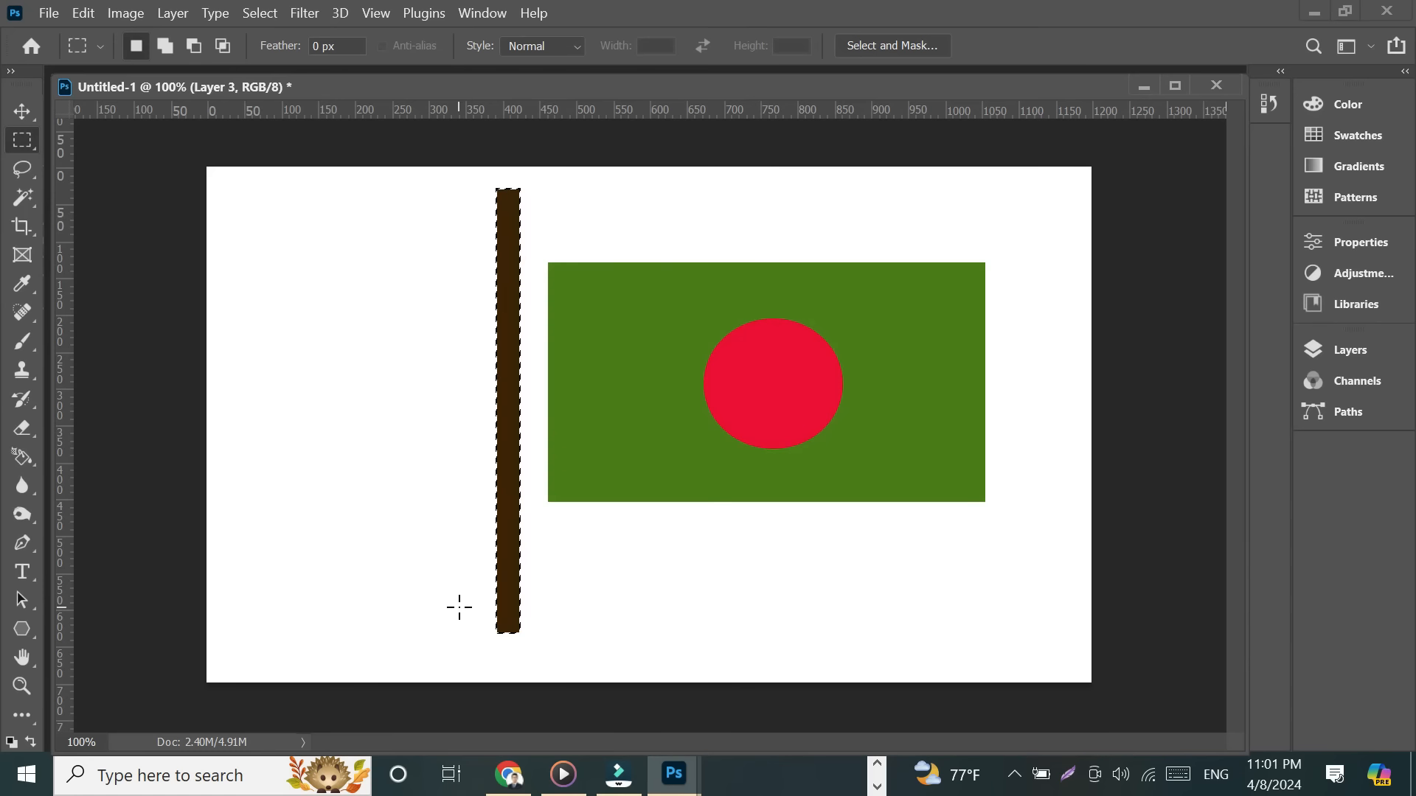
key(ctrl+d)
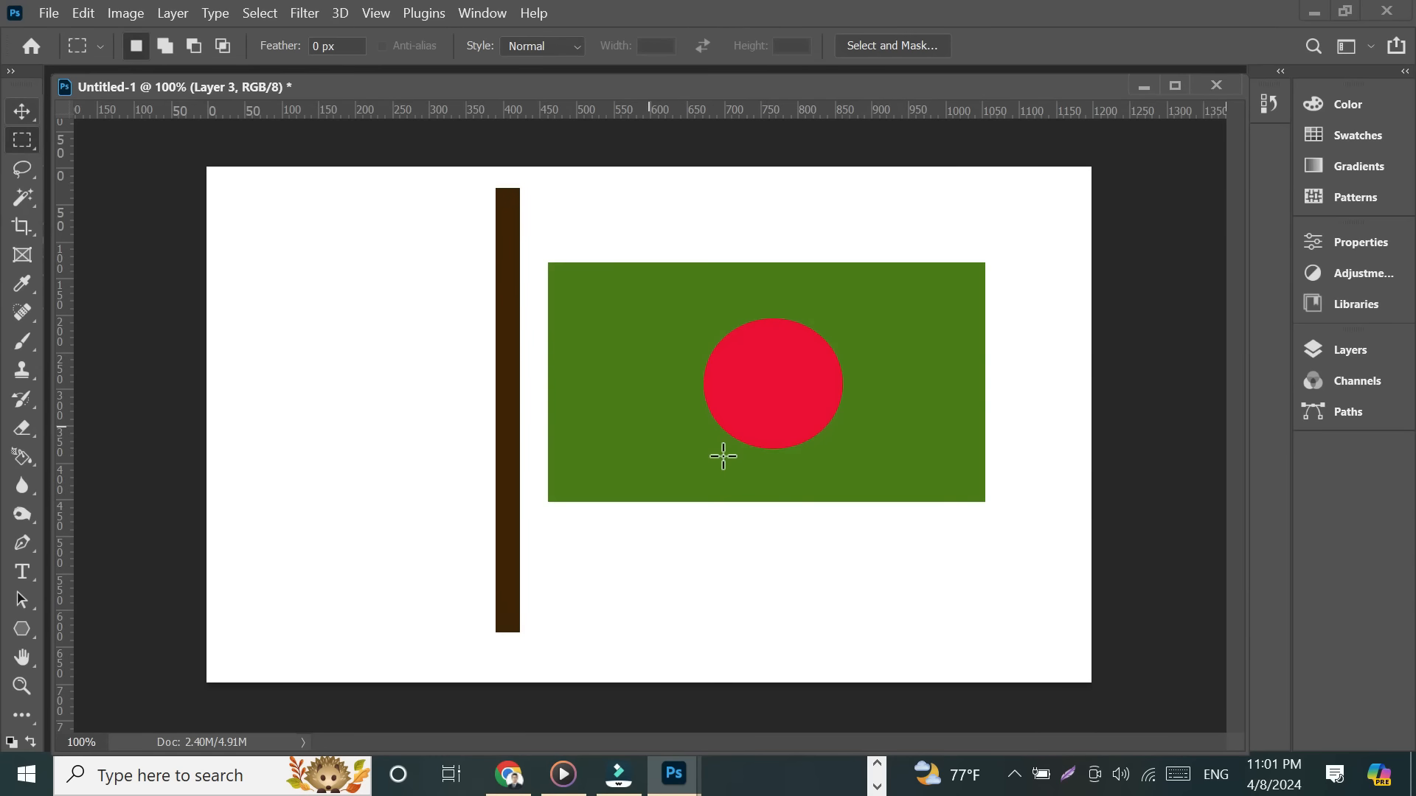
click(16, 111)
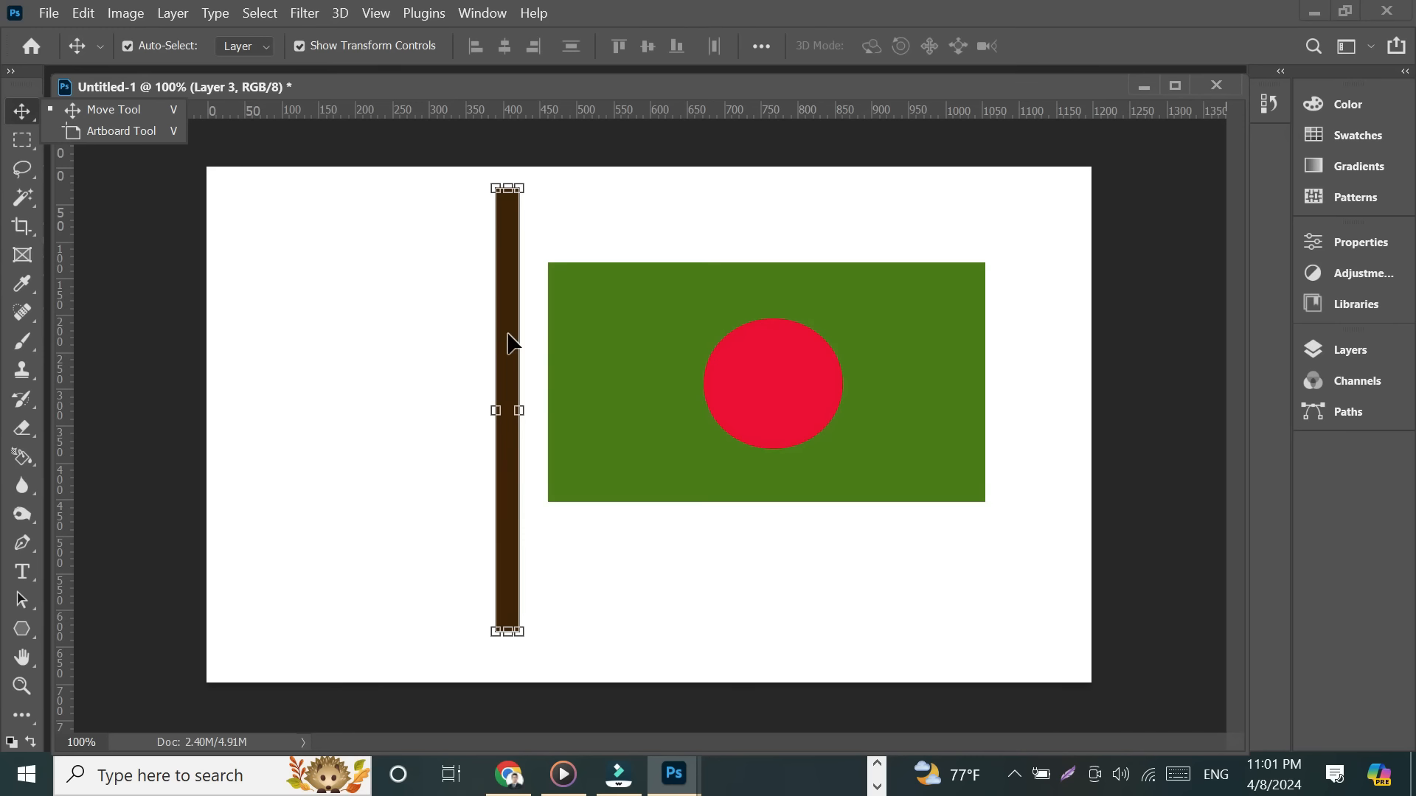
drag(511, 340, 542, 353)
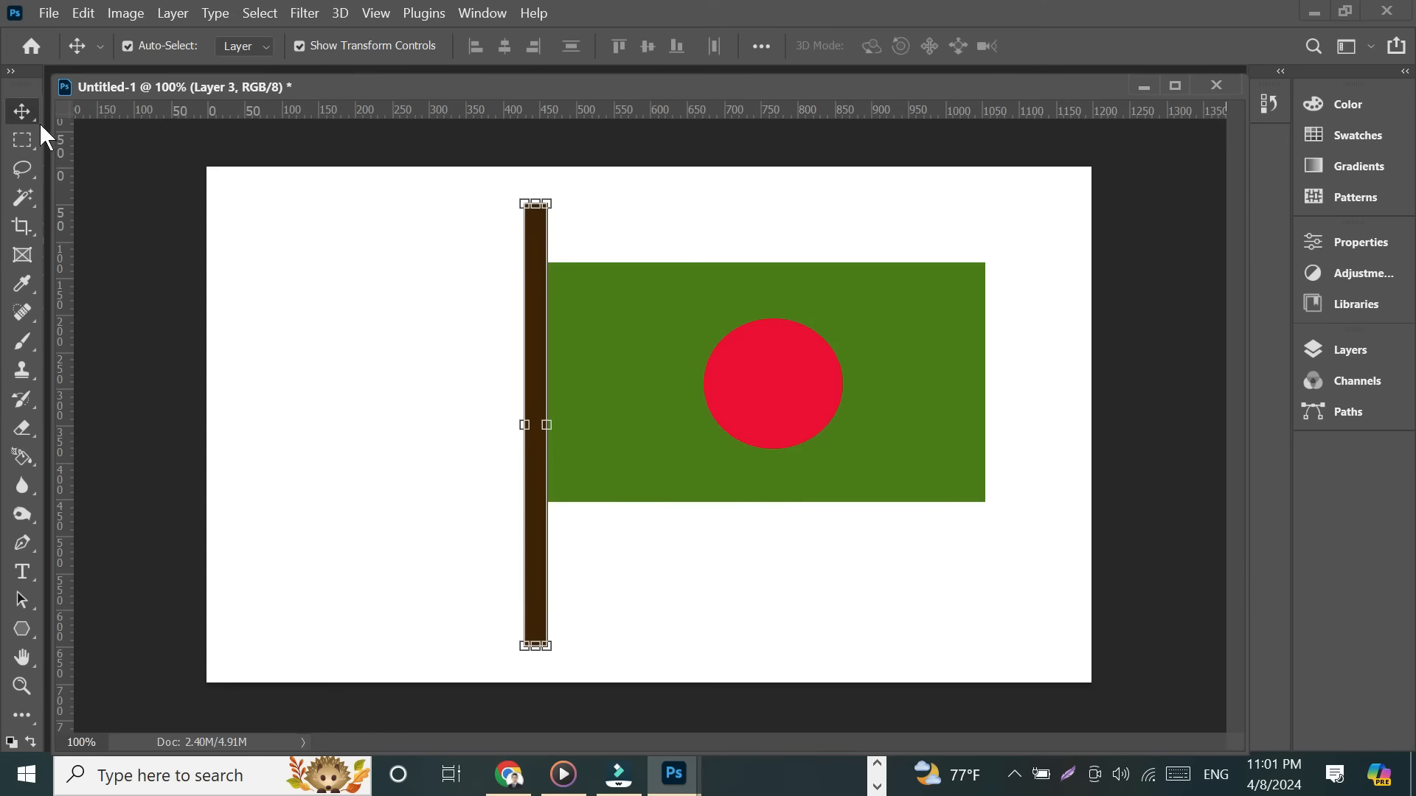
Add a new layer above the pole and make a rectangular marquee selection of about 160 x 100 px around the pole's lower end.
click(26, 141)
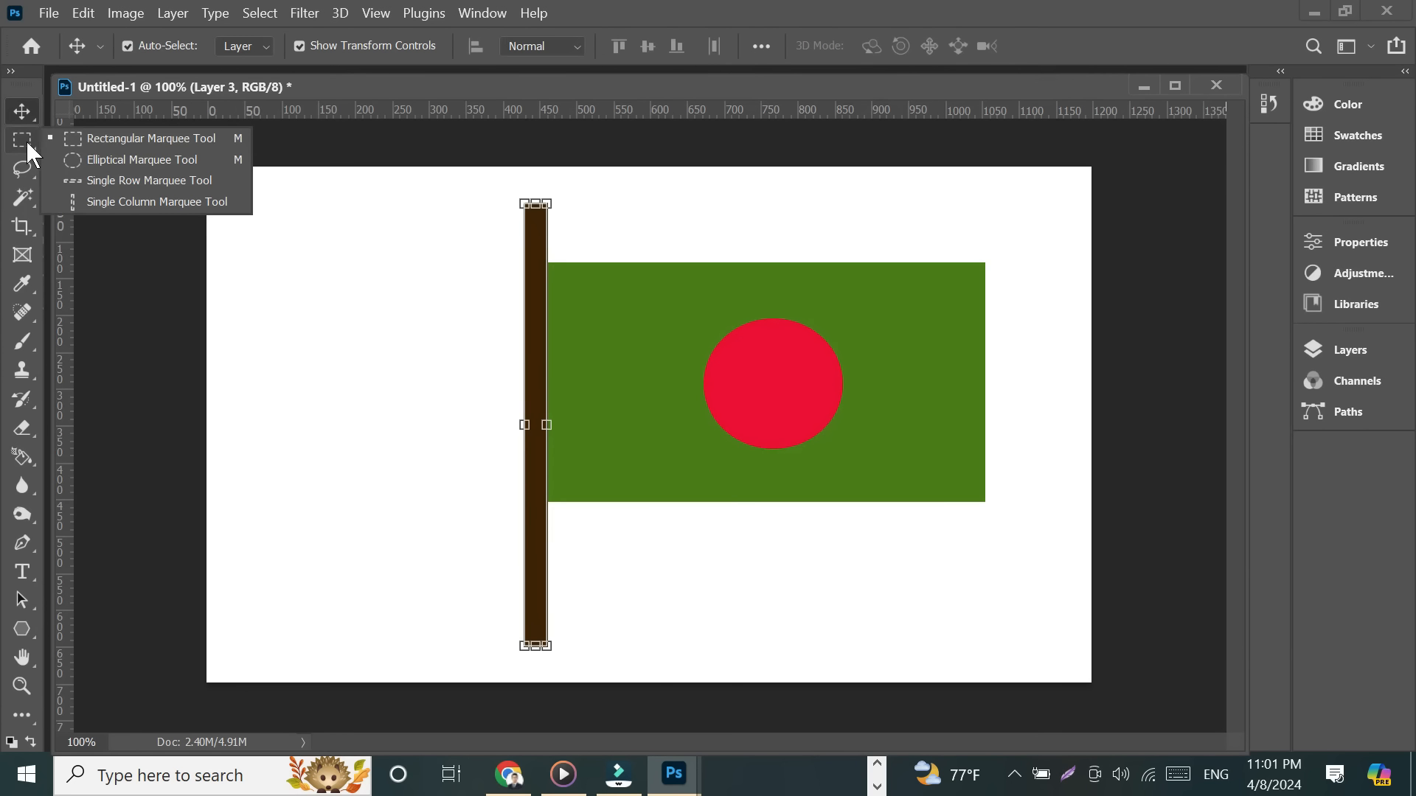
click(89, 139)
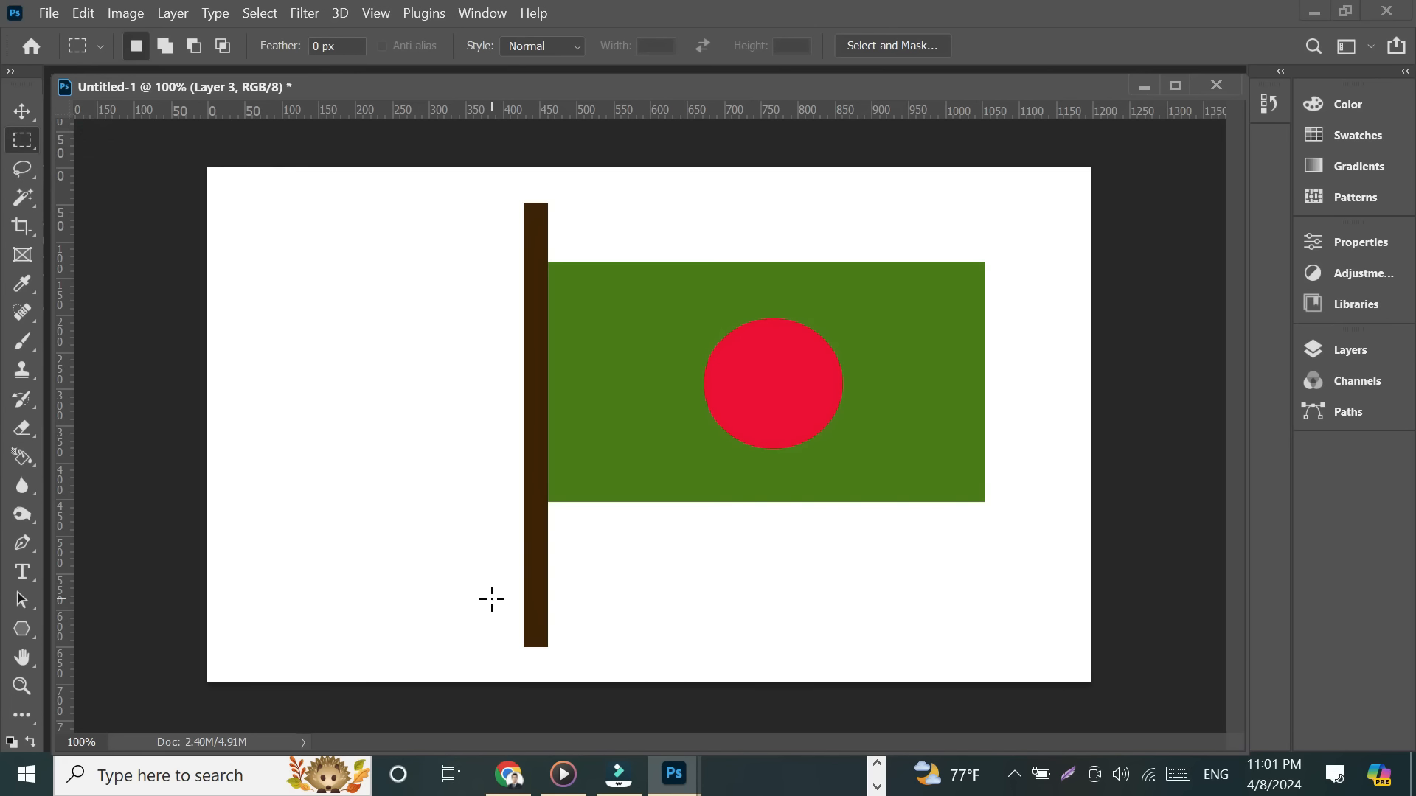
click(1343, 348)
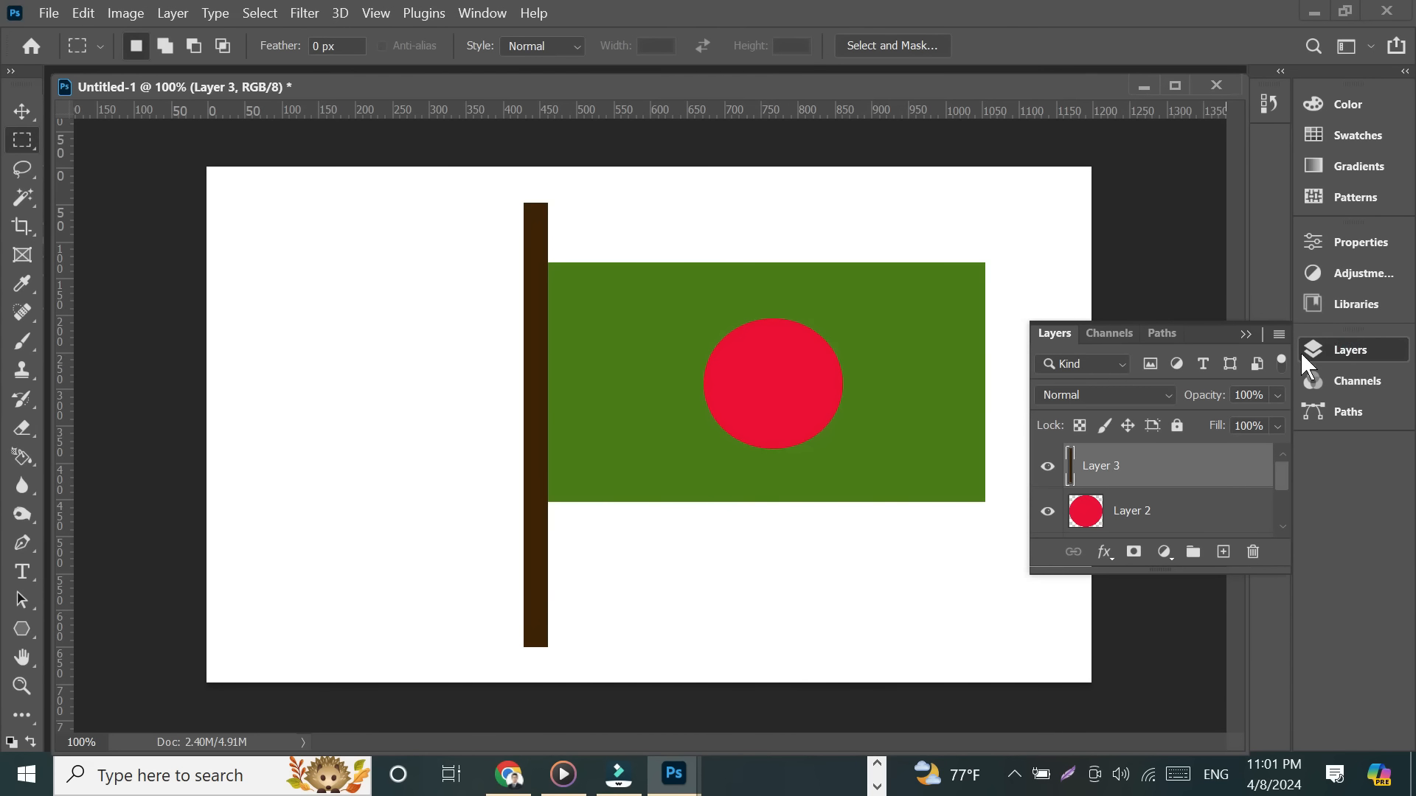
click(1224, 553)
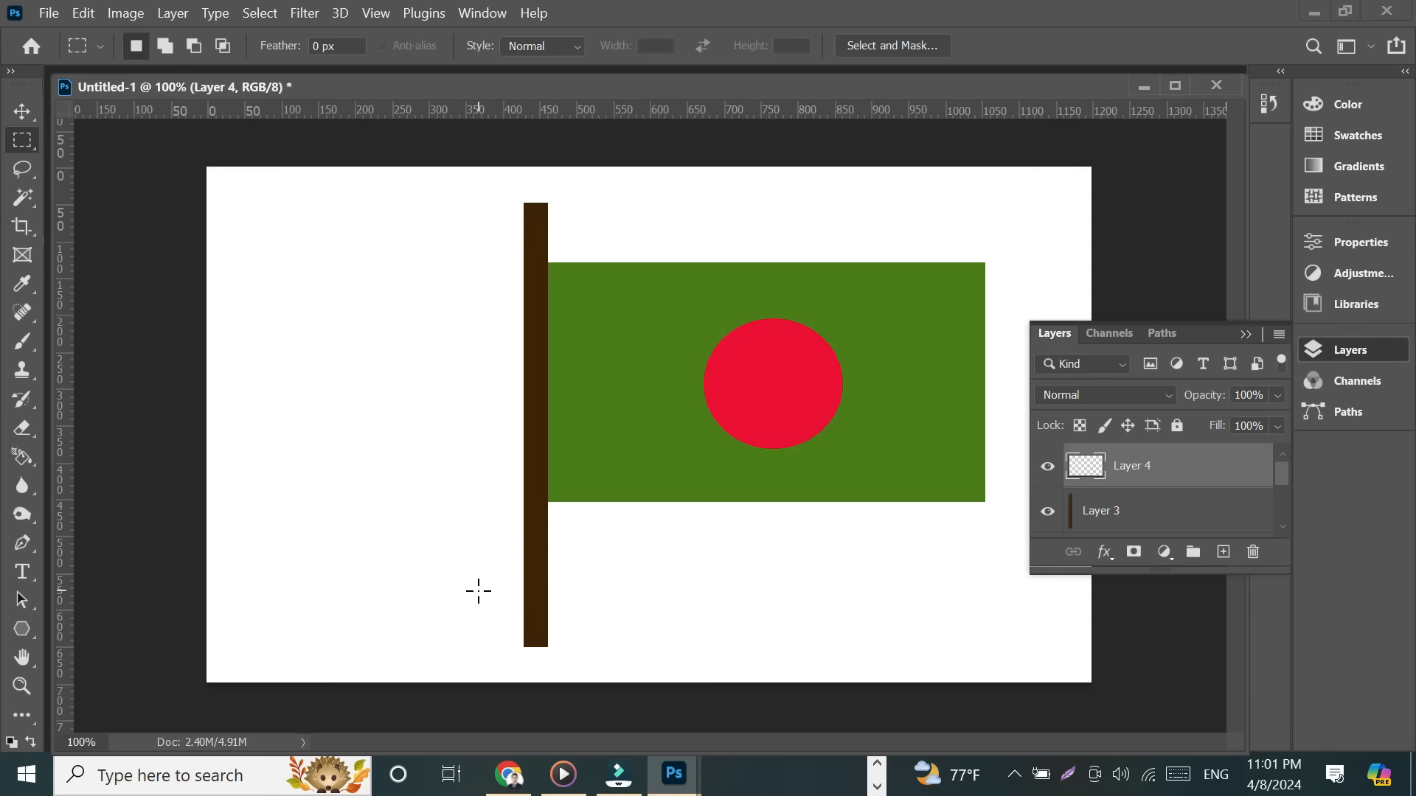
drag(478, 590, 596, 665)
Set the foreground colour to medium blue, fill the rectangular selection at the pole's lower end with it and deselect.
click(1326, 110)
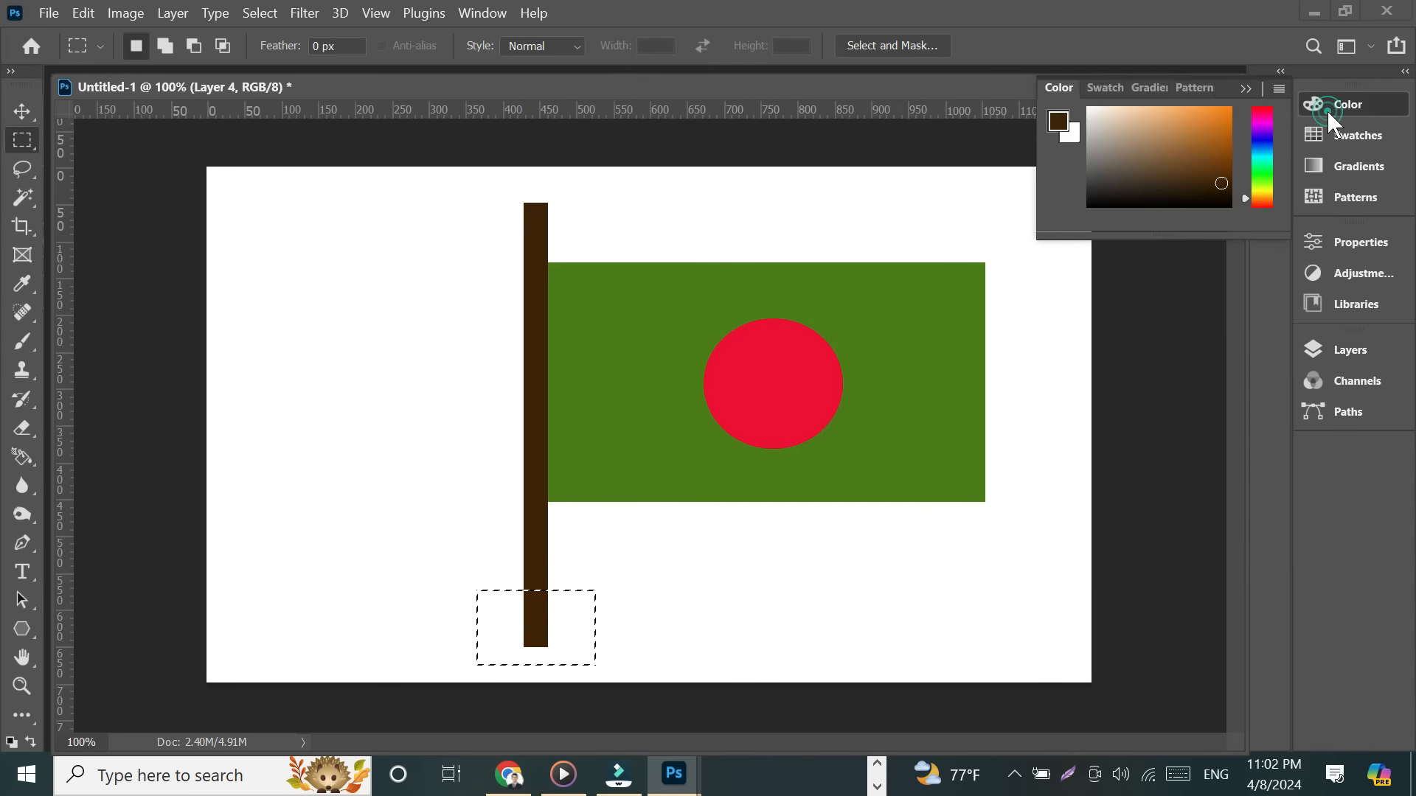
click(1266, 146)
click(1212, 129)
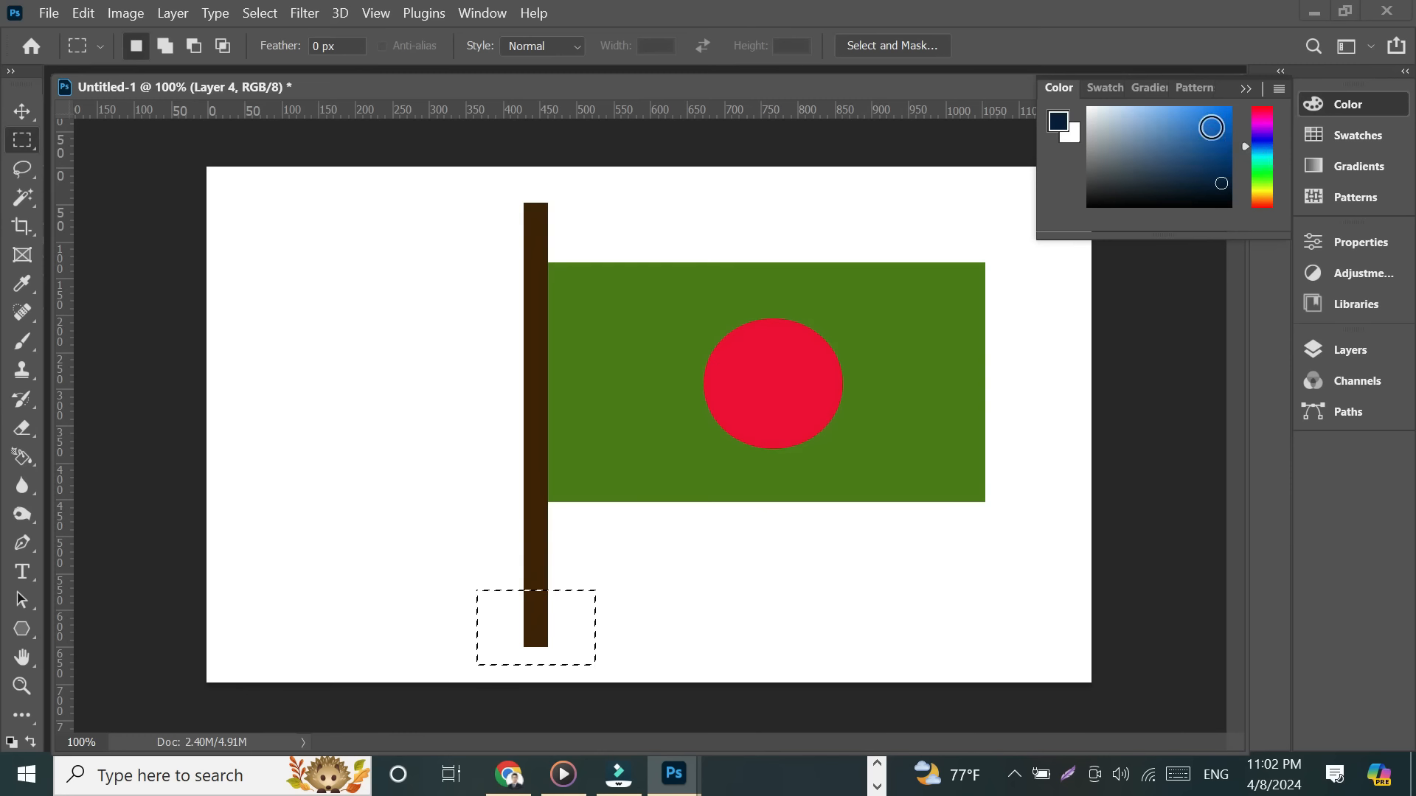
click(1170, 144)
click(1252, 91)
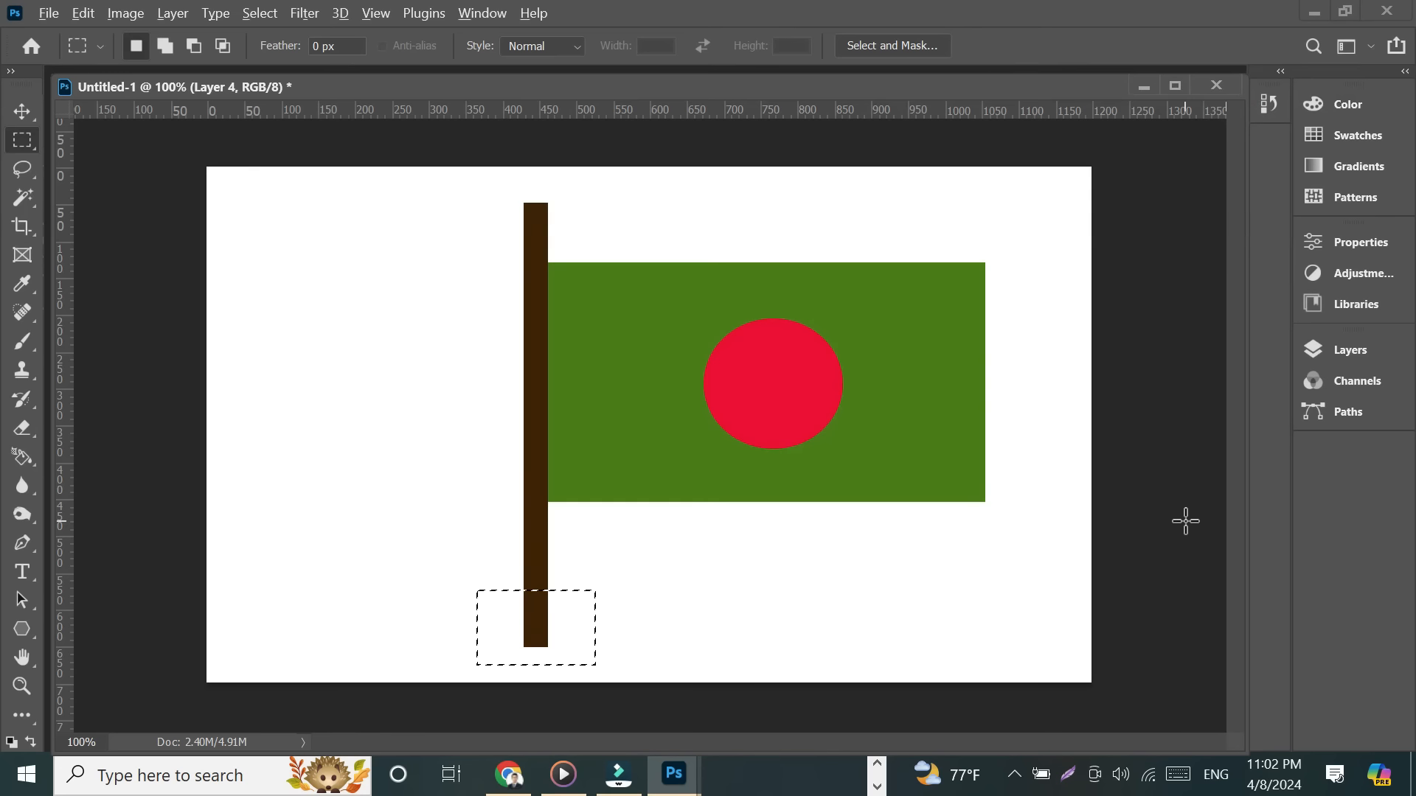
key(alt+BackSpace)
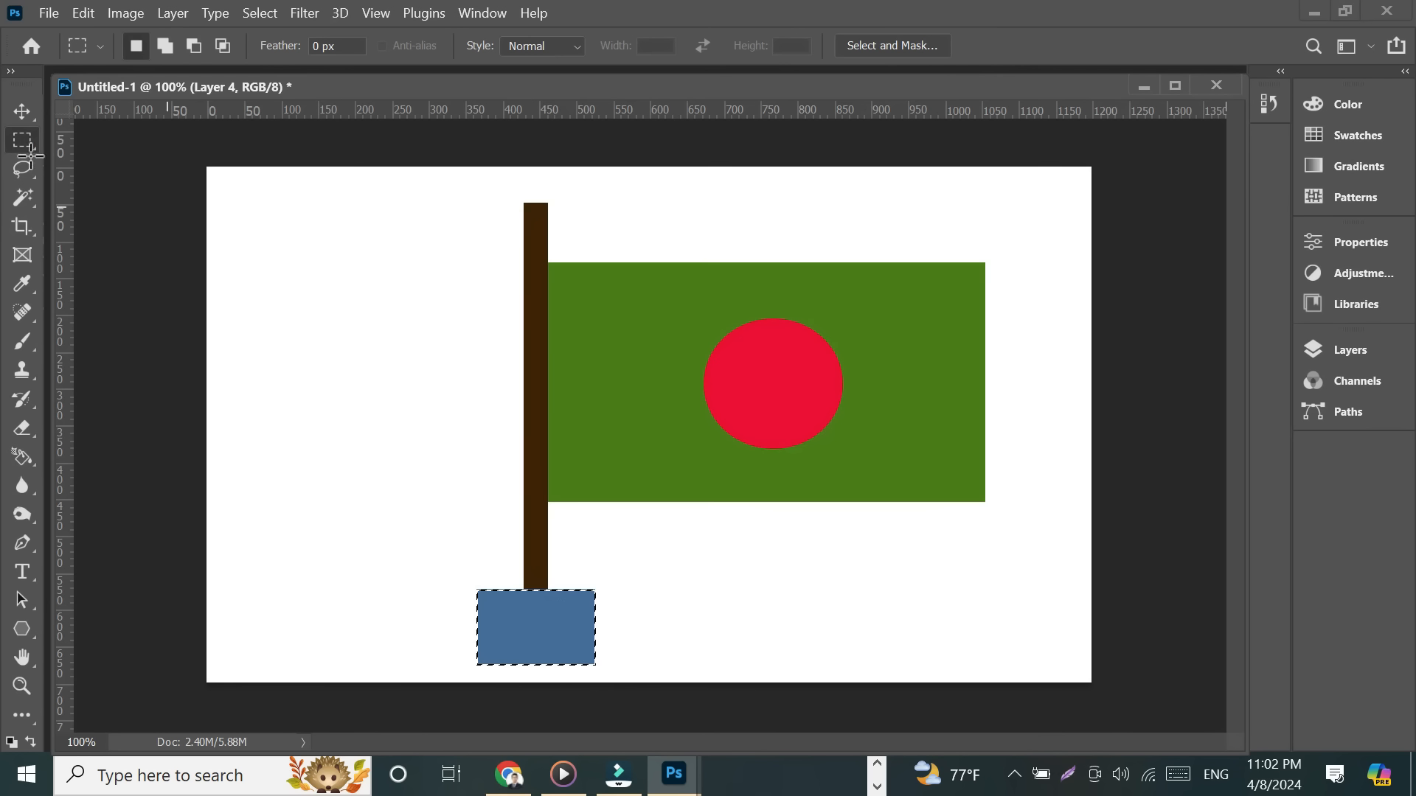
click(22, 113)
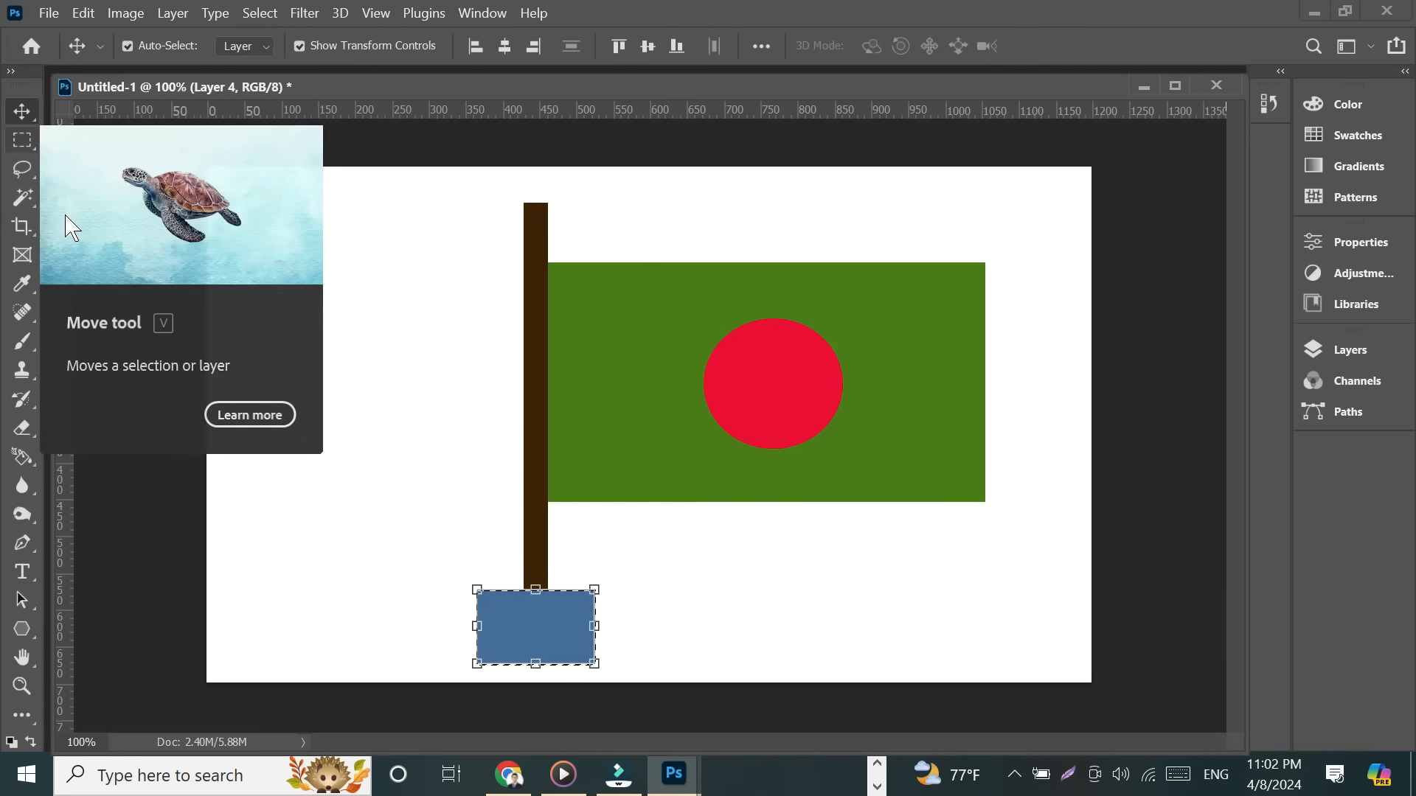
click(128, 46)
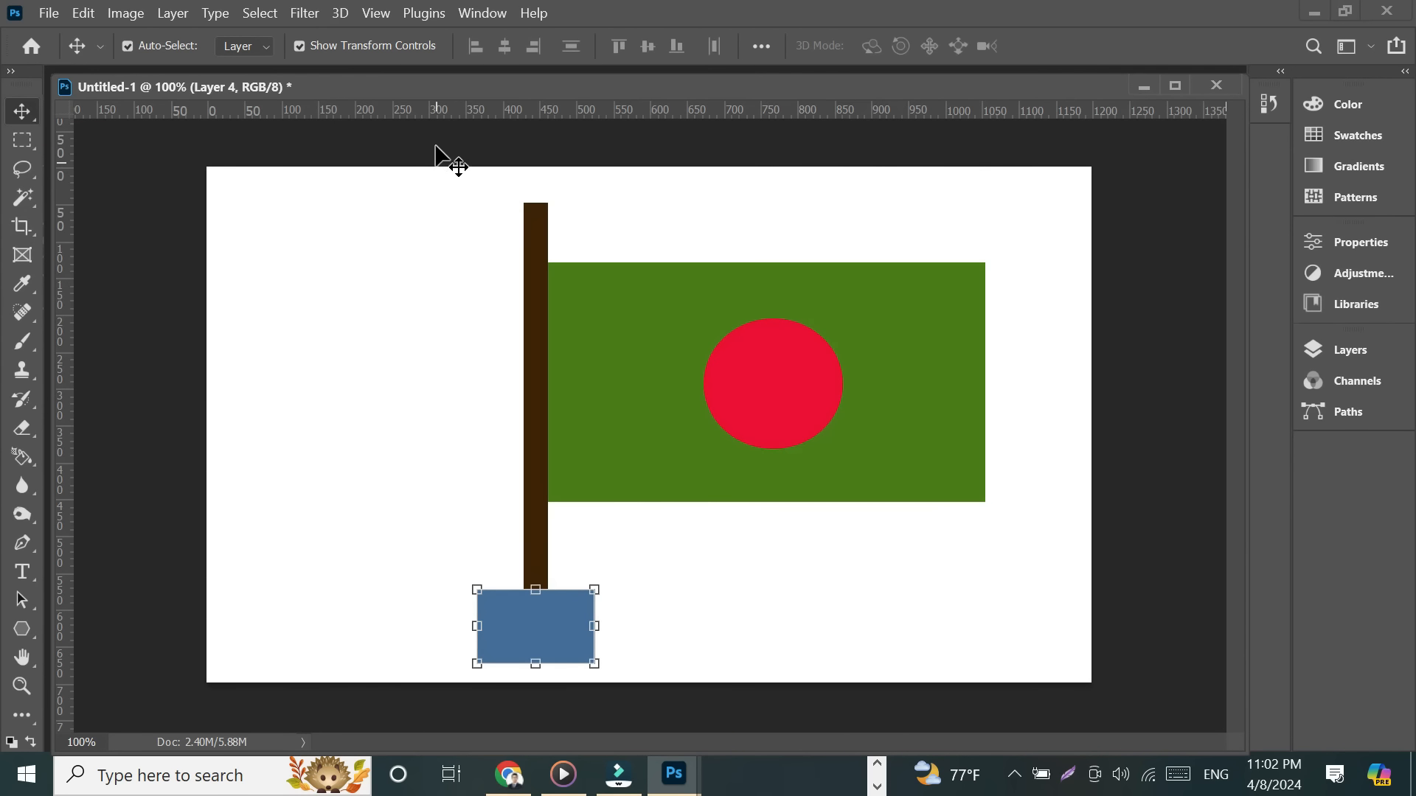
click(423, 335)
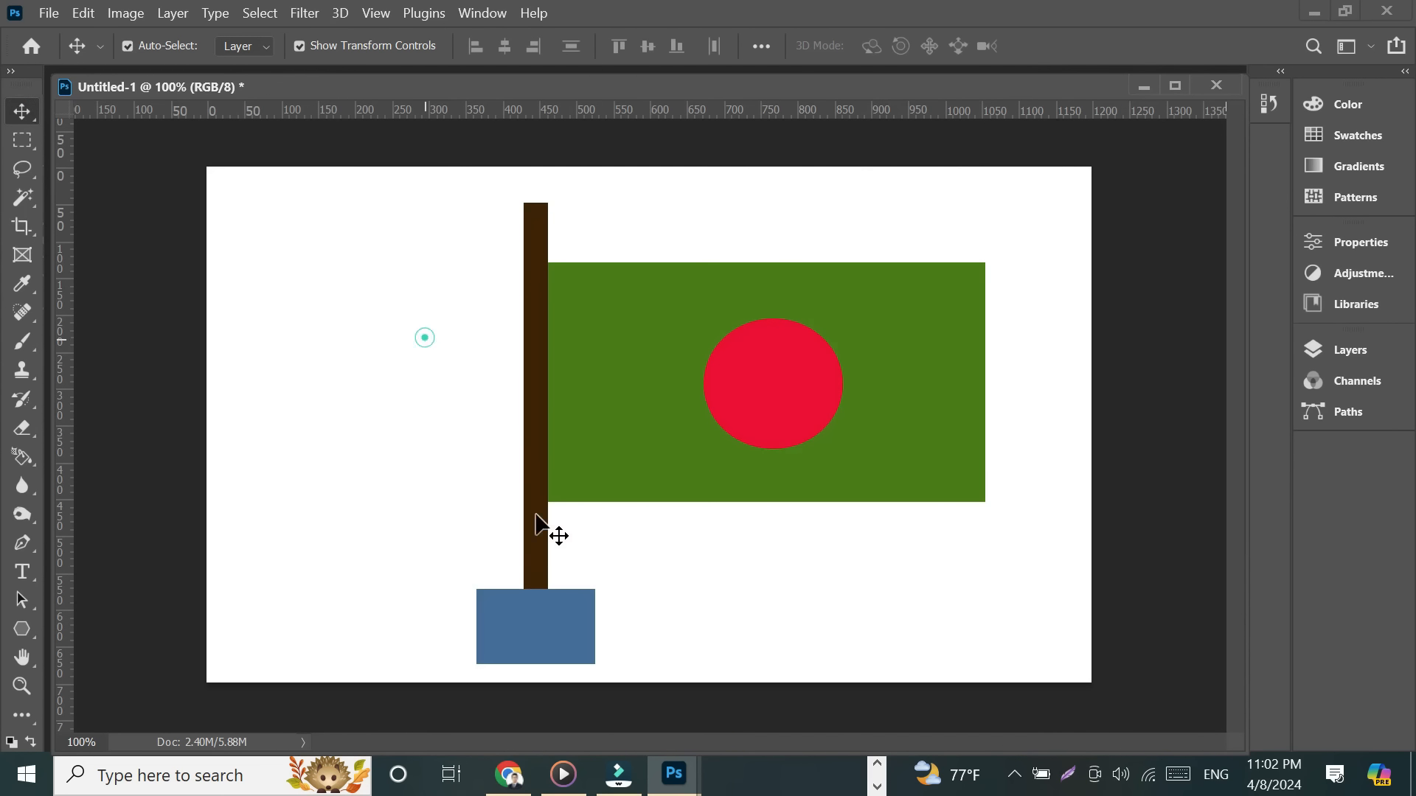
click(738, 560)
Add a new layer on top and make a Single Row Marquee selection across the canvas, level with the pole's upper end.
click(24, 140)
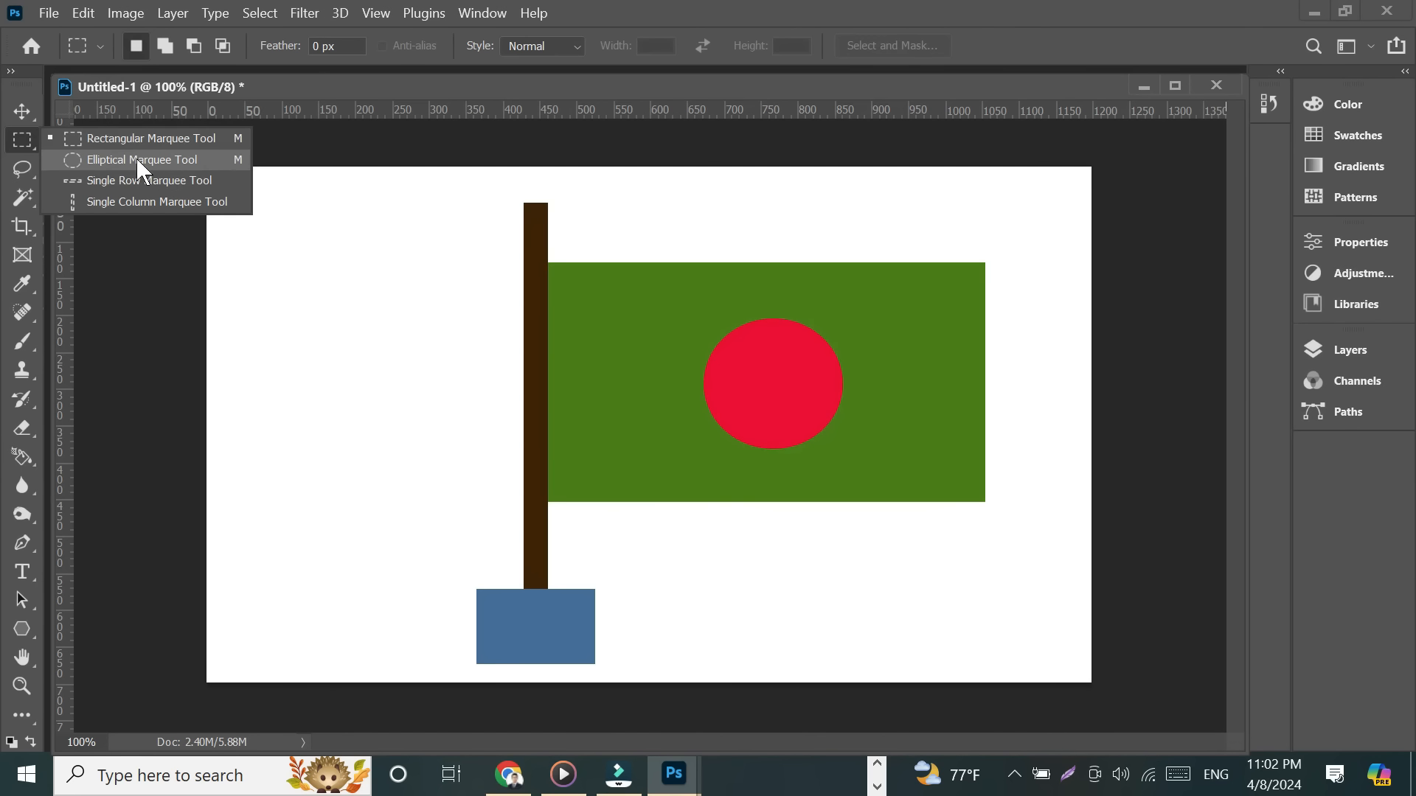
click(200, 181)
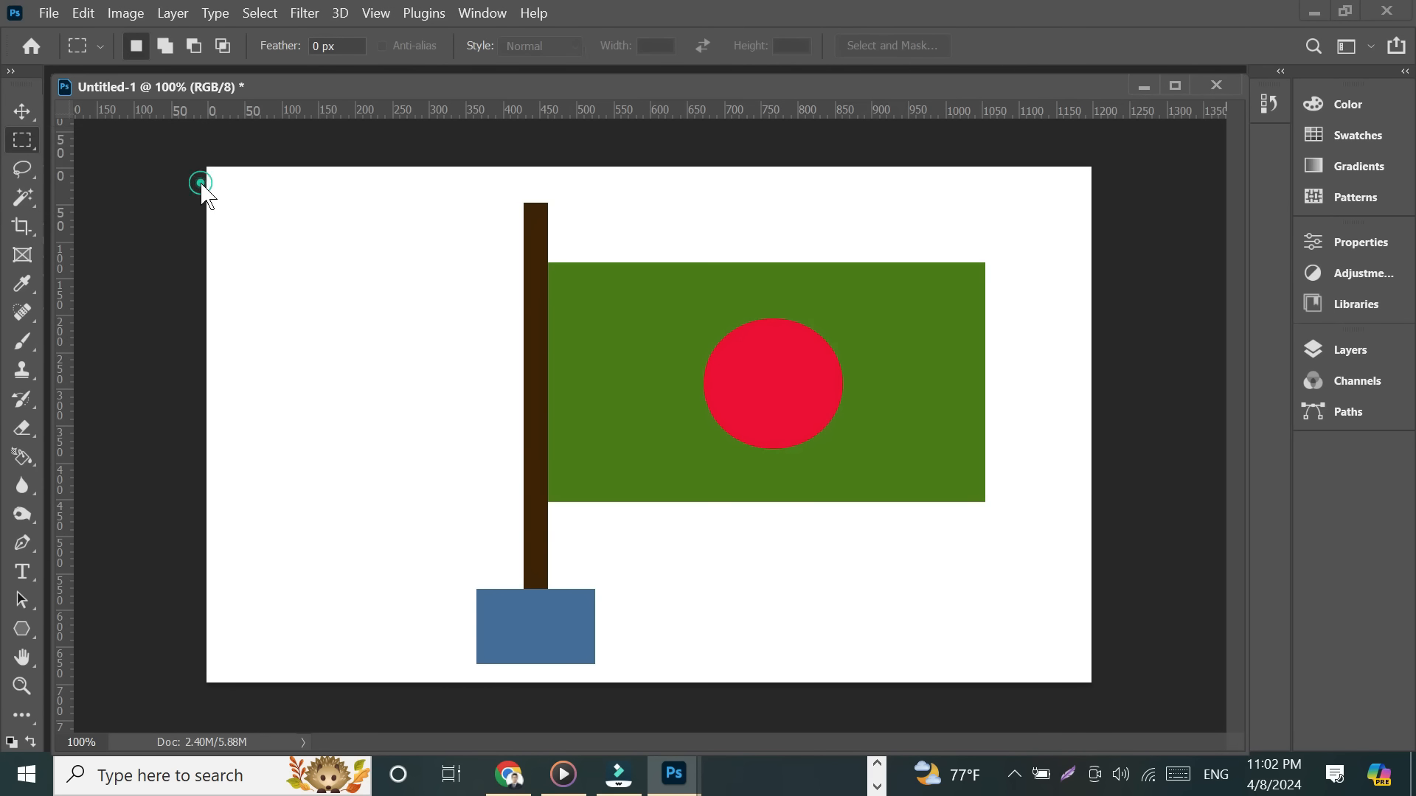
click(1353, 351)
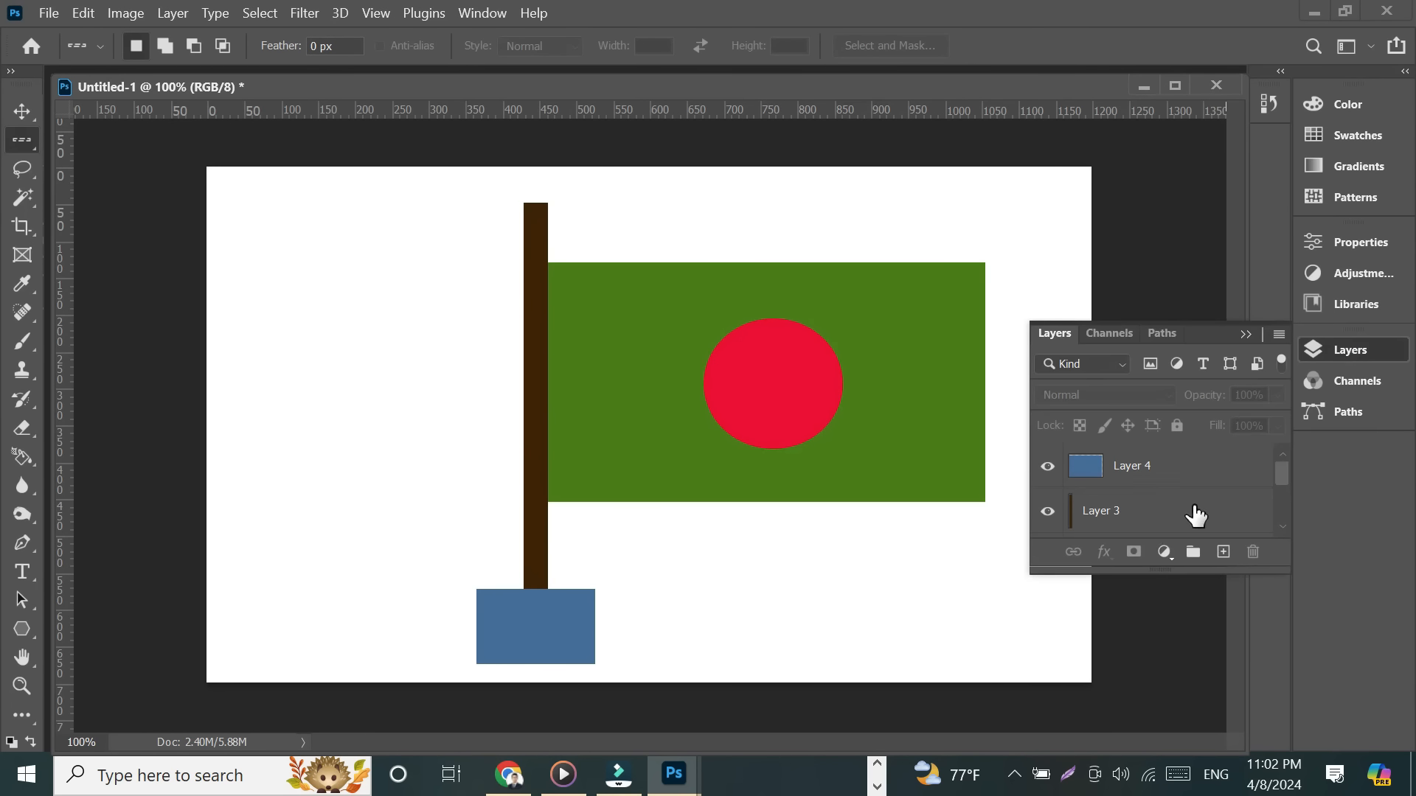
click(1224, 553)
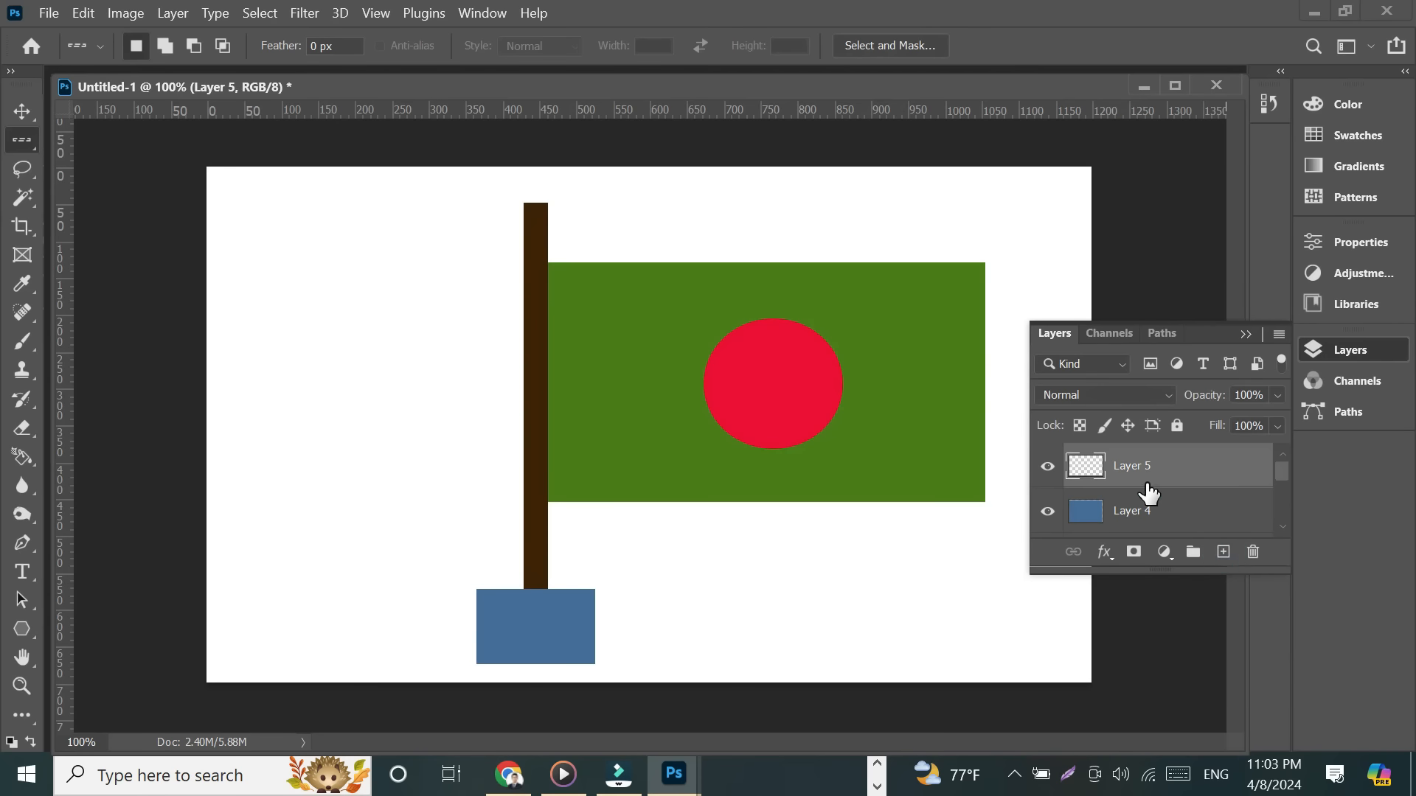
right_click(29, 139)
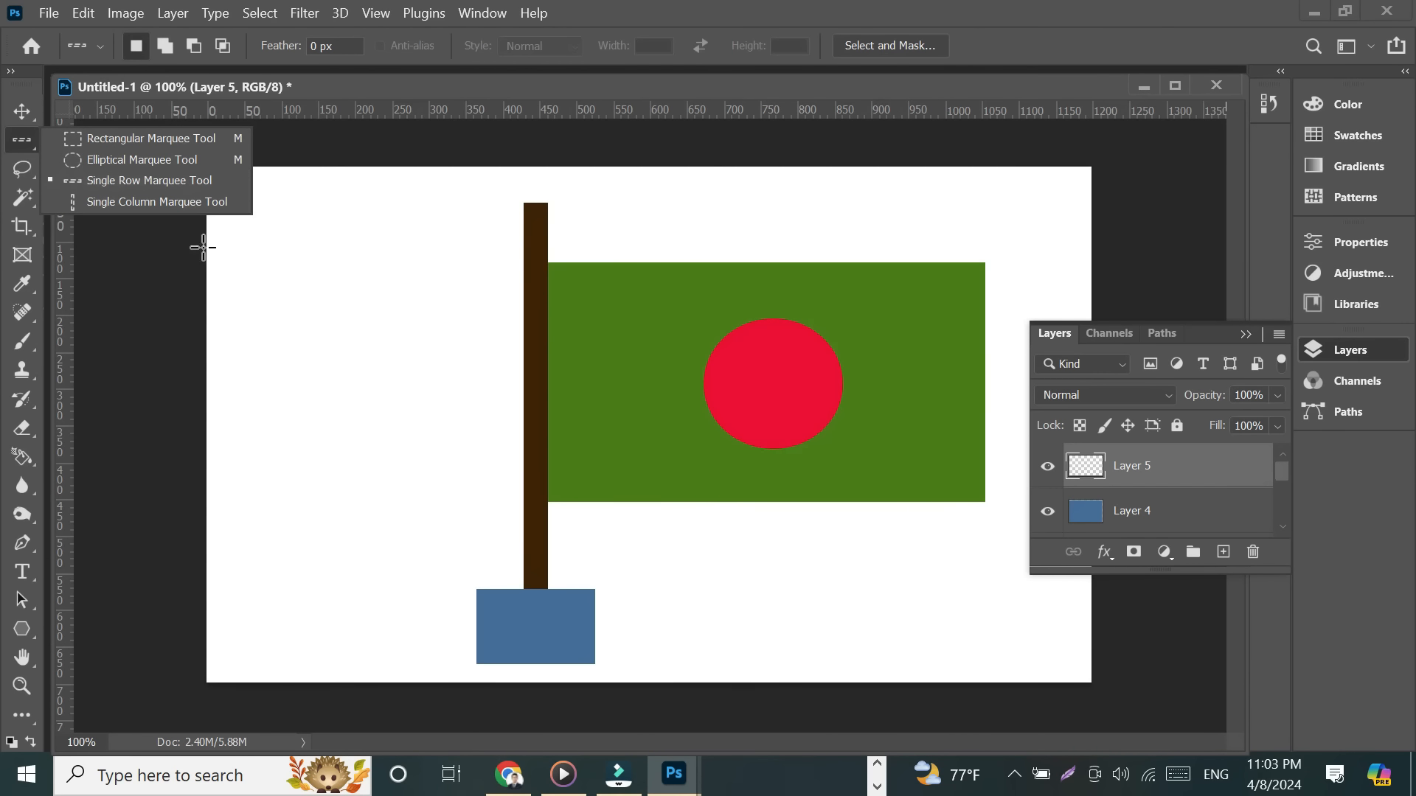
click(197, 180)
drag(208, 217, 344, 201)
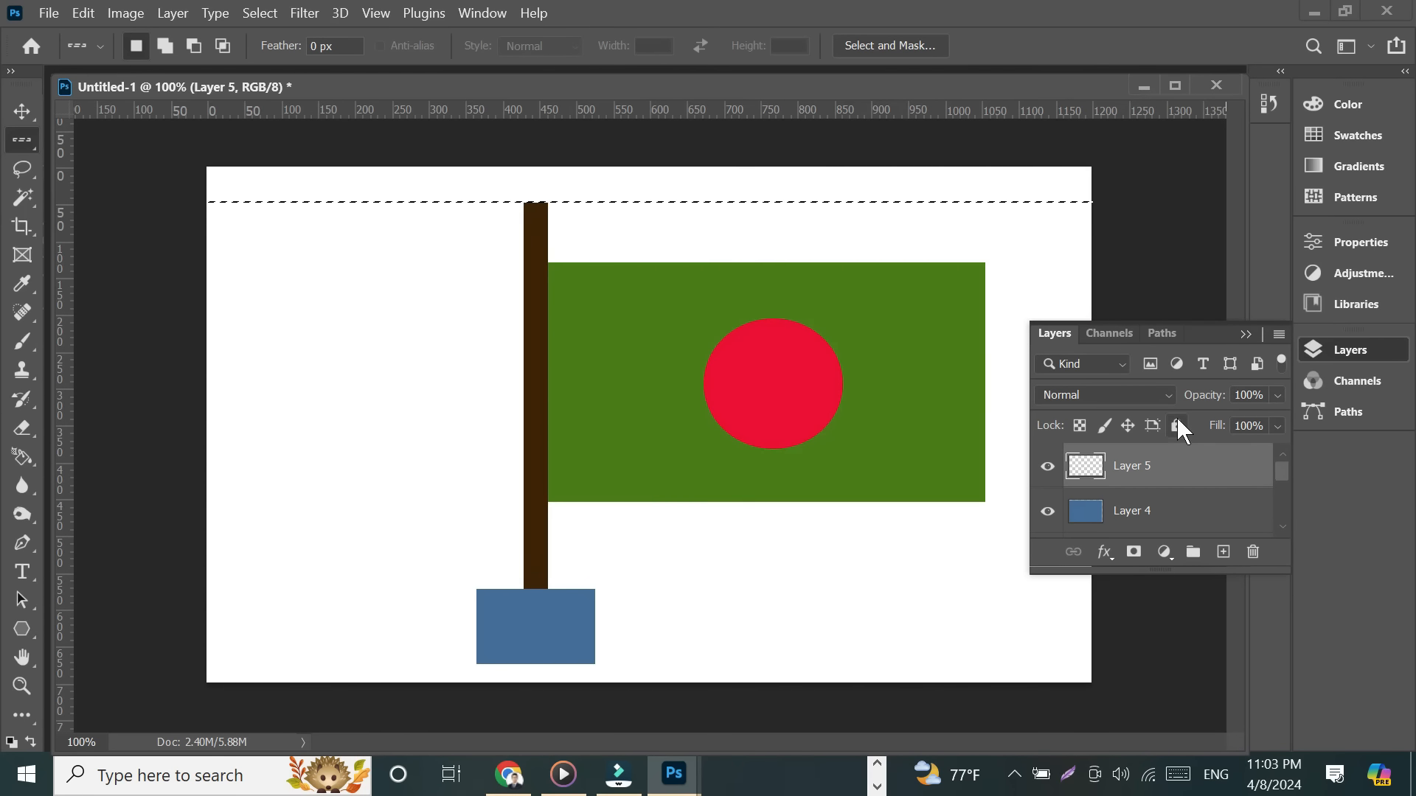
Set the foreground colour to crimson, fill the single-row selection with it and deselect.
click(1333, 104)
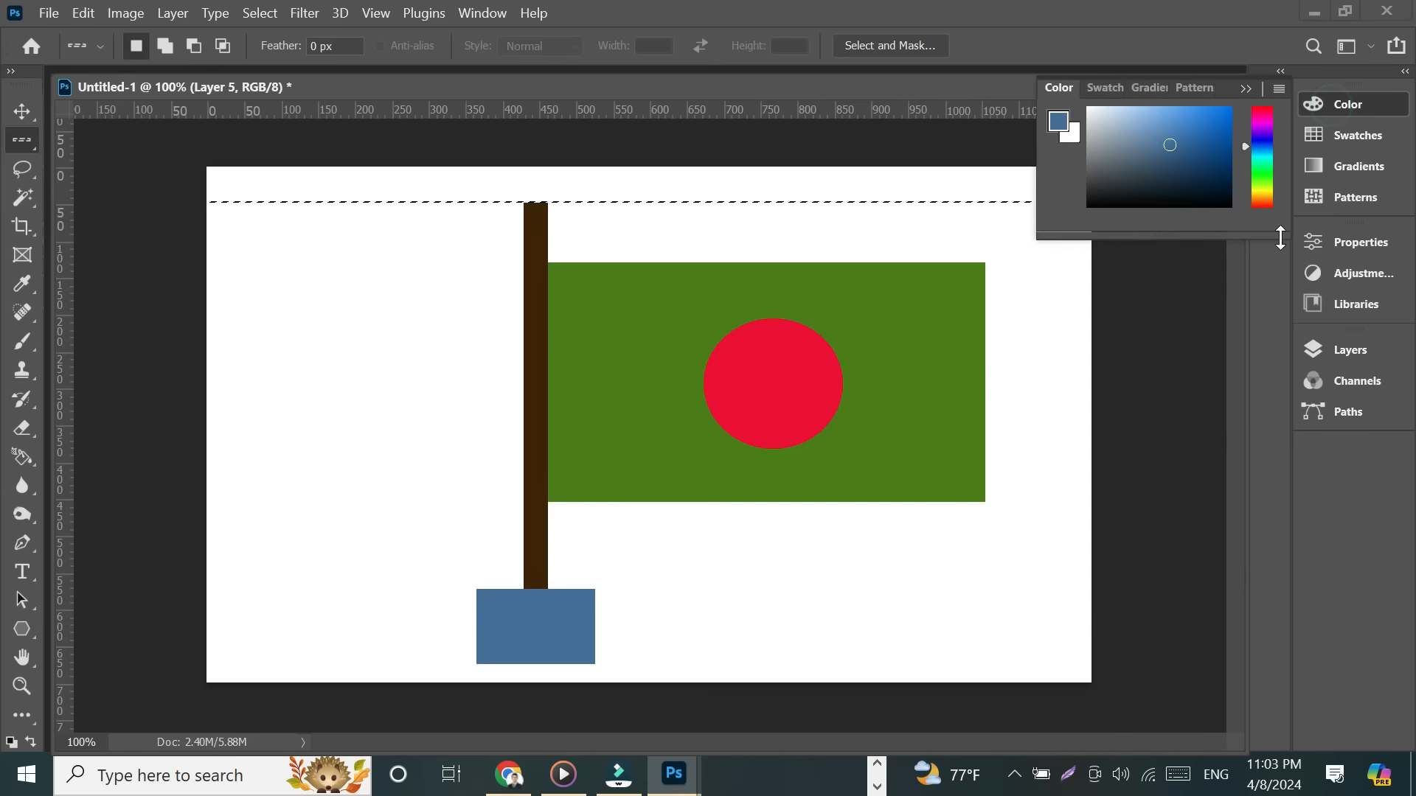
click(1261, 113)
click(1221, 124)
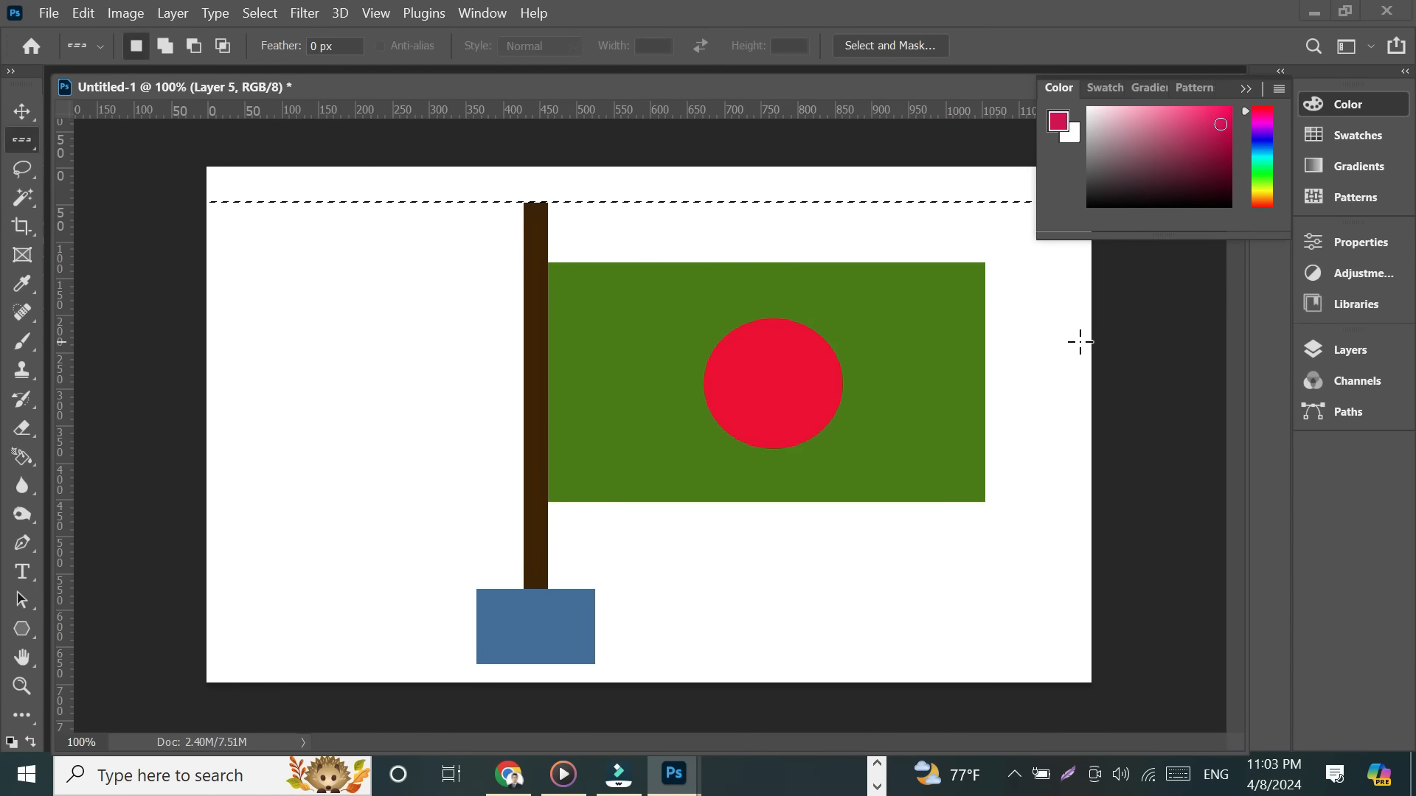
key(alt+BackSpace)
key(ctrl+d)
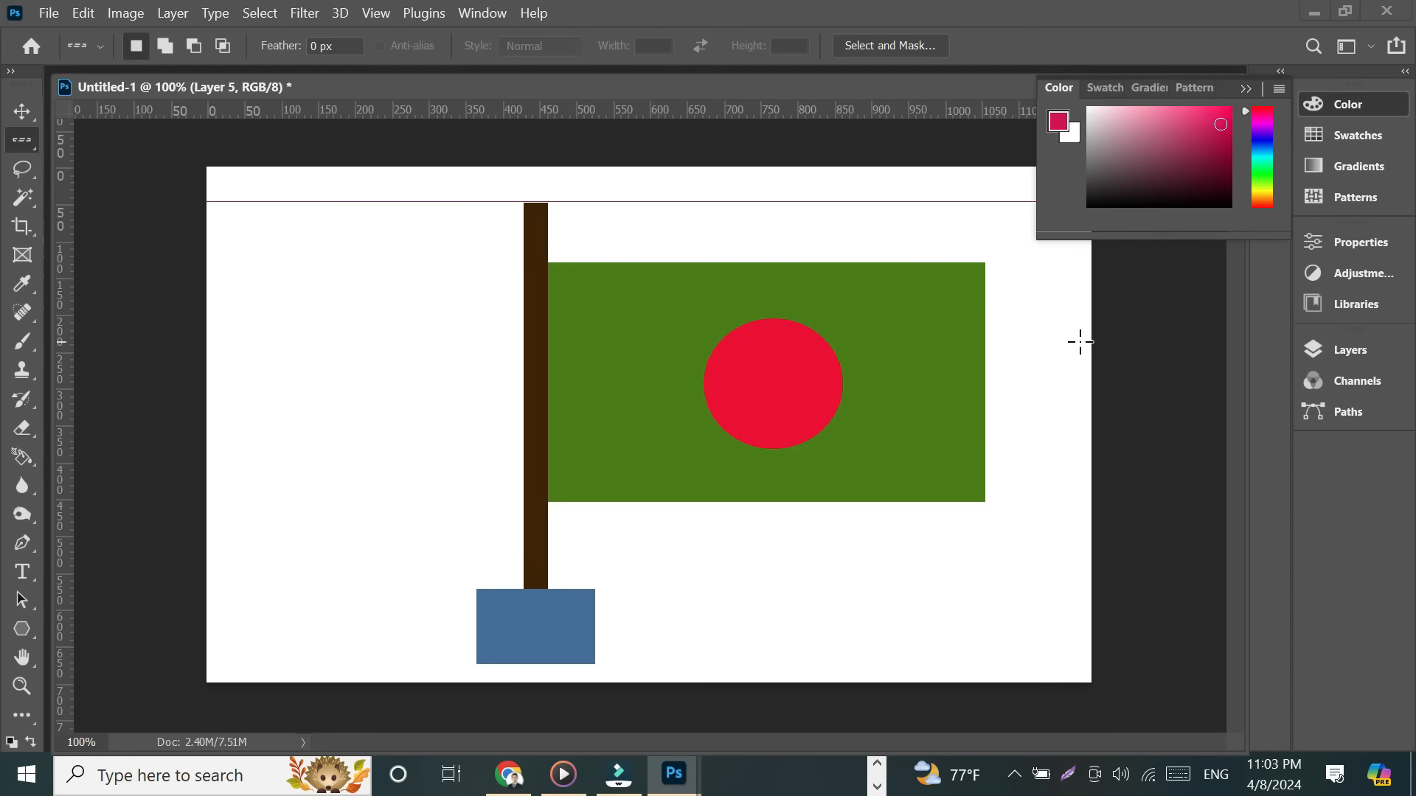
click(1249, 86)
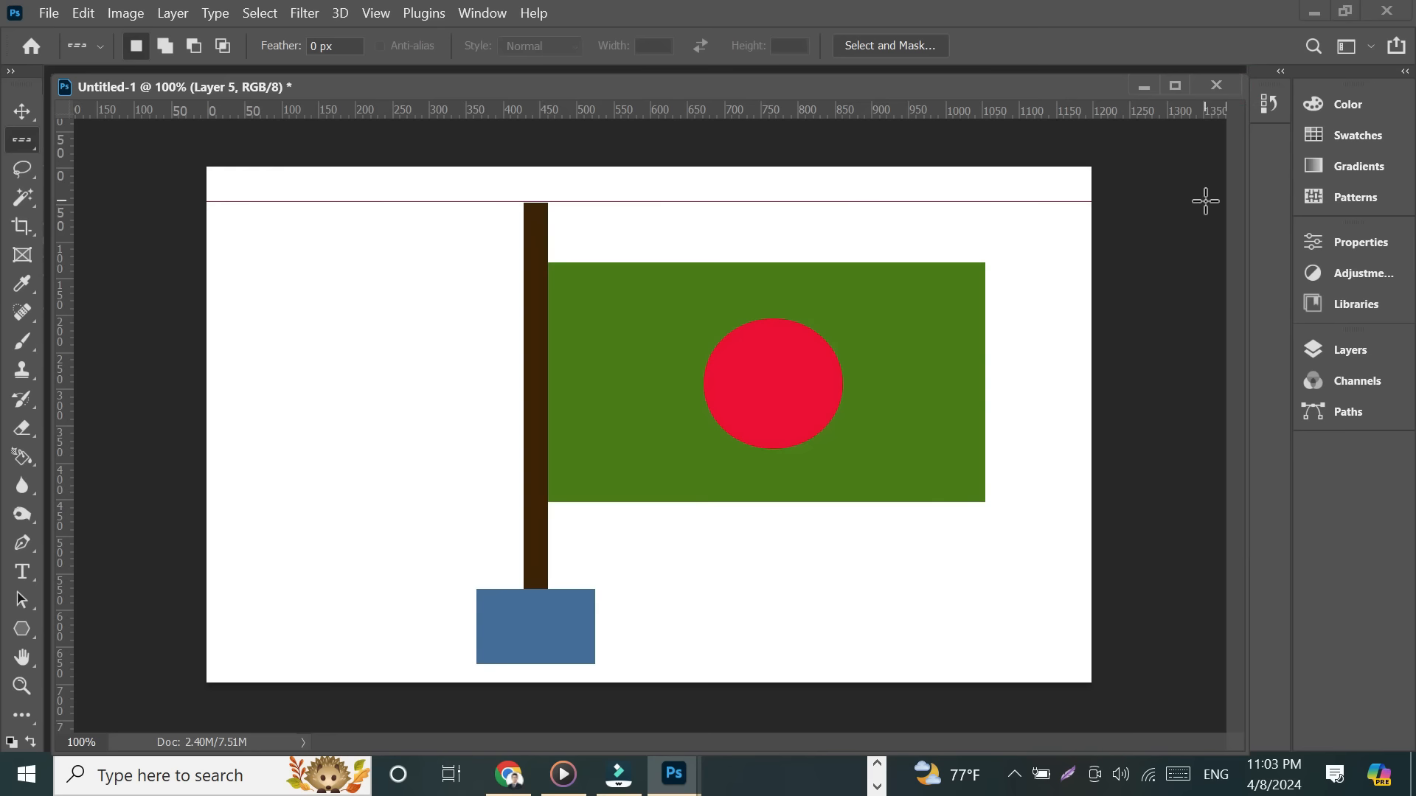
On a new layer, make a Single Column Marquee selection just right of the flag, fill it with the crimson foreground colour and deselect.
right_click(31, 142)
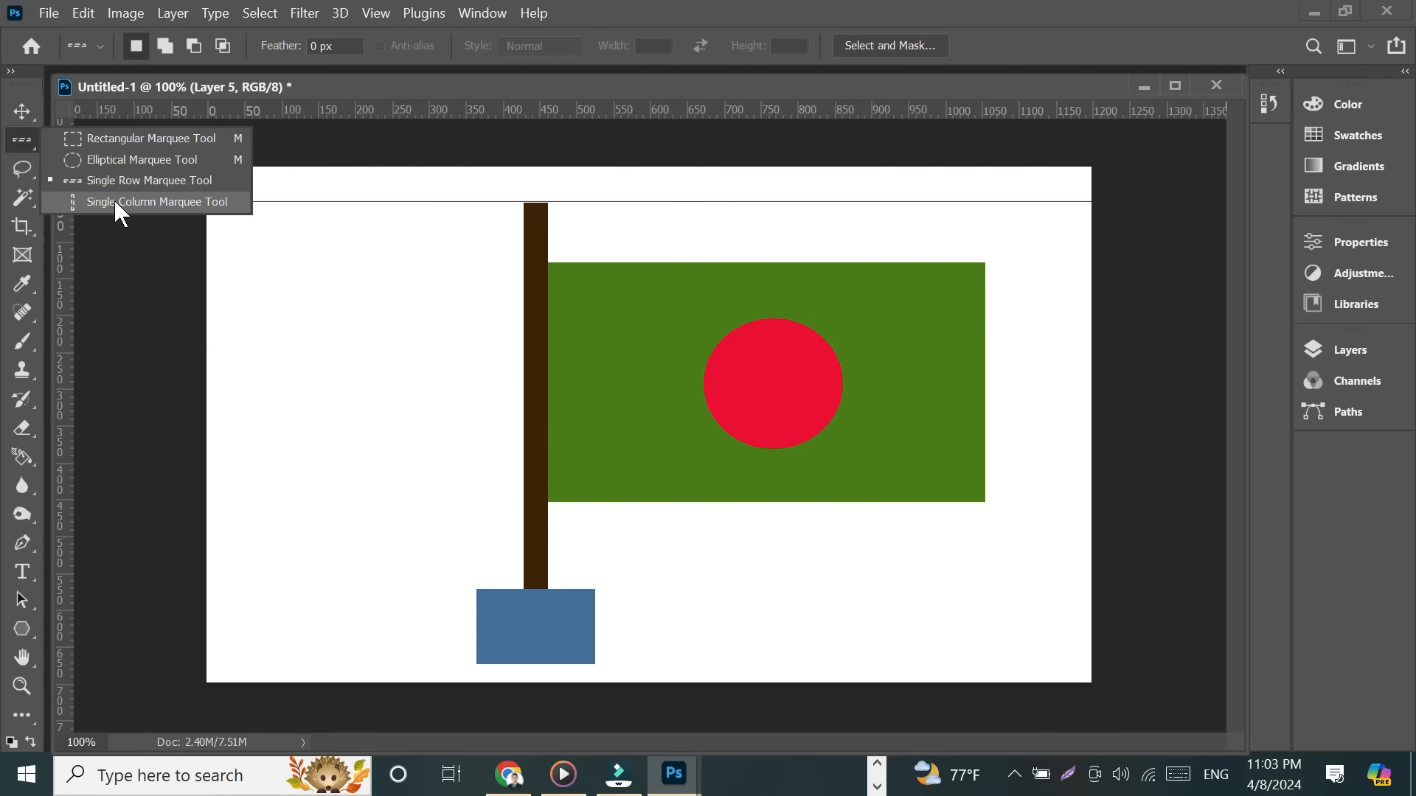
click(166, 202)
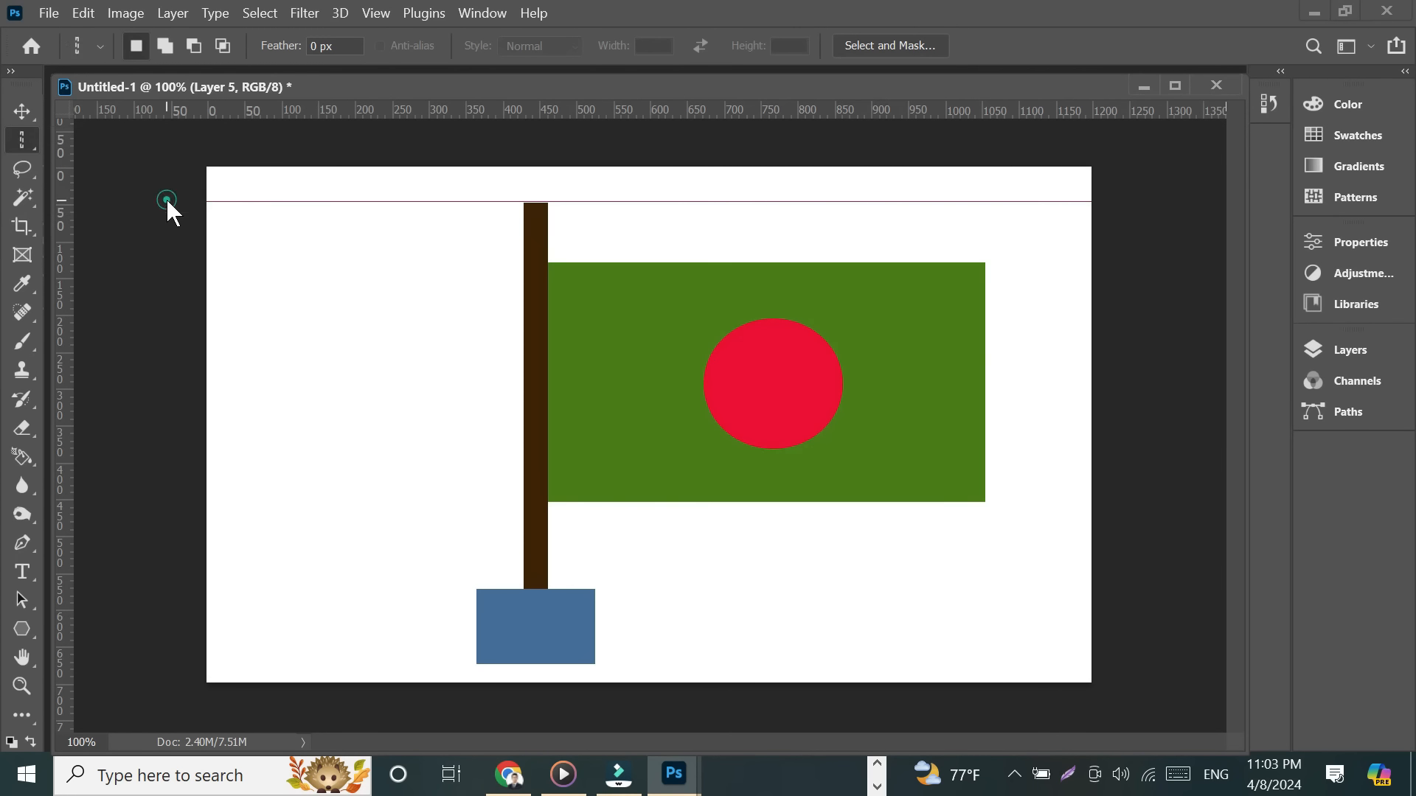
click(1361, 348)
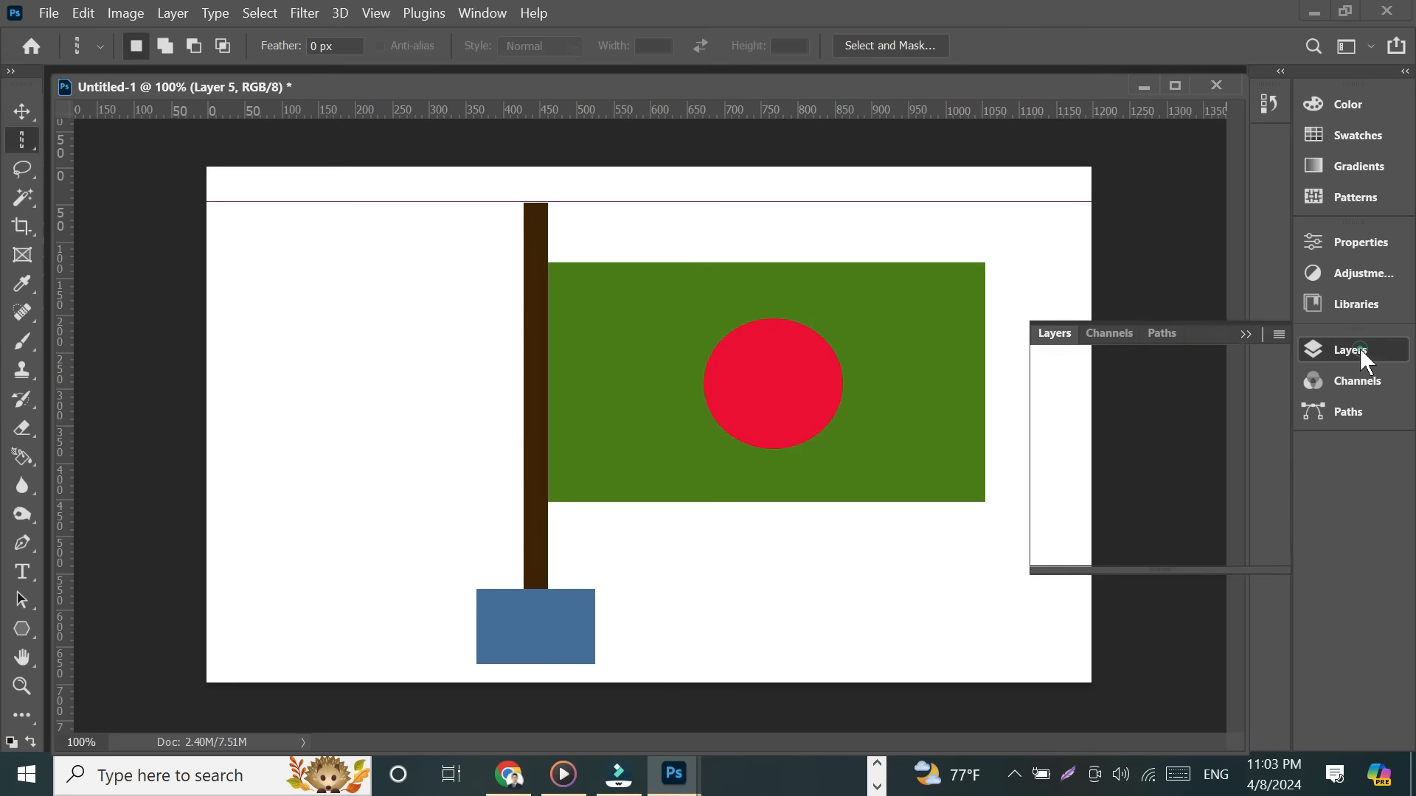
click(1221, 552)
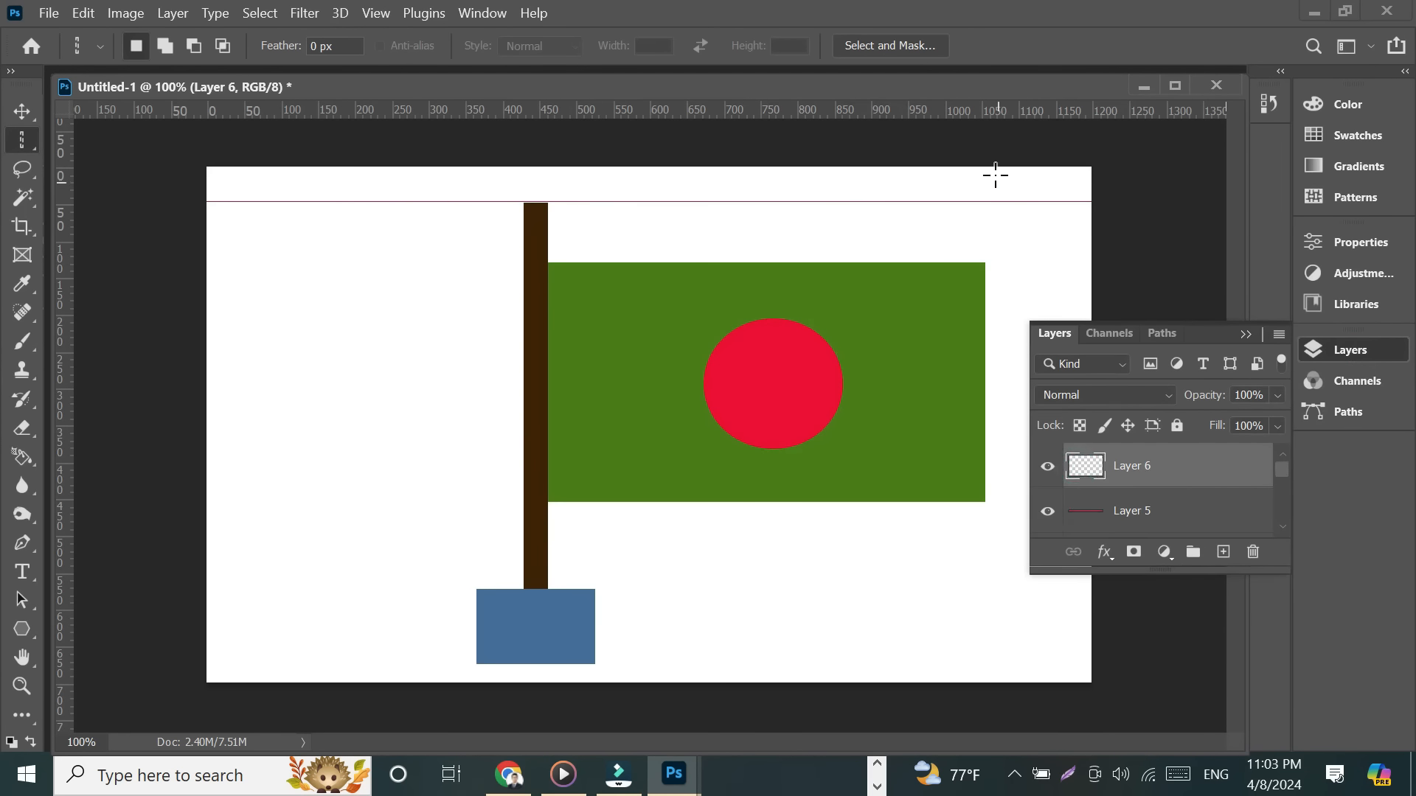
drag(997, 171, 1016, 163)
click(1253, 336)
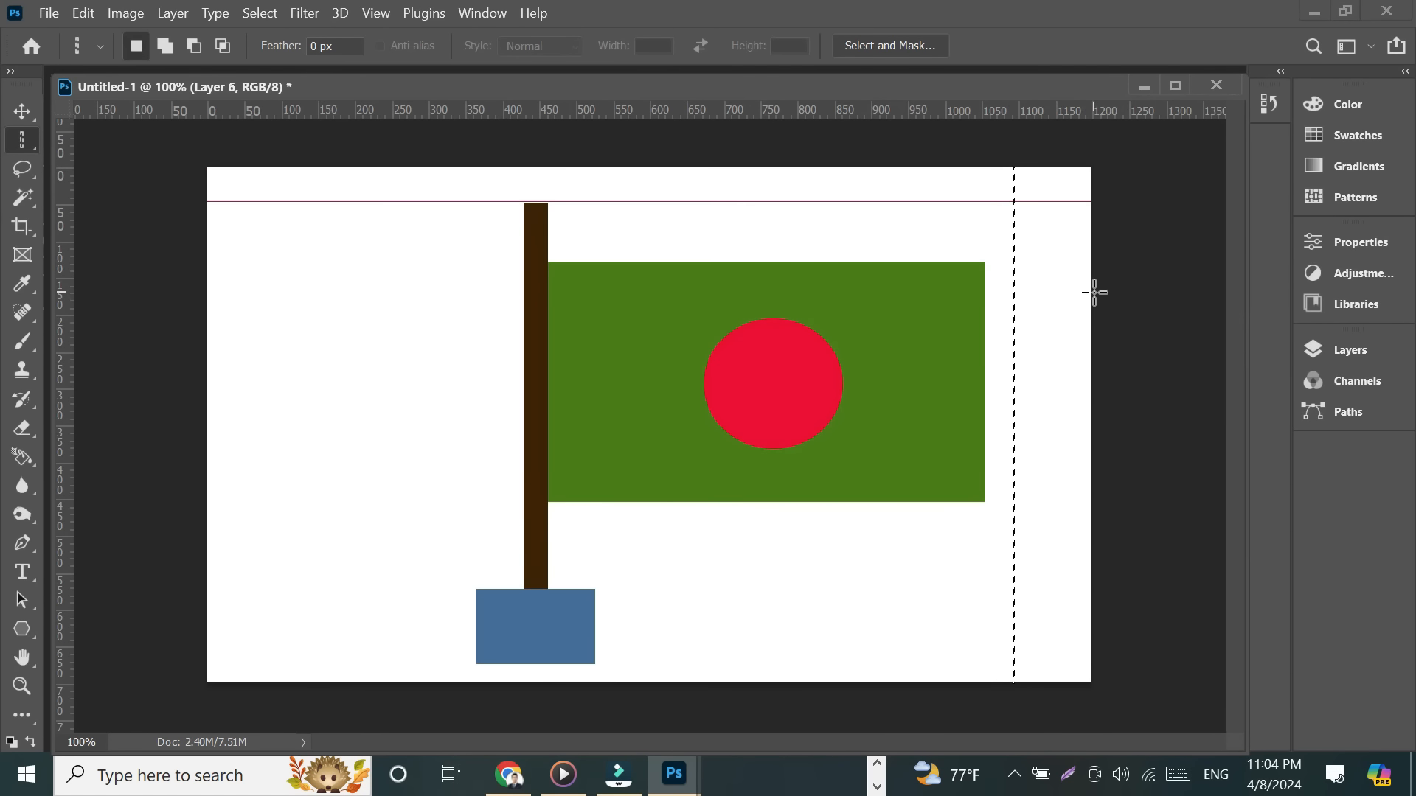
click(1361, 101)
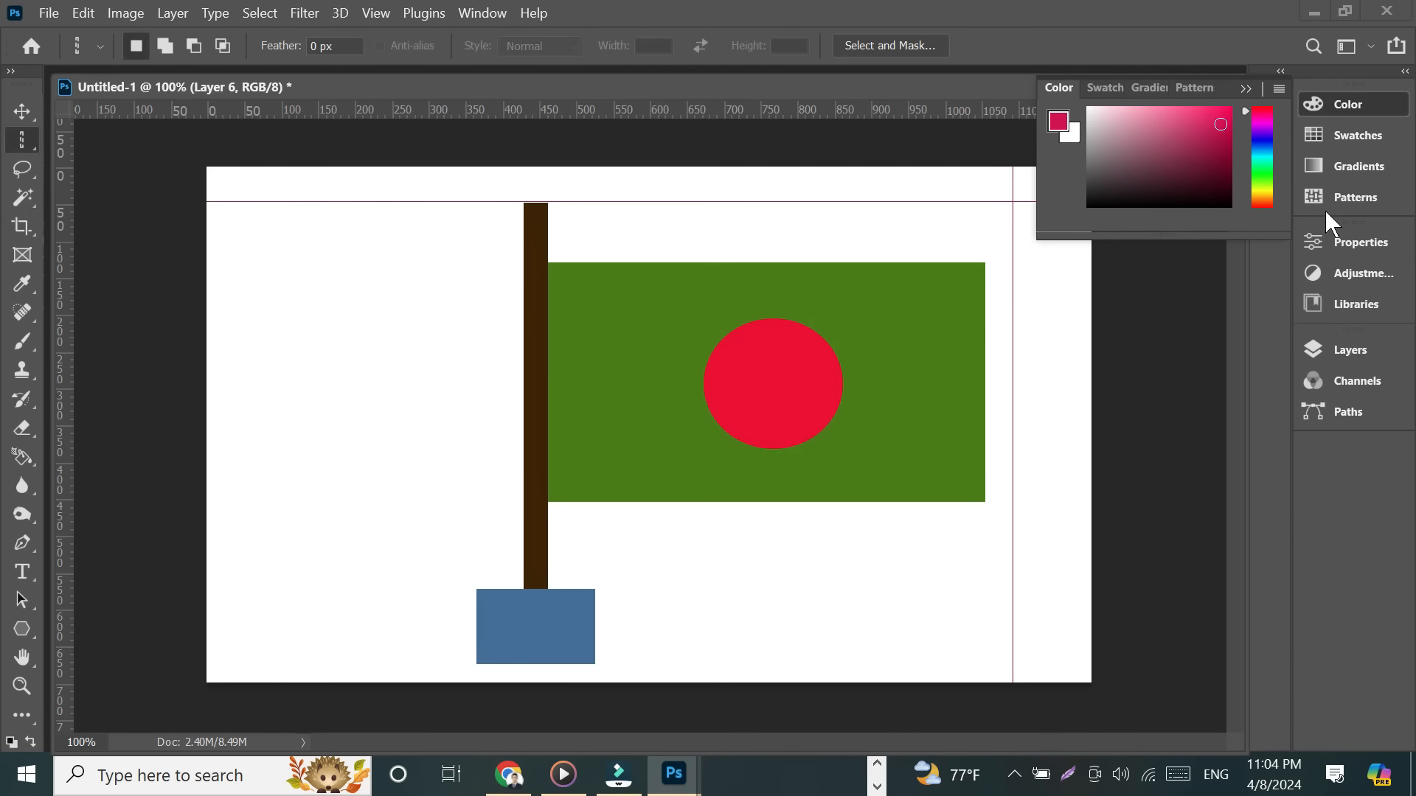
click(1249, 85)
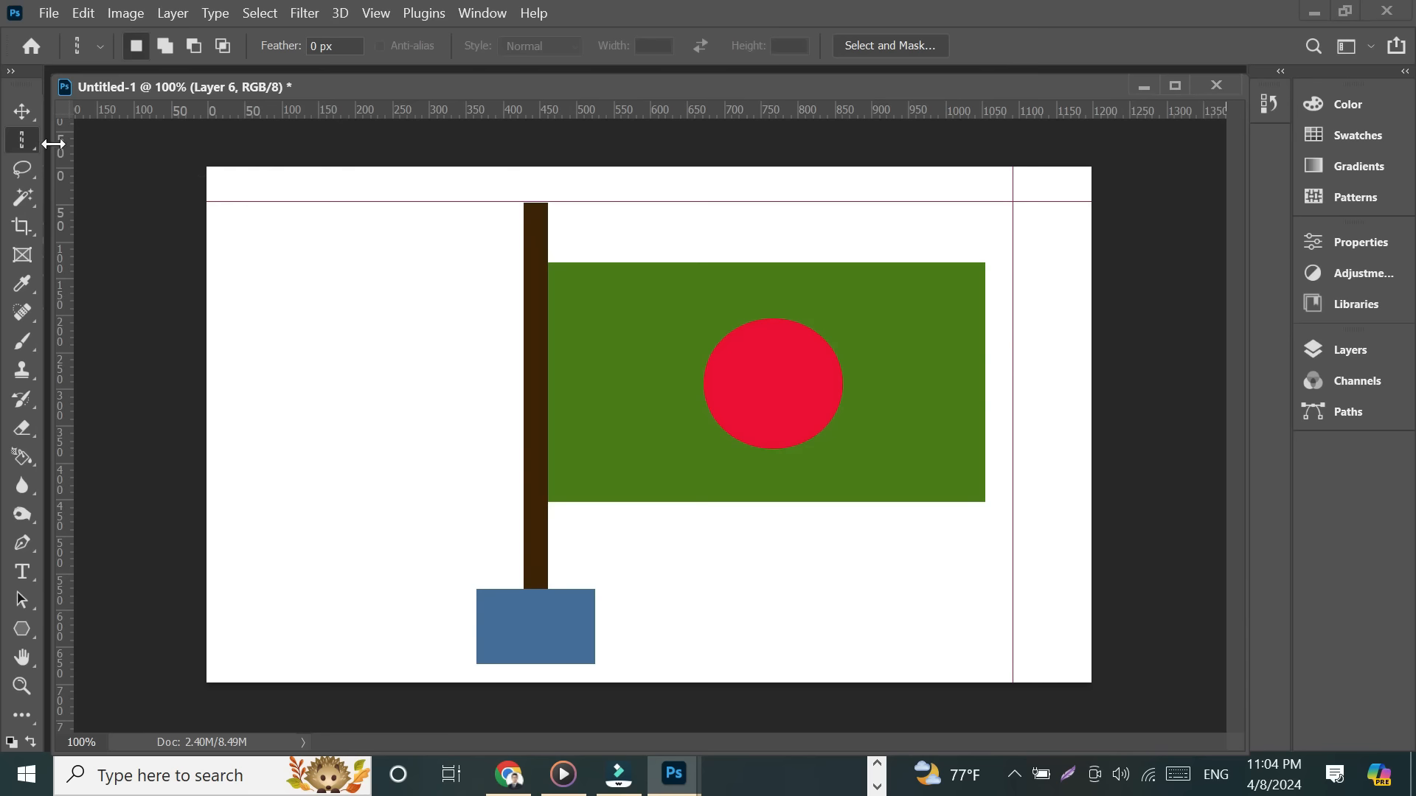
right_click(30, 144)
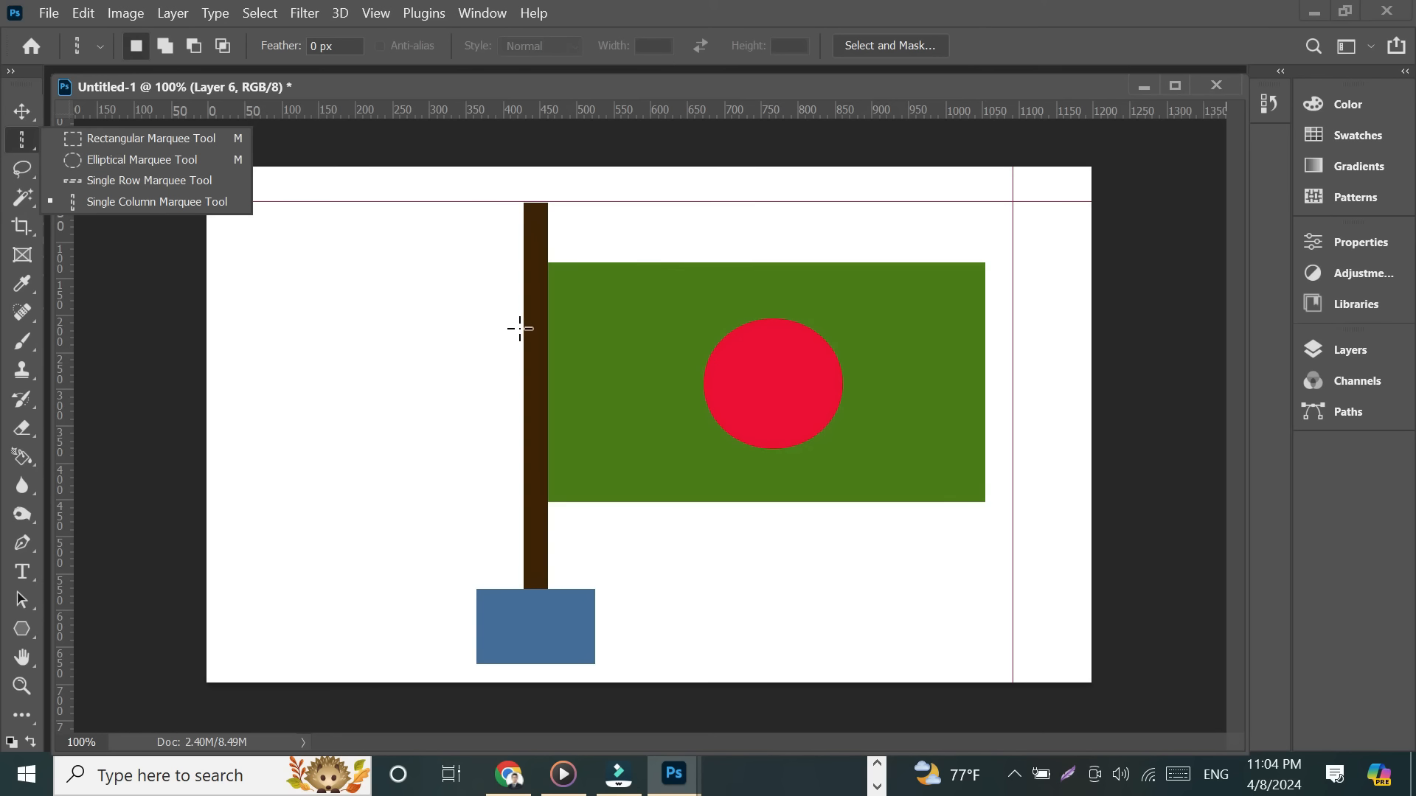
click(877, 763)
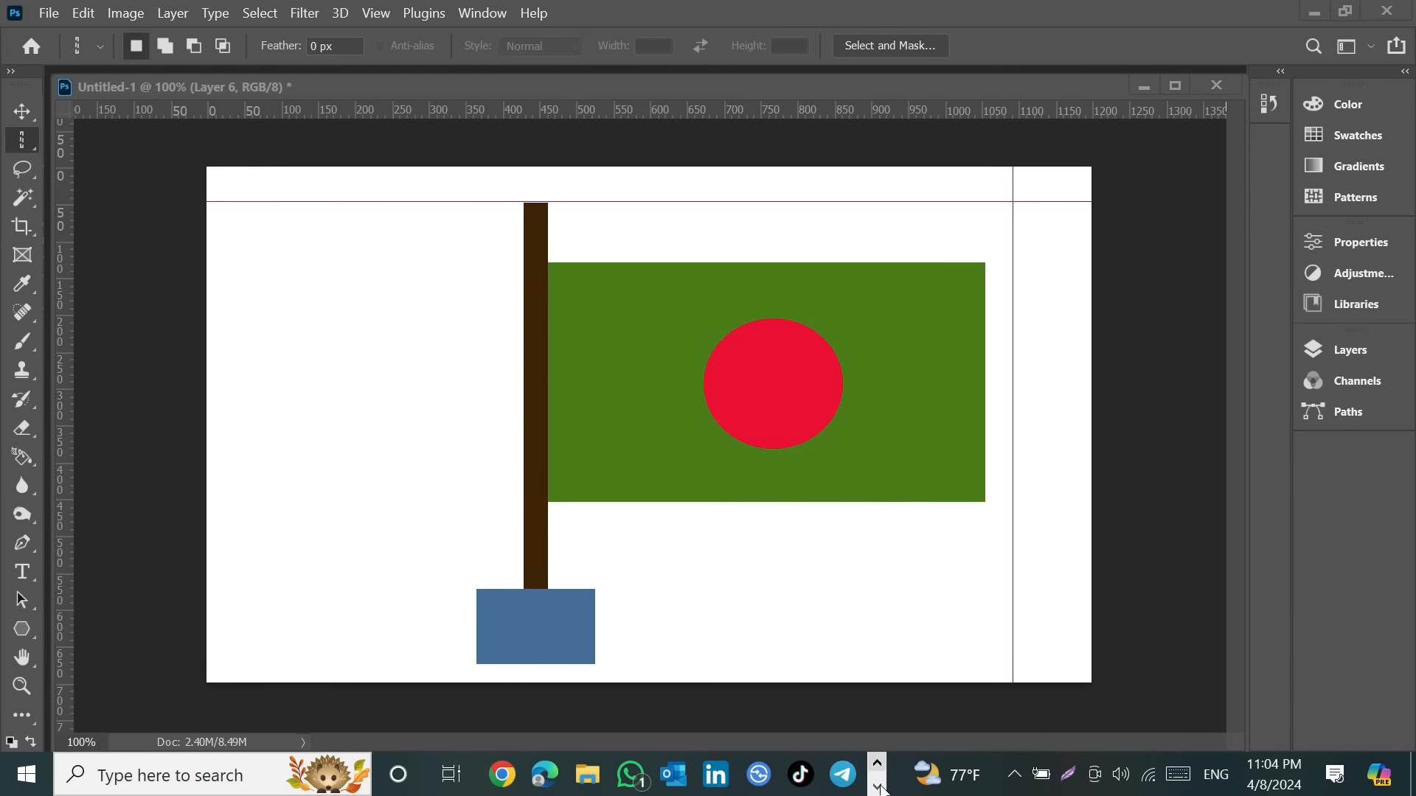
click(878, 785)
click(628, 784)
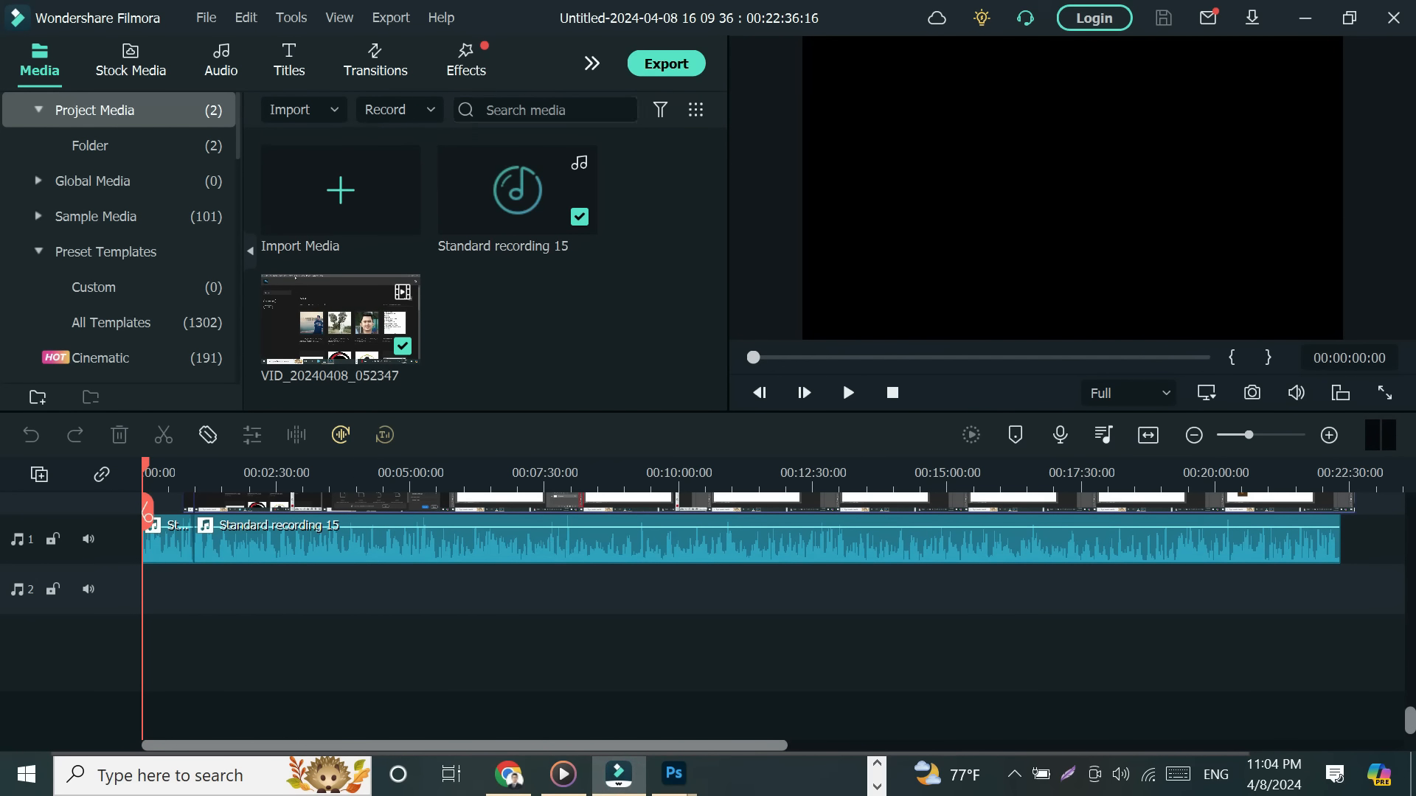
click(433, 109)
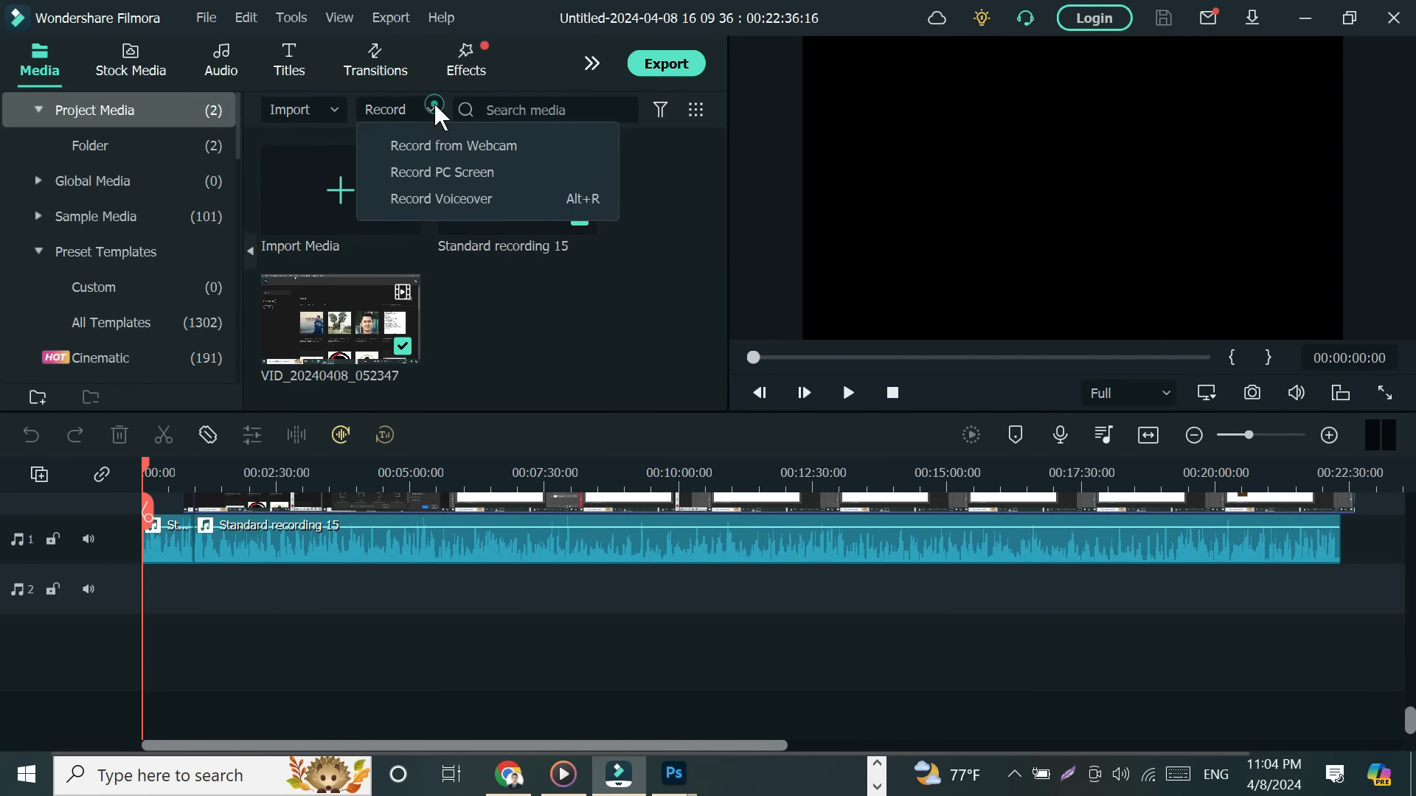
click(441, 177)
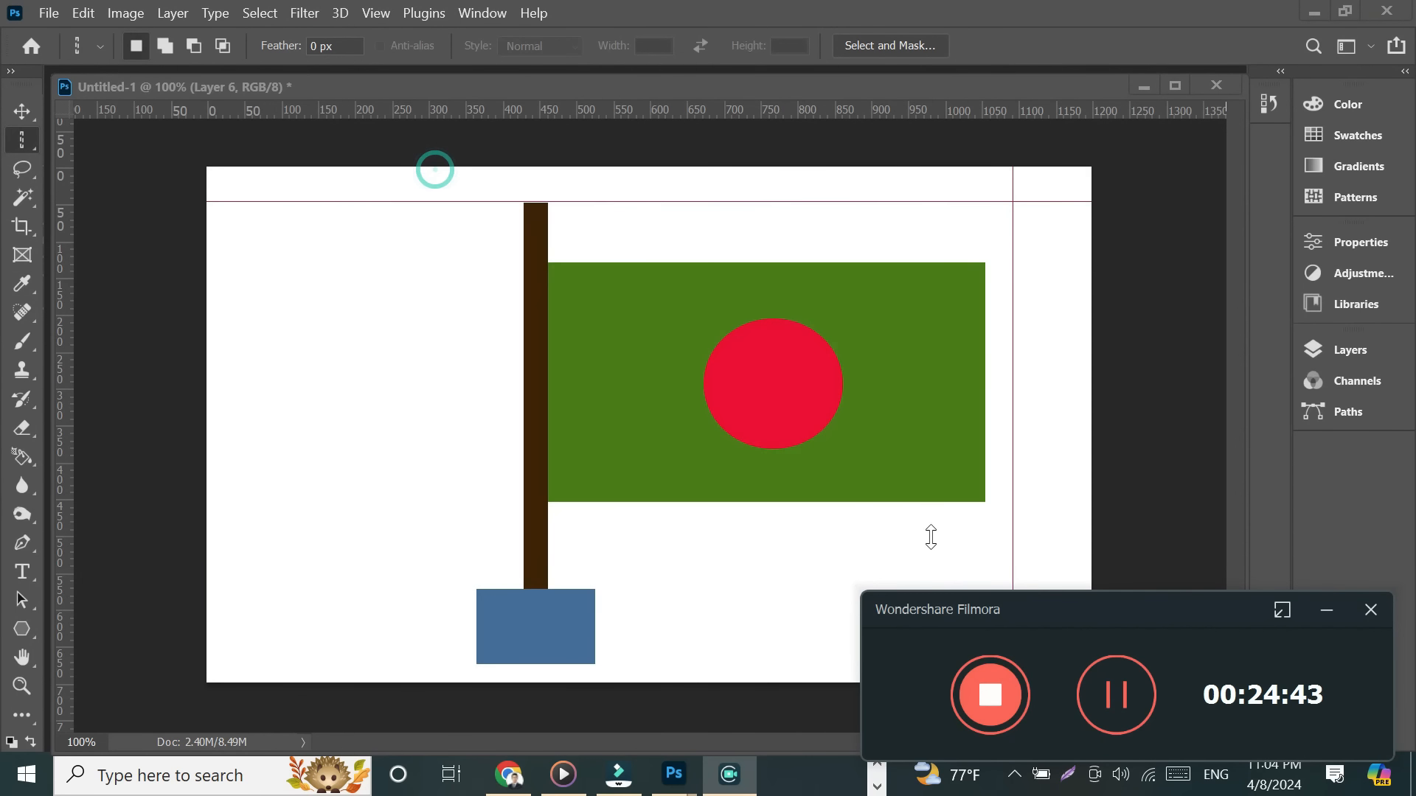
click(992, 694)
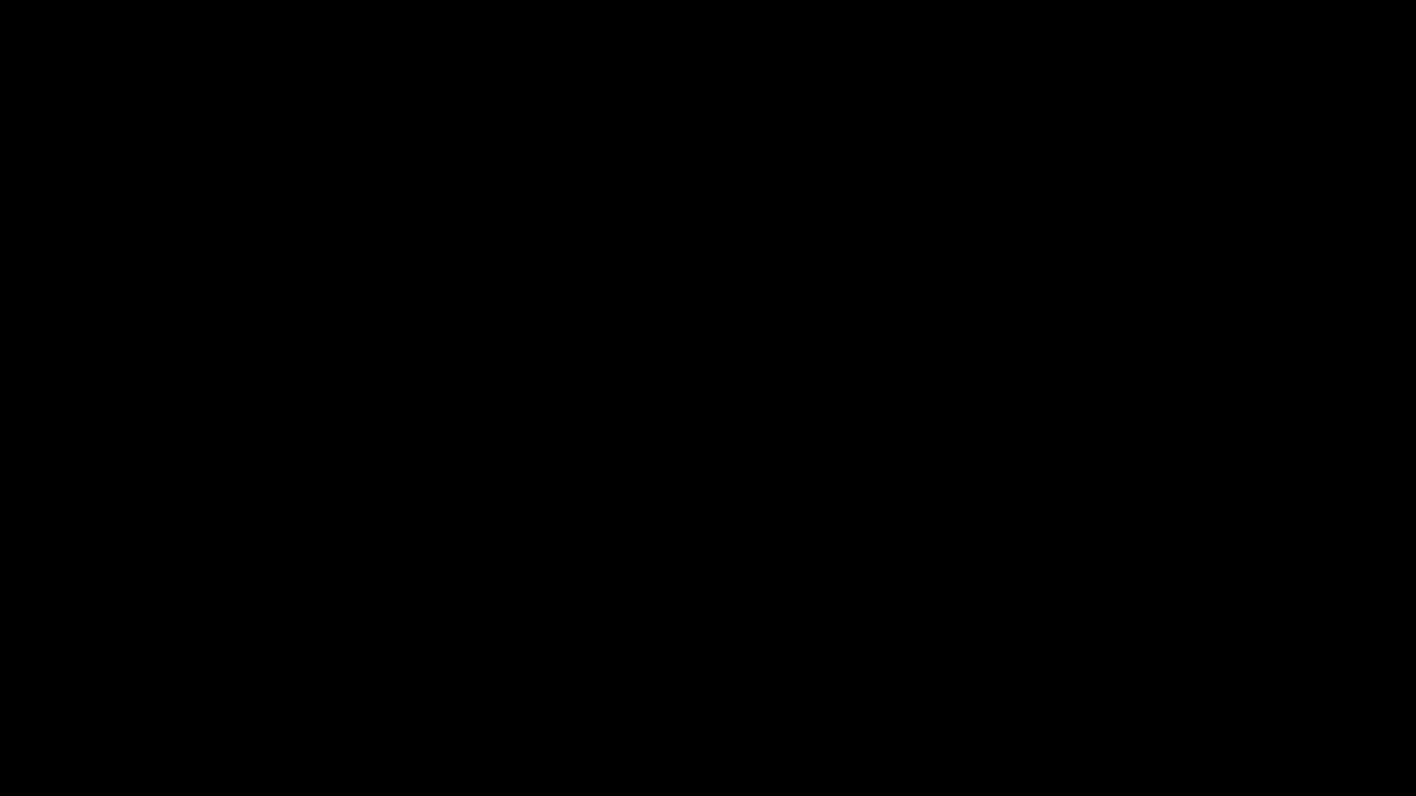